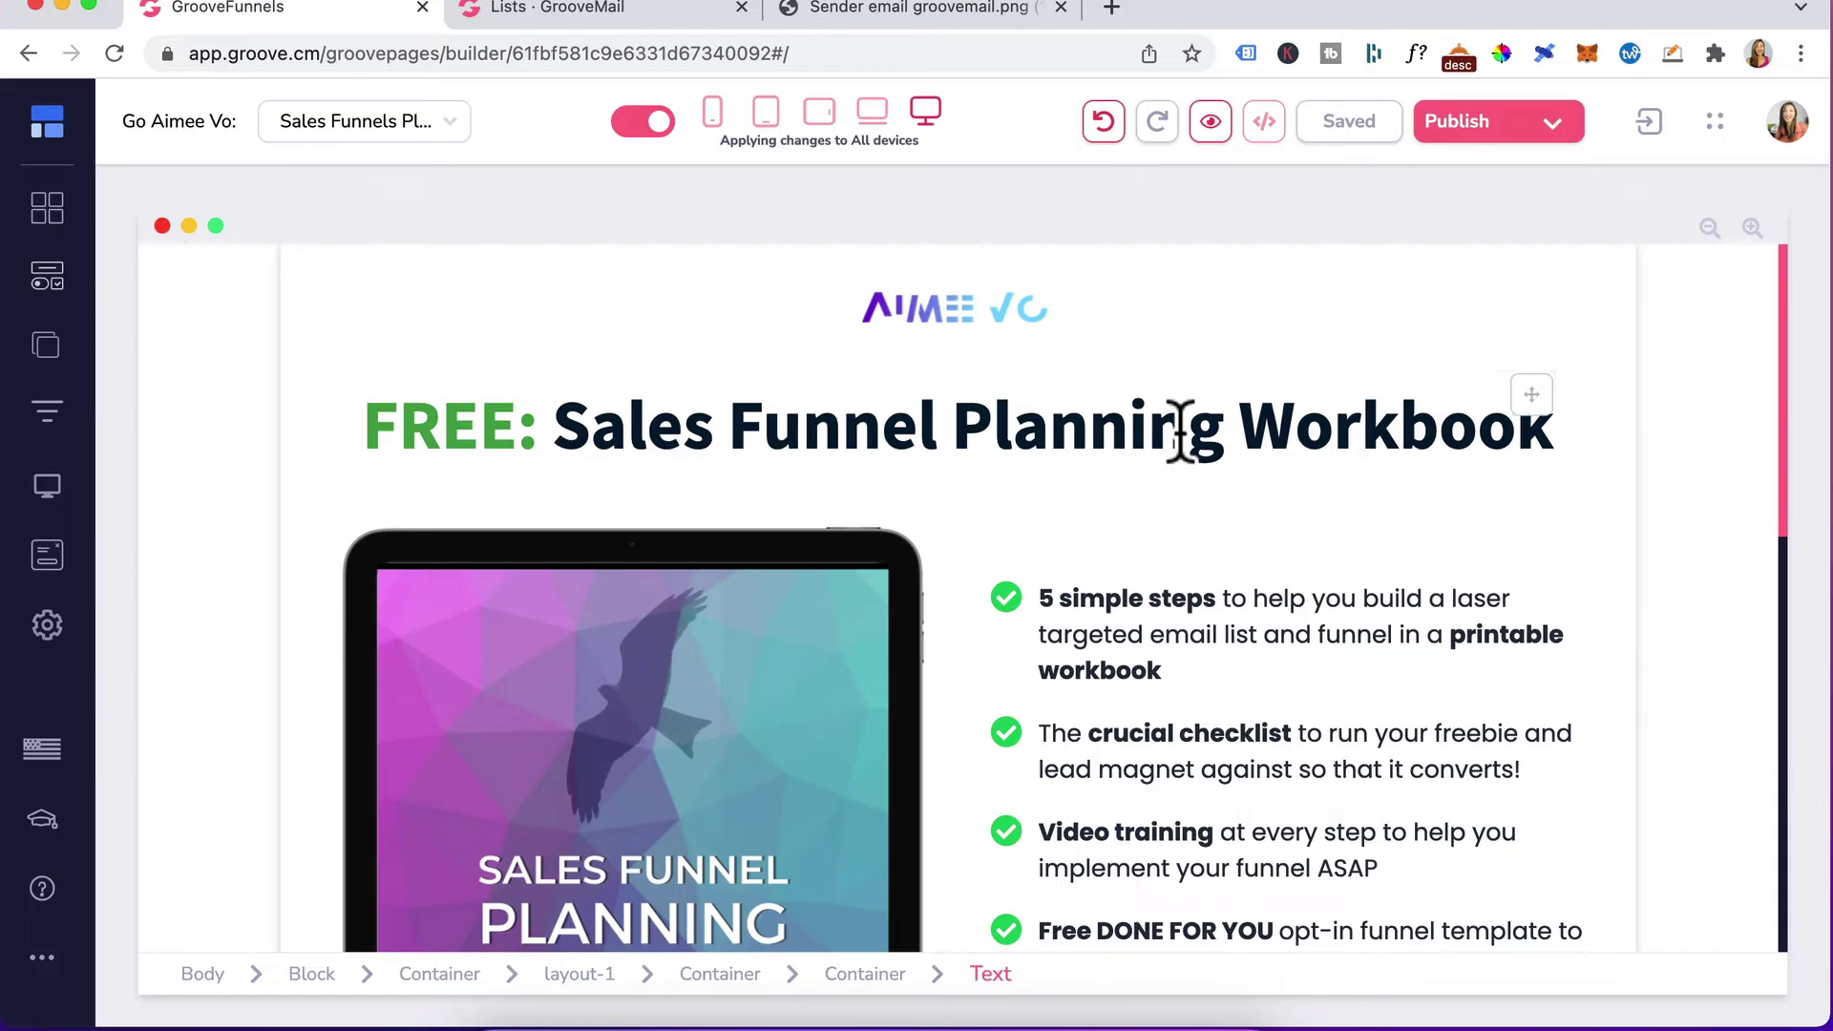
Drop a Groovemail Form from Groove Apps into the opt-in area below the workbook bullet list.
scroll(1182, 430, "down", 2)
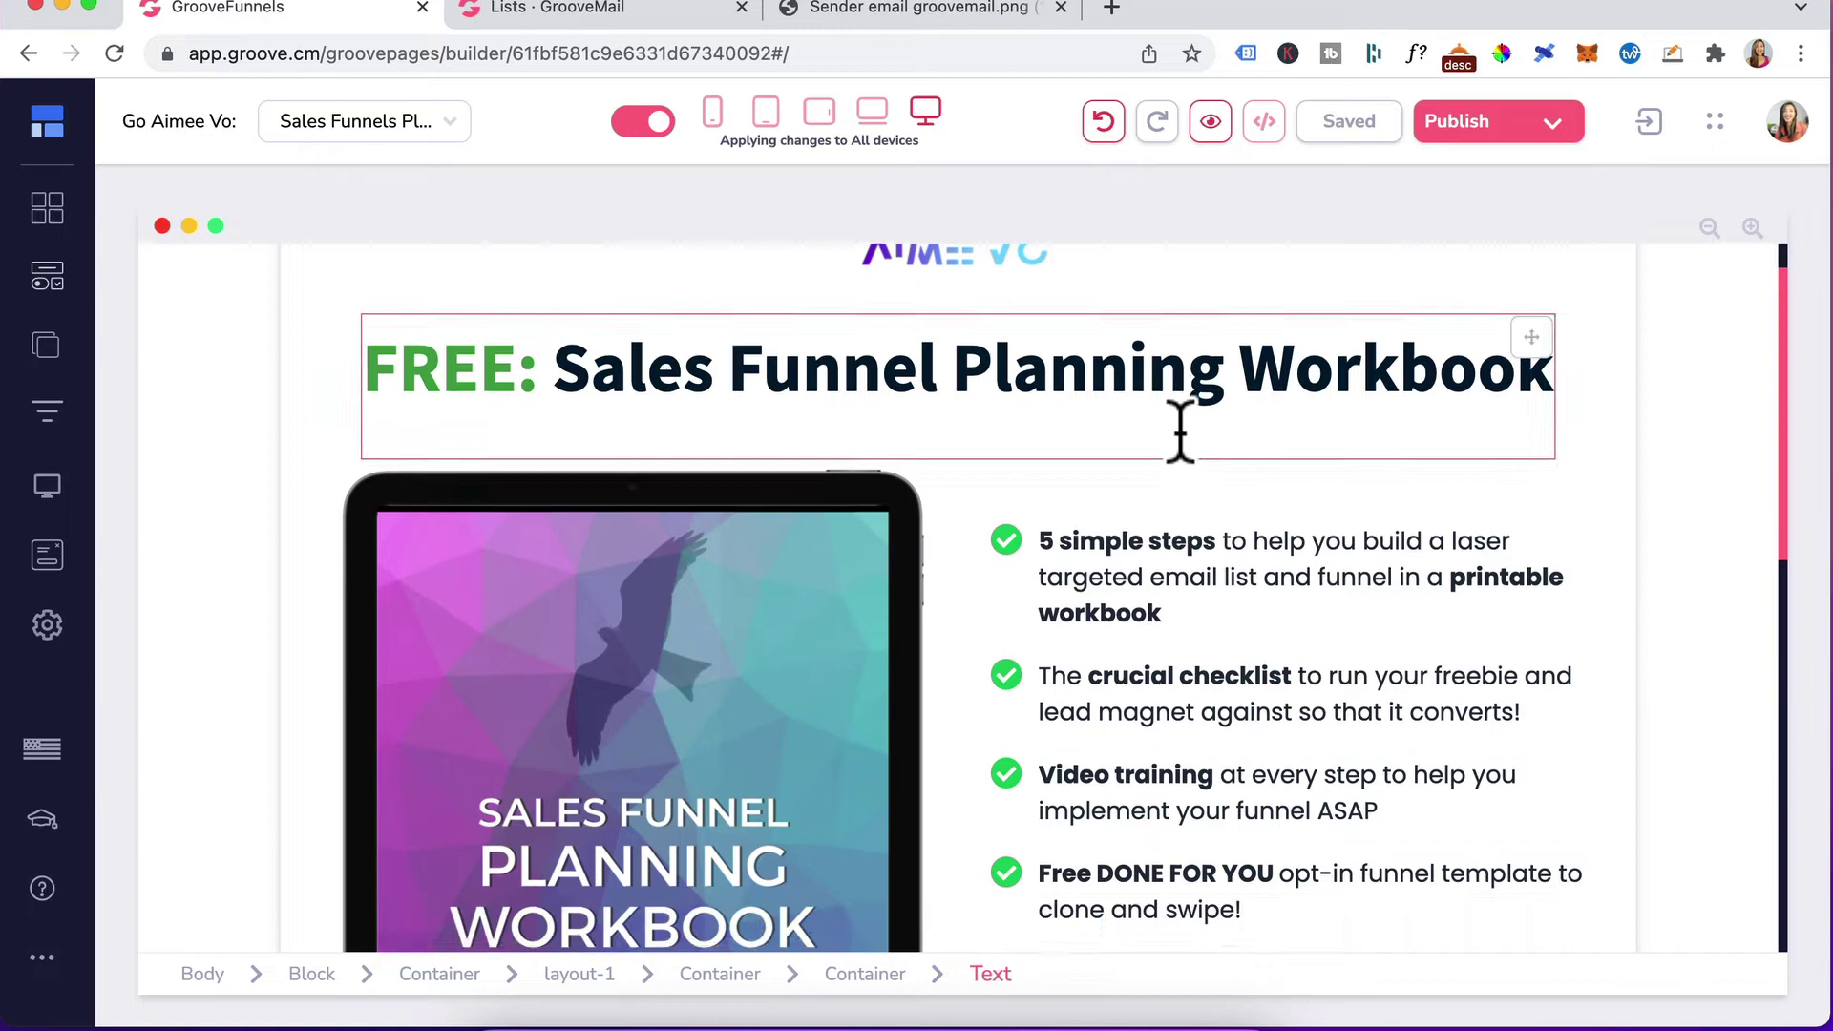
scroll(1183, 437, "down", 5)
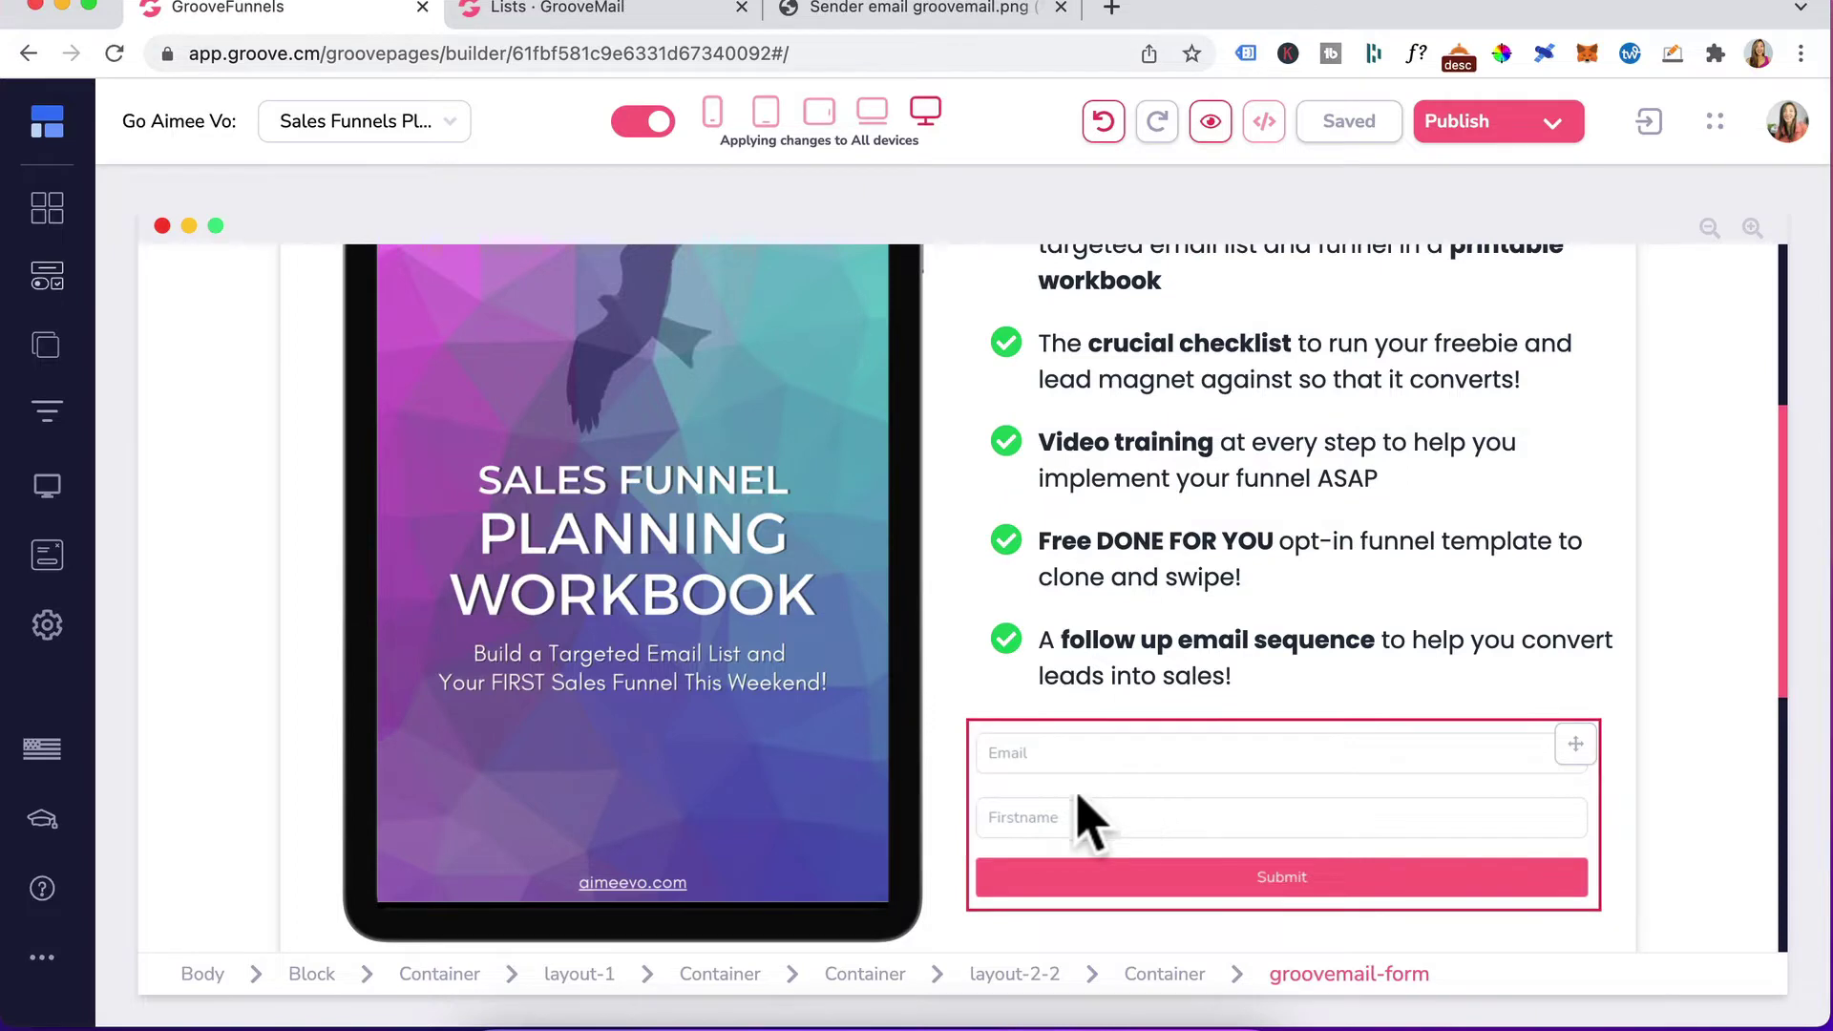
left_click(47, 280)
scroll(336, 745, "down", 20)
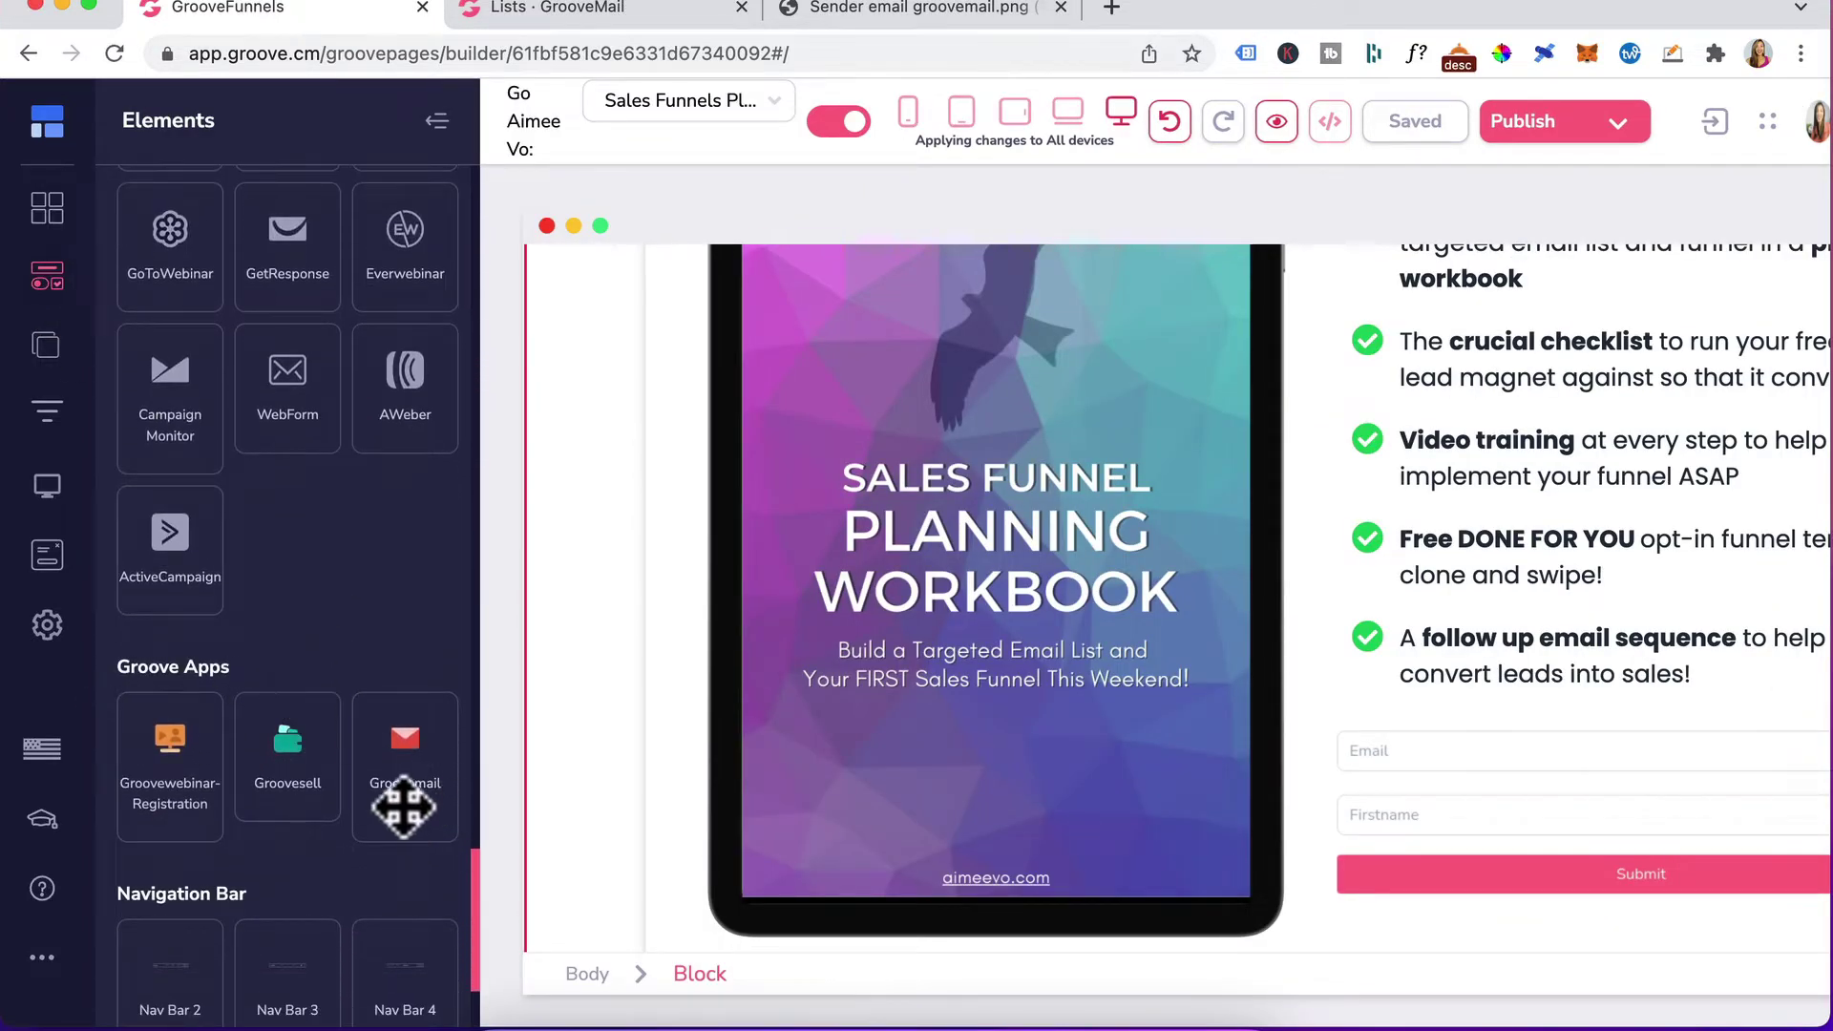
left_click_drag(417, 798, 1522, 818)
left_click(437, 120)
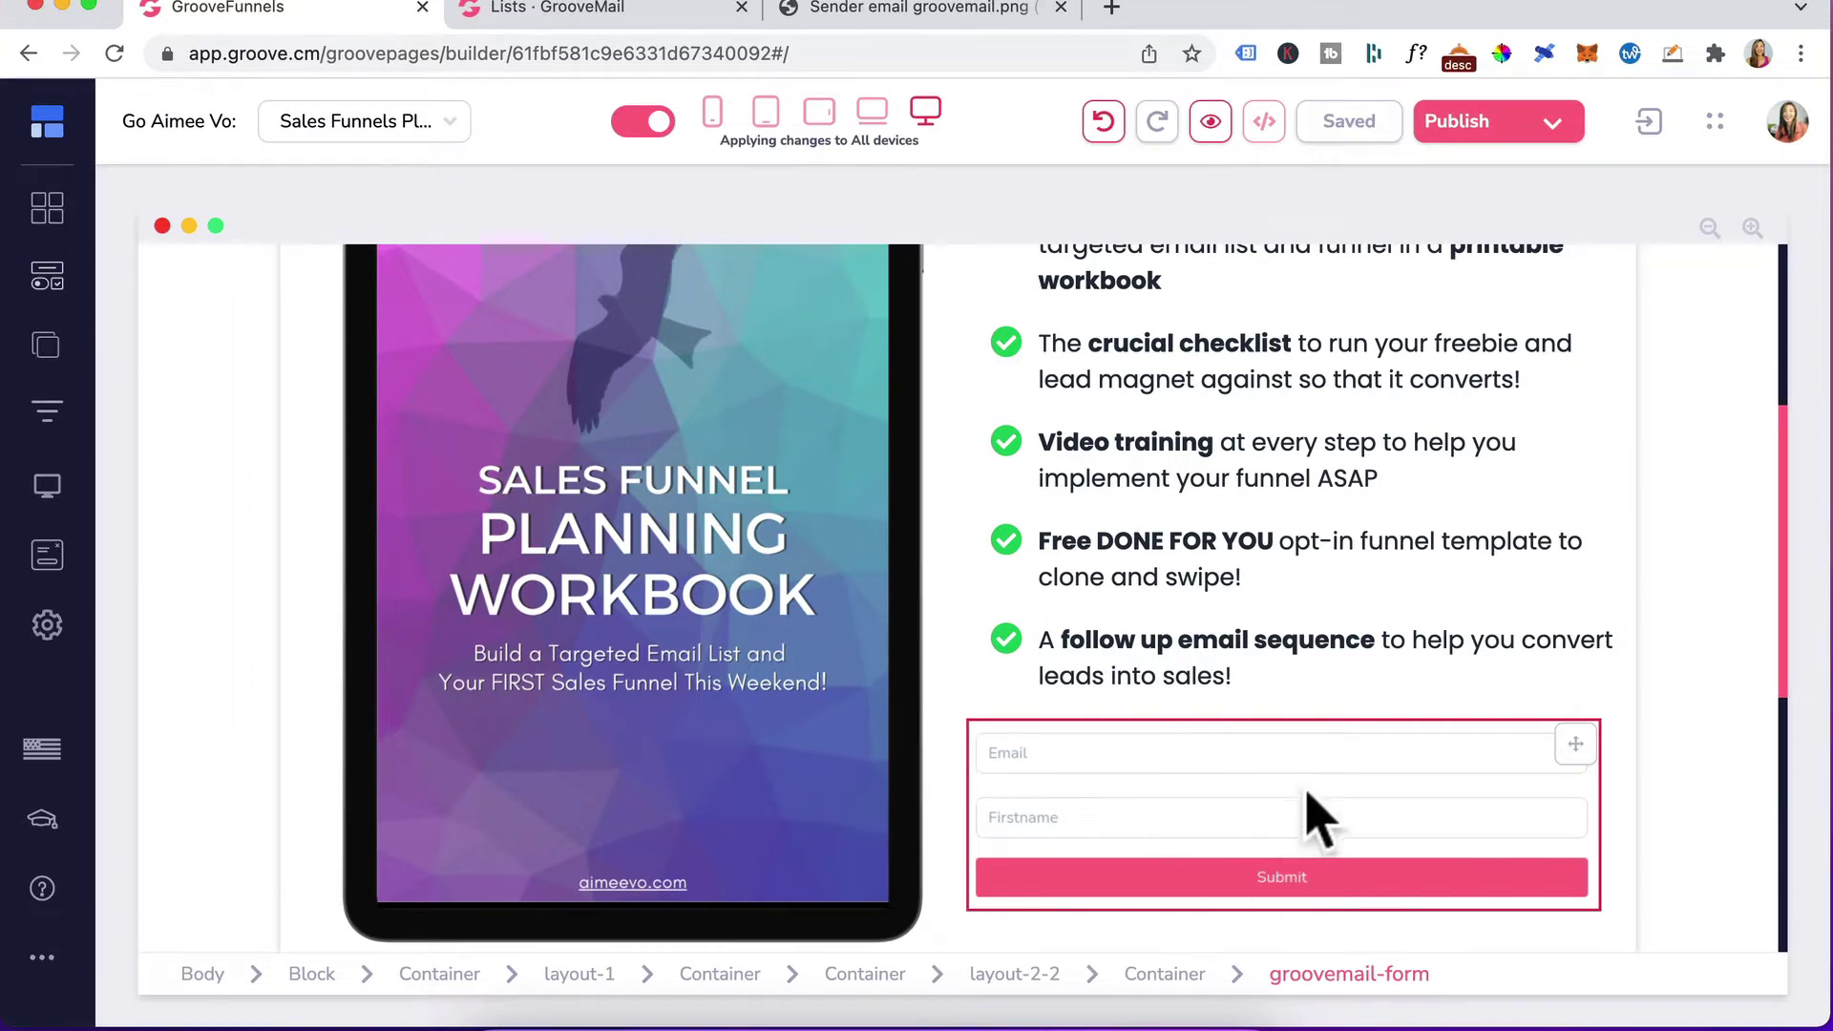
Create a GrooveMail list named 'Sales Funnel Workbook' from the Lists page.
left_click(569, 11)
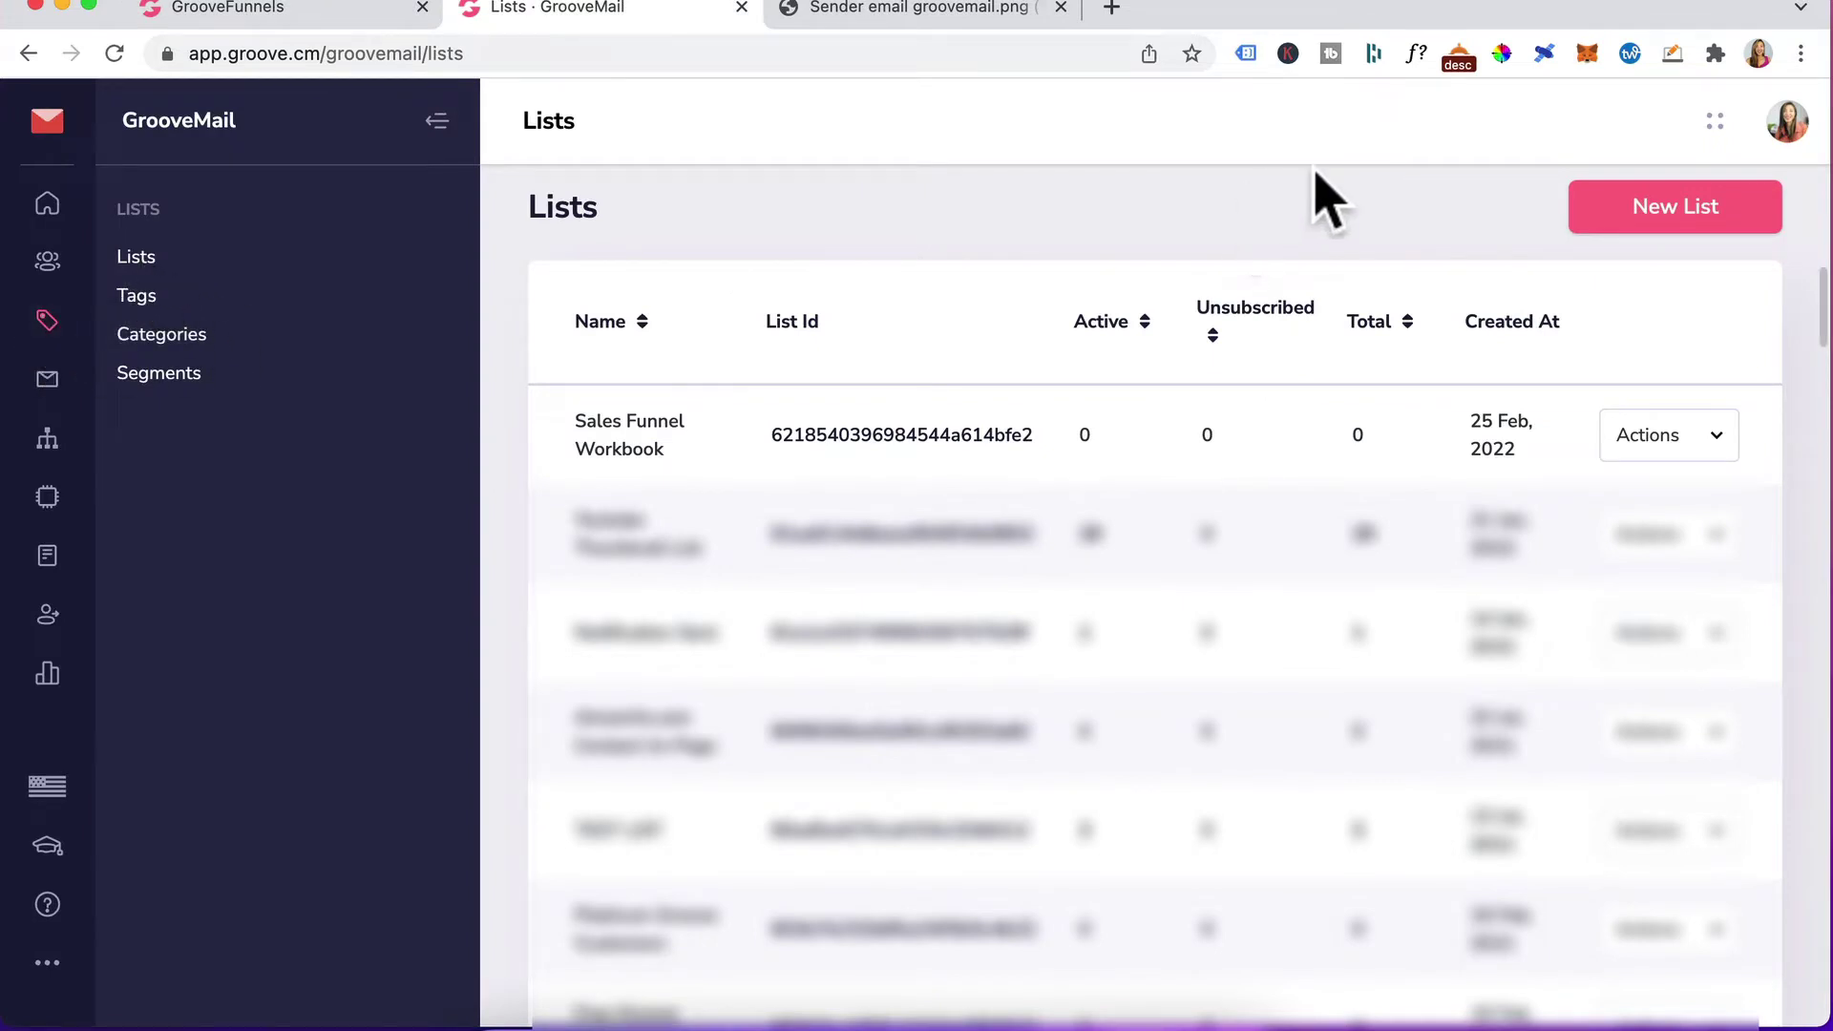
left_click(1681, 210)
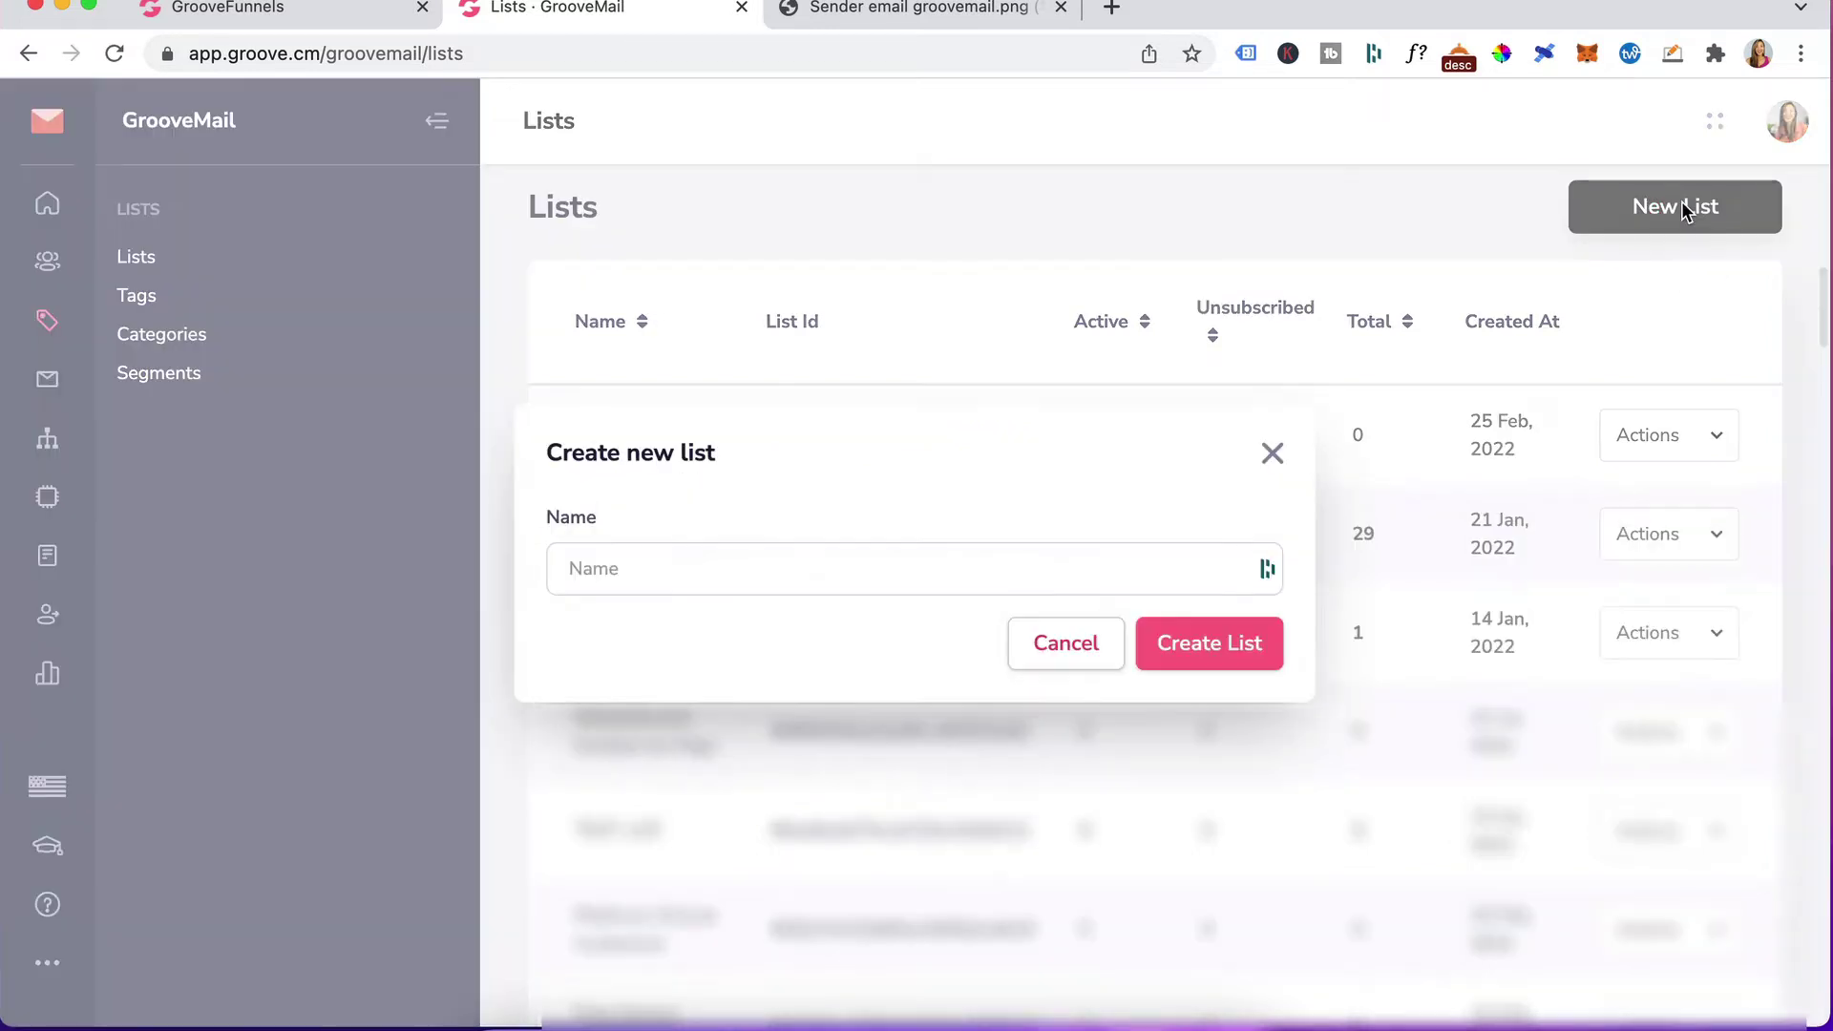
left_click(701, 564)
type("Sales Funnel Workbook")
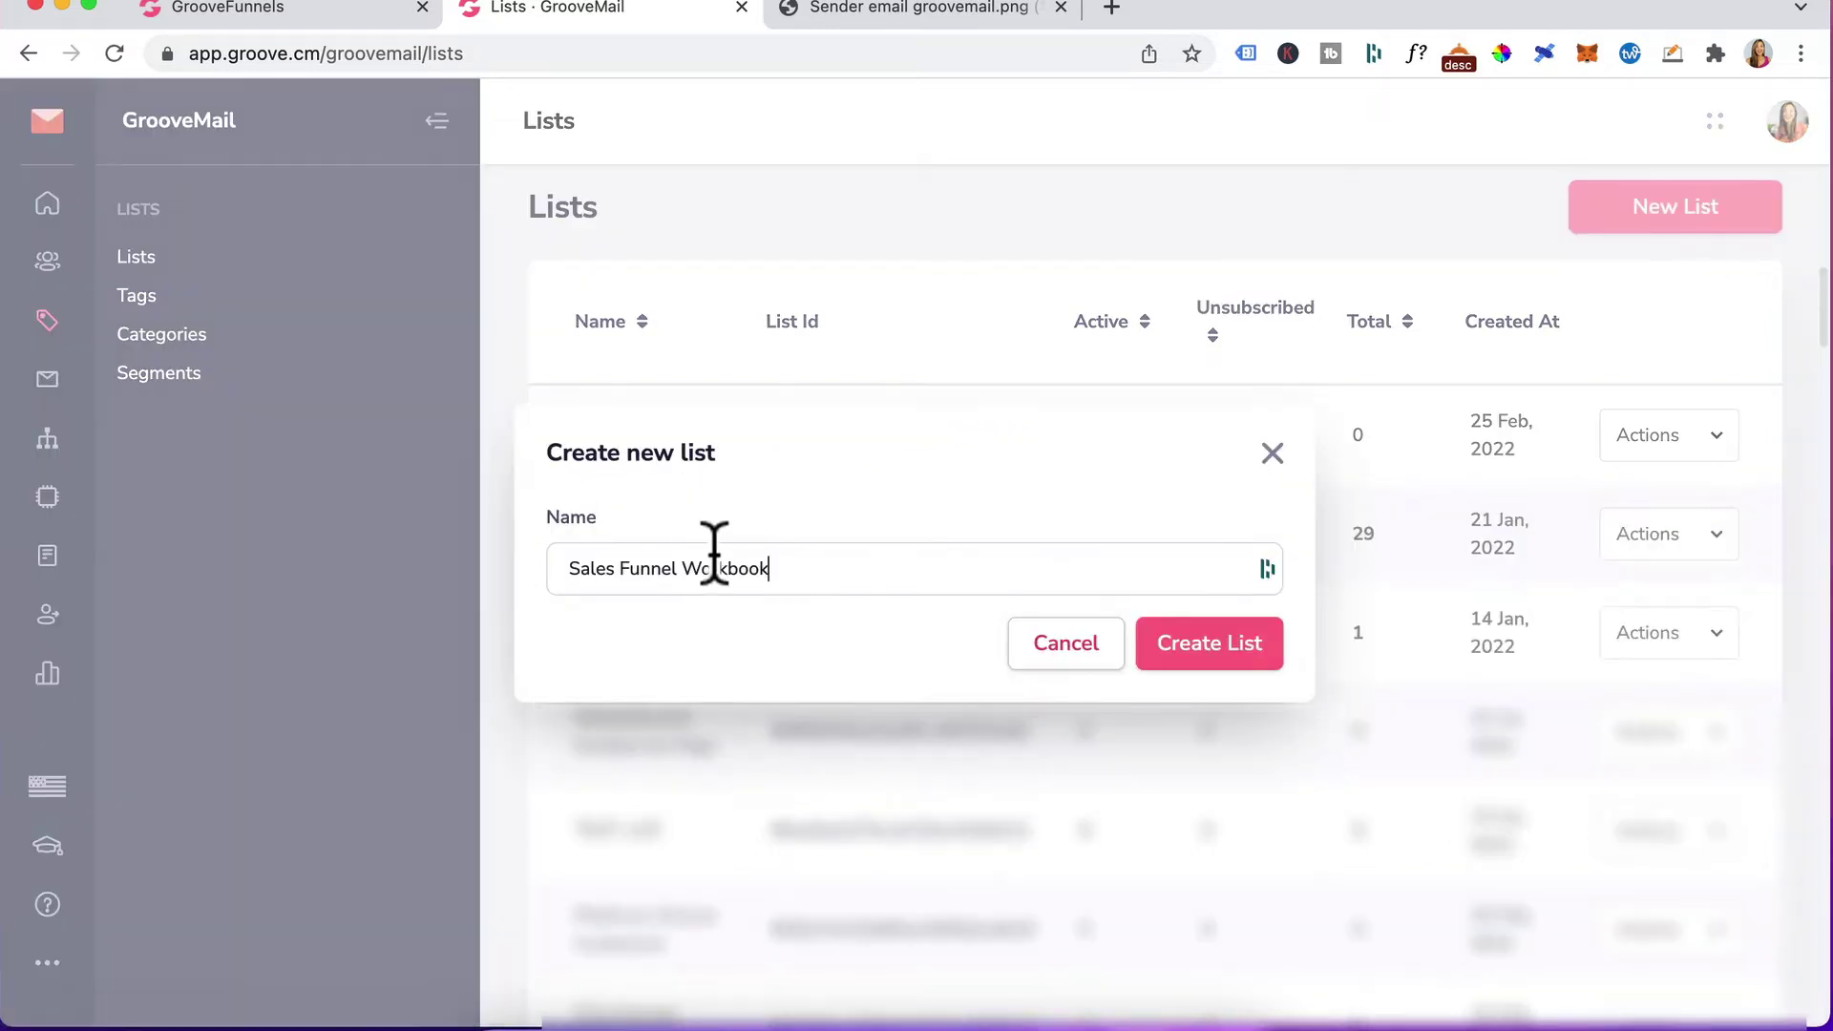
left_click(1175, 687)
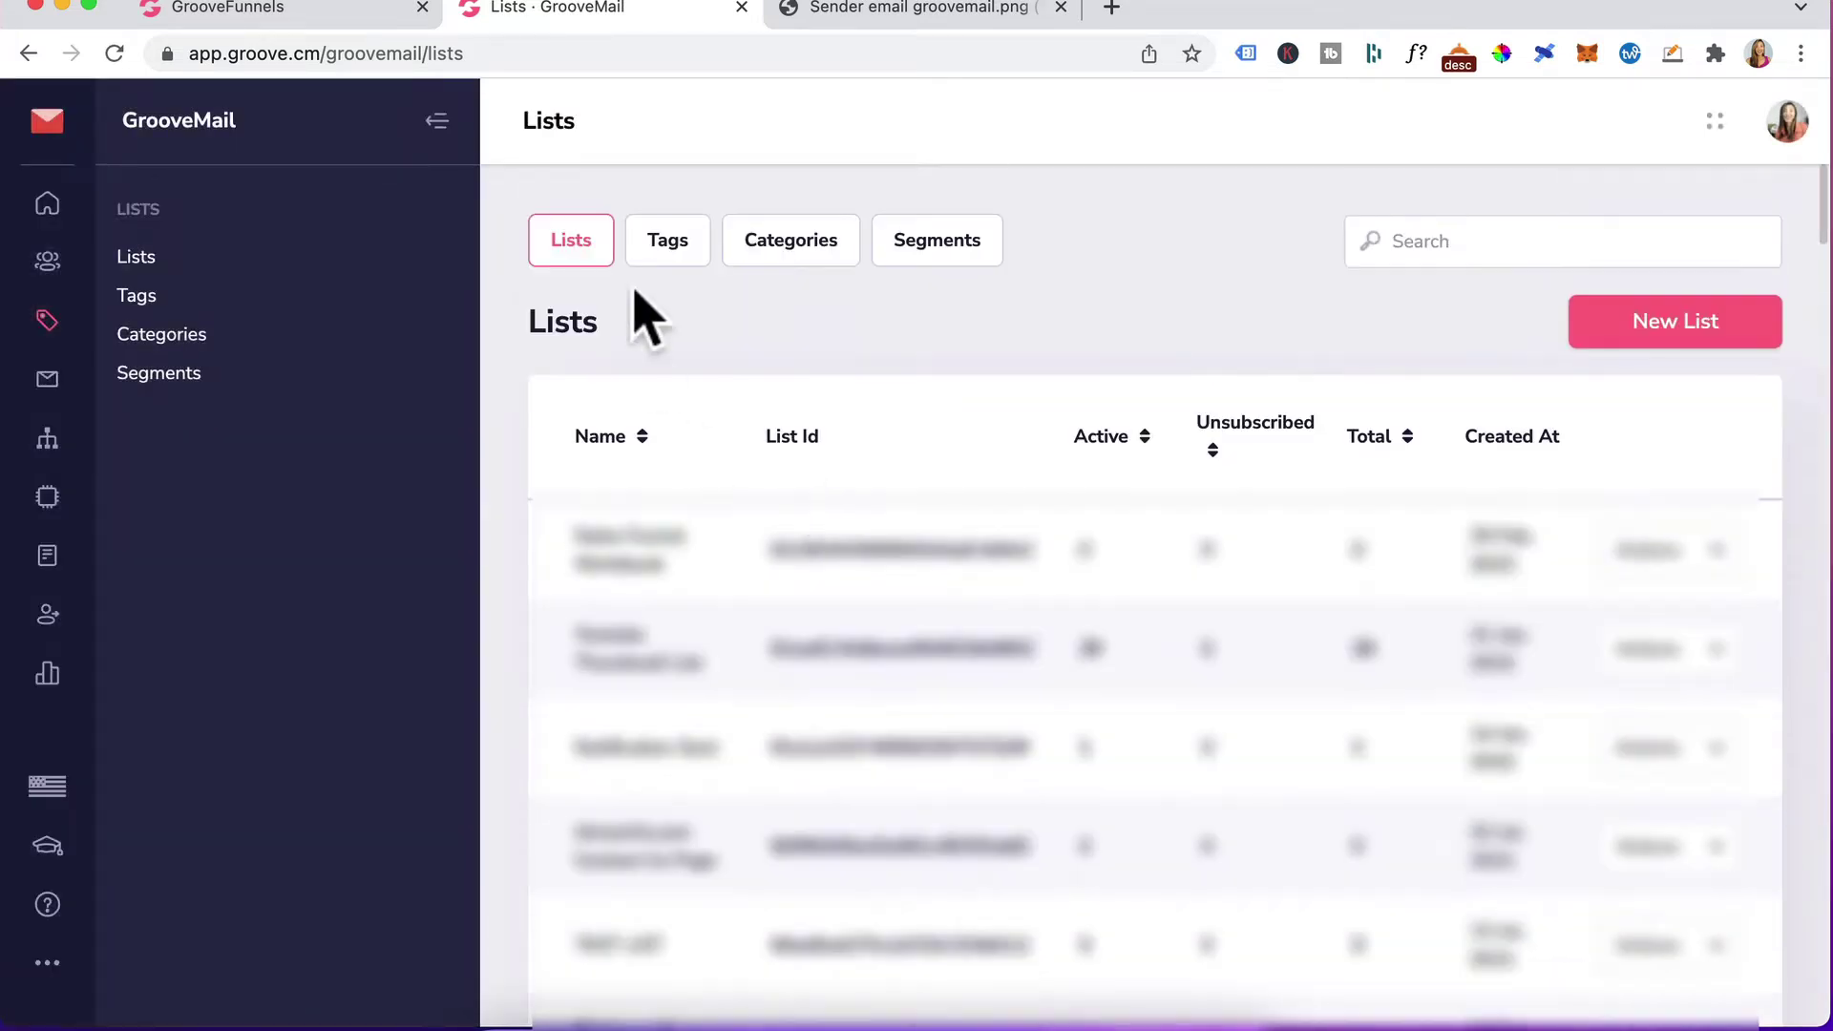
Start a new tag named 'Sales Funnel Workbook' and paste in its description.
left_click(670, 241)
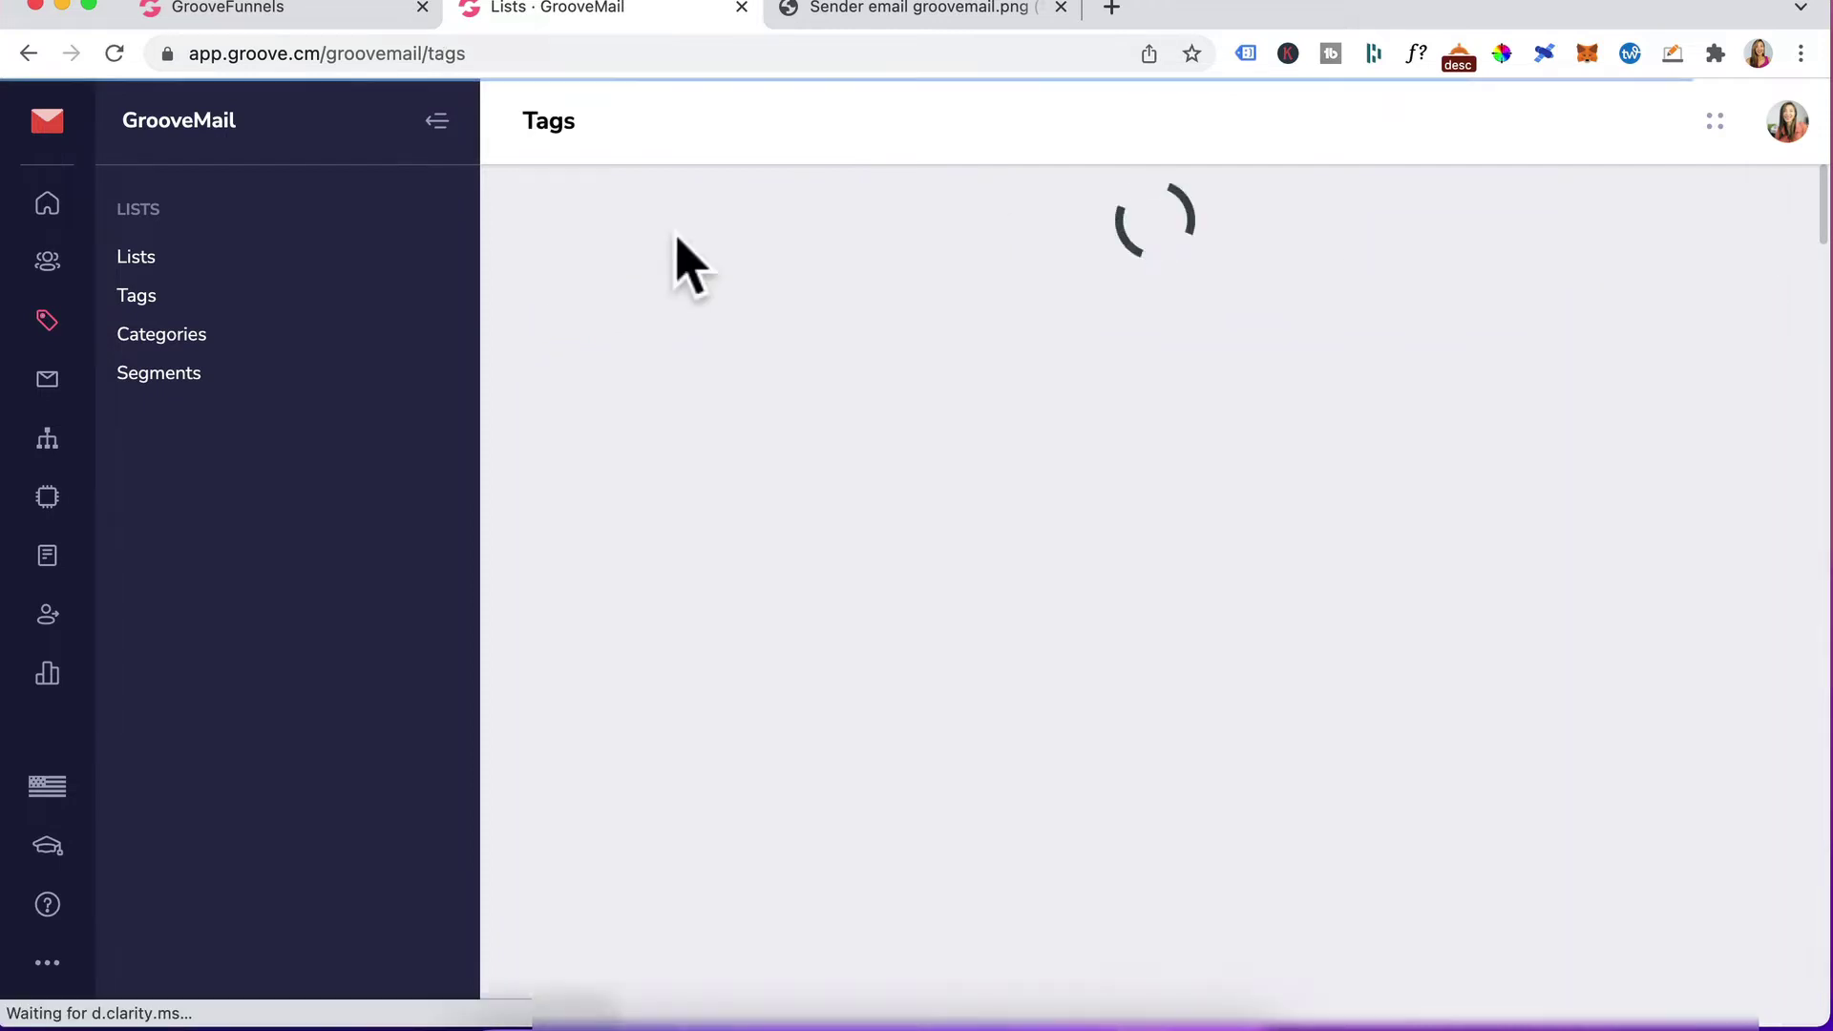
left_click(1686, 330)
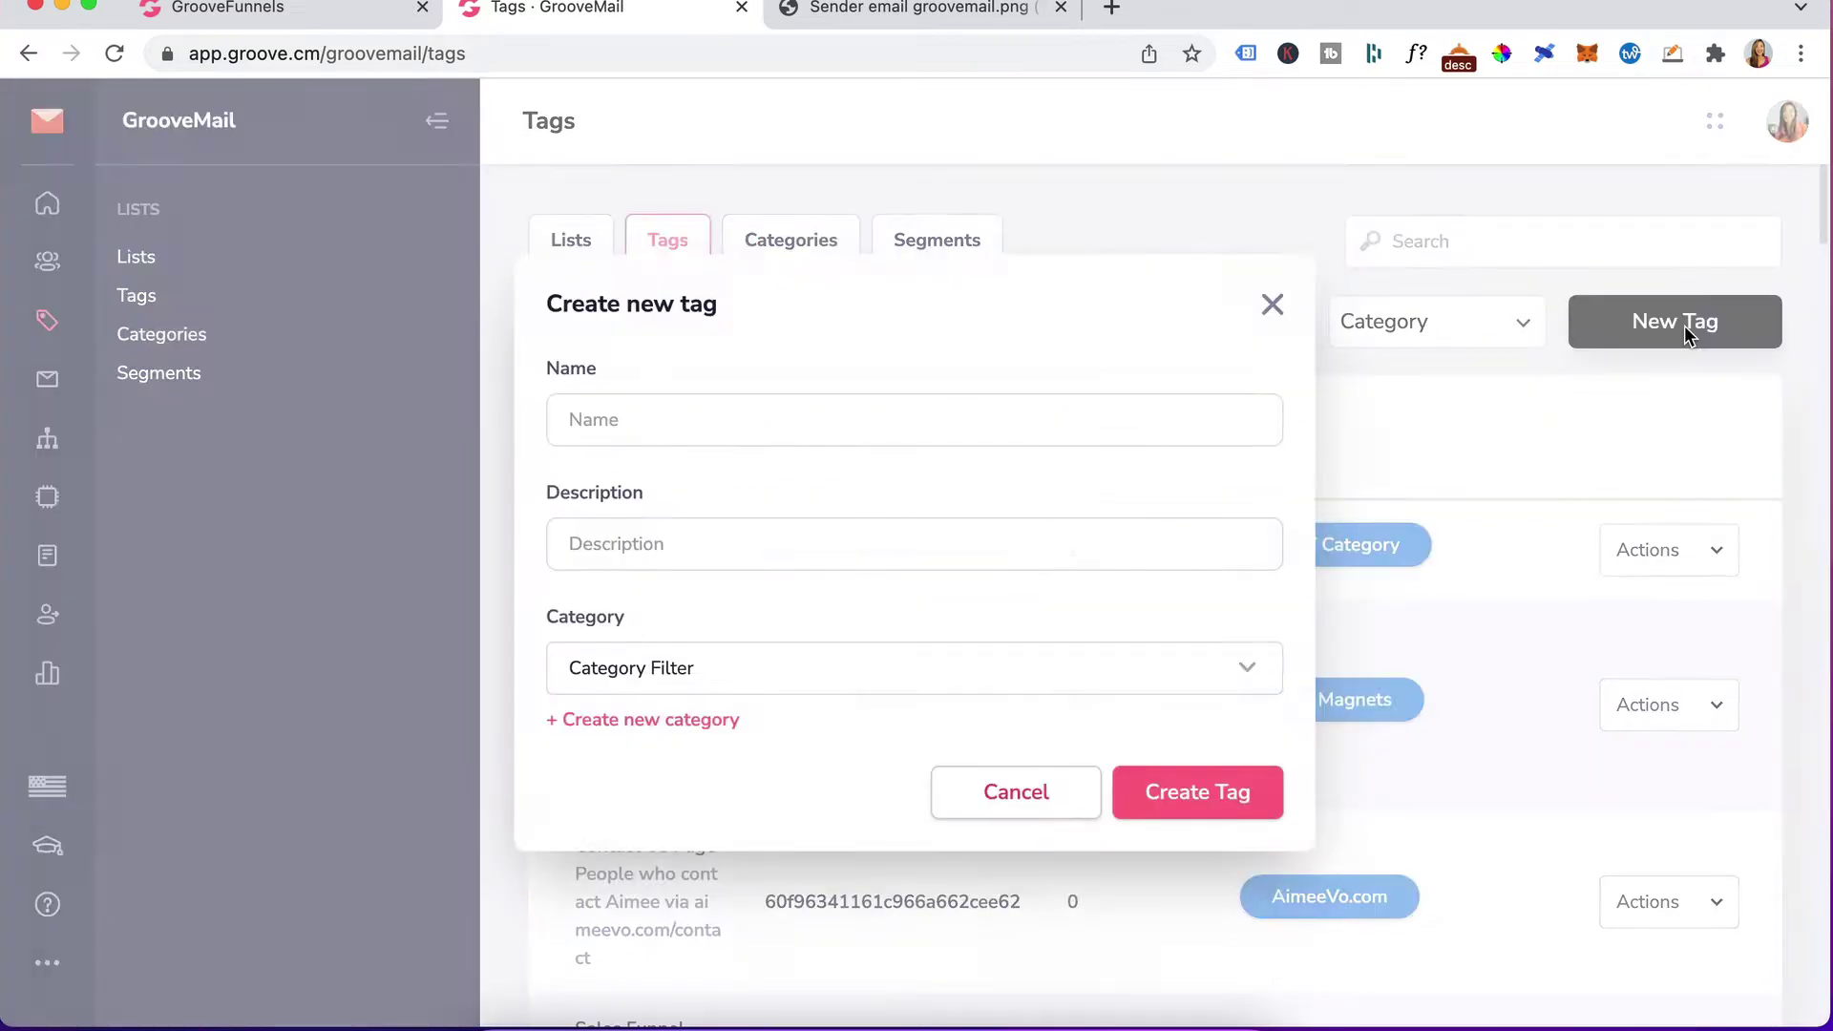
left_click(697, 418)
type("Sales Funnel Workbook")
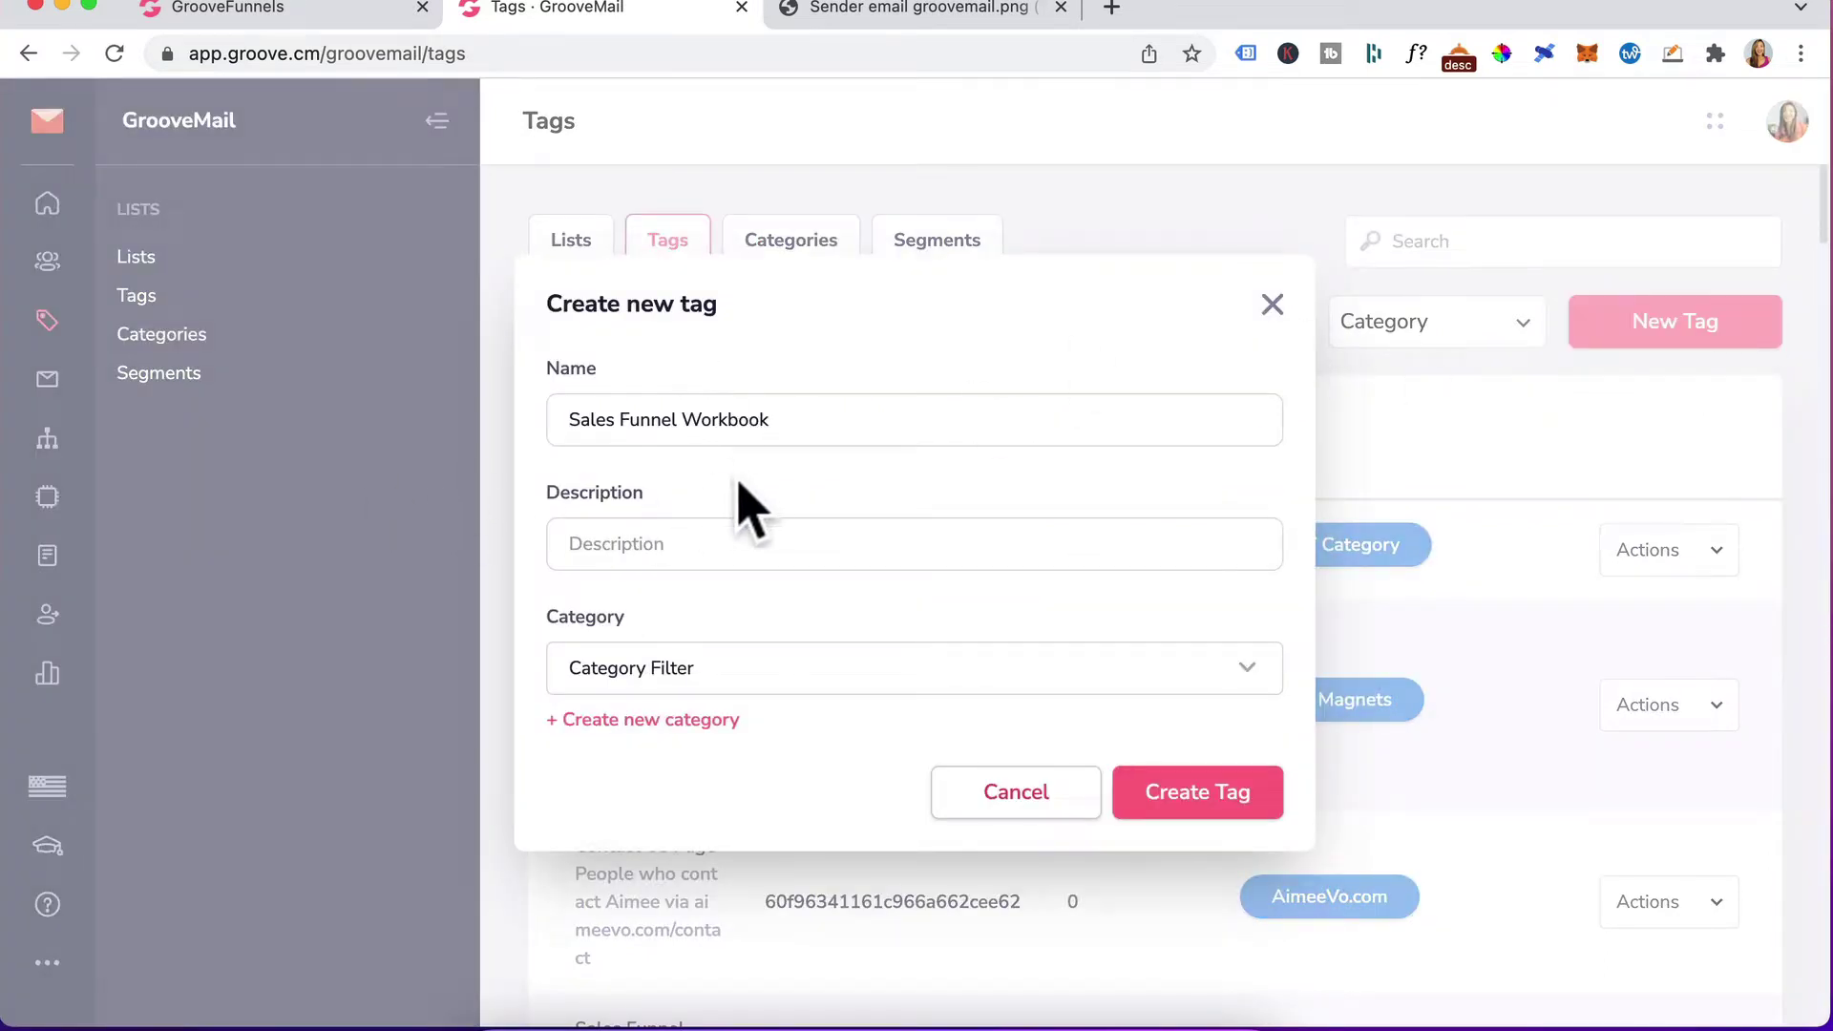
left_click(730, 534)
type("Opted into sales funnel workbook lead magnet")
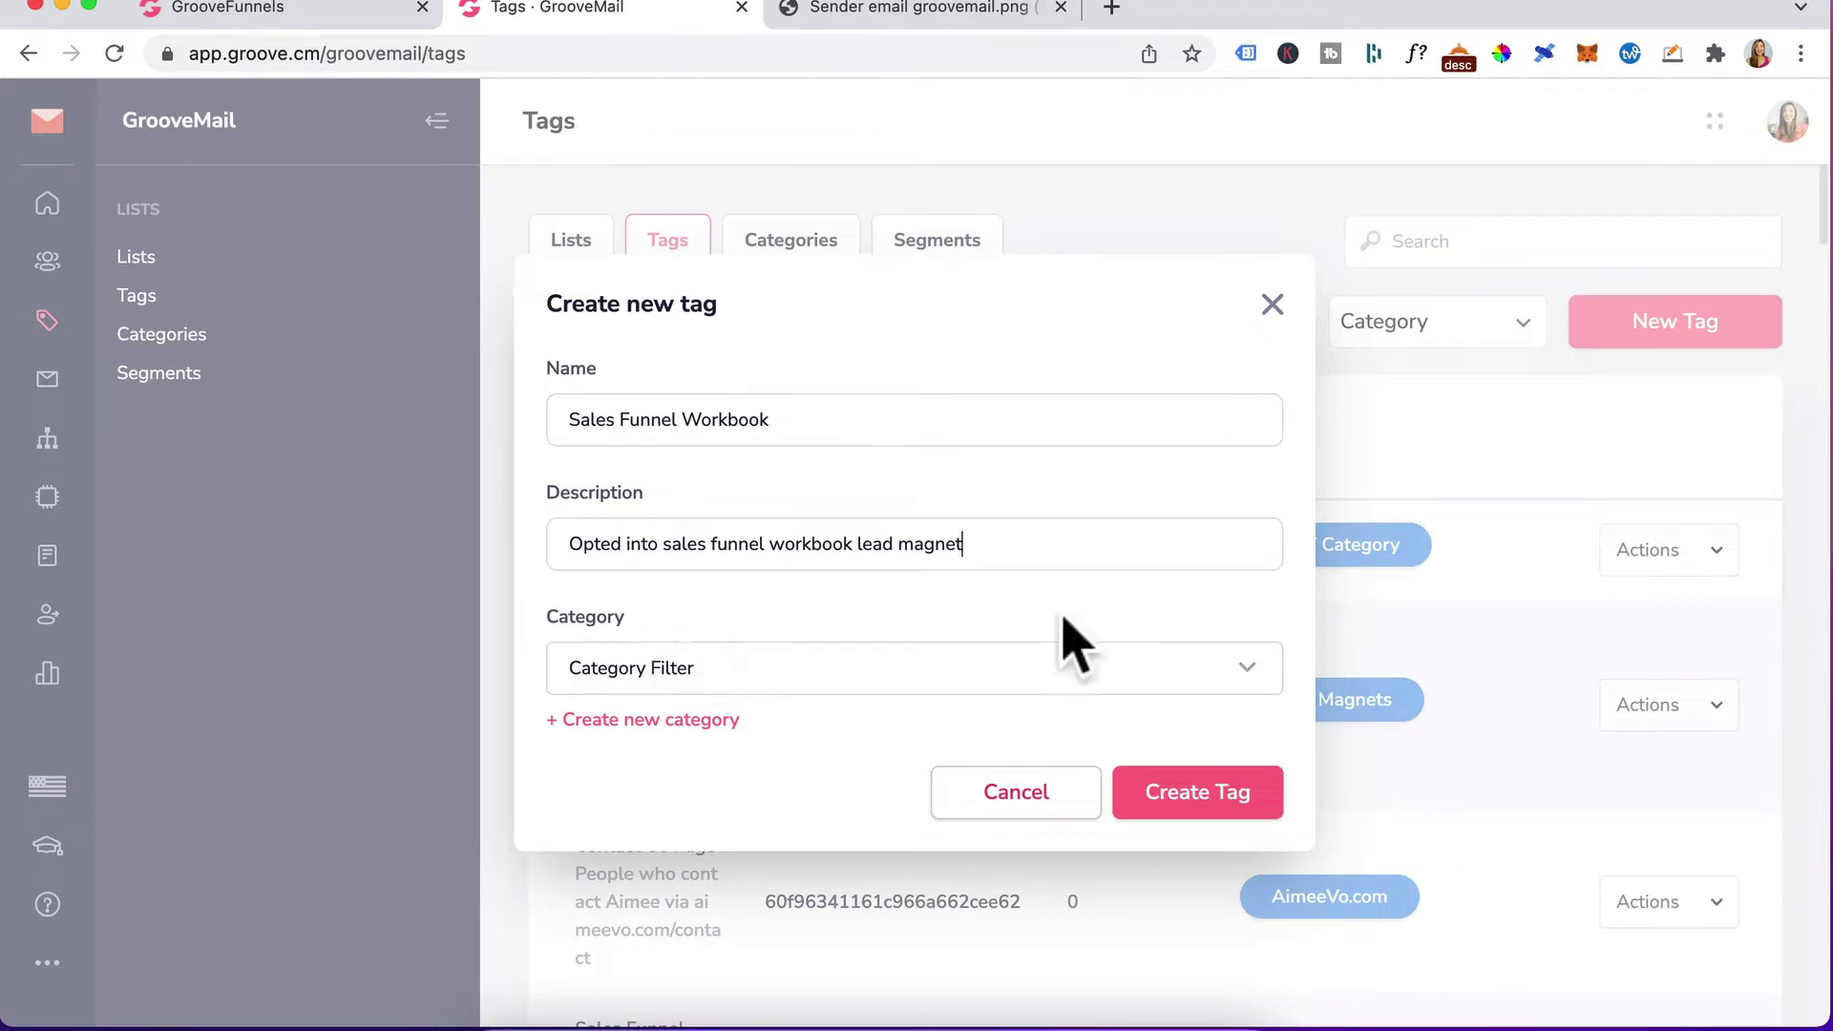
Put the tag in the Lead Magnets category and create it.
left_click(1234, 671)
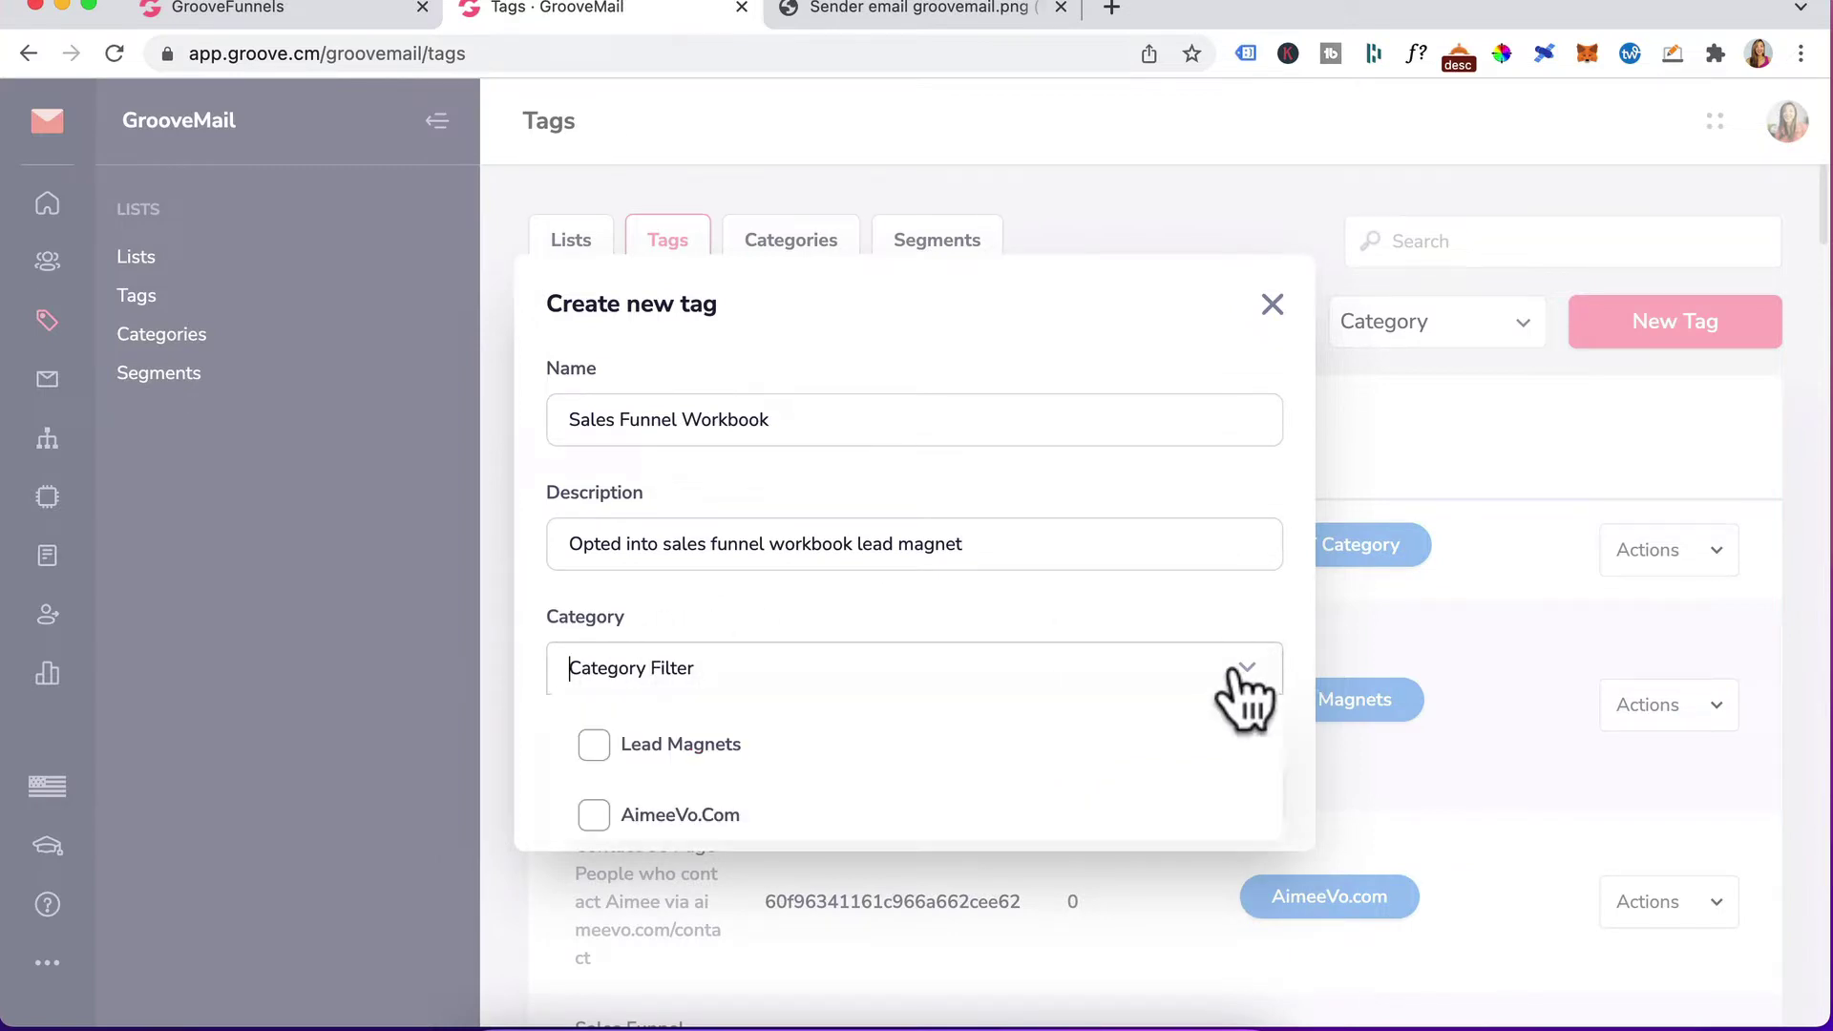
left_click(593, 744)
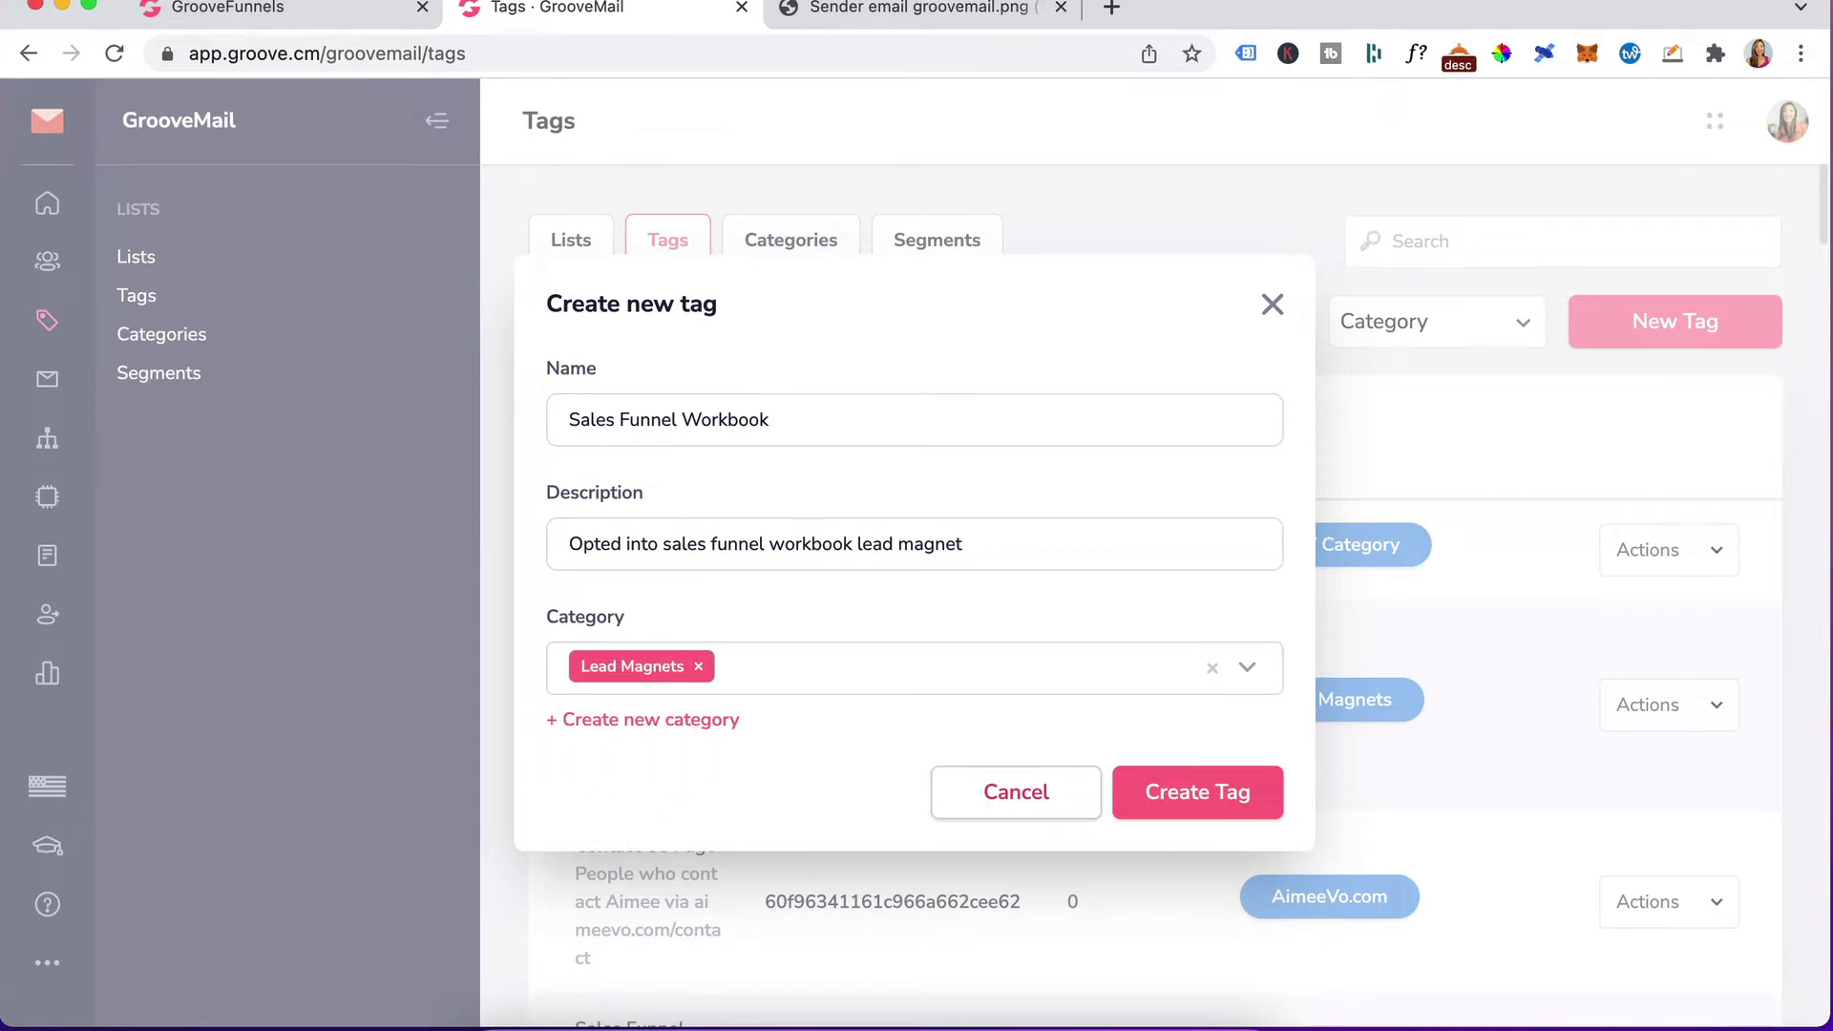
left_click(735, 719)
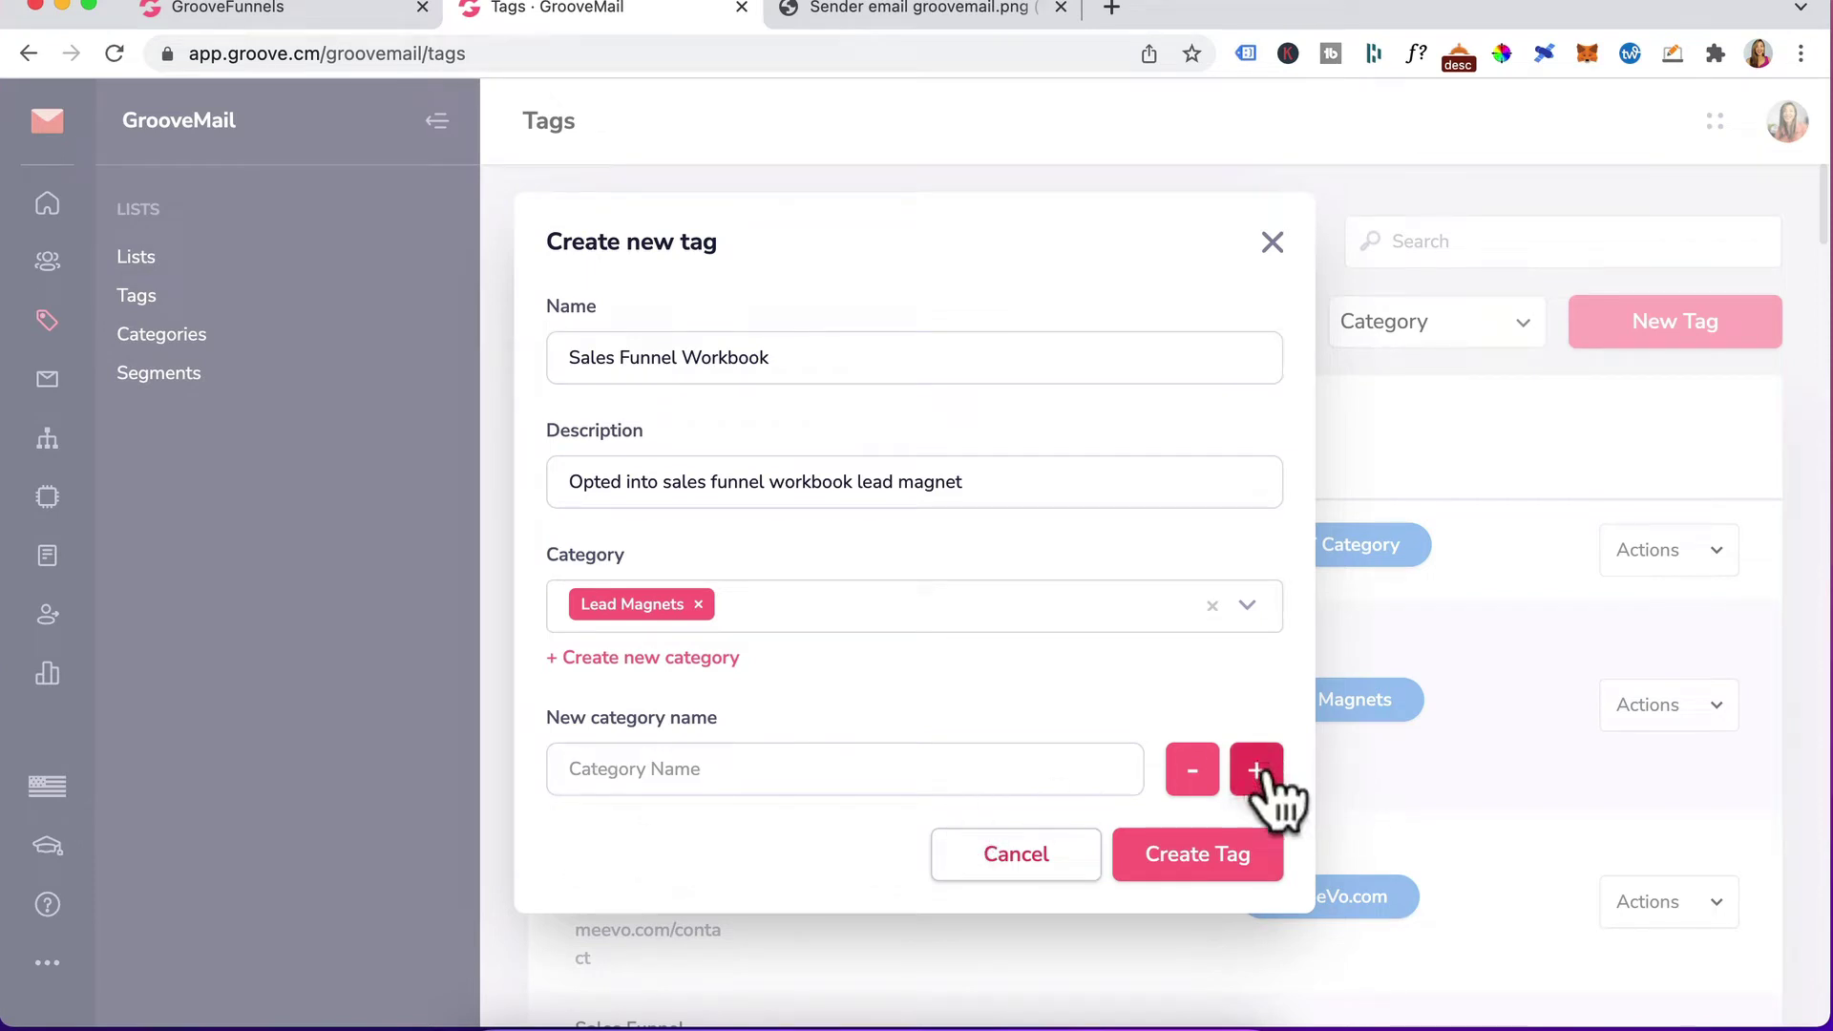
left_click(1192, 771)
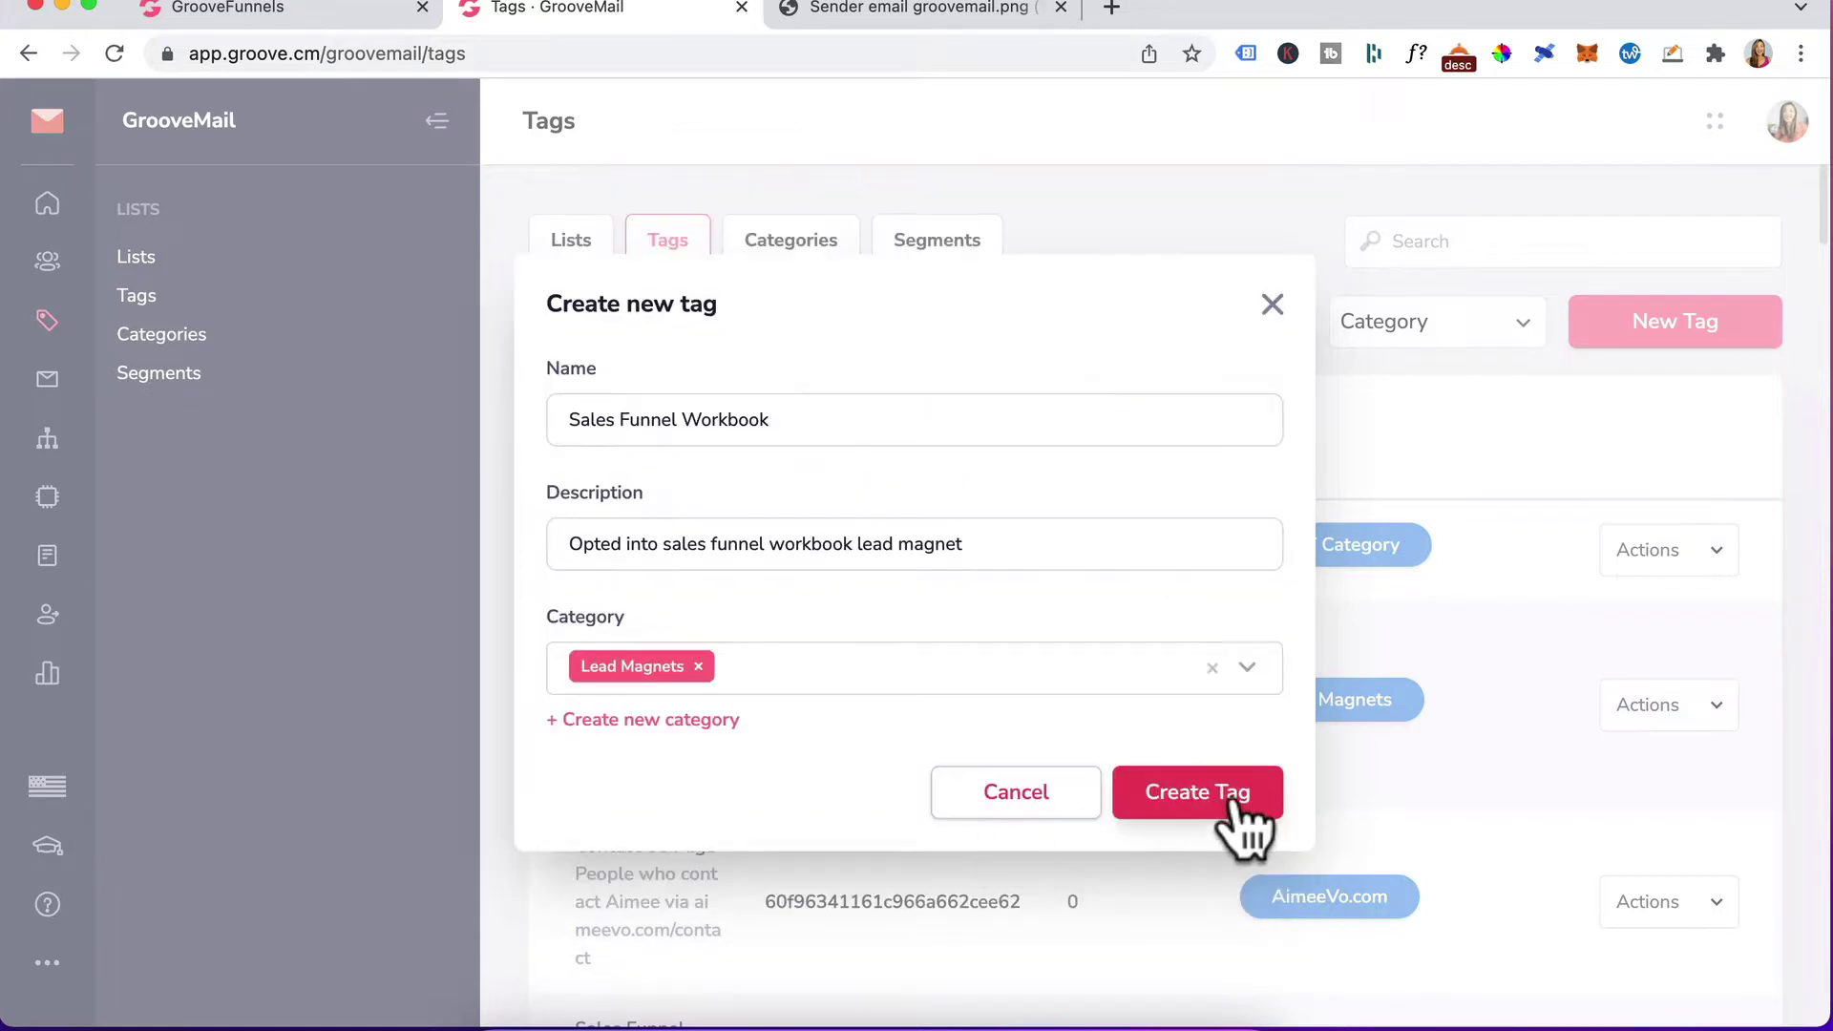
left_click(1231, 800)
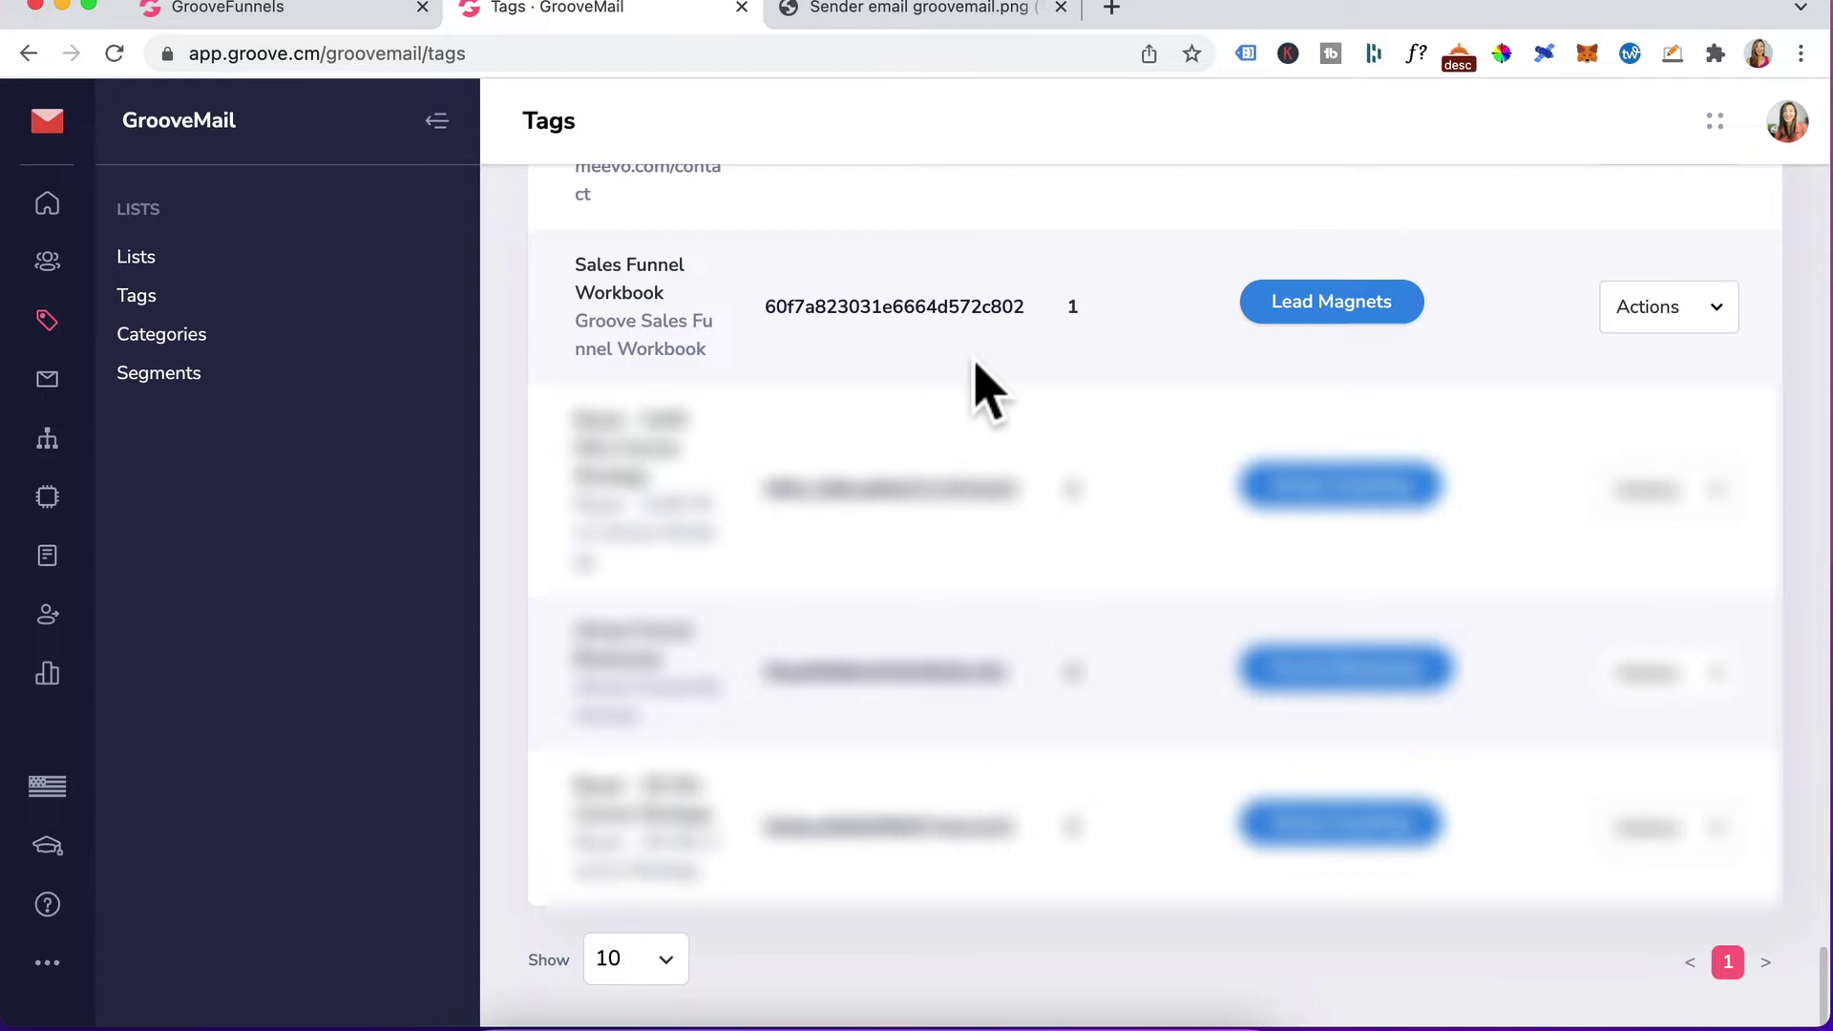
Create a new GrooveMail form named 'Sales funnel workbook' and open its editor.
left_click(48, 559)
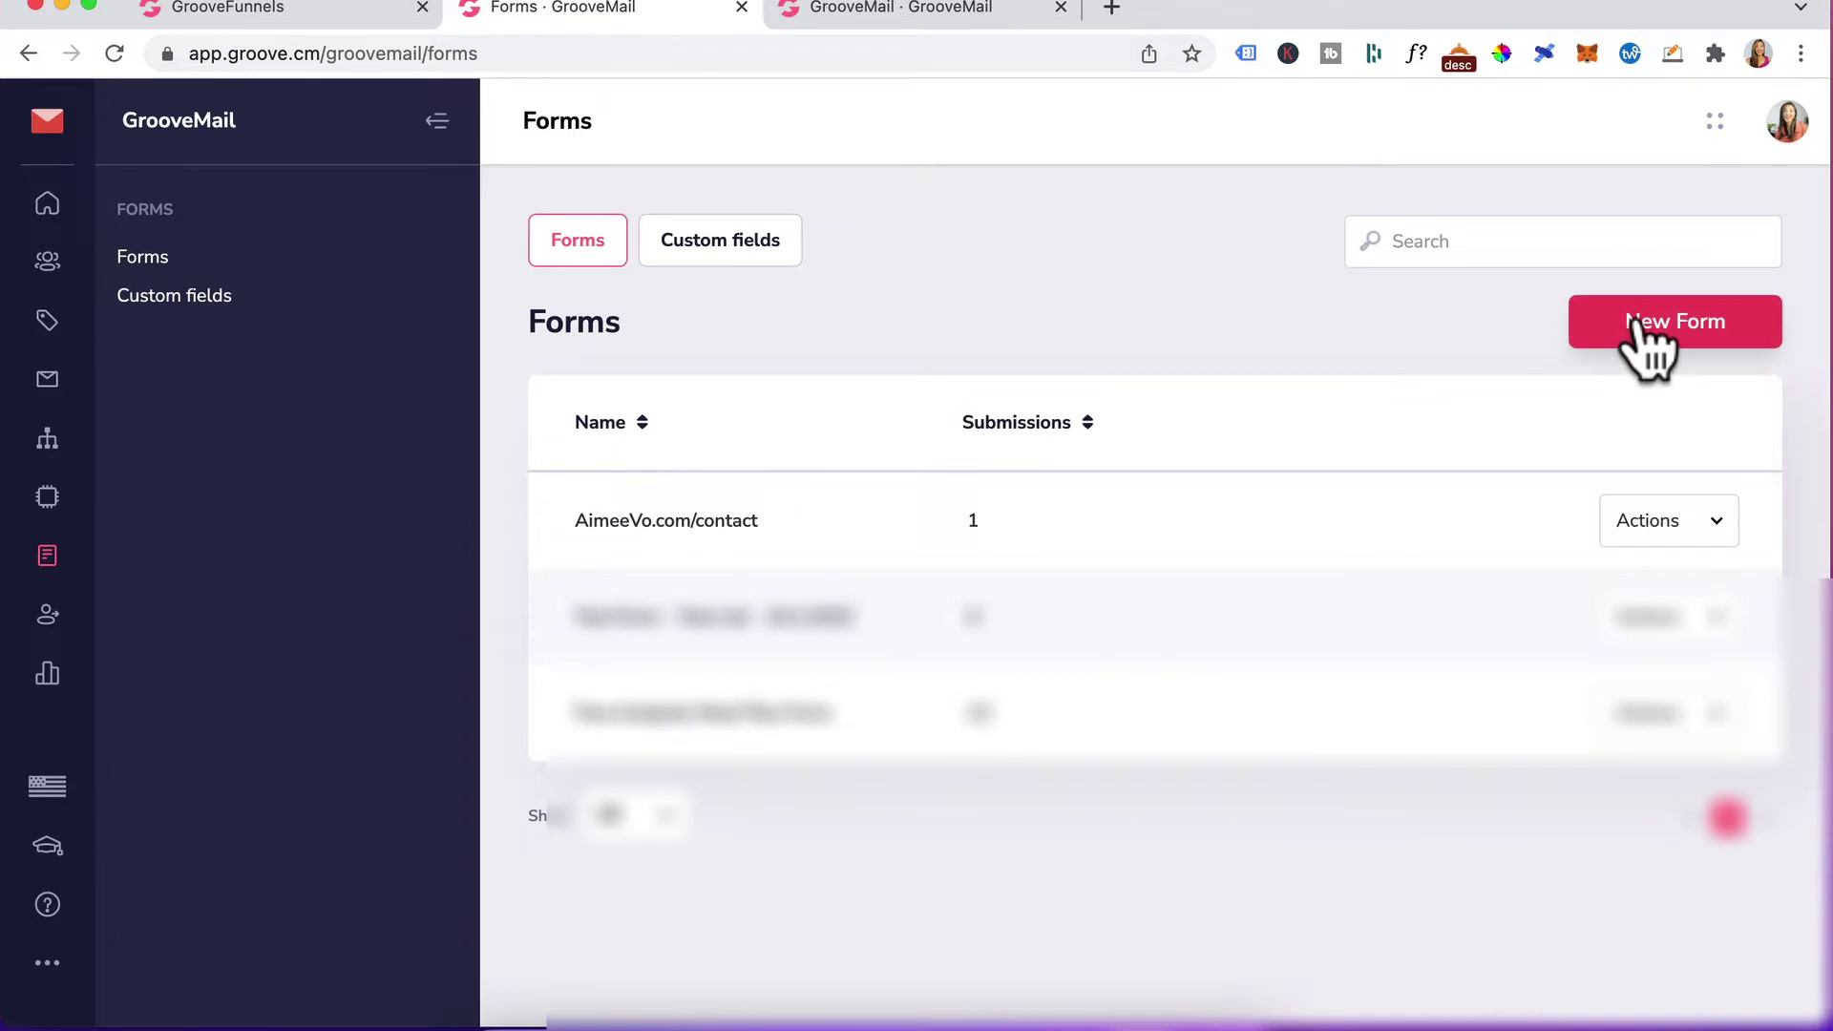
left_click(1643, 323)
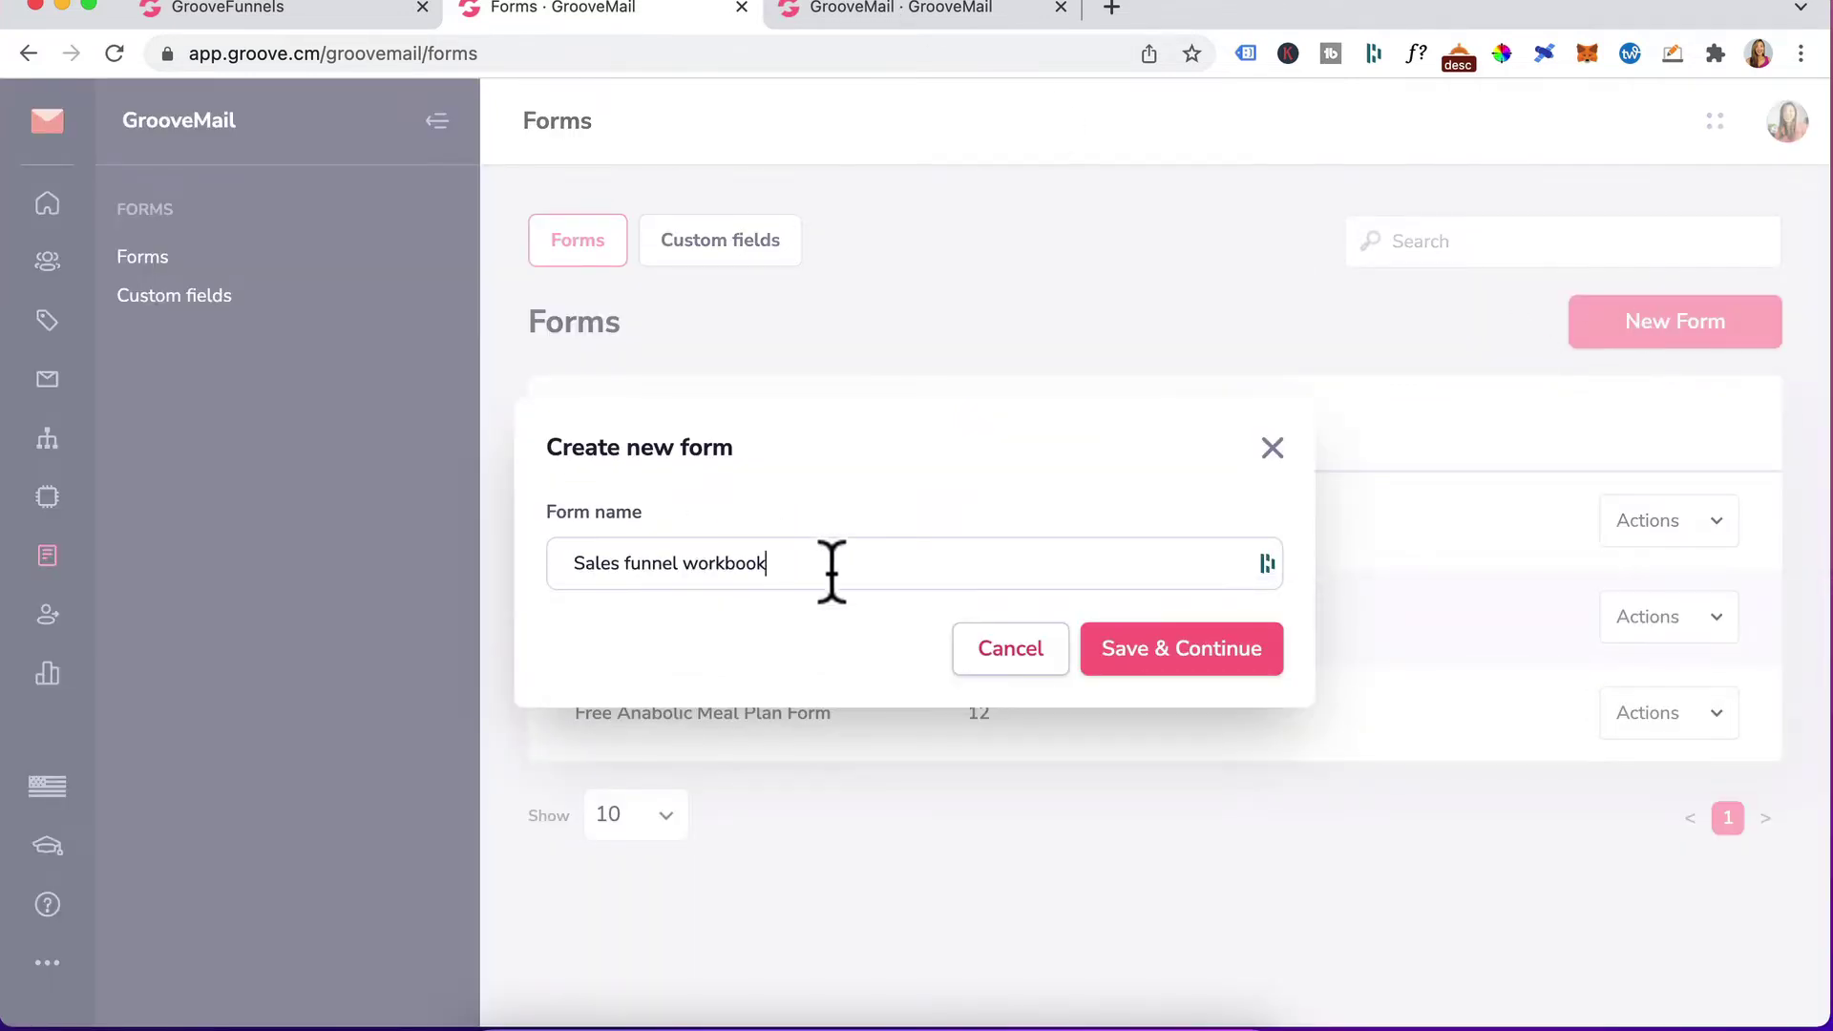
left_click(1167, 649)
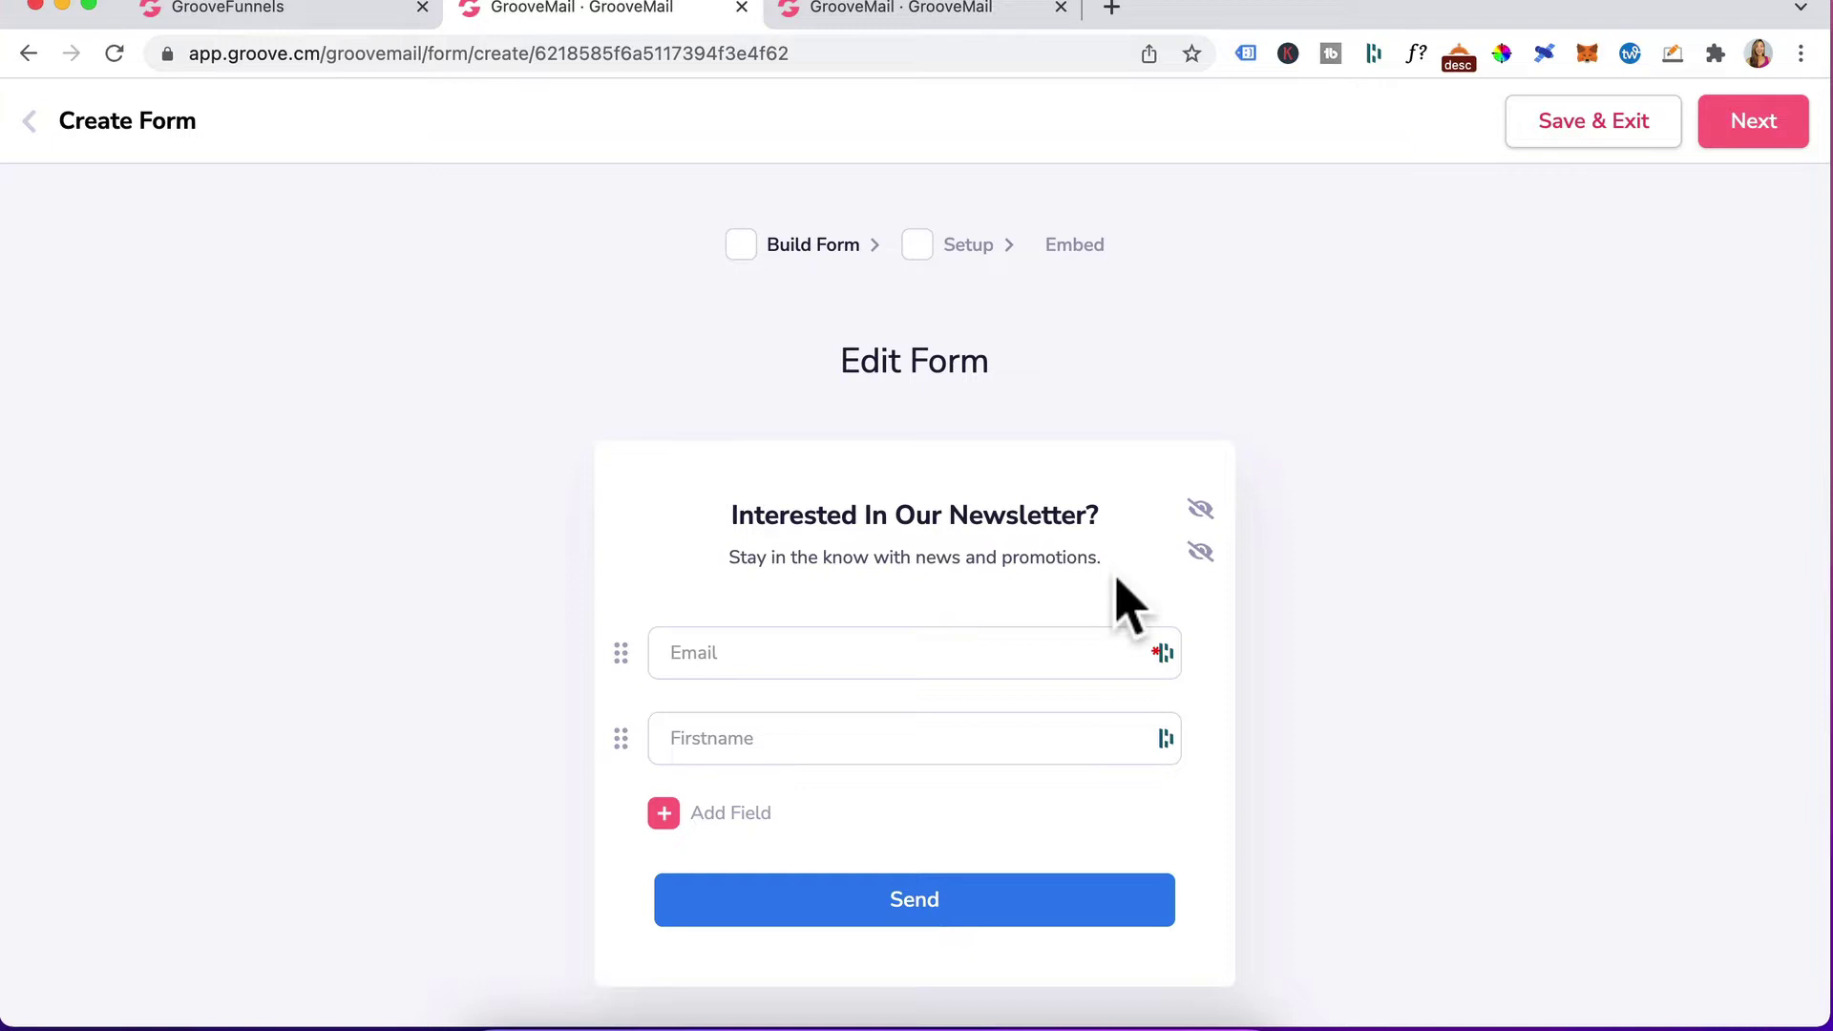
left_click(1200, 509)
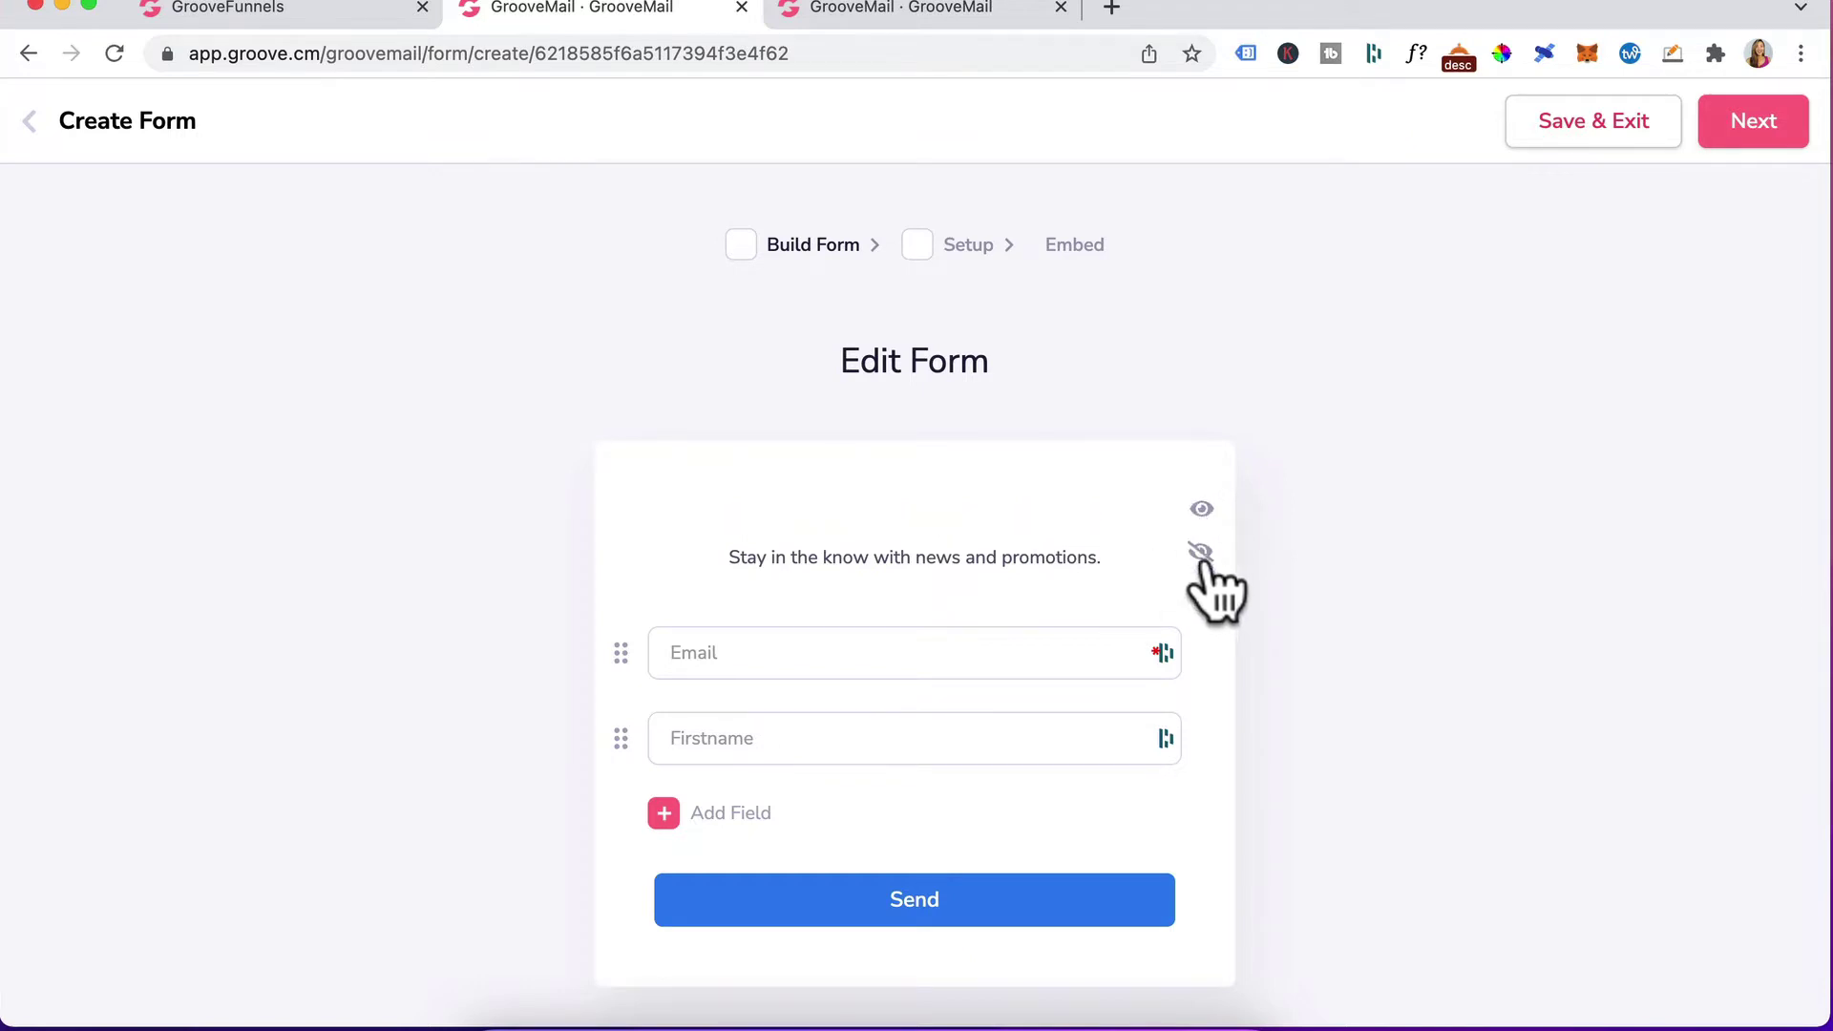
left_click(1201, 554)
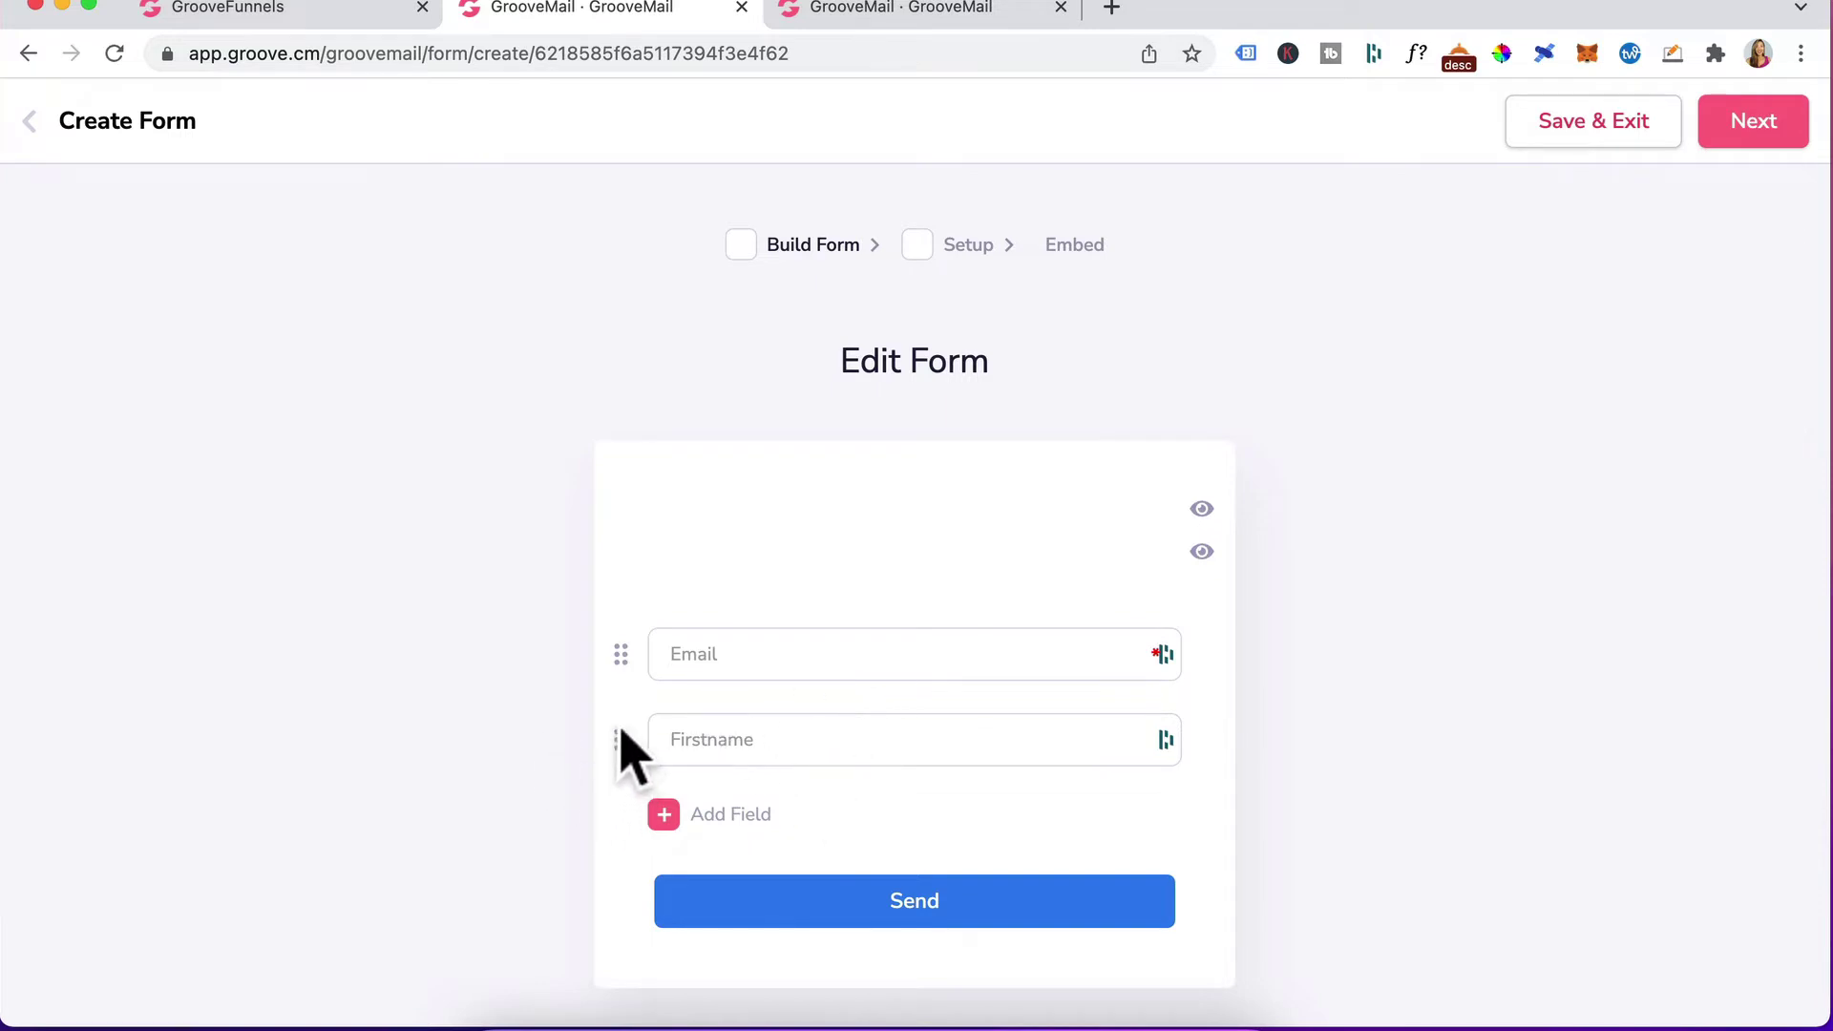
left_click_drag(620, 737, 621, 582)
left_click(662, 817)
left_click(1108, 797)
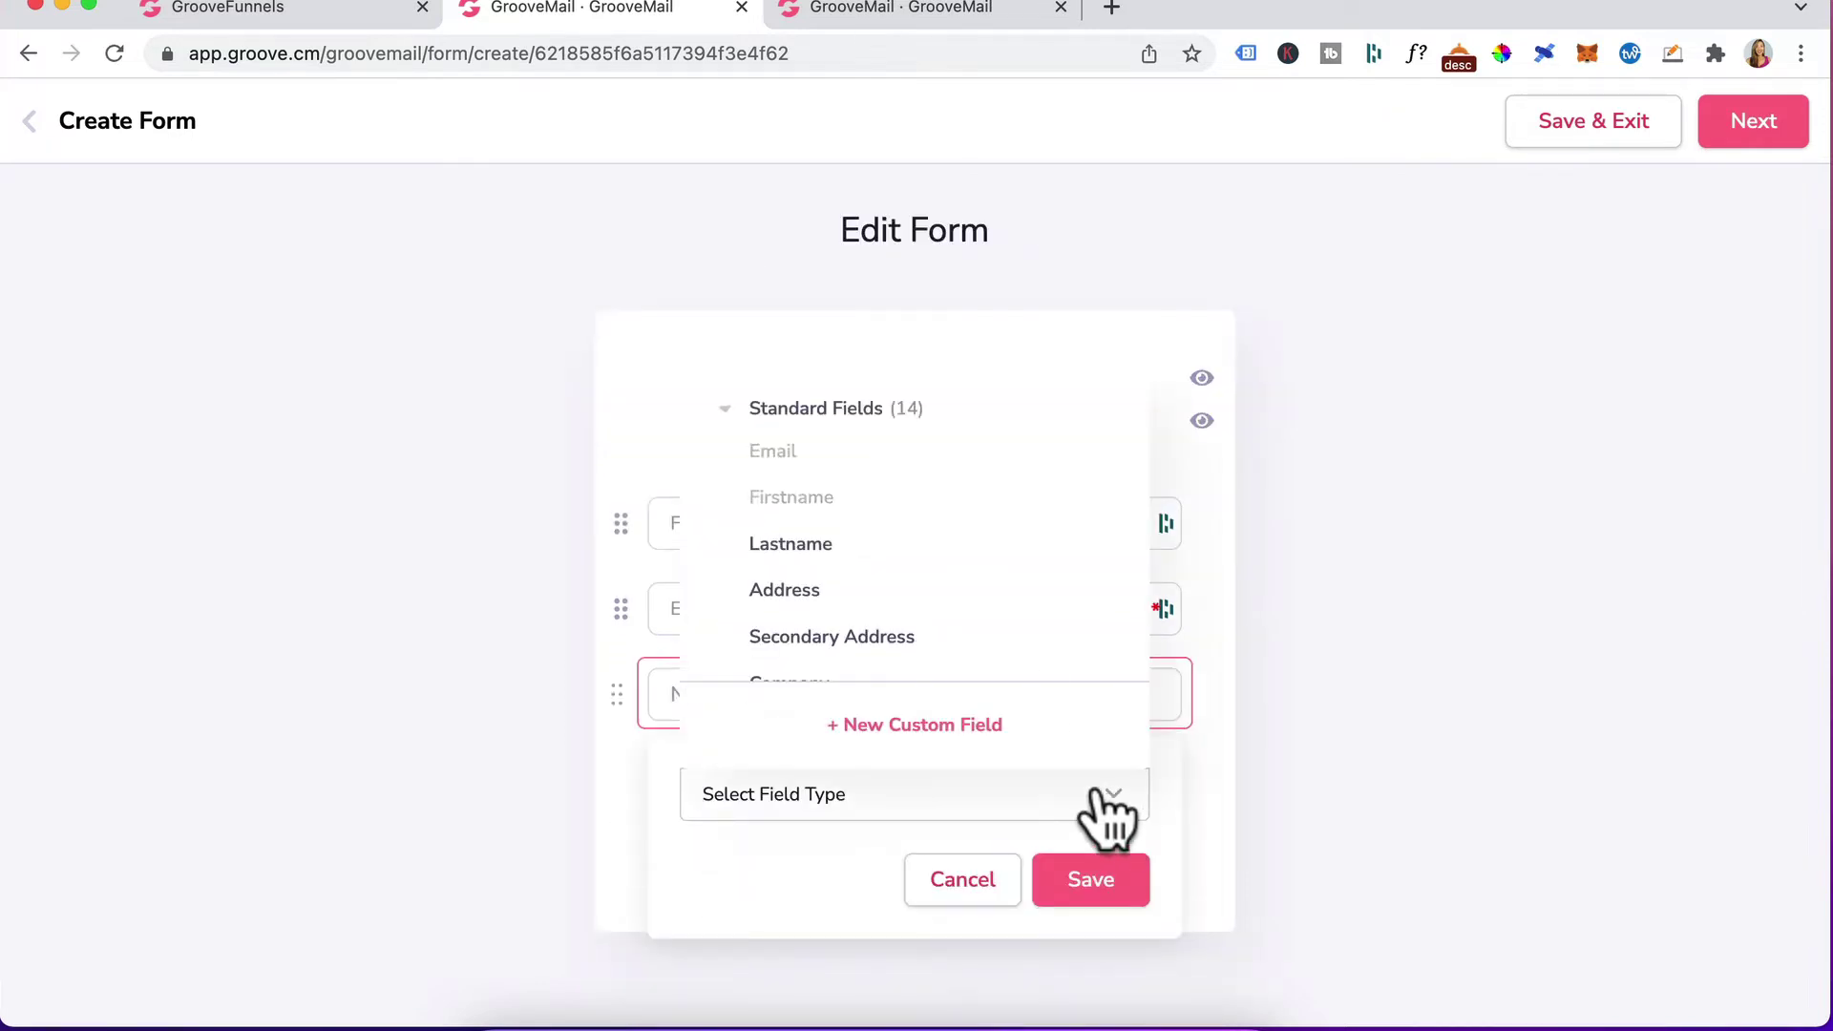
scroll(984, 626, "down", 2)
scroll(798, 573, "down", 1)
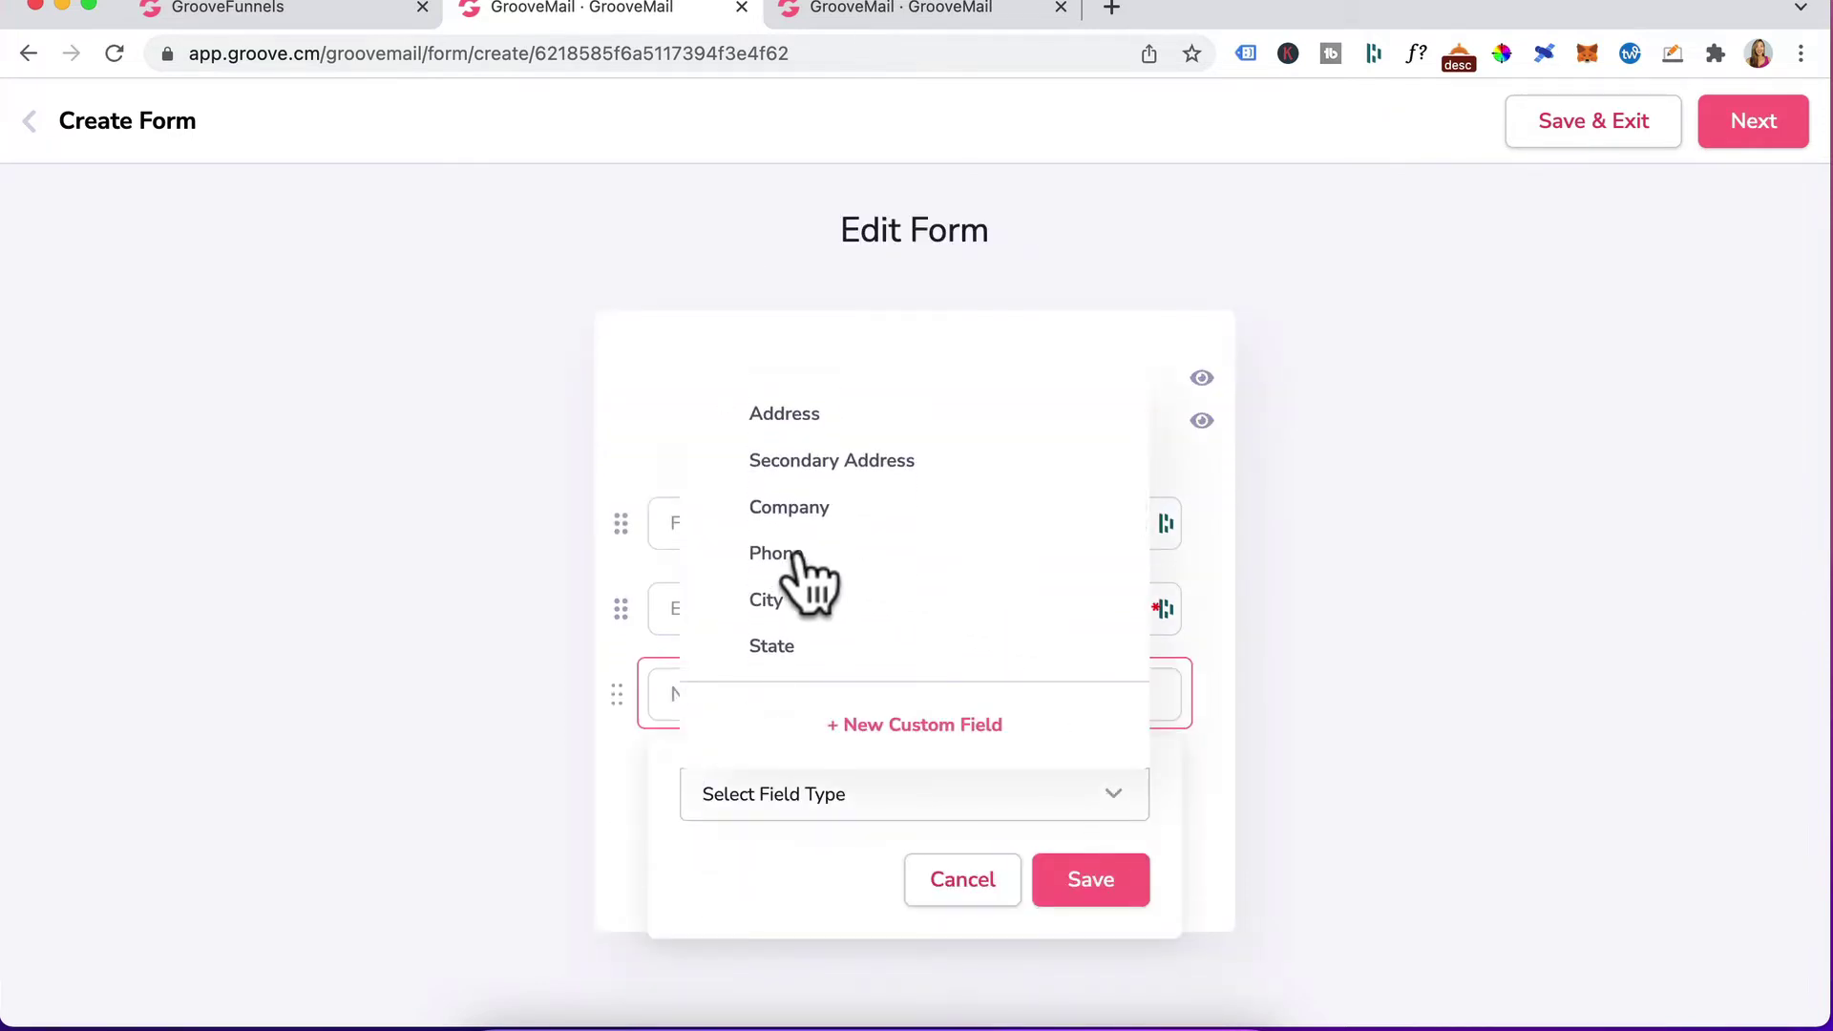
scroll(821, 554, "down", 3)
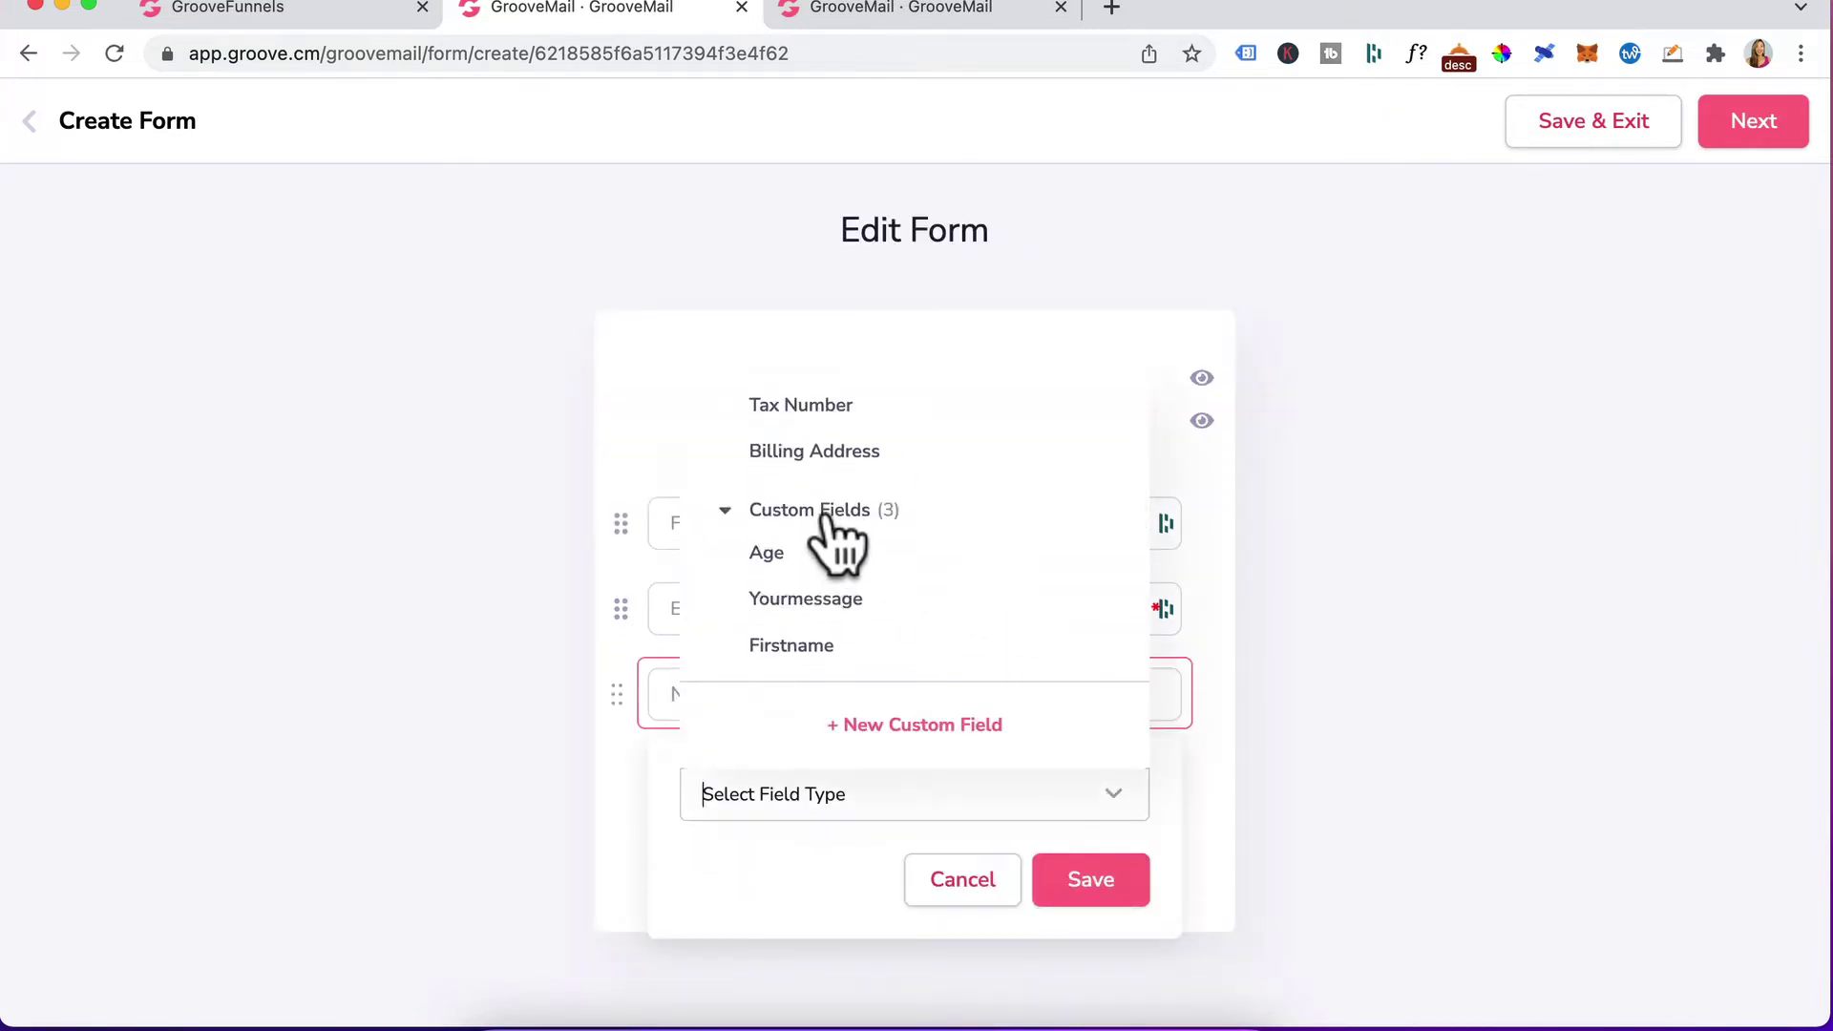
left_click(869, 727)
left_click(873, 258)
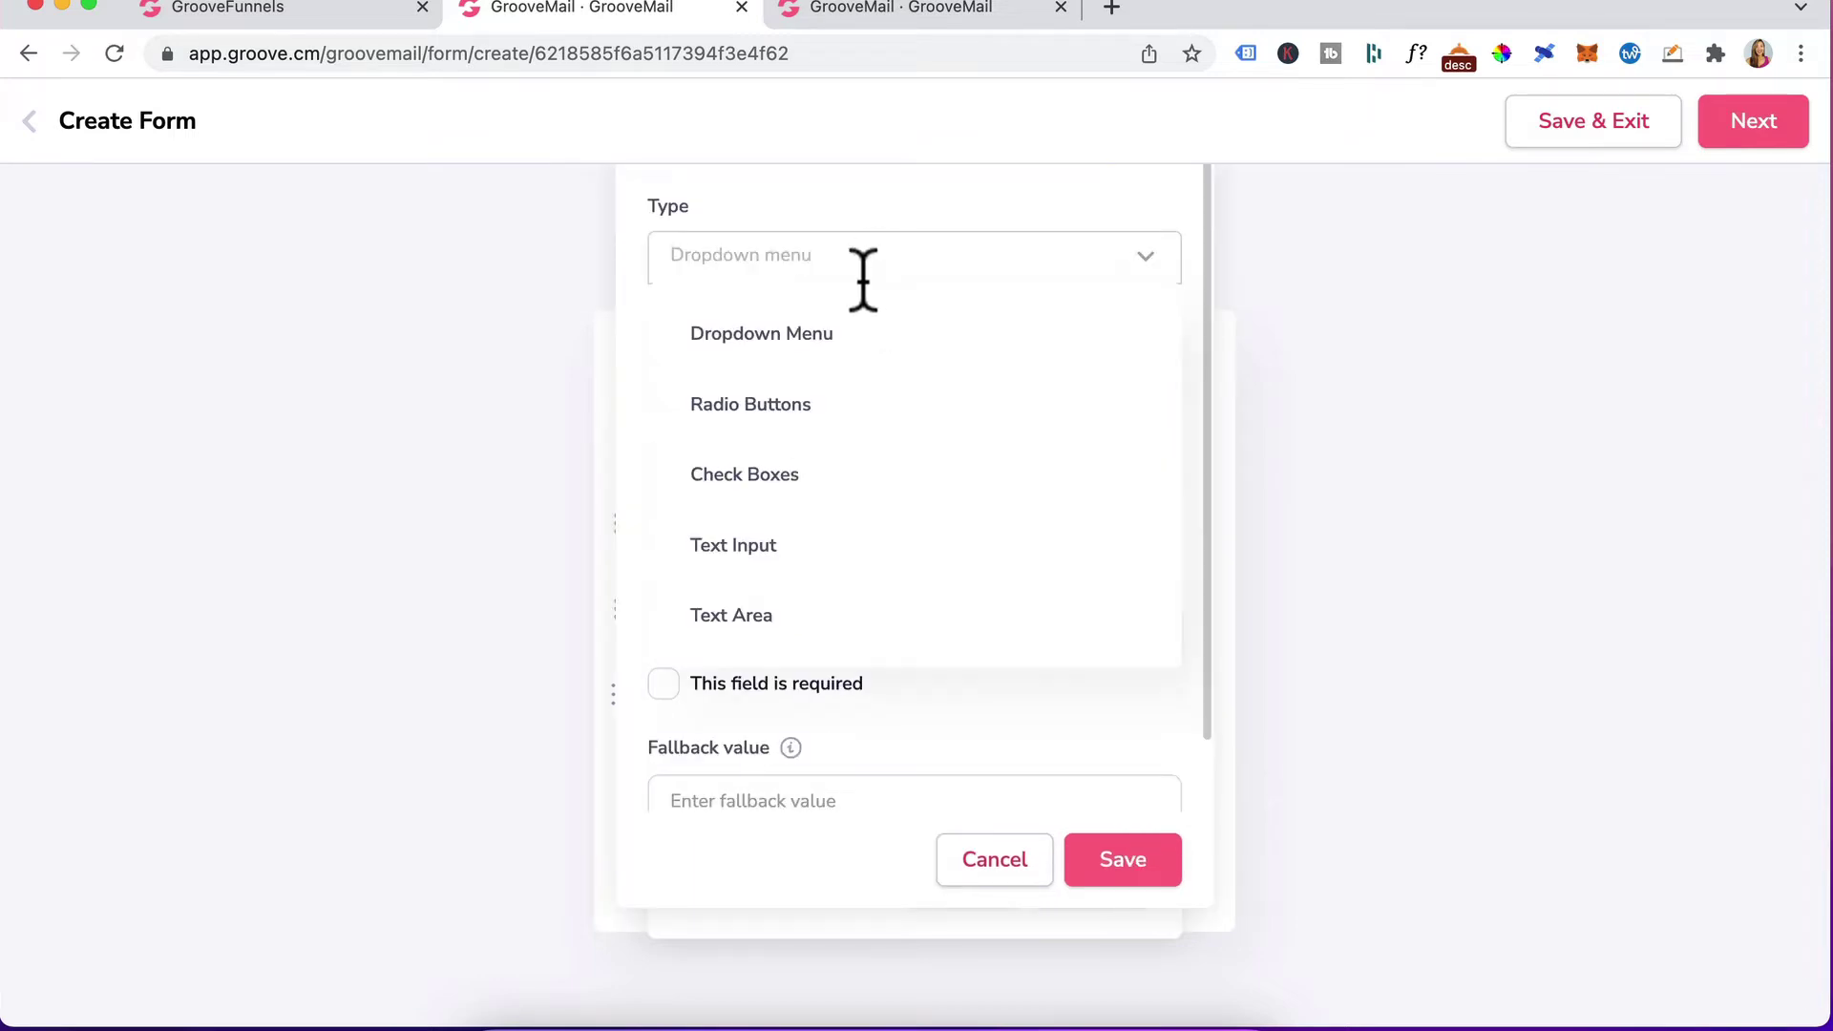
left_click(990, 235)
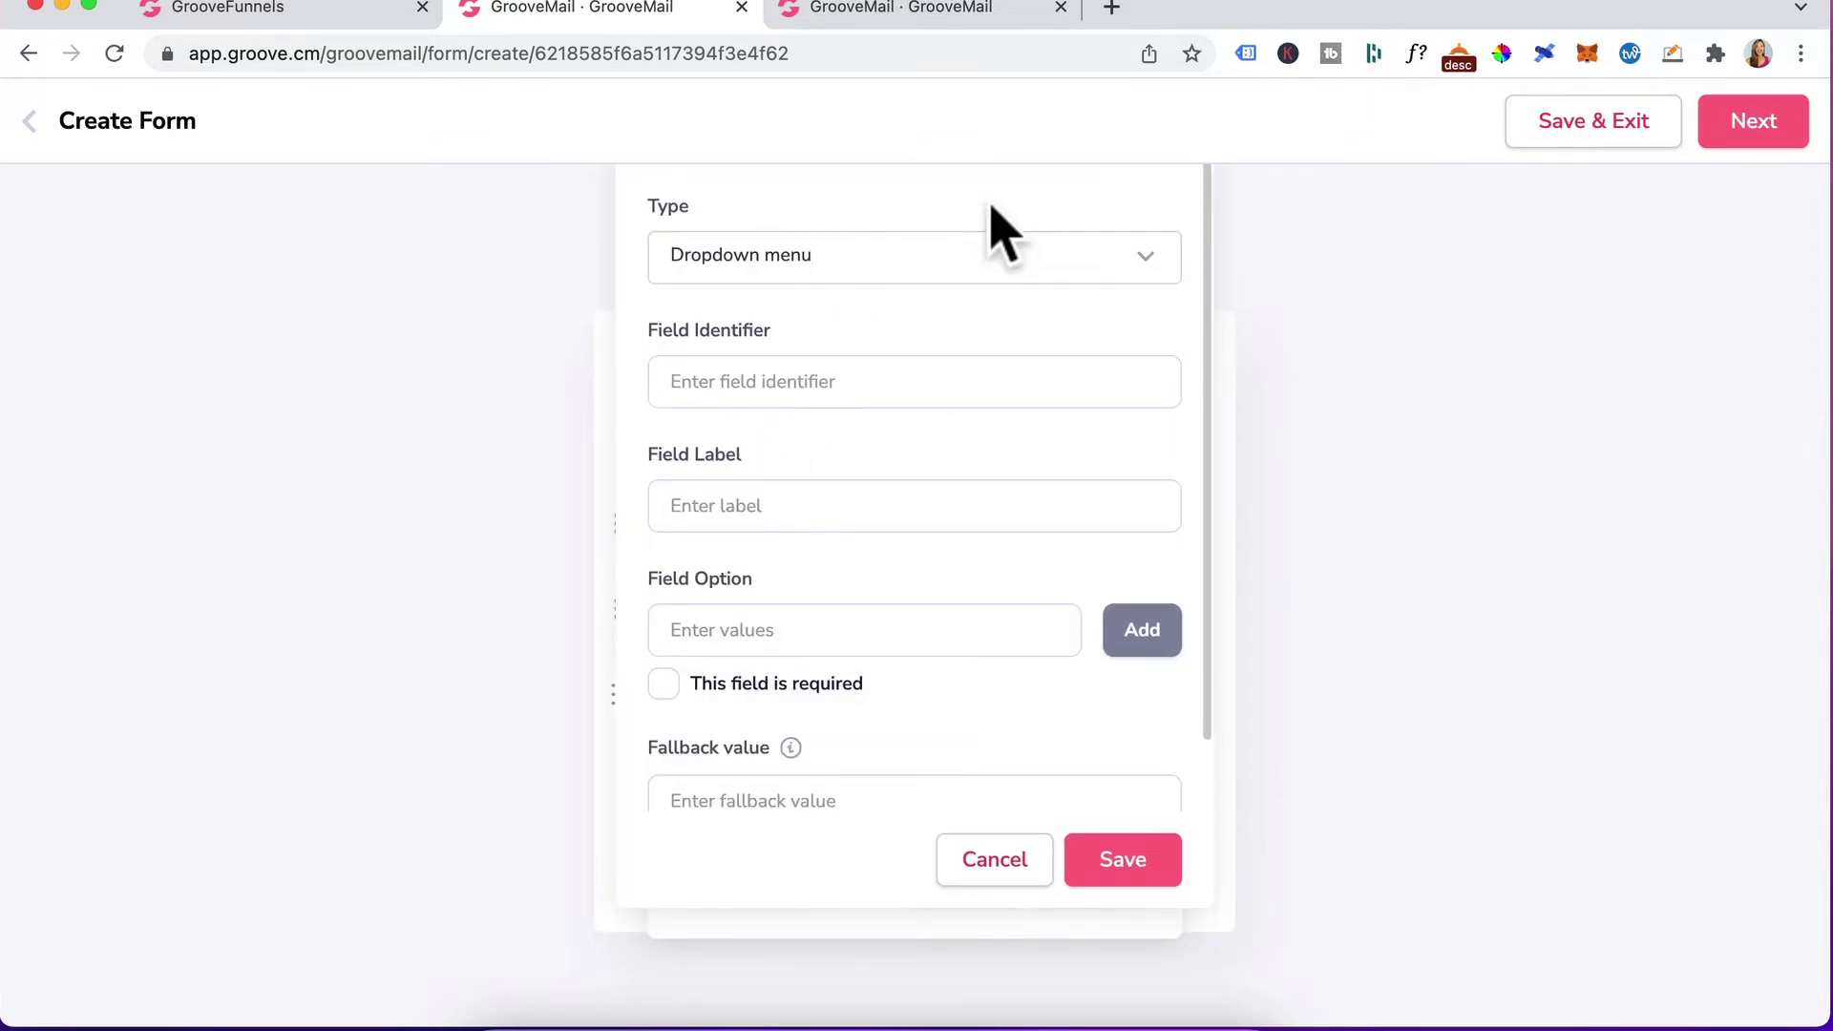
left_click(990, 862)
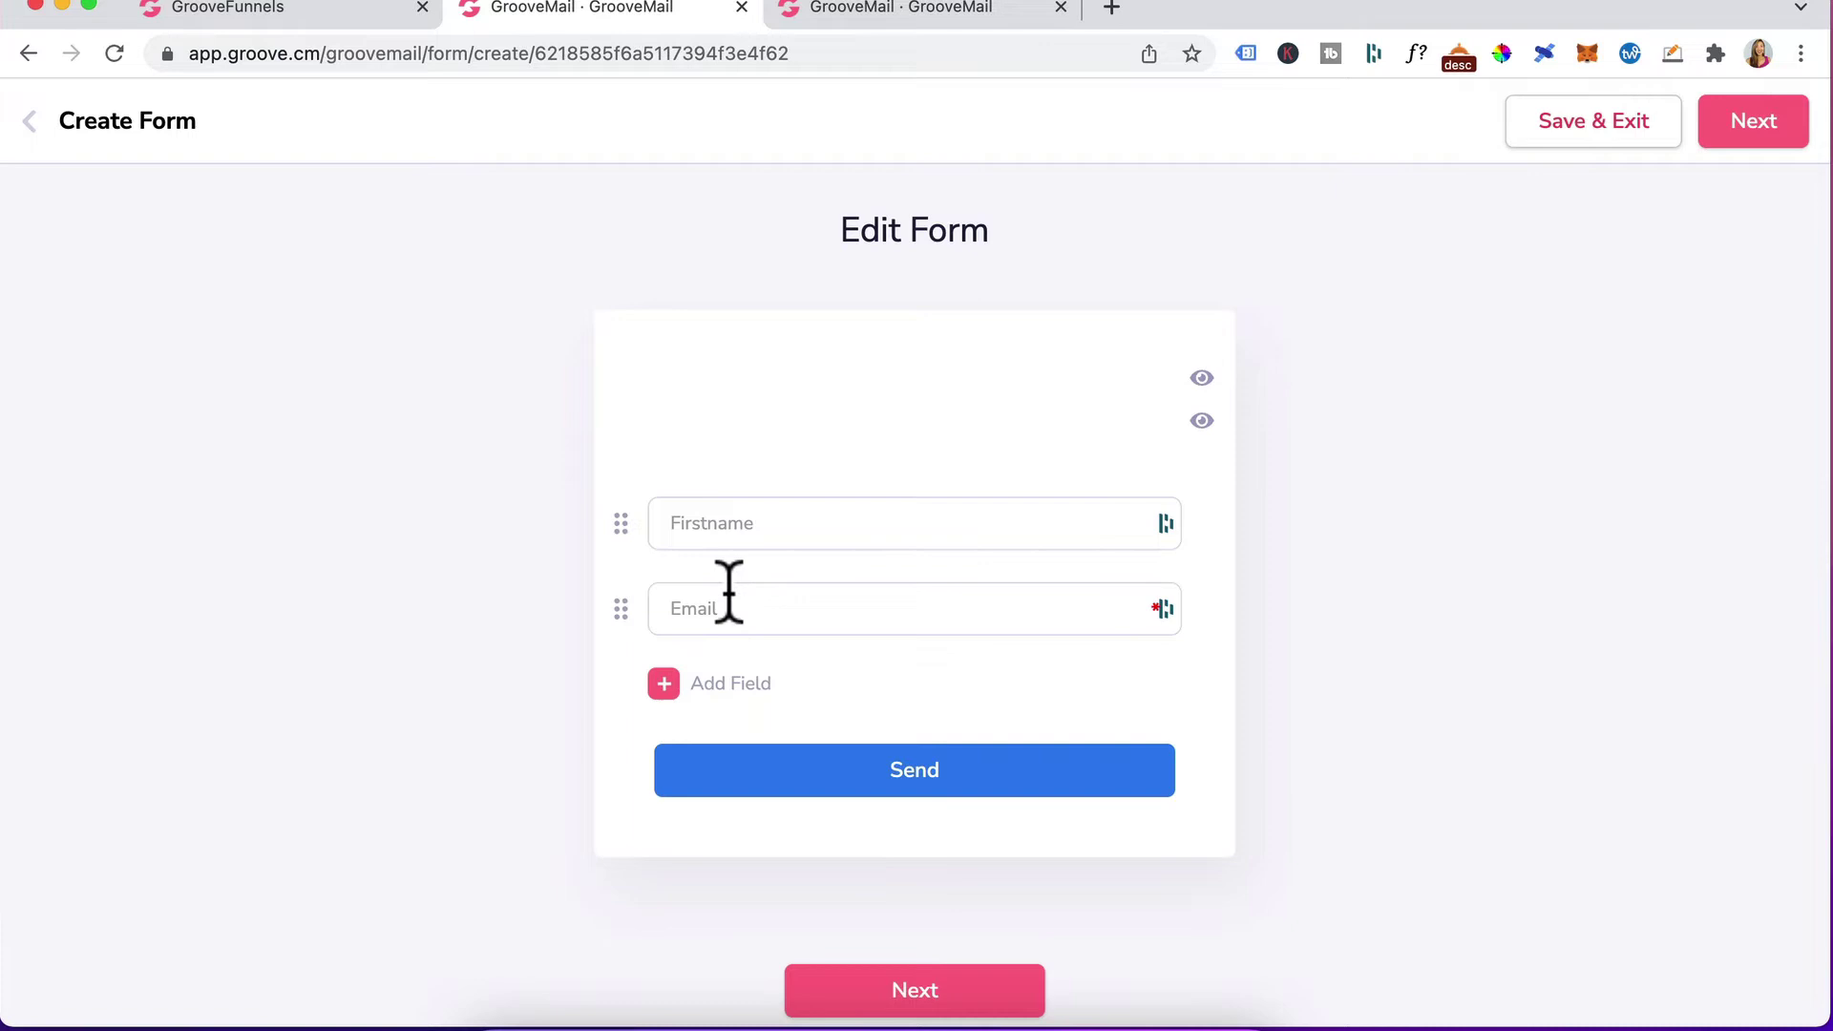
Set the Firstname field's placeholder to 'First Name' and make it required.
left_click(711, 523)
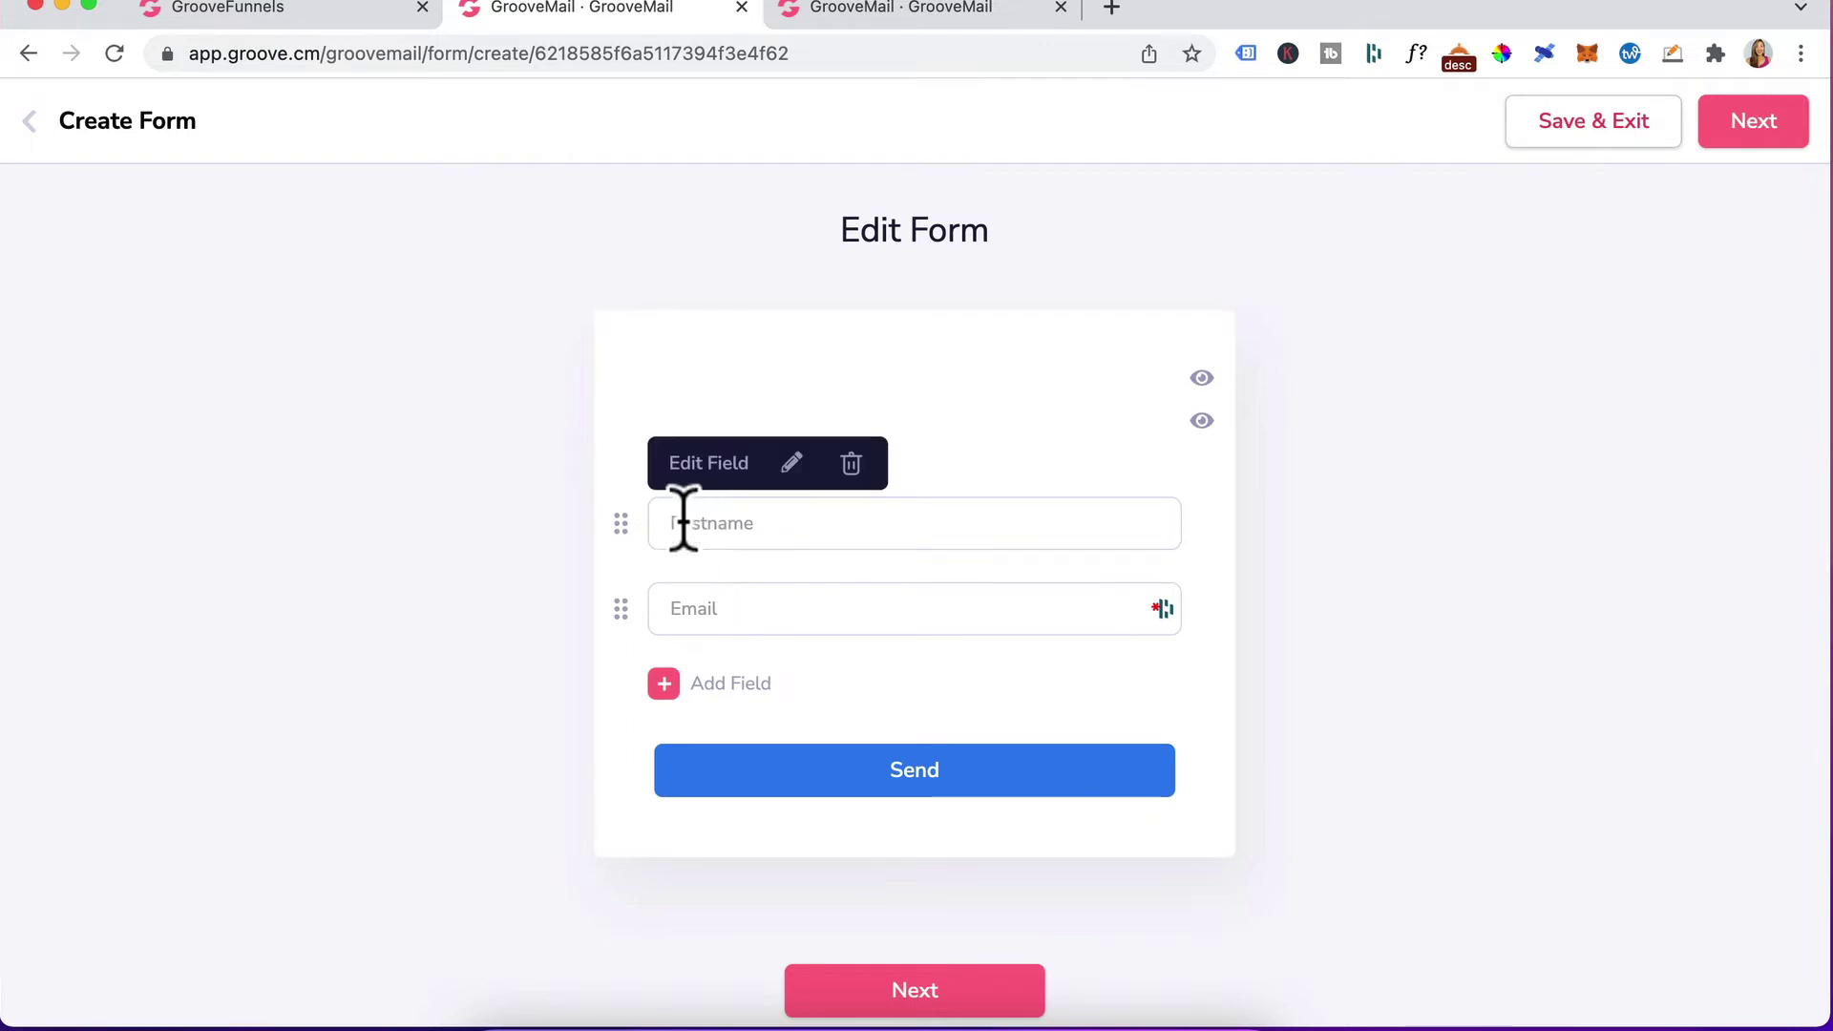
left_click(792, 465)
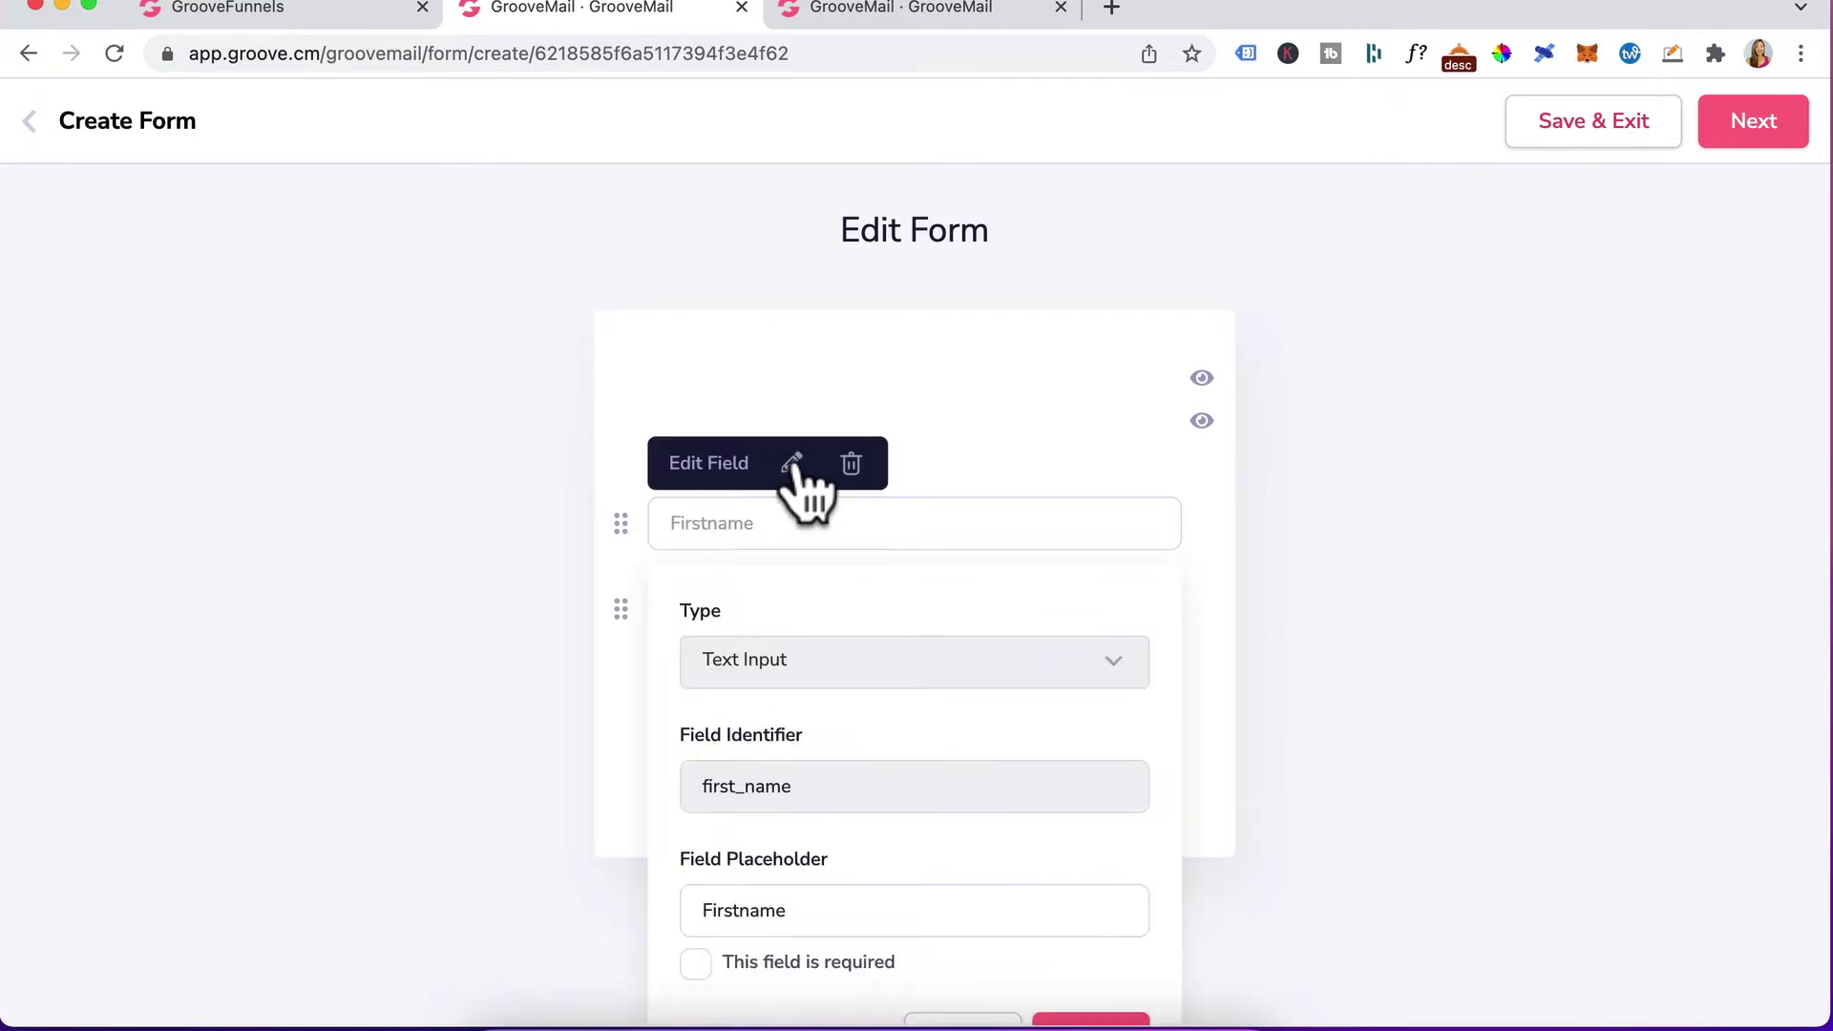
scroll(821, 811, "down", 2)
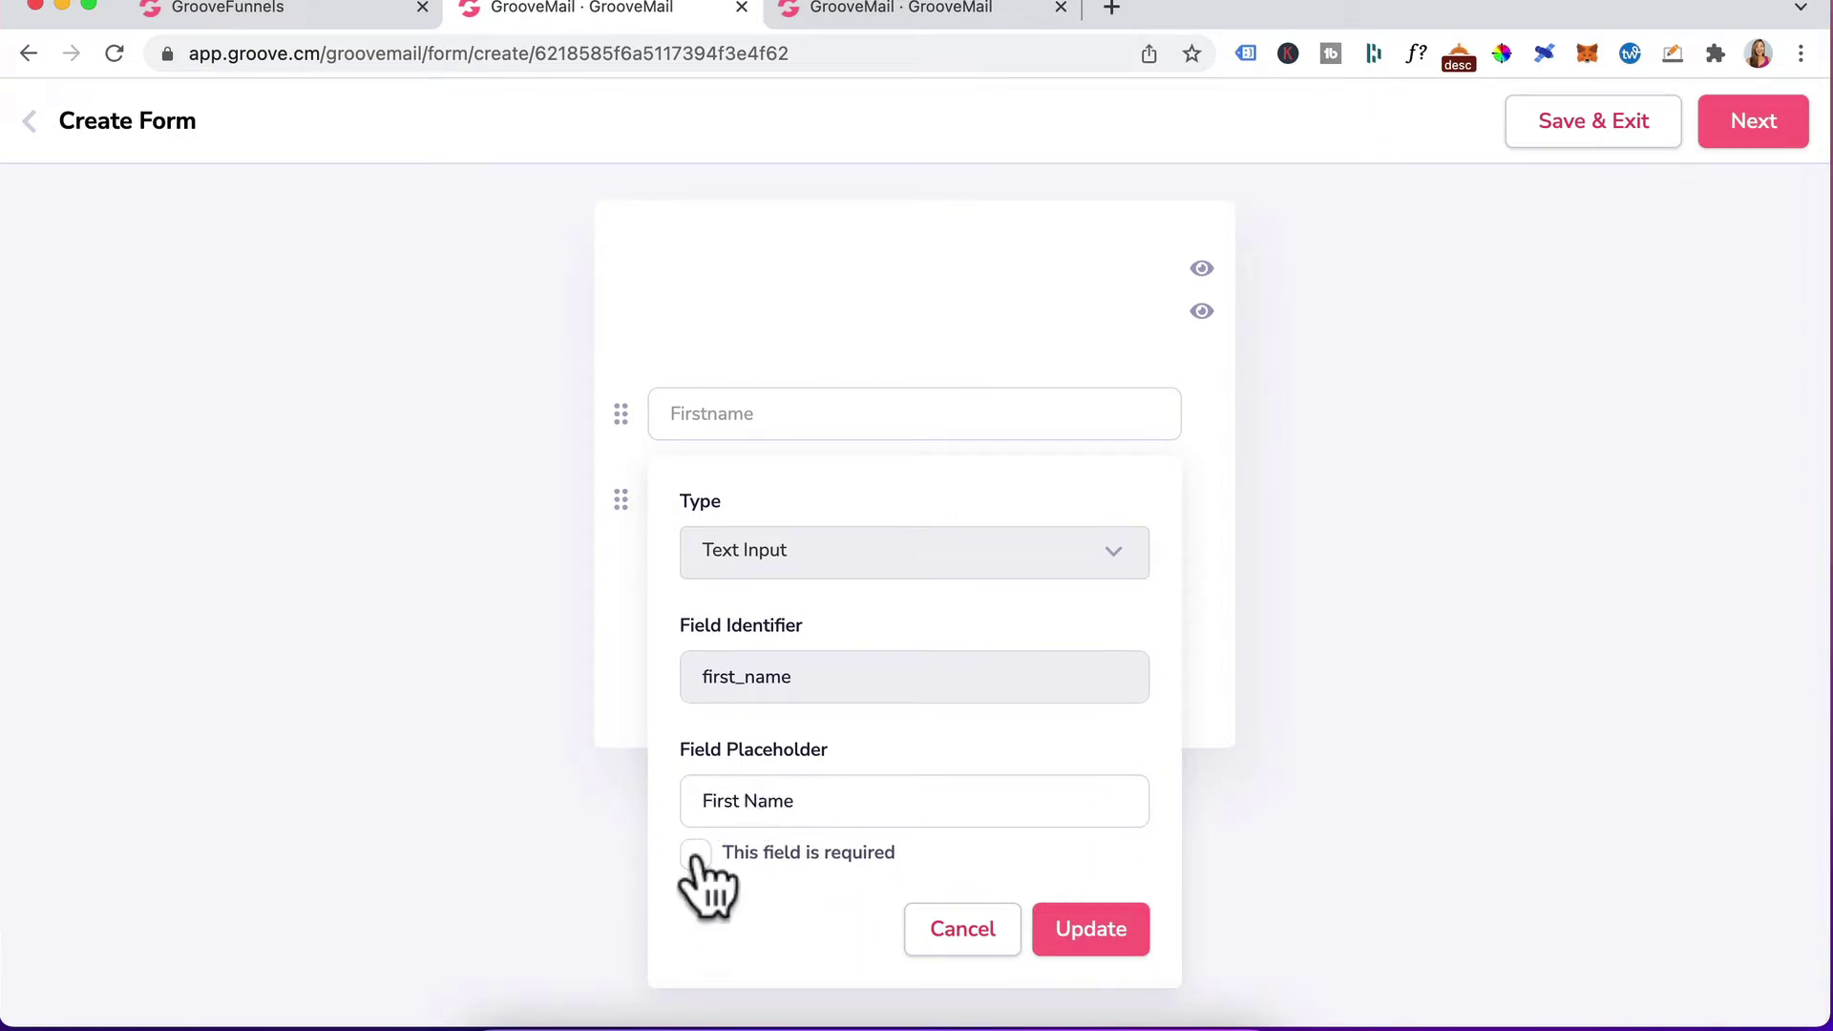
left_click(1096, 939)
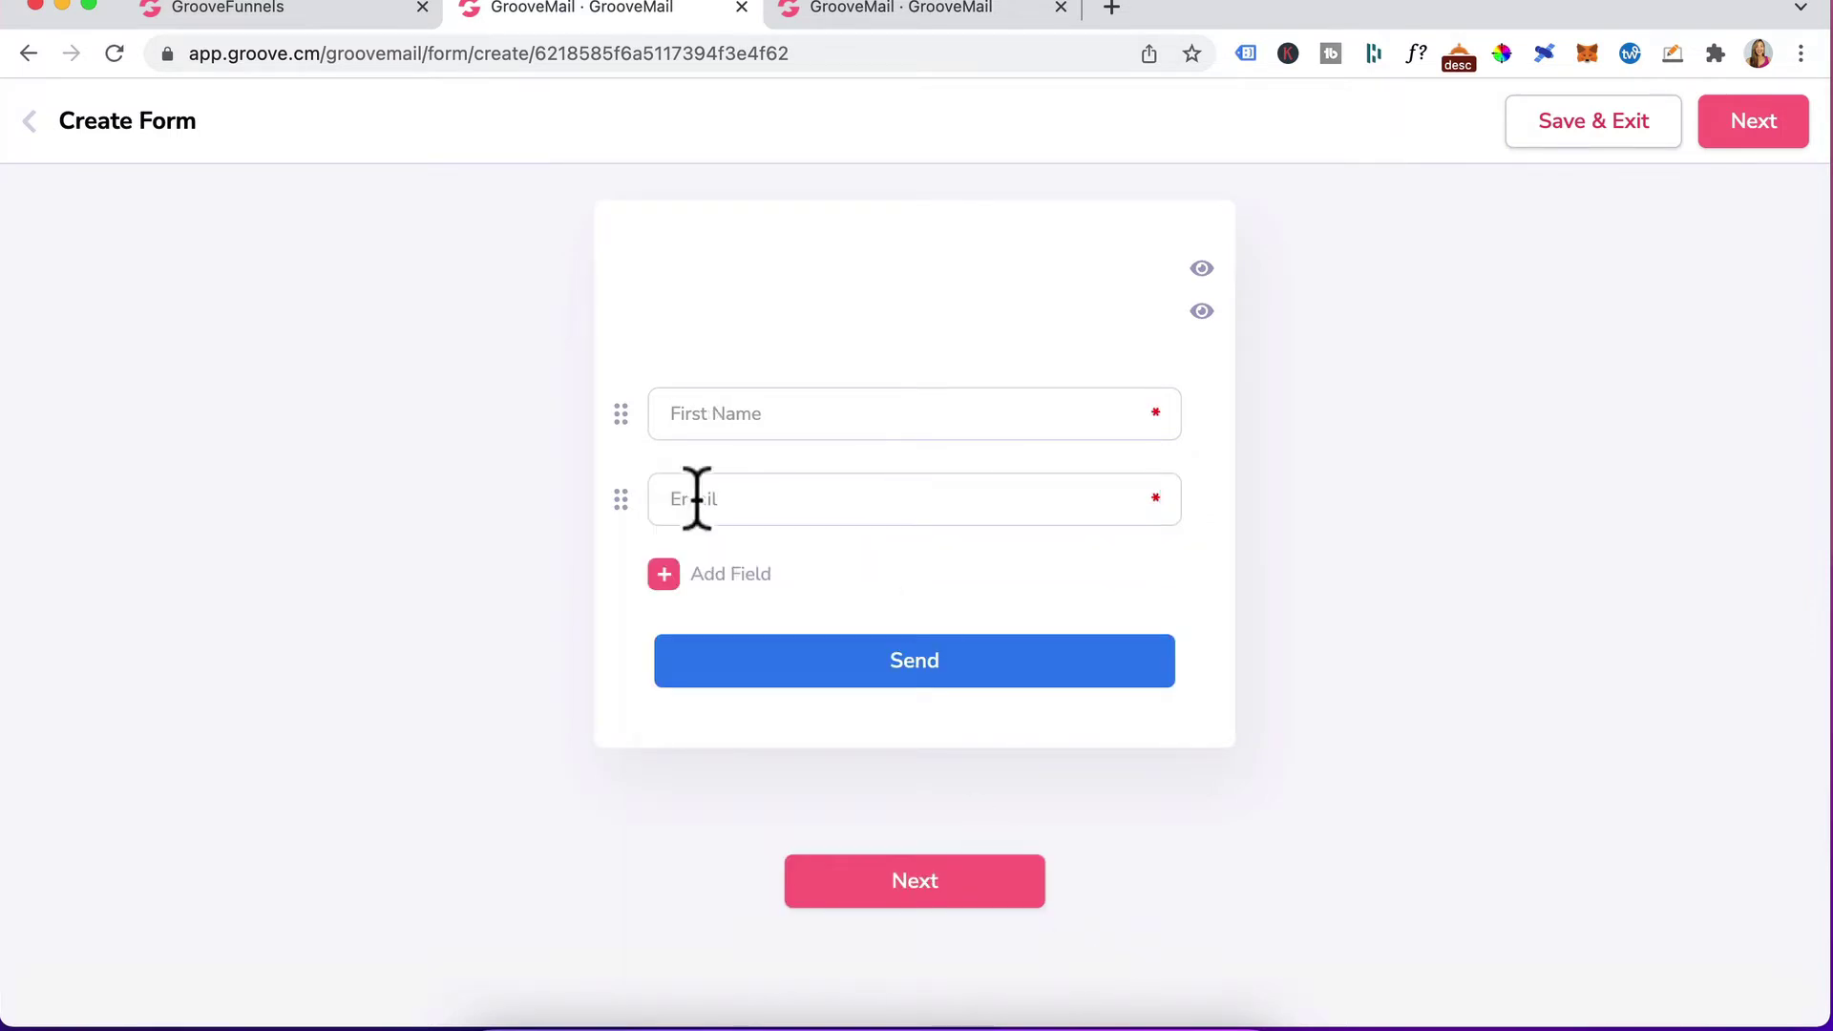
Make the Email field a required 'Email Address' placeholder and relabel the button 'DOWNLOAD NOW'.
mouse_move(696, 492)
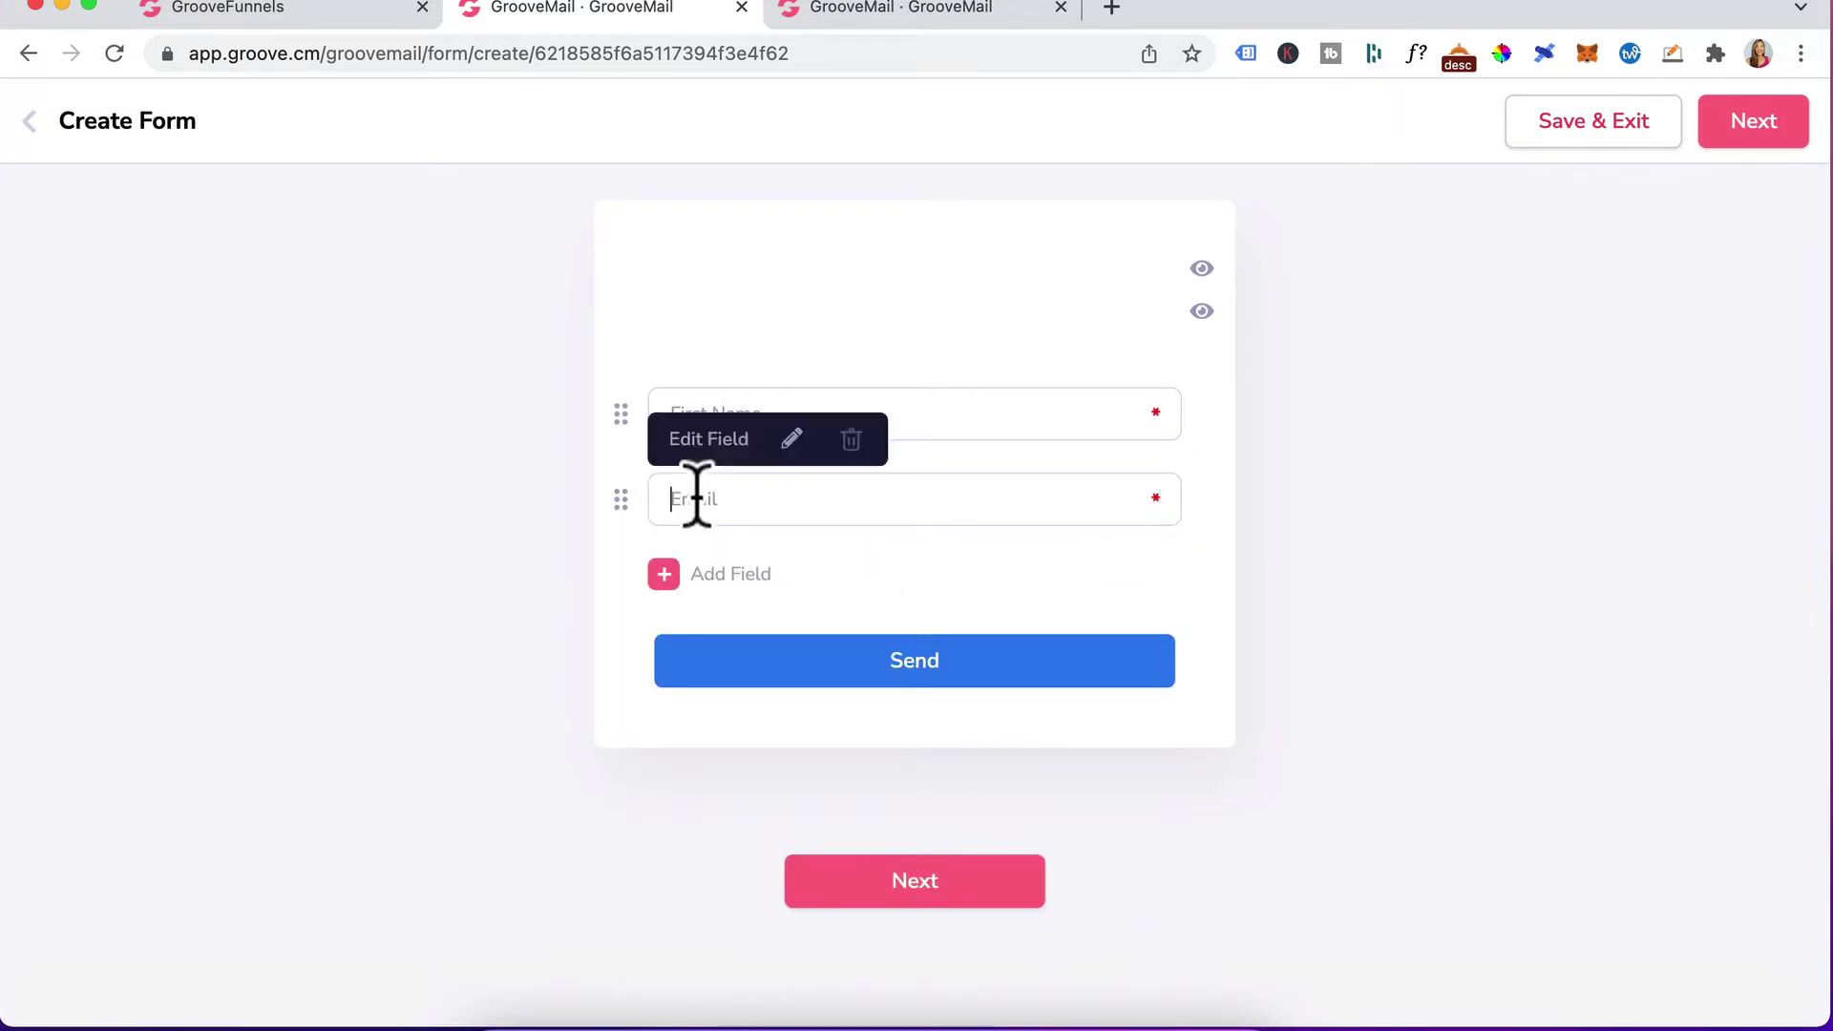
left_click(794, 439)
scroll(764, 668, "down", 1)
left_click(689, 835)
type("Address")
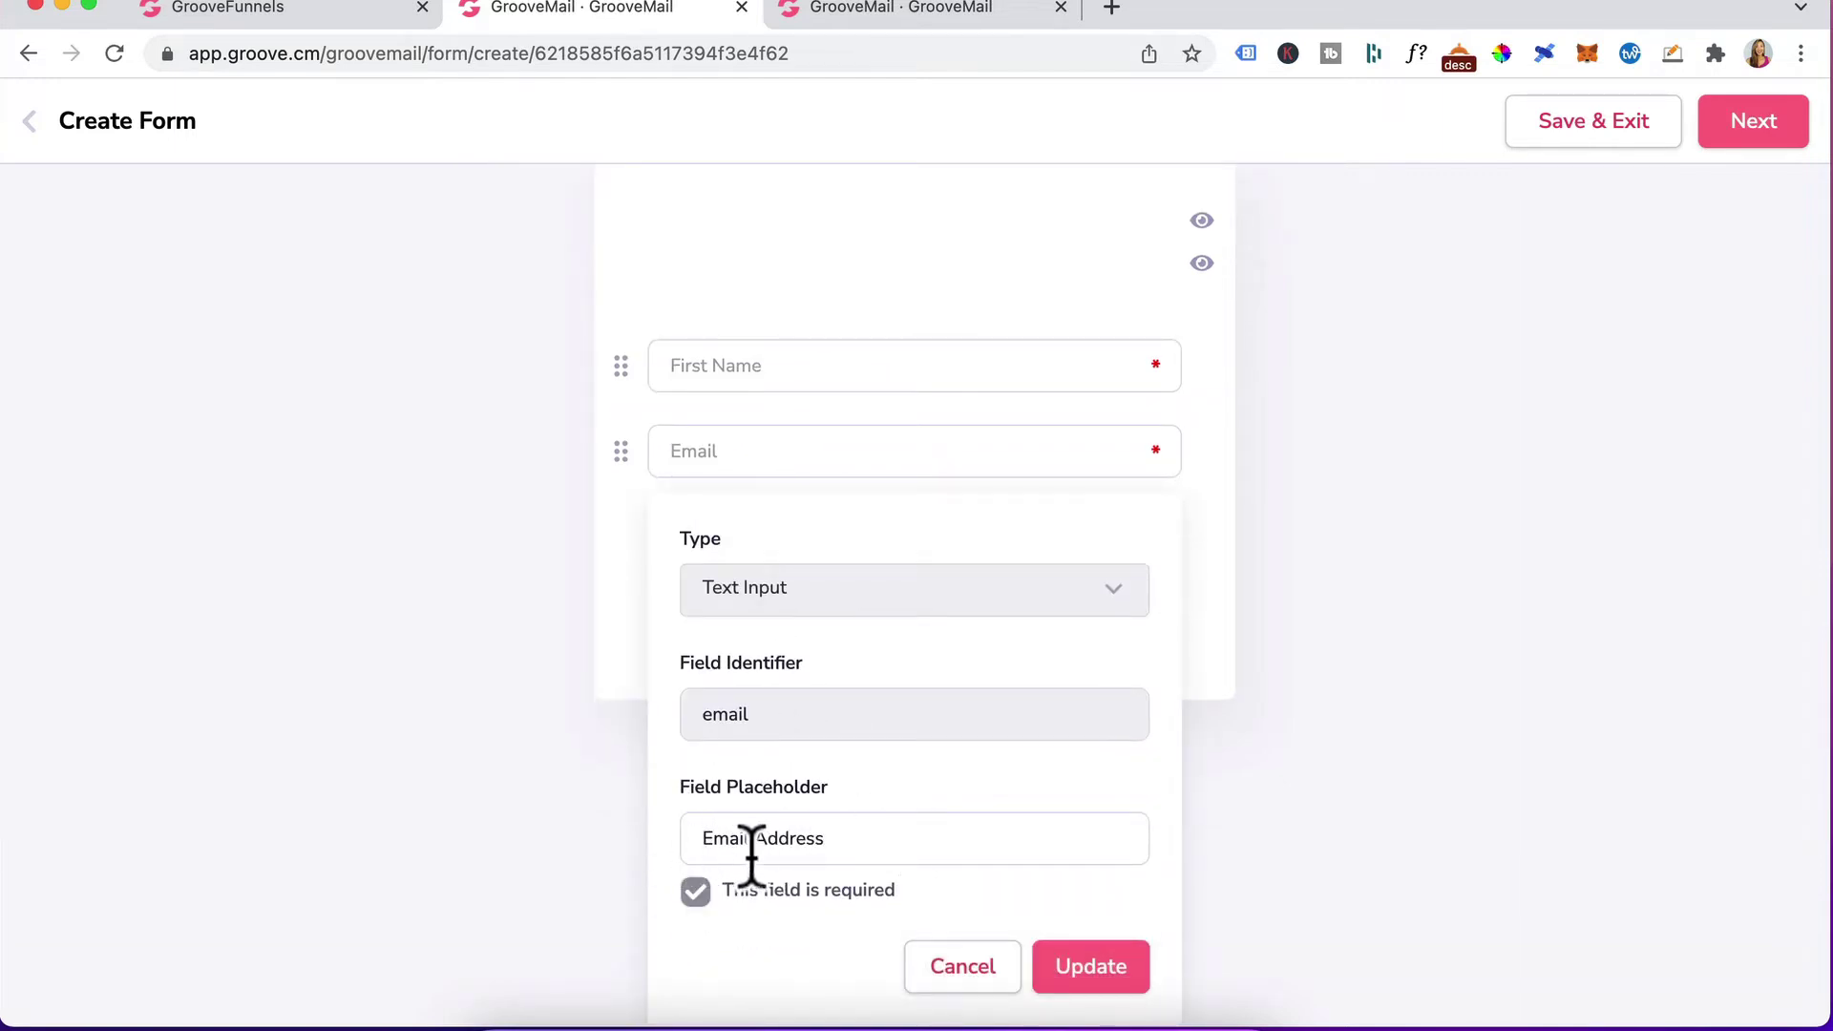
left_click(1112, 969)
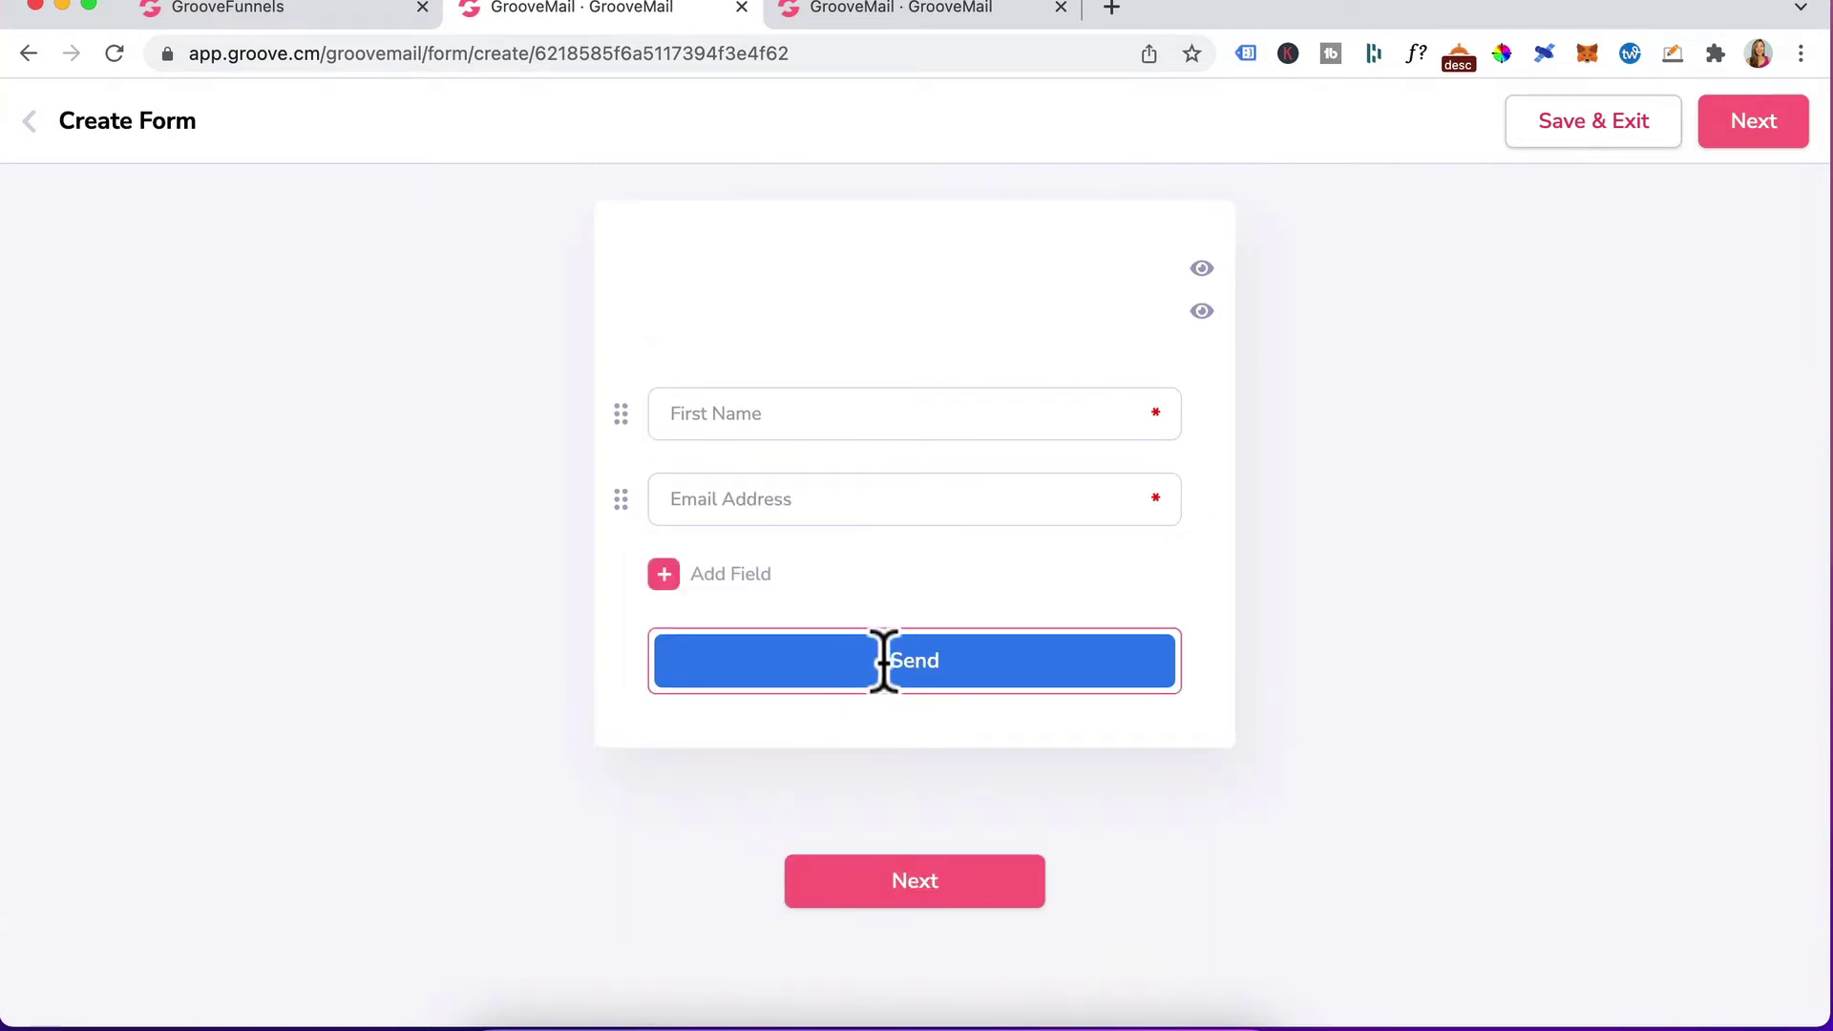
type("DO")
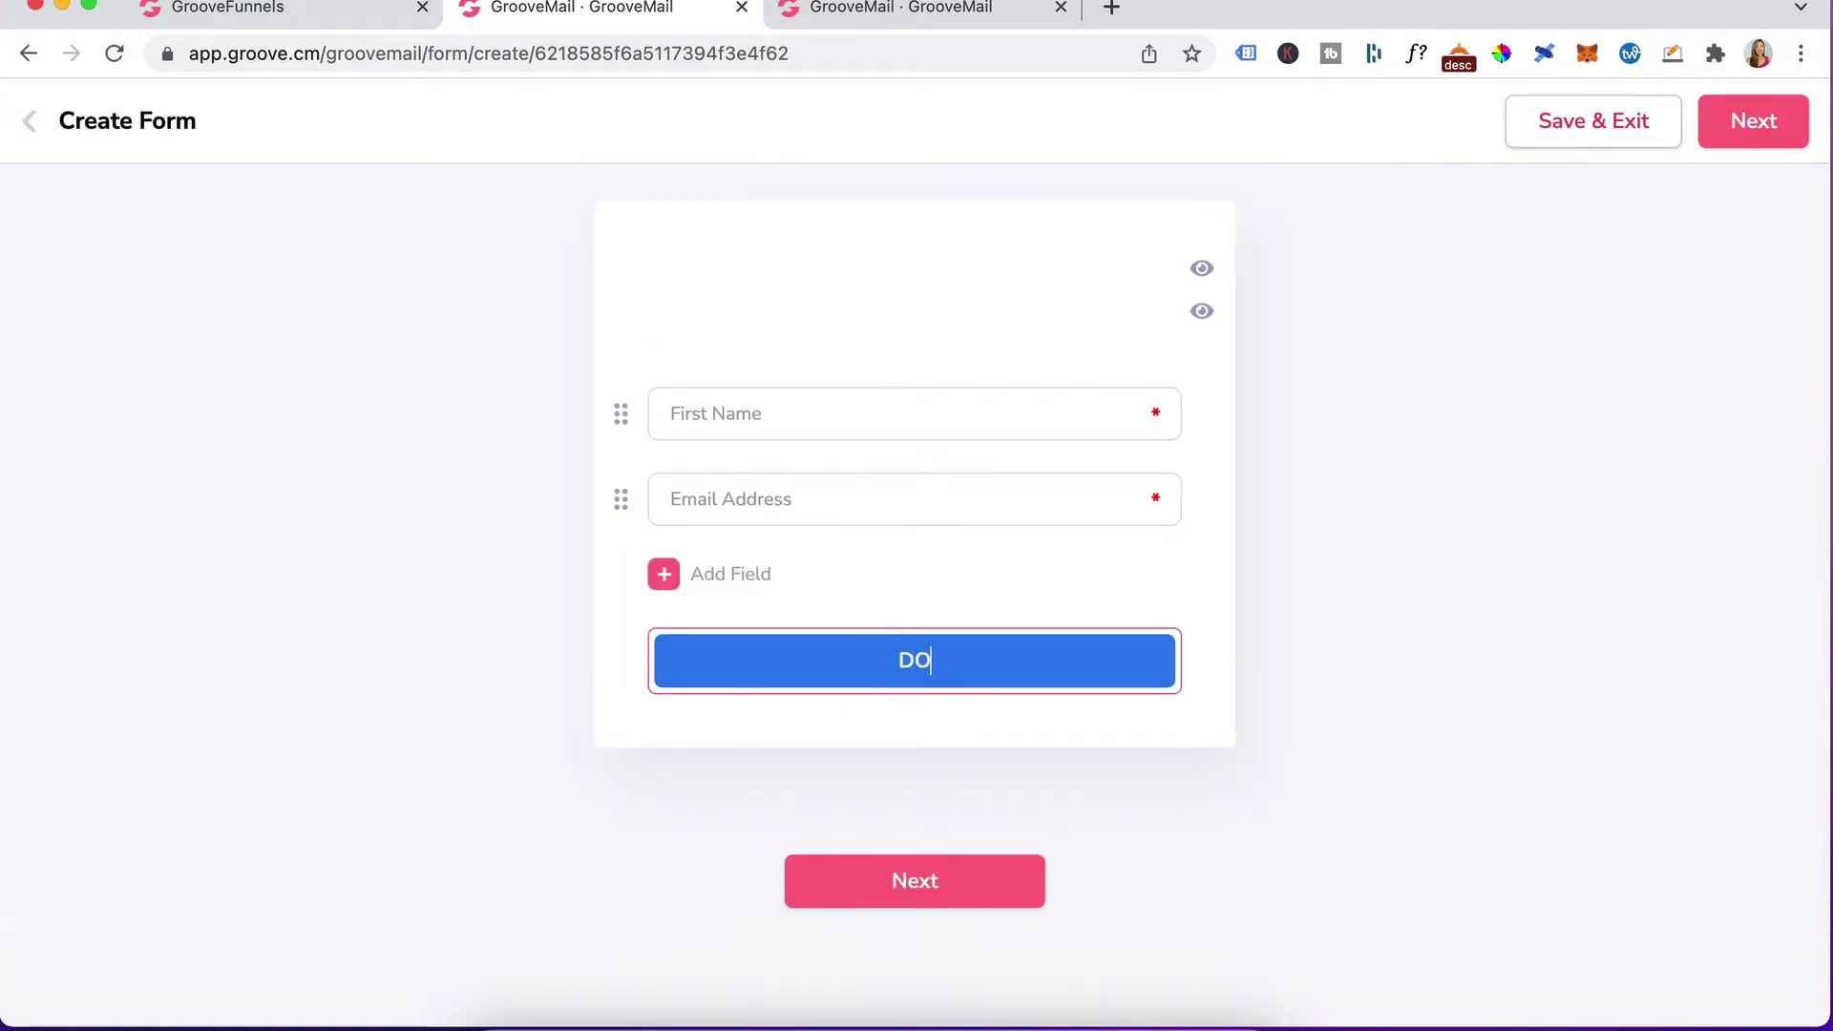
type("WNLOAD NOW")
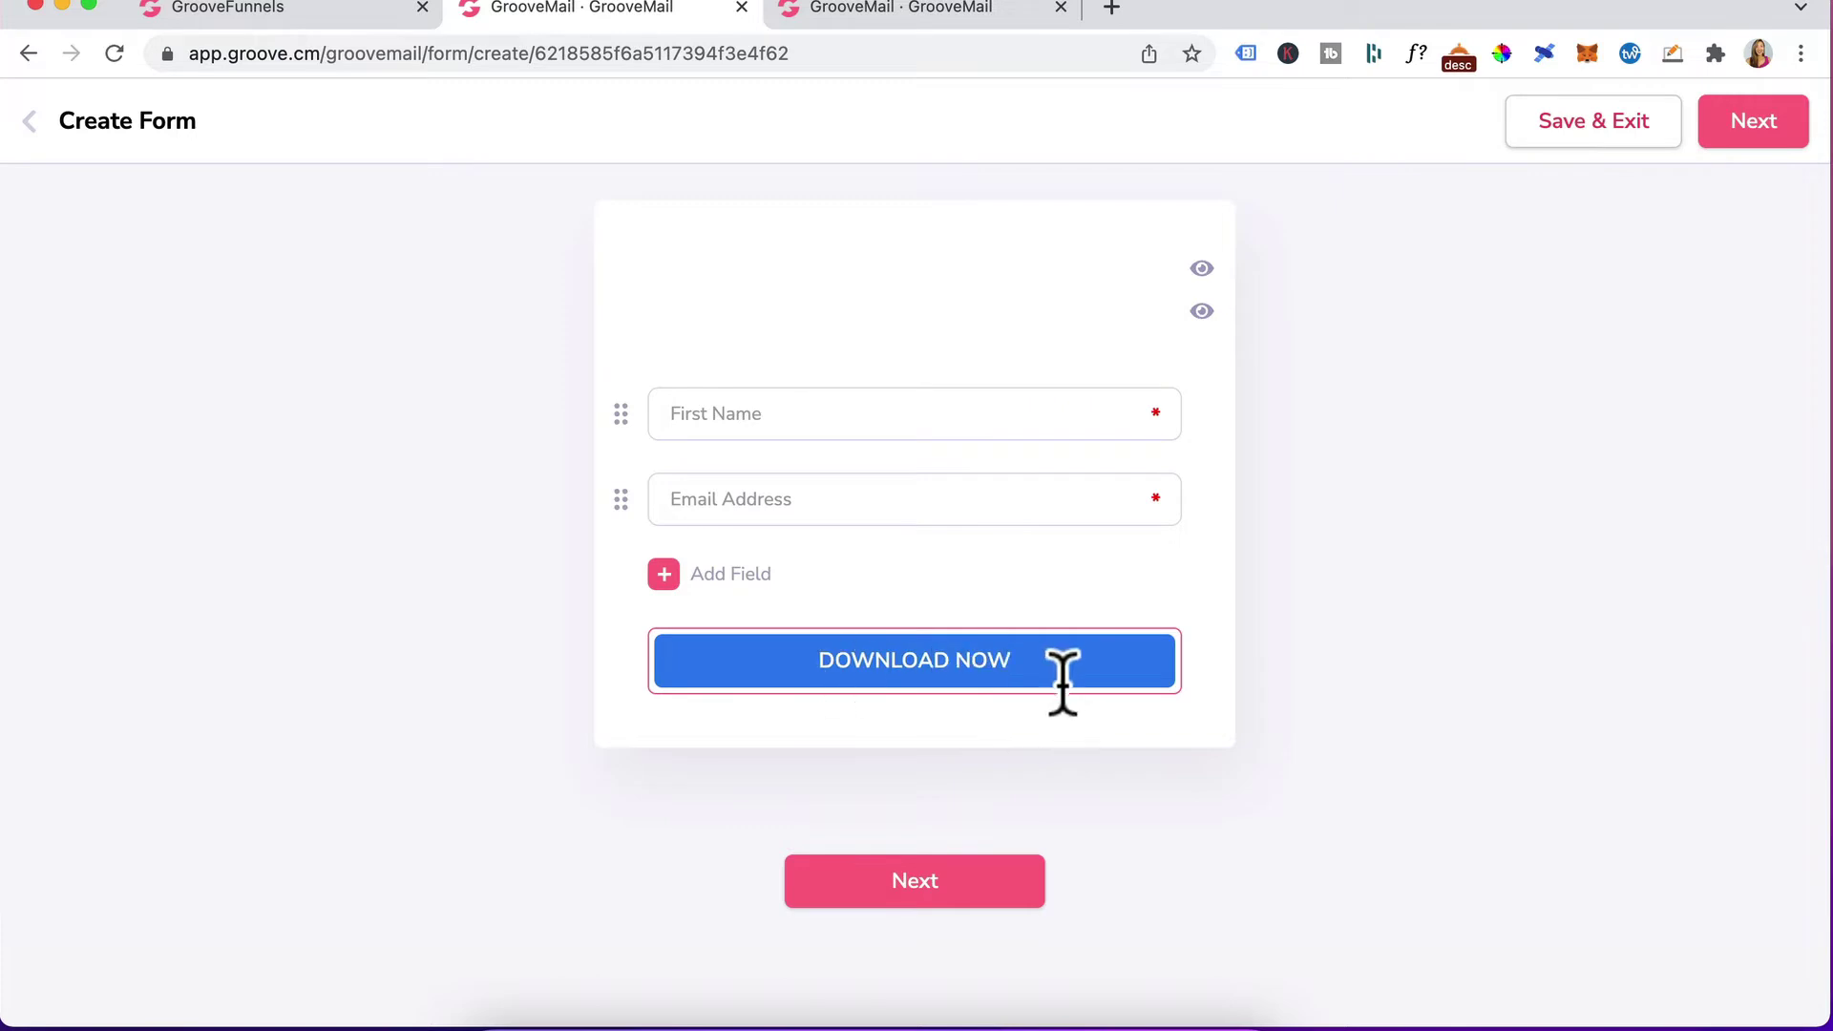
In form setup, add subscribers to the Sales Funnel Workbook list.
left_click(887, 893)
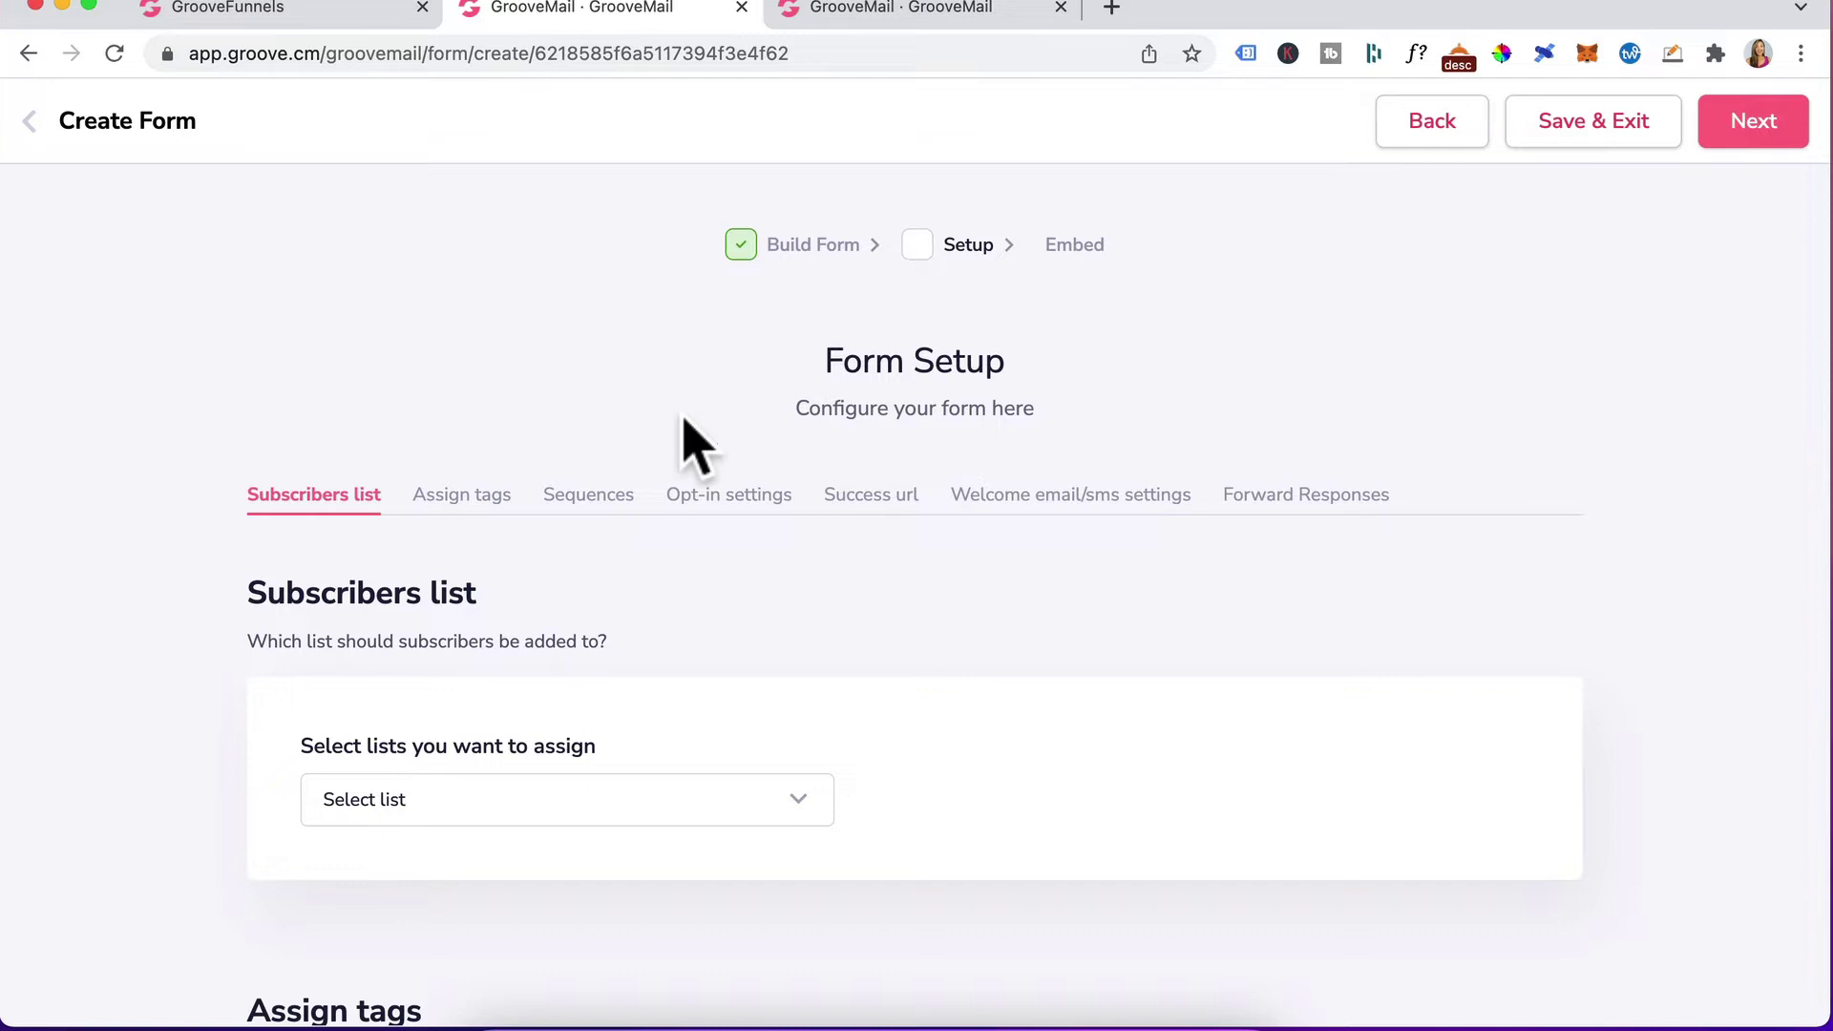
scroll(668, 521, "down", 2)
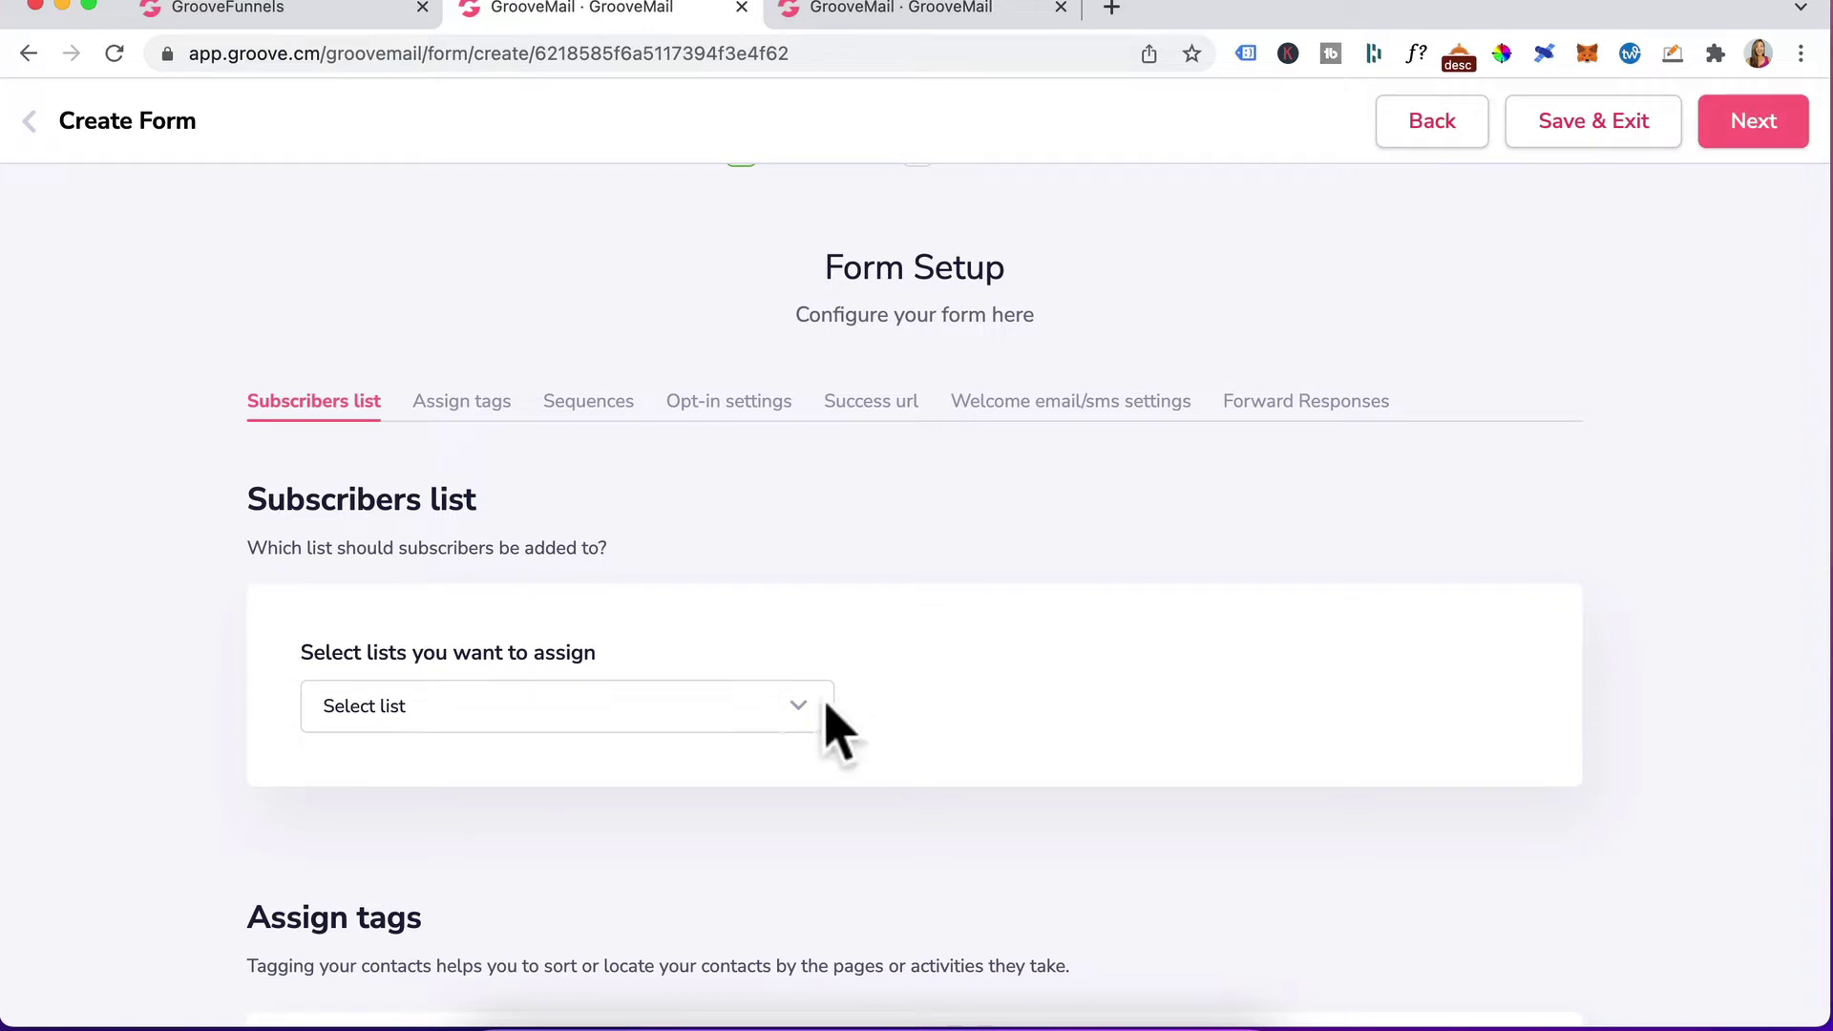
left_click(800, 726)
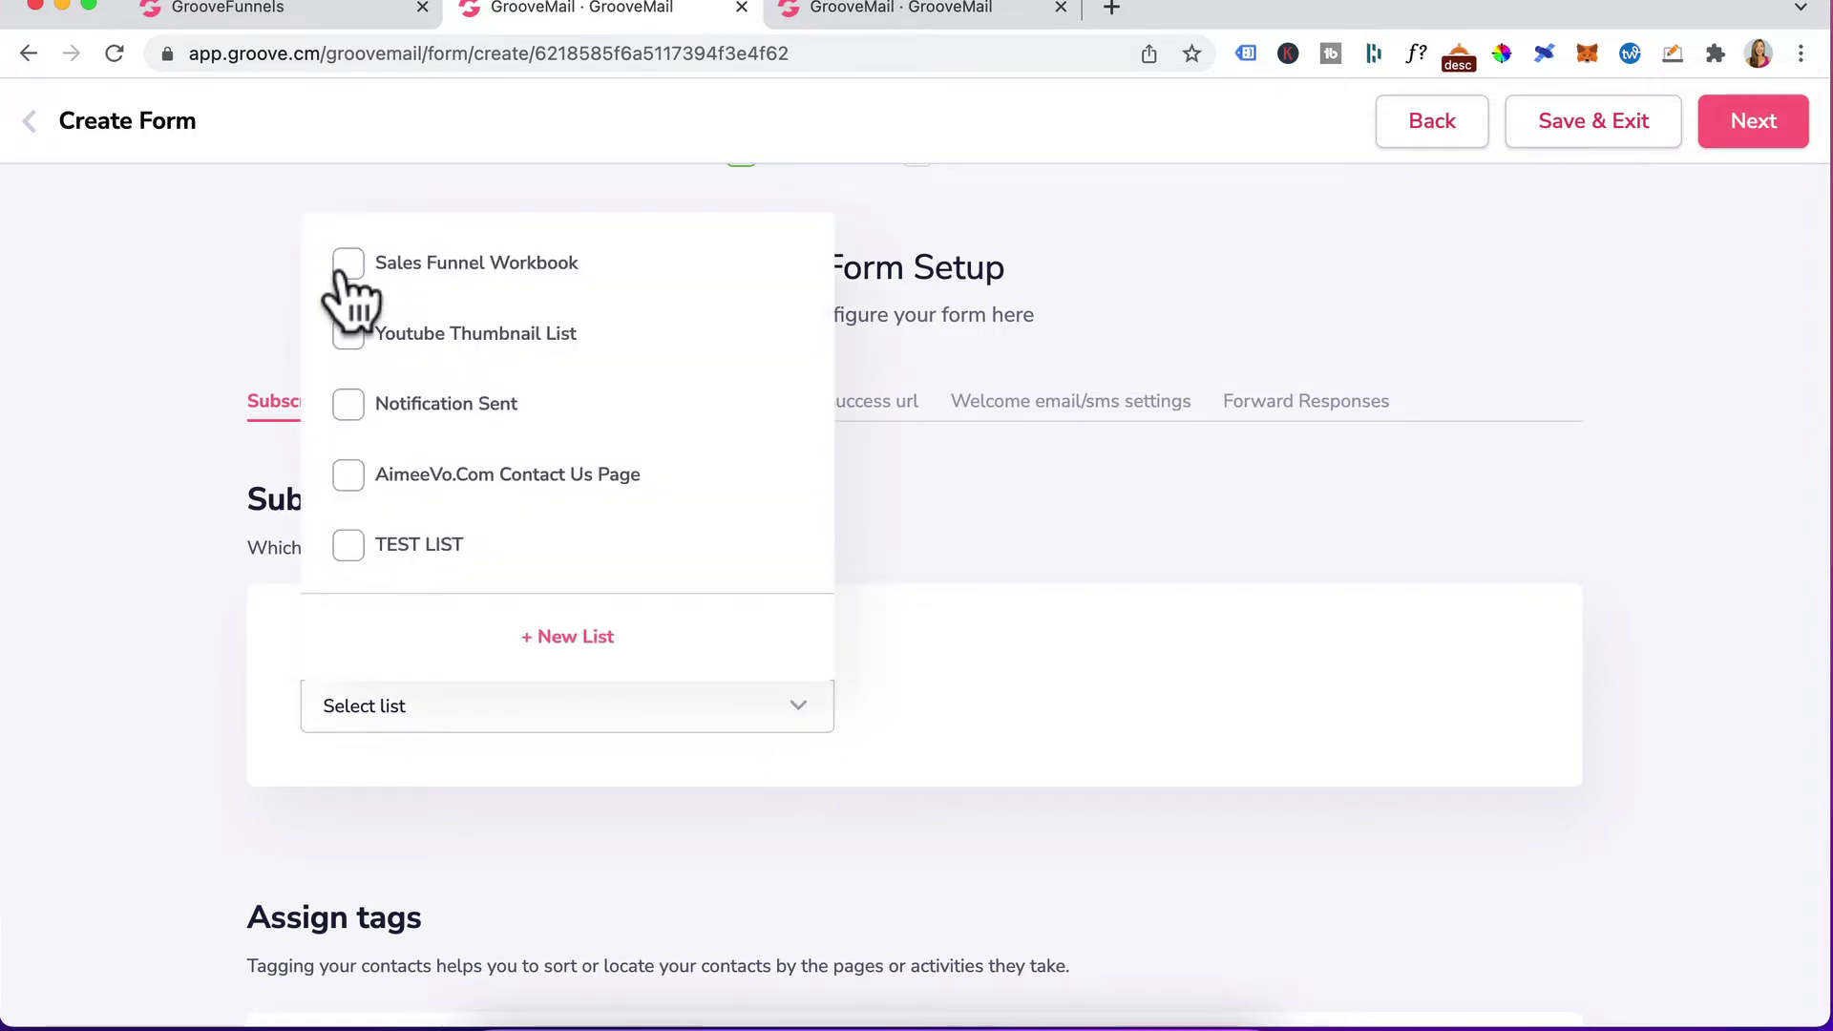
left_click(346, 270)
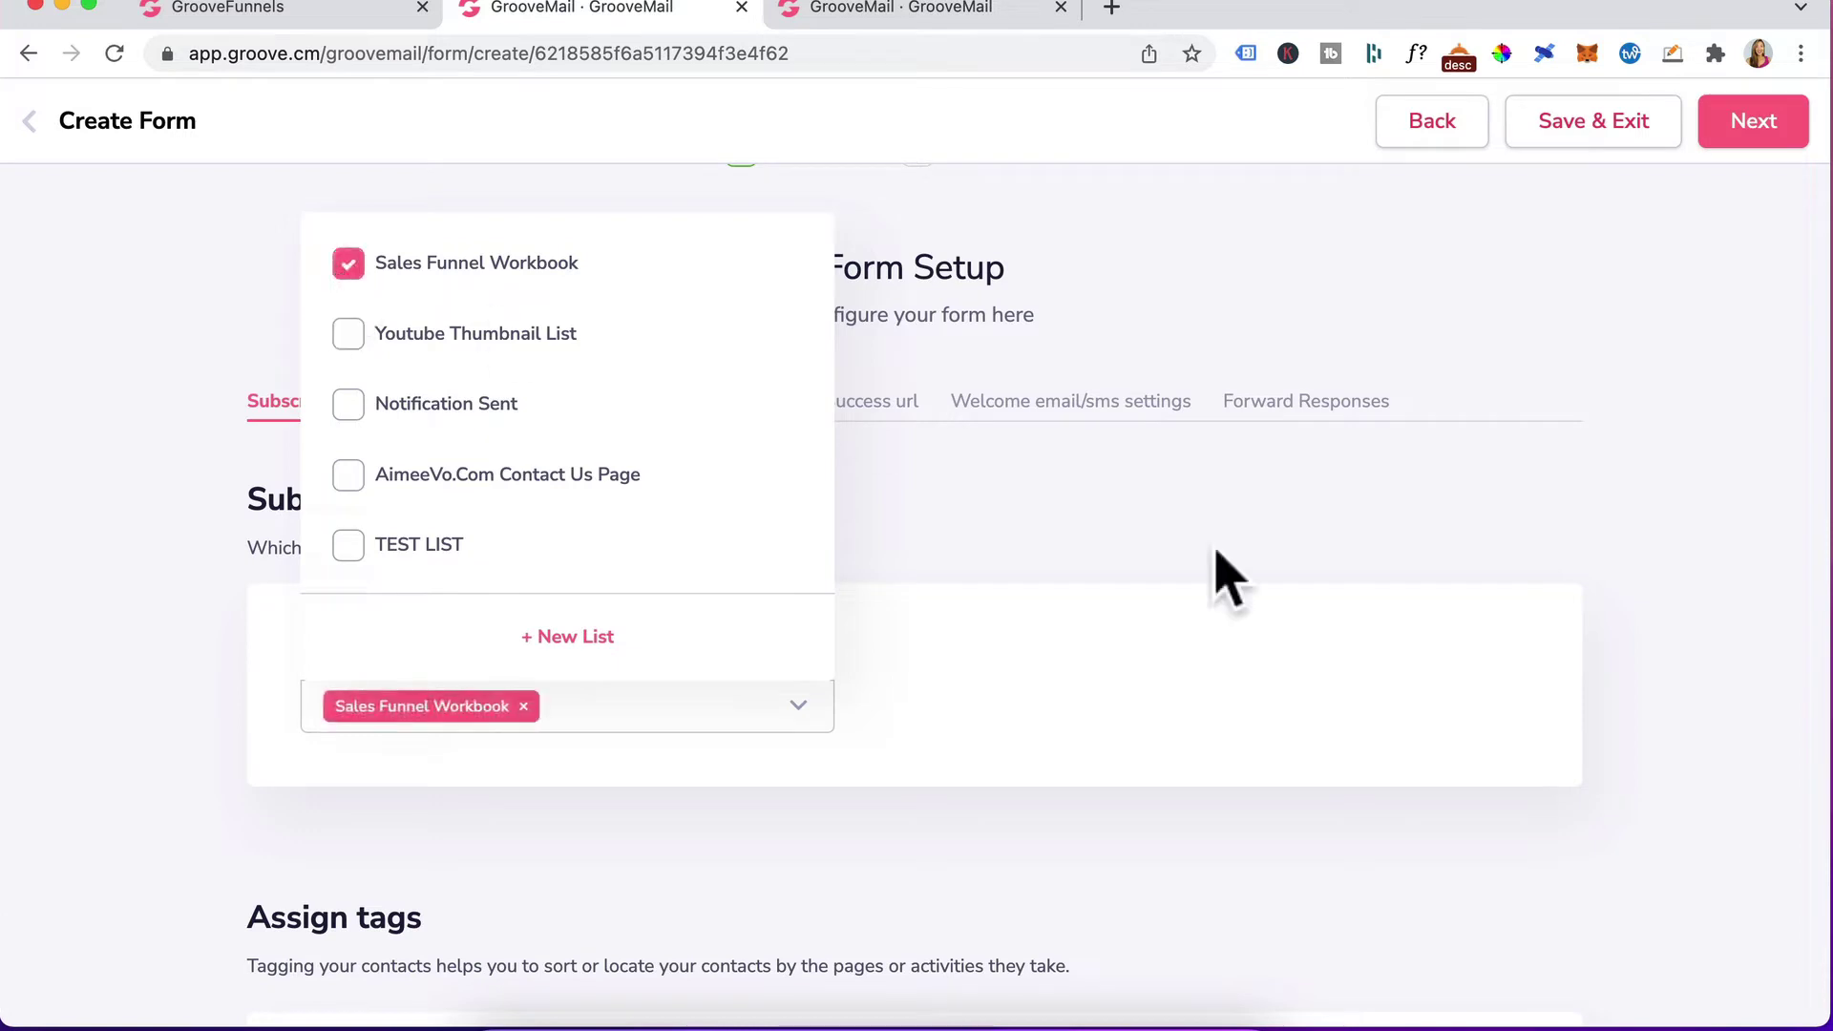
left_click(1299, 674)
Assign new subscribers the Sales Funnel Workbook tag.
scroll(1310, 806, "down", 6)
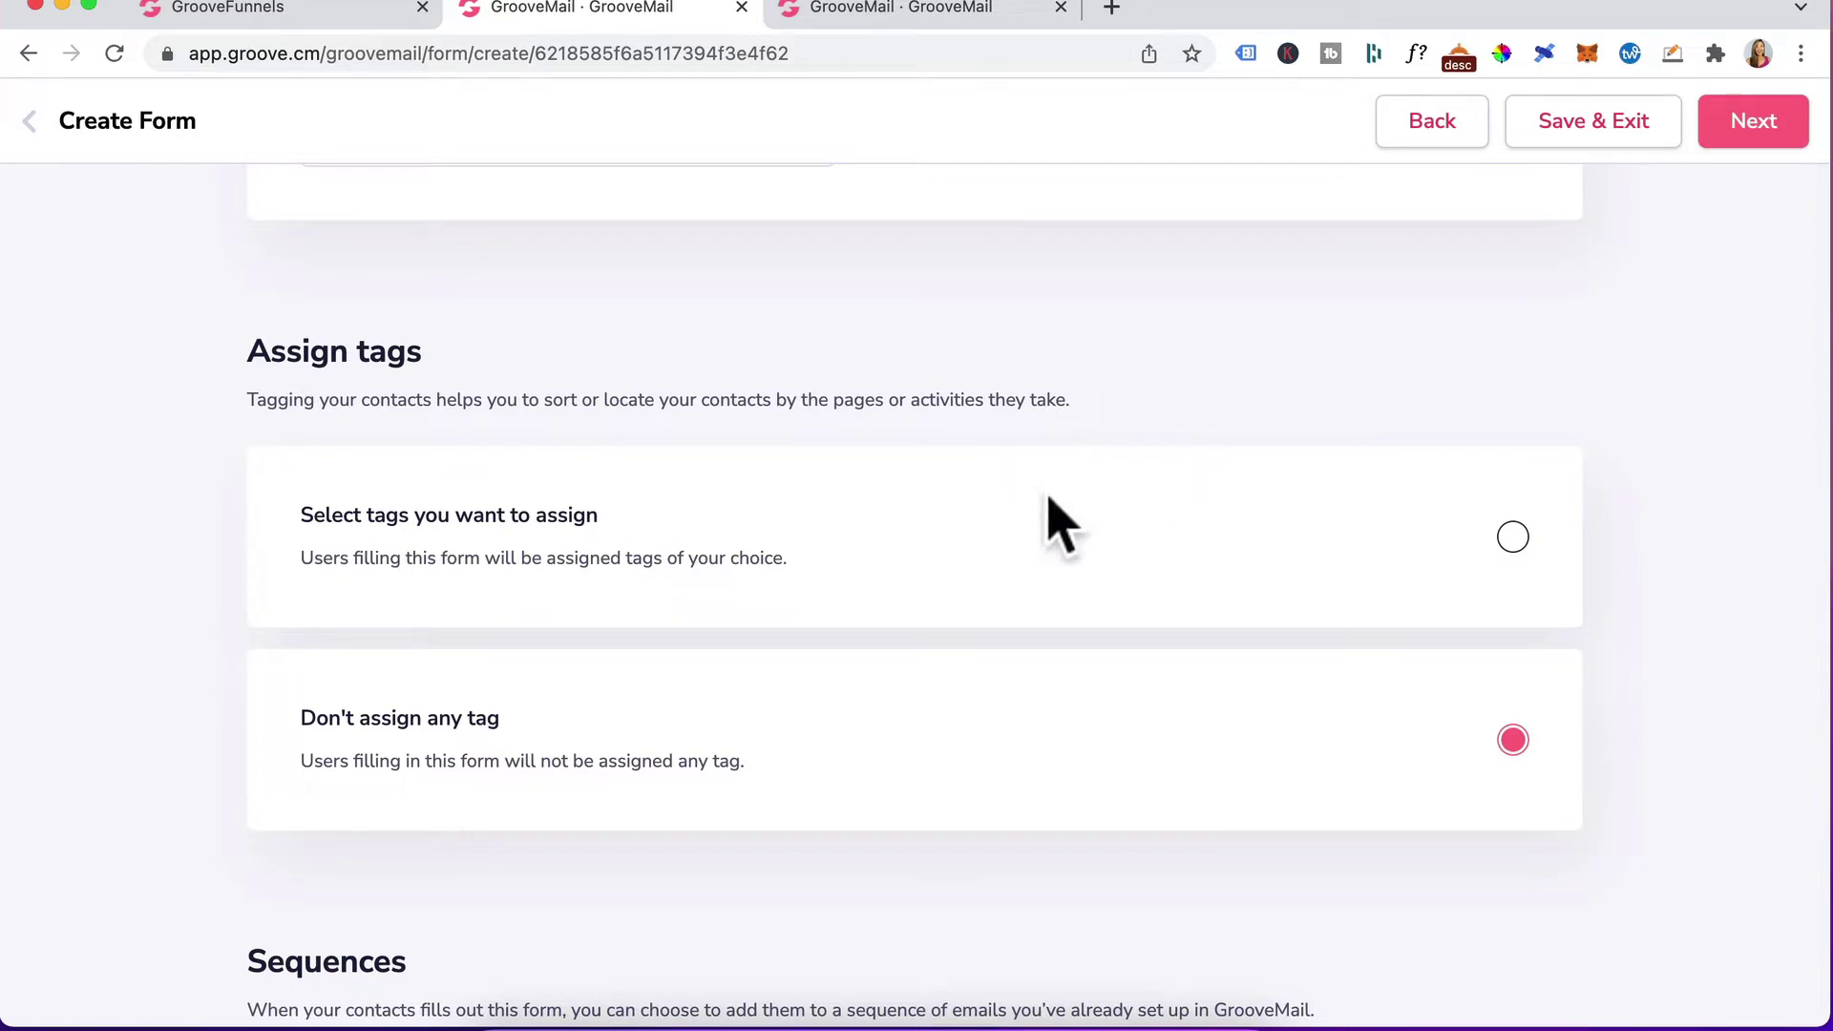
left_click(1512, 538)
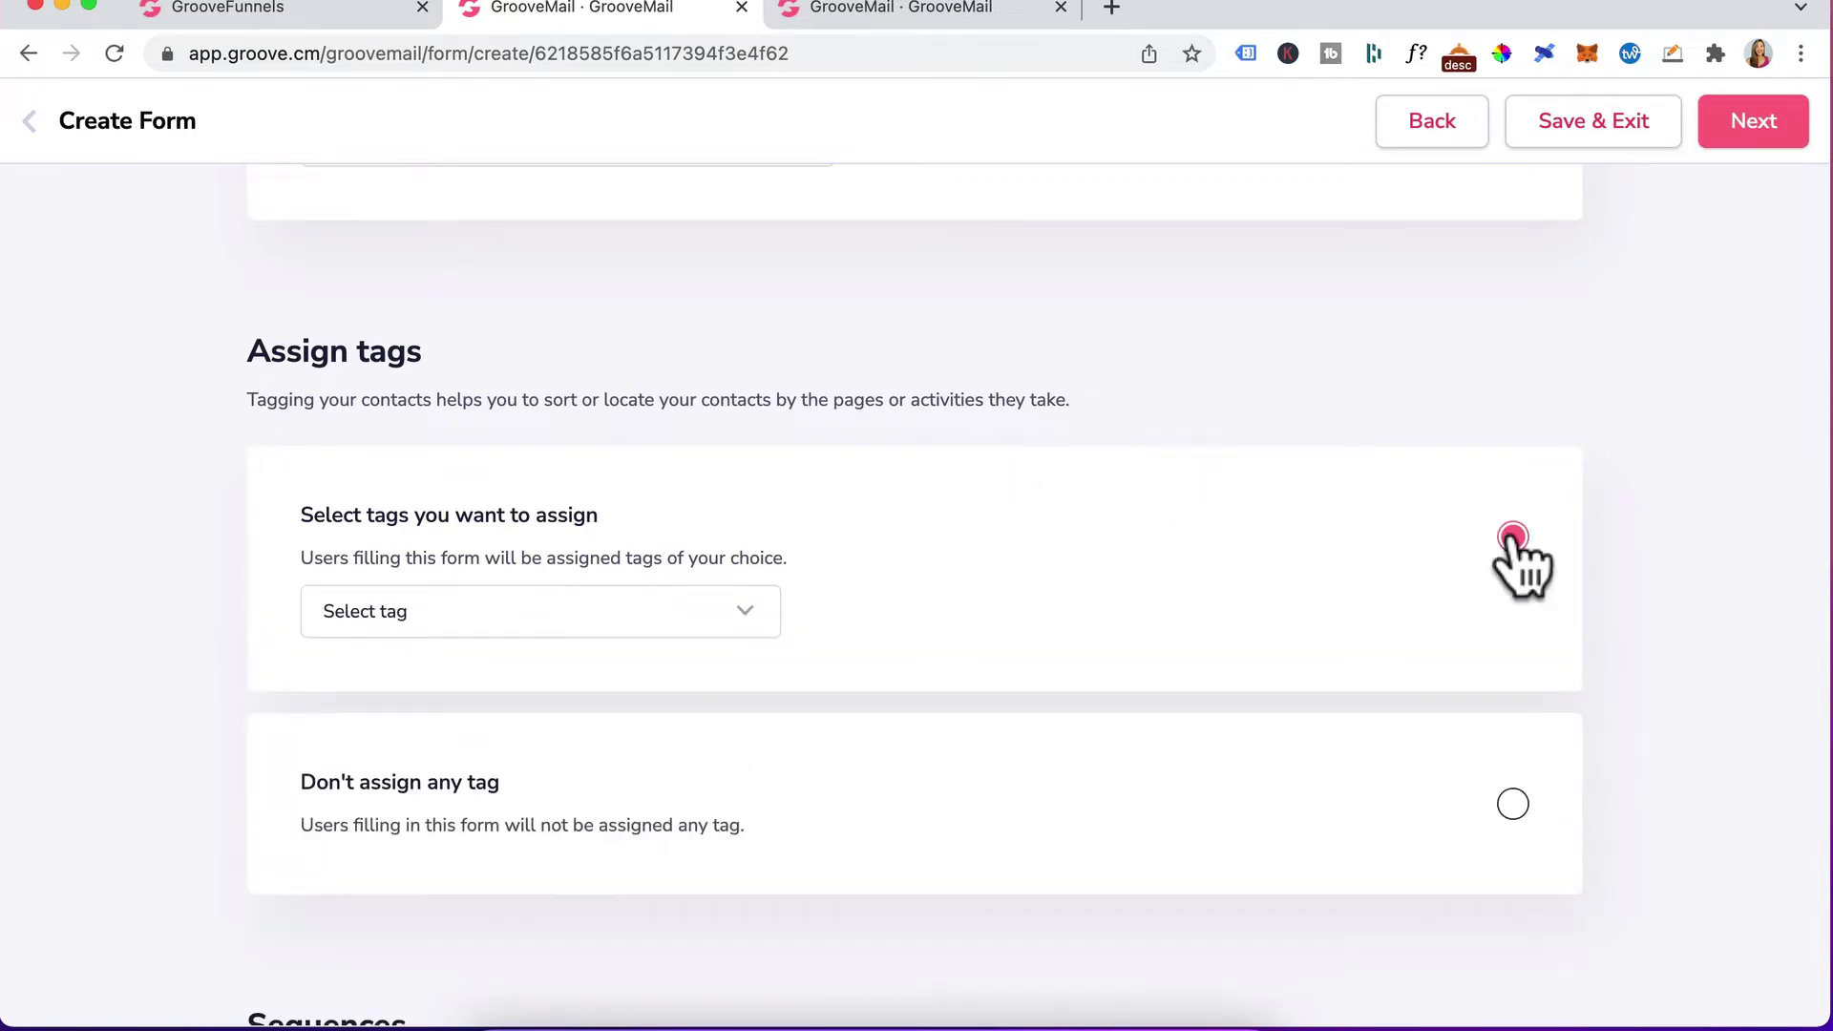
left_click(743, 619)
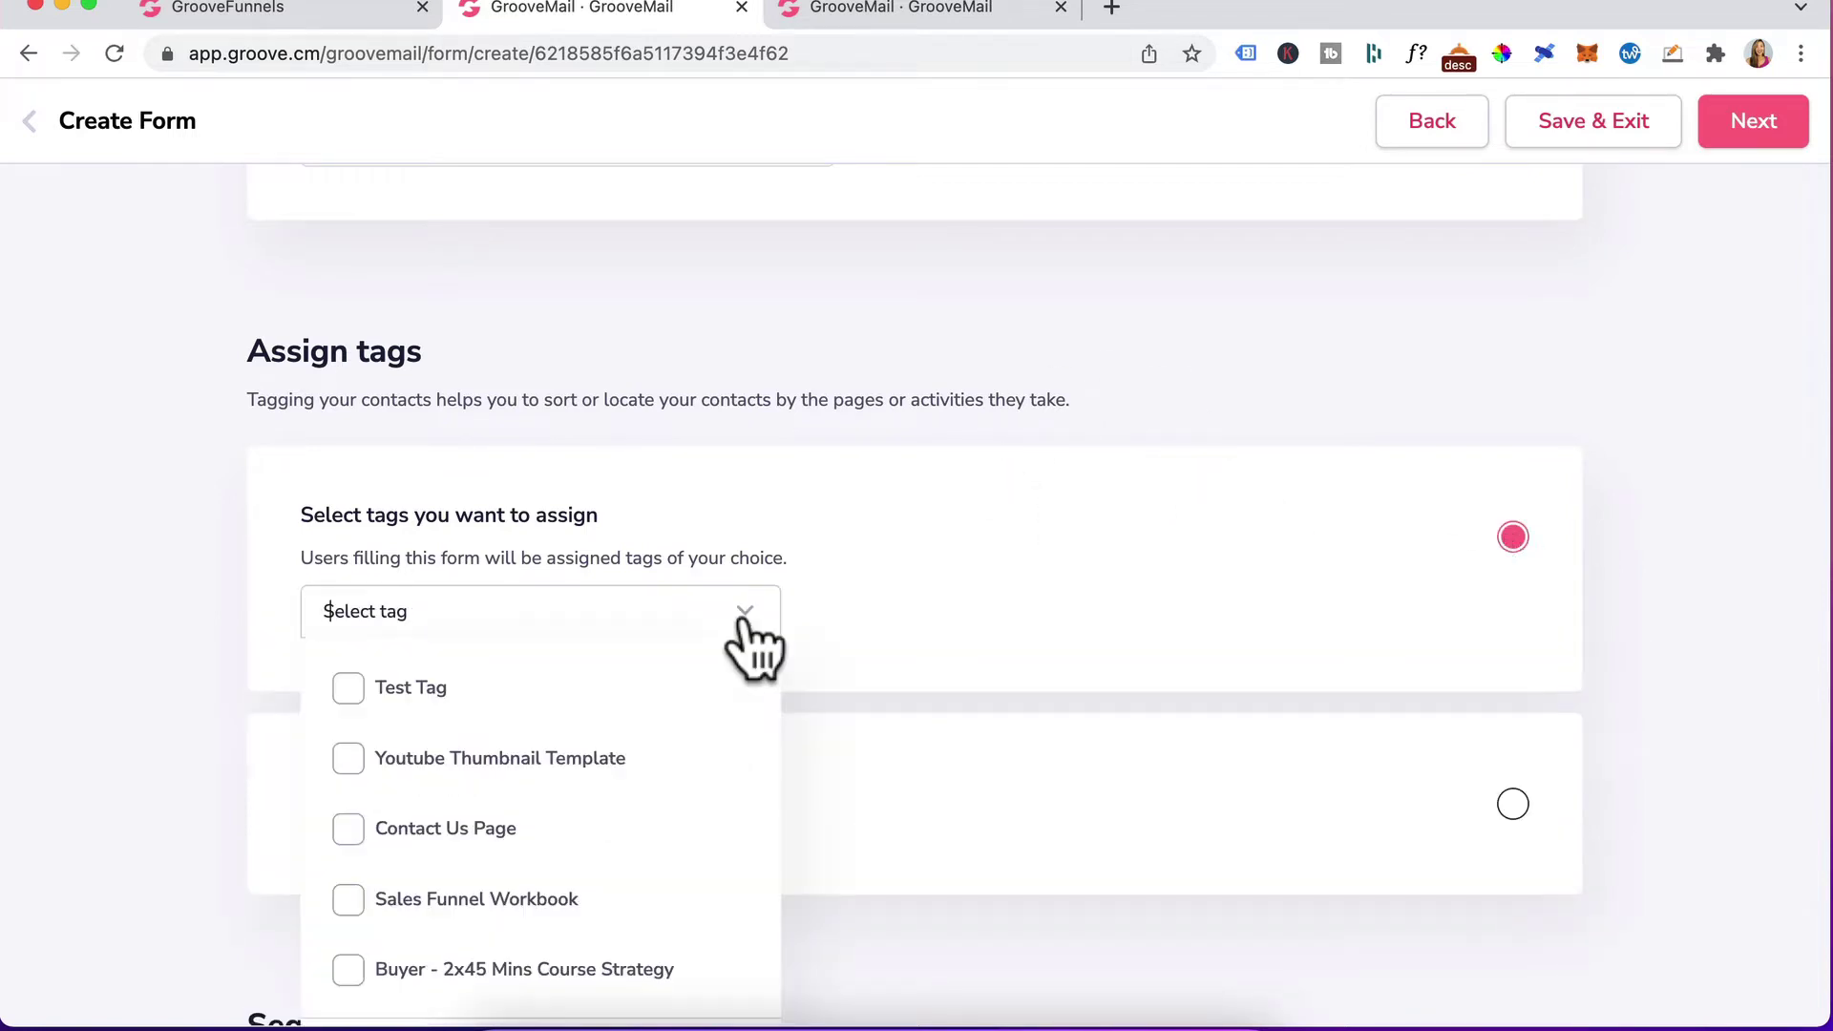
left_click(349, 902)
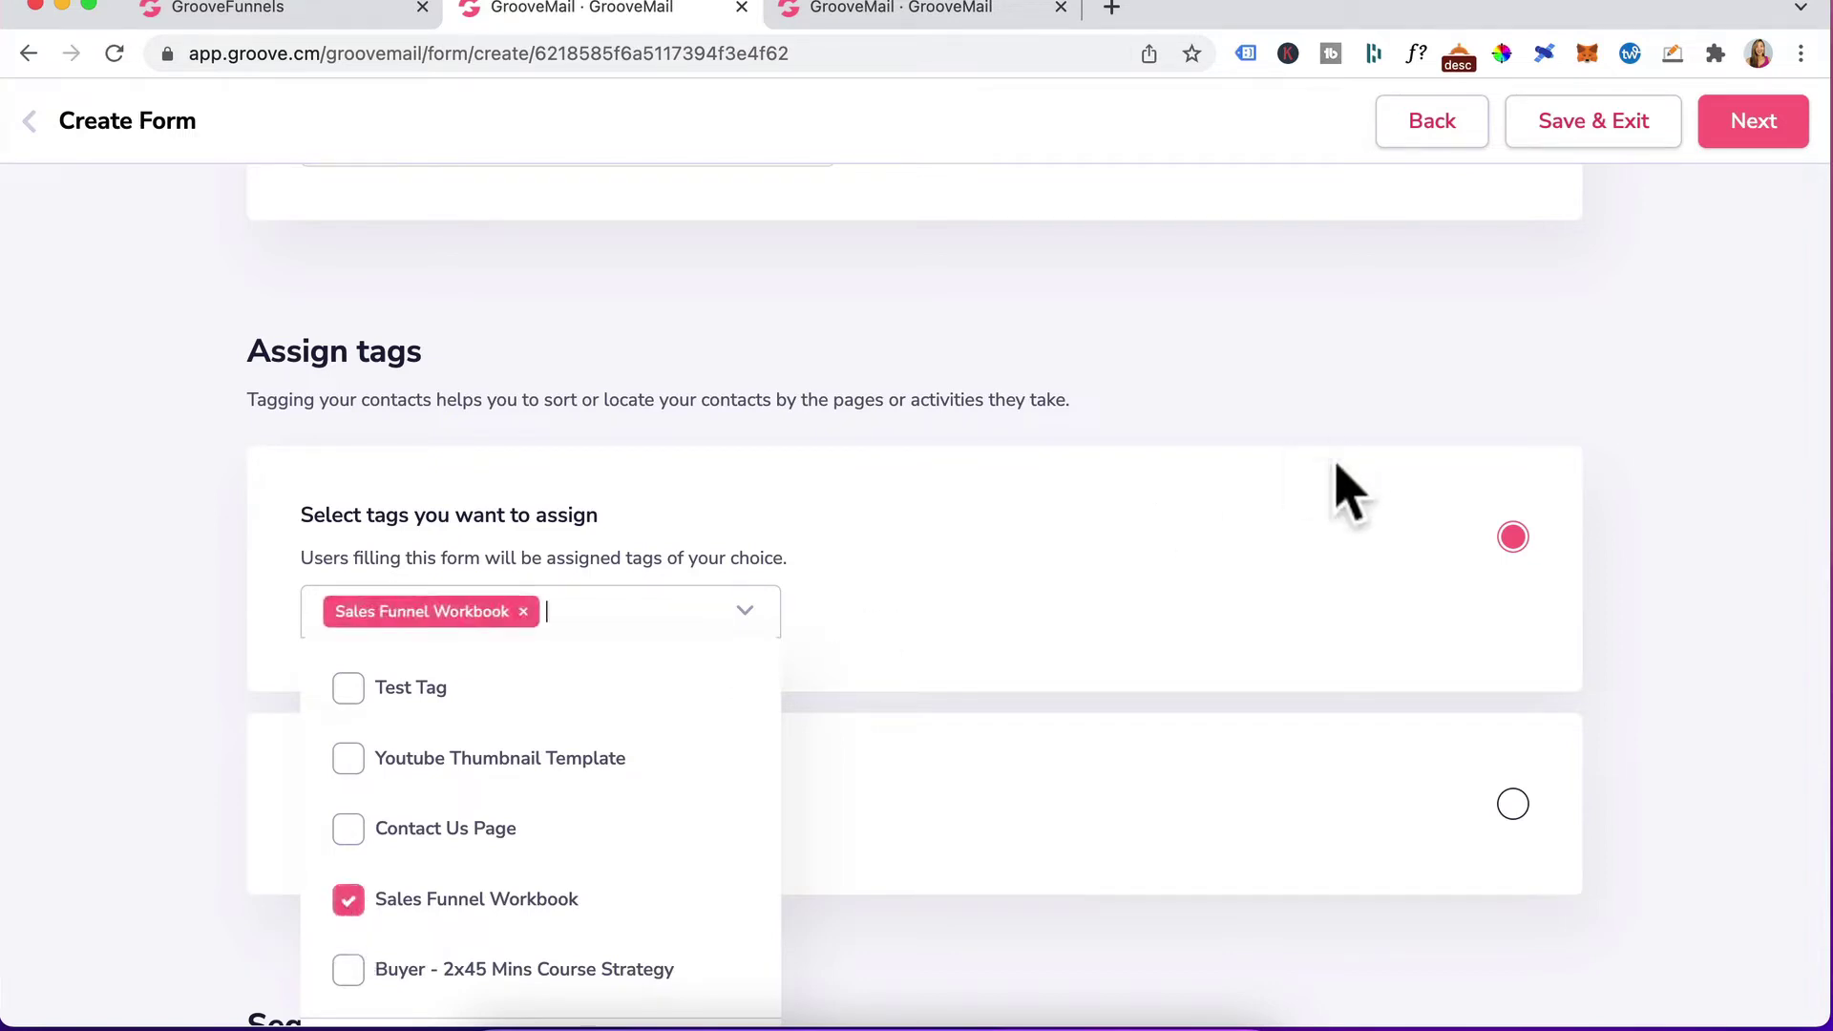
left_click(1228, 578)
scroll(1203, 726, "down", 6)
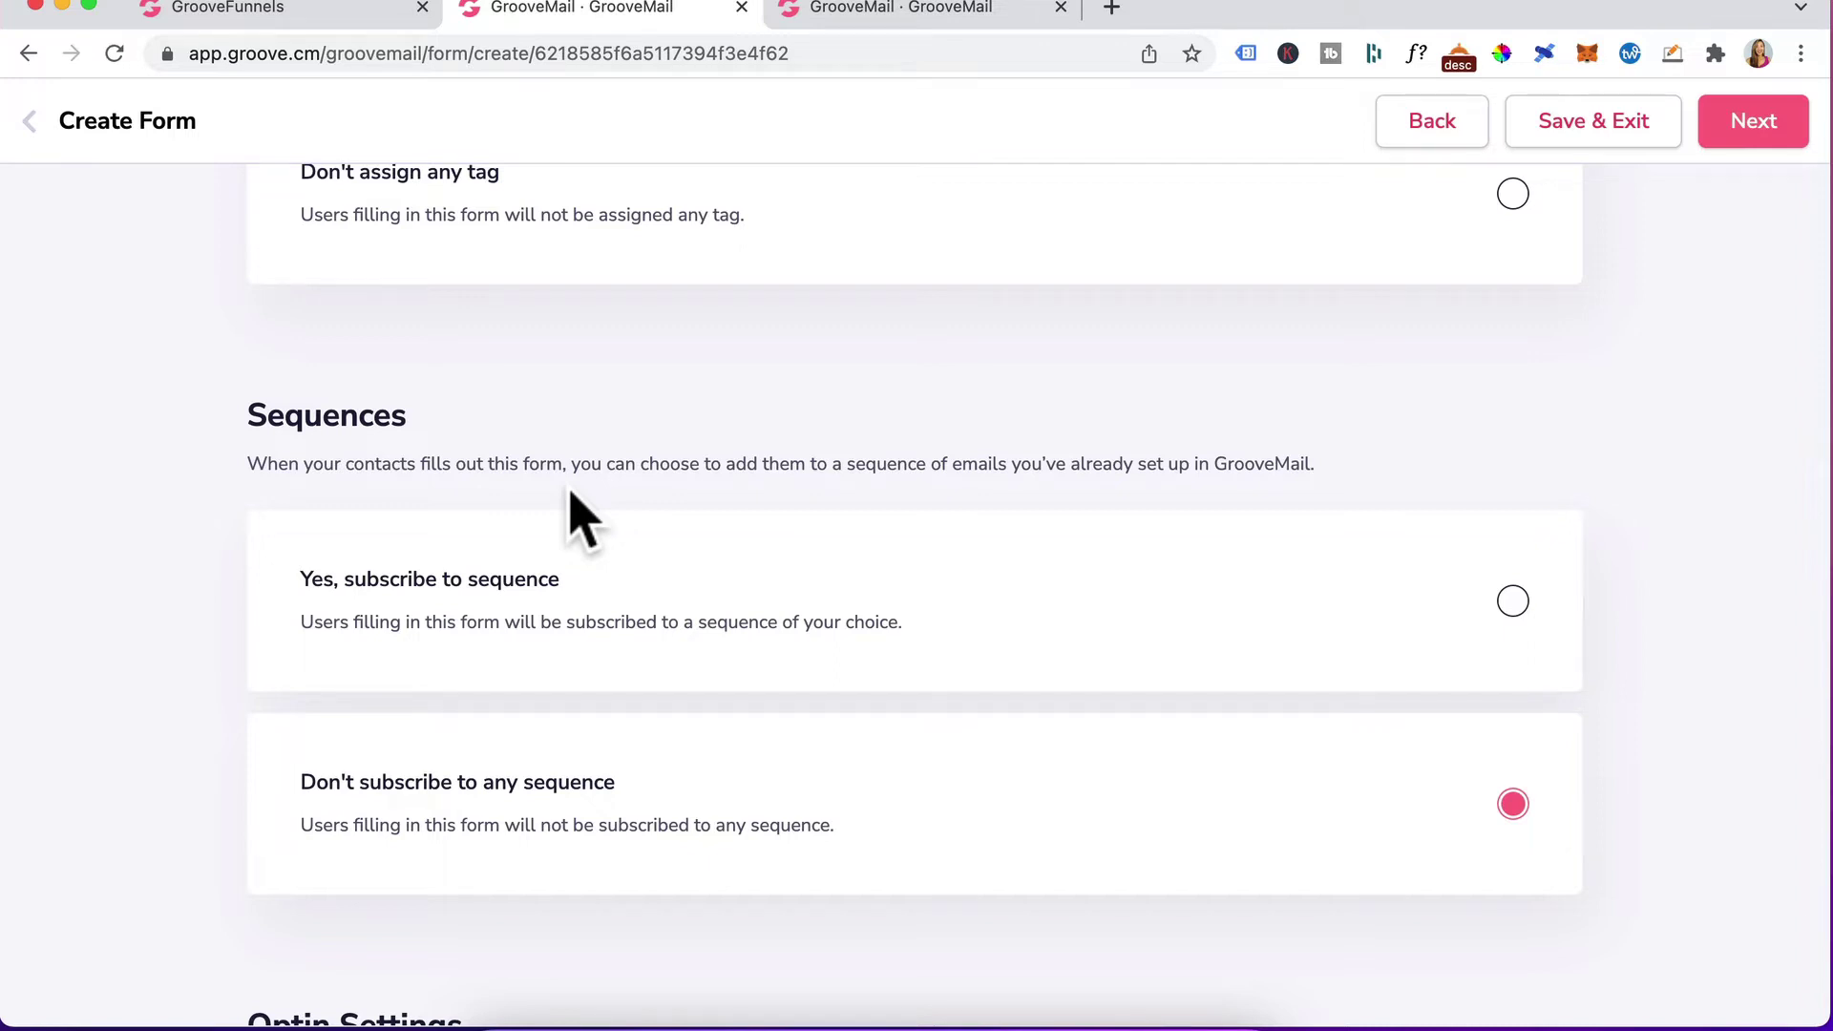
scroll(1494, 869, "down", 1)
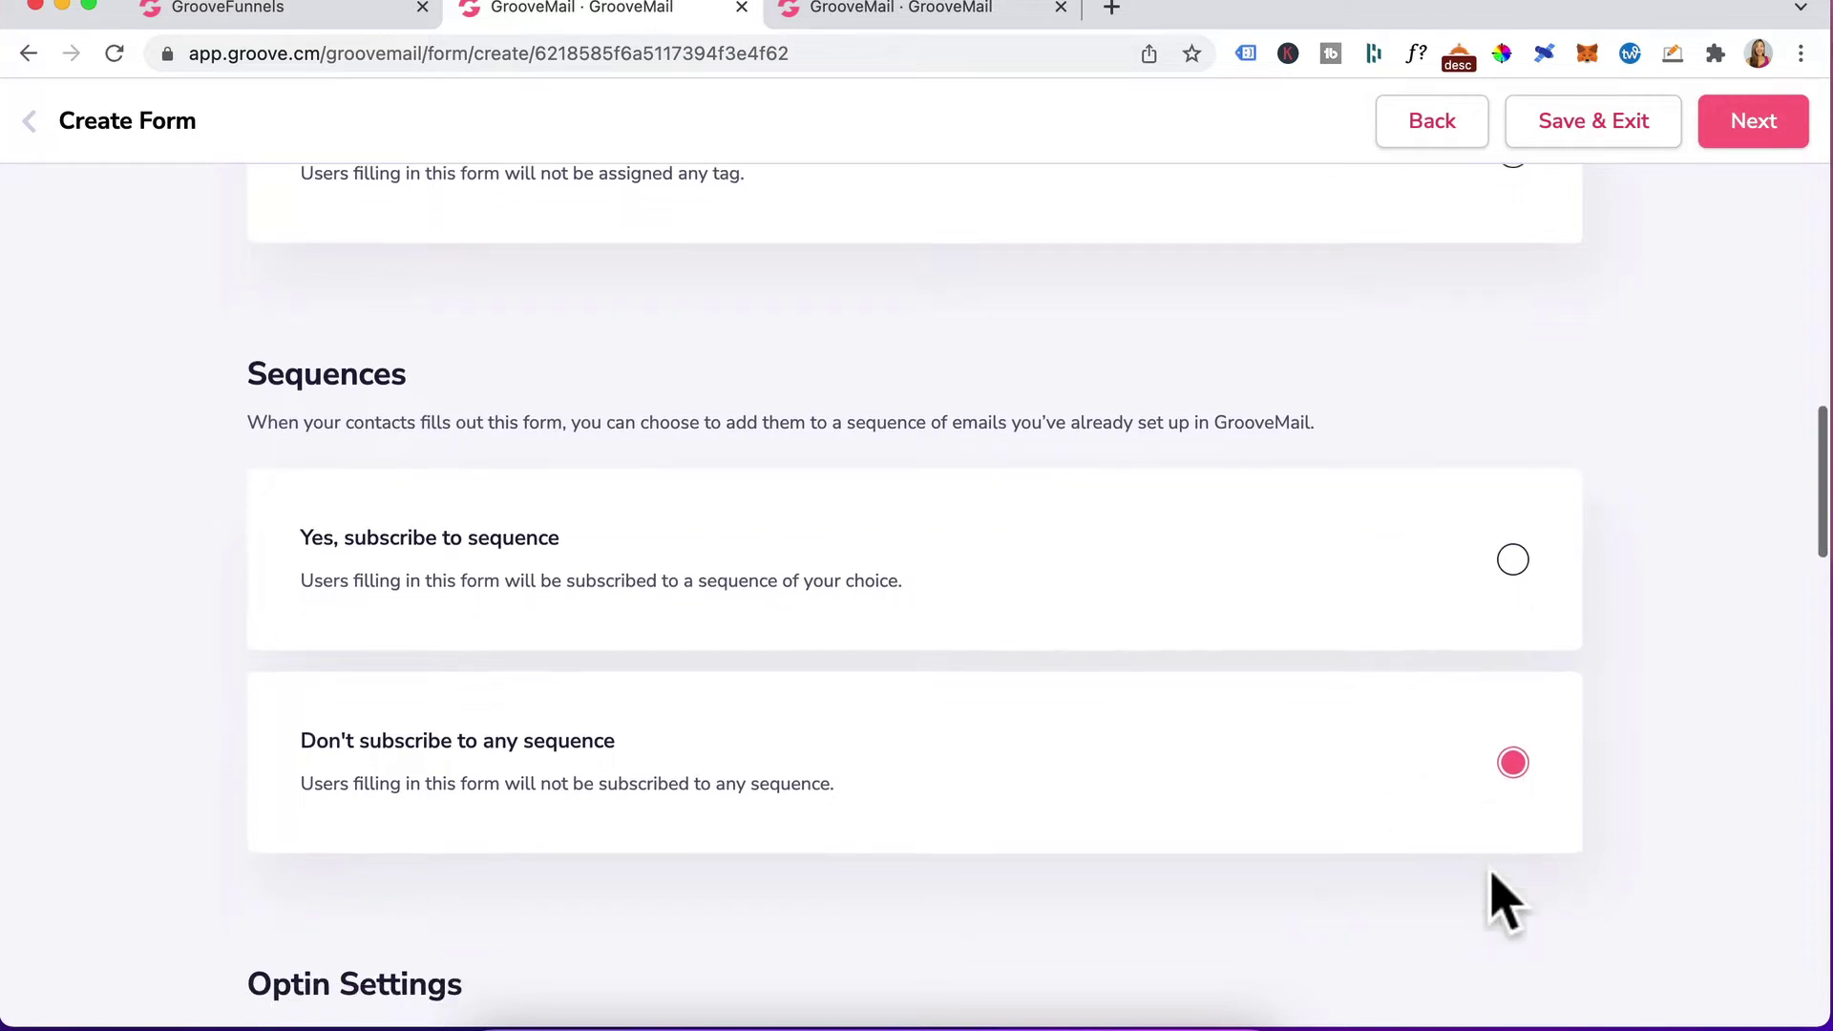
Switch the form's Optin Settings to Double opt-in, keeping Send by Email.
scroll(1492, 874, "down", 7)
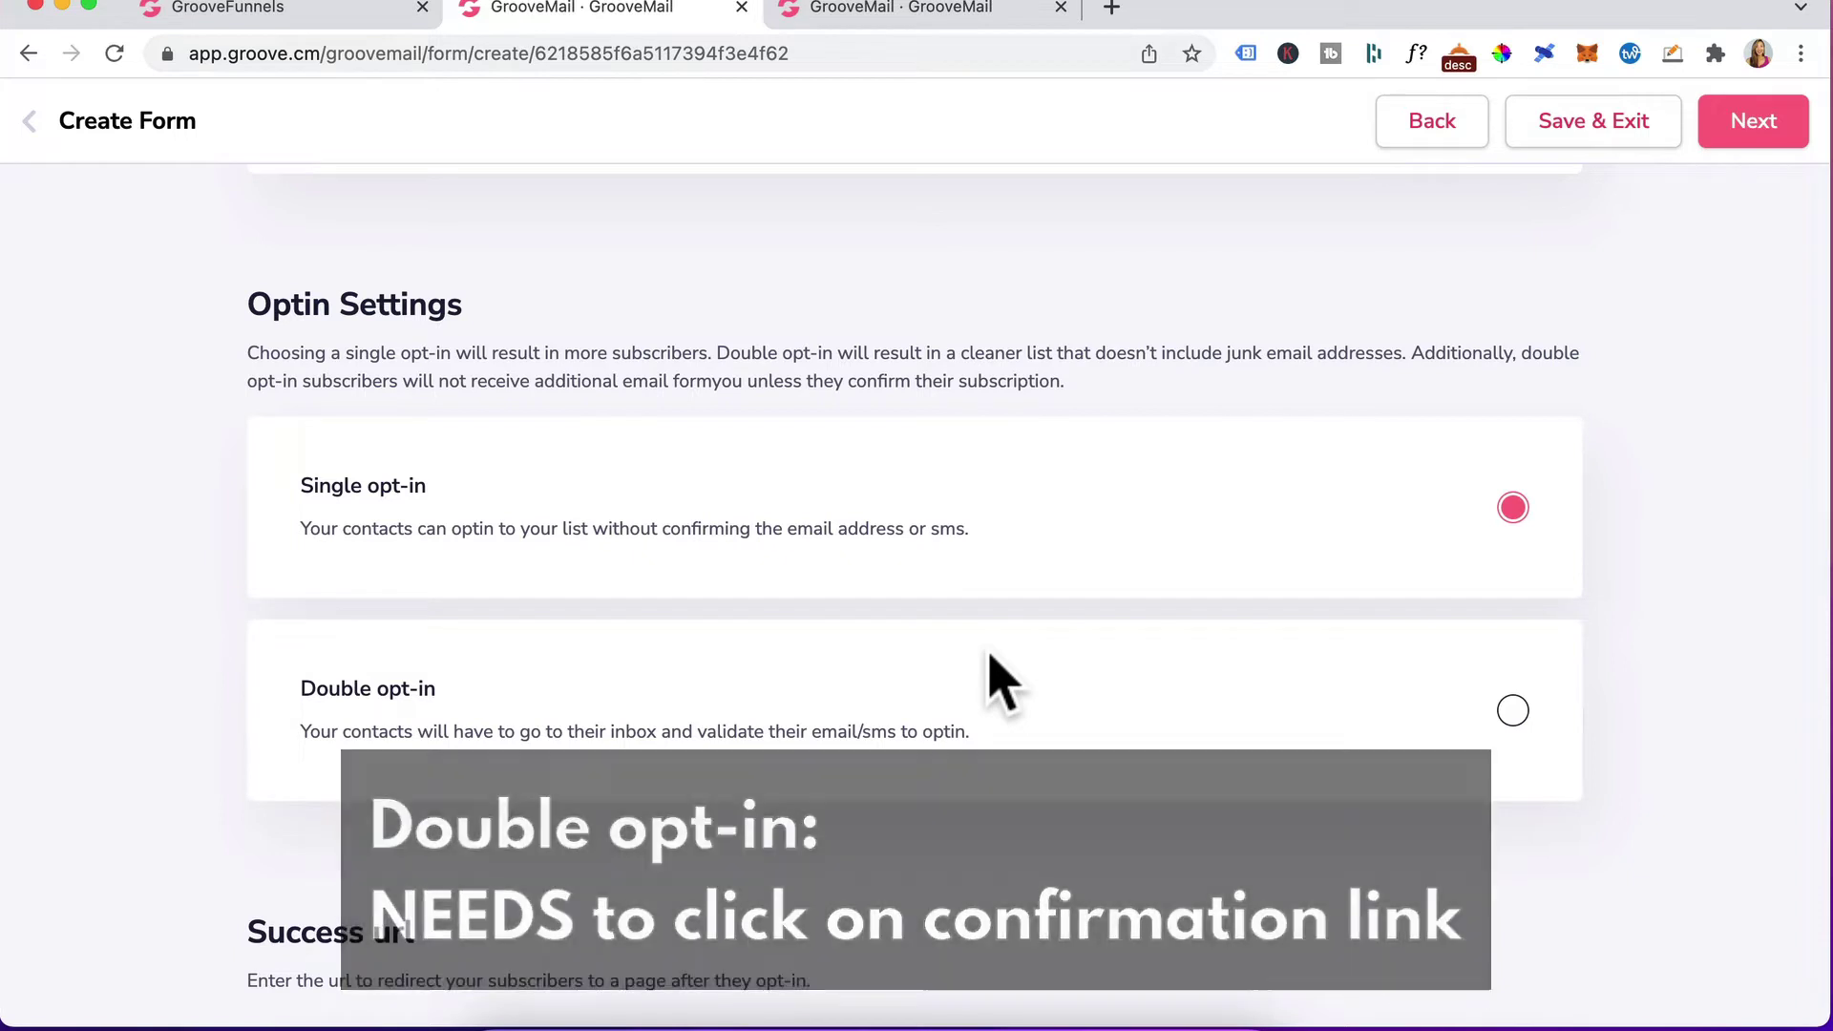
left_click(1512, 710)
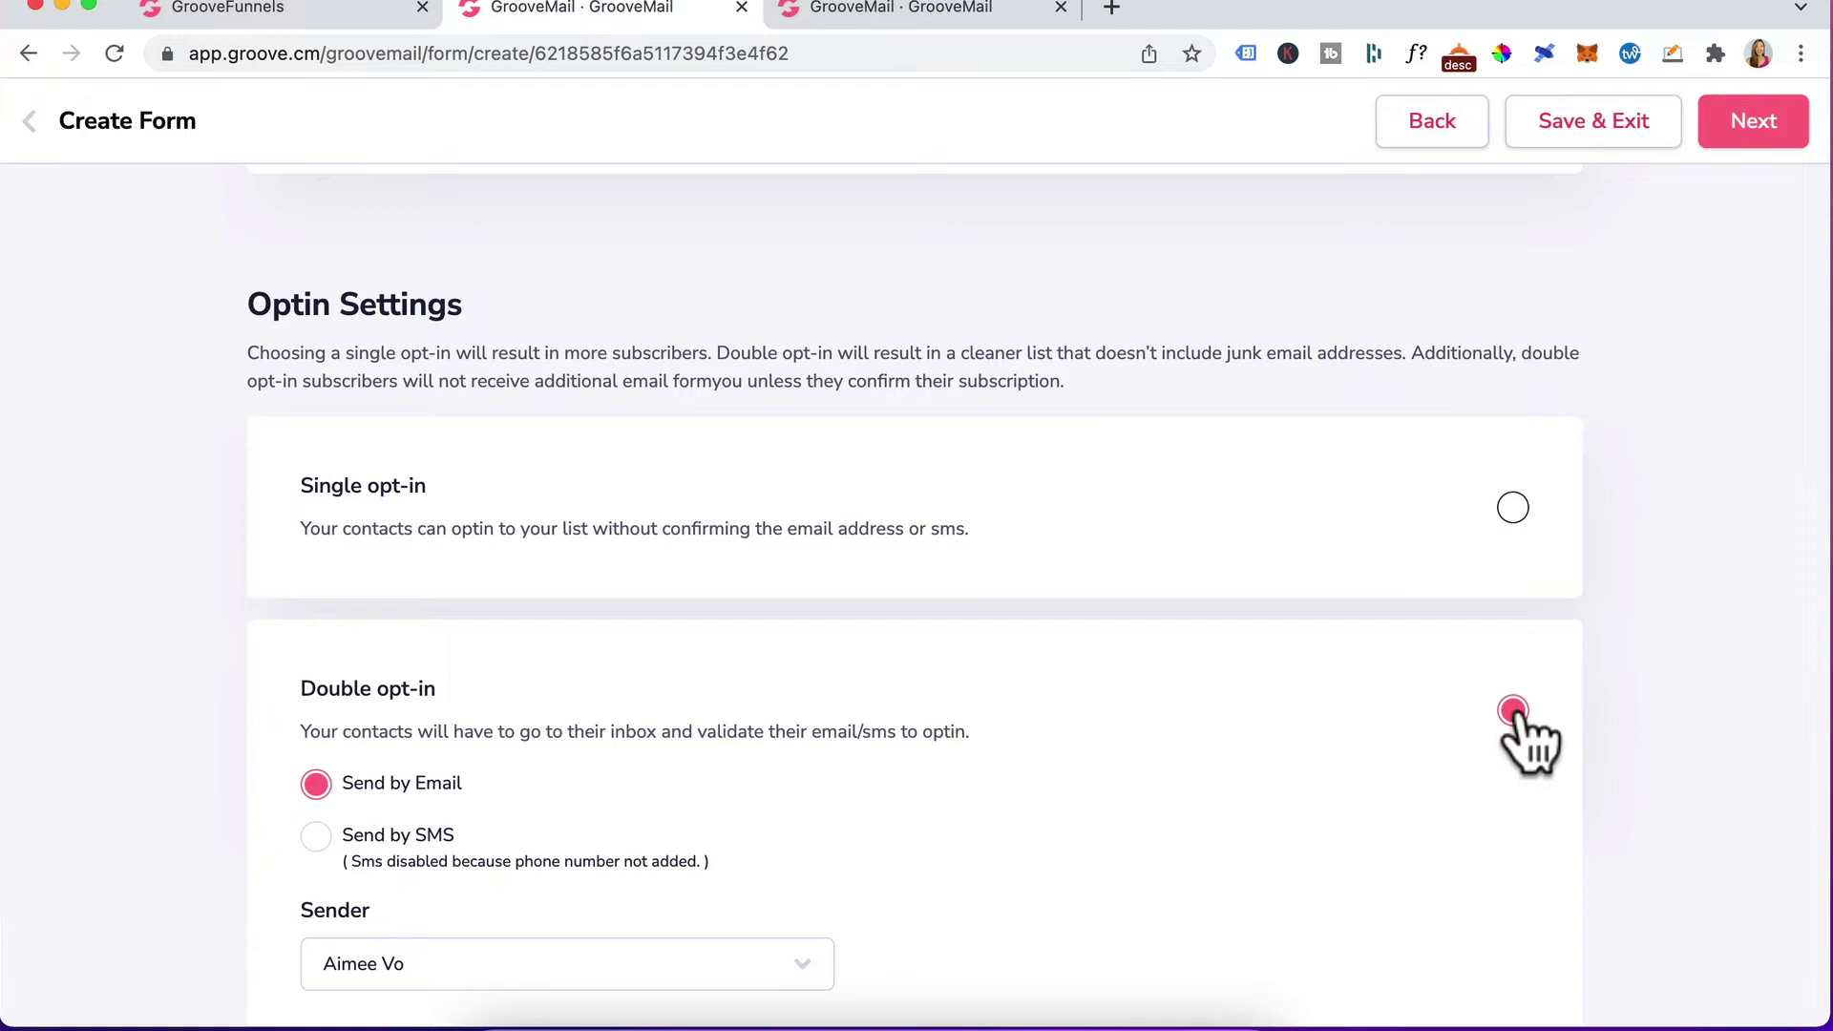
scroll(955, 573, "down", 4)
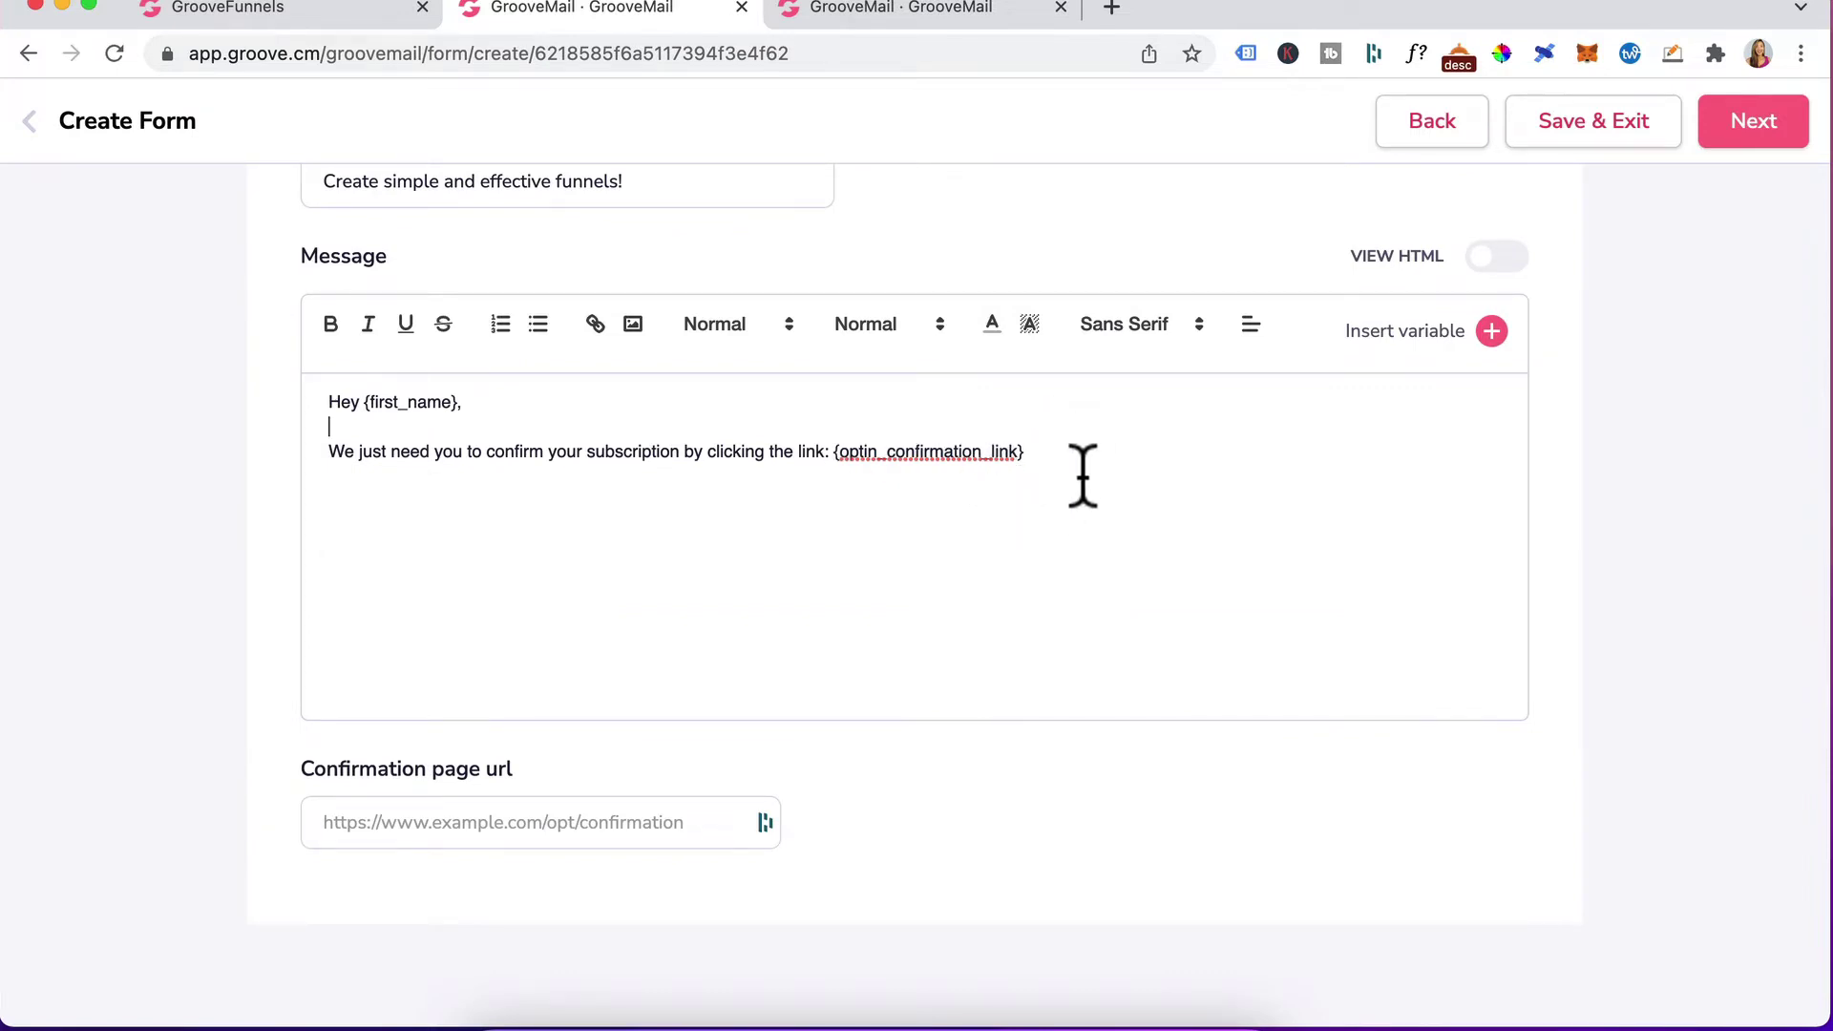
Replace the confirmation message with the prepared email and insert the round portrait below it.
key("super+a")
key("super+v")
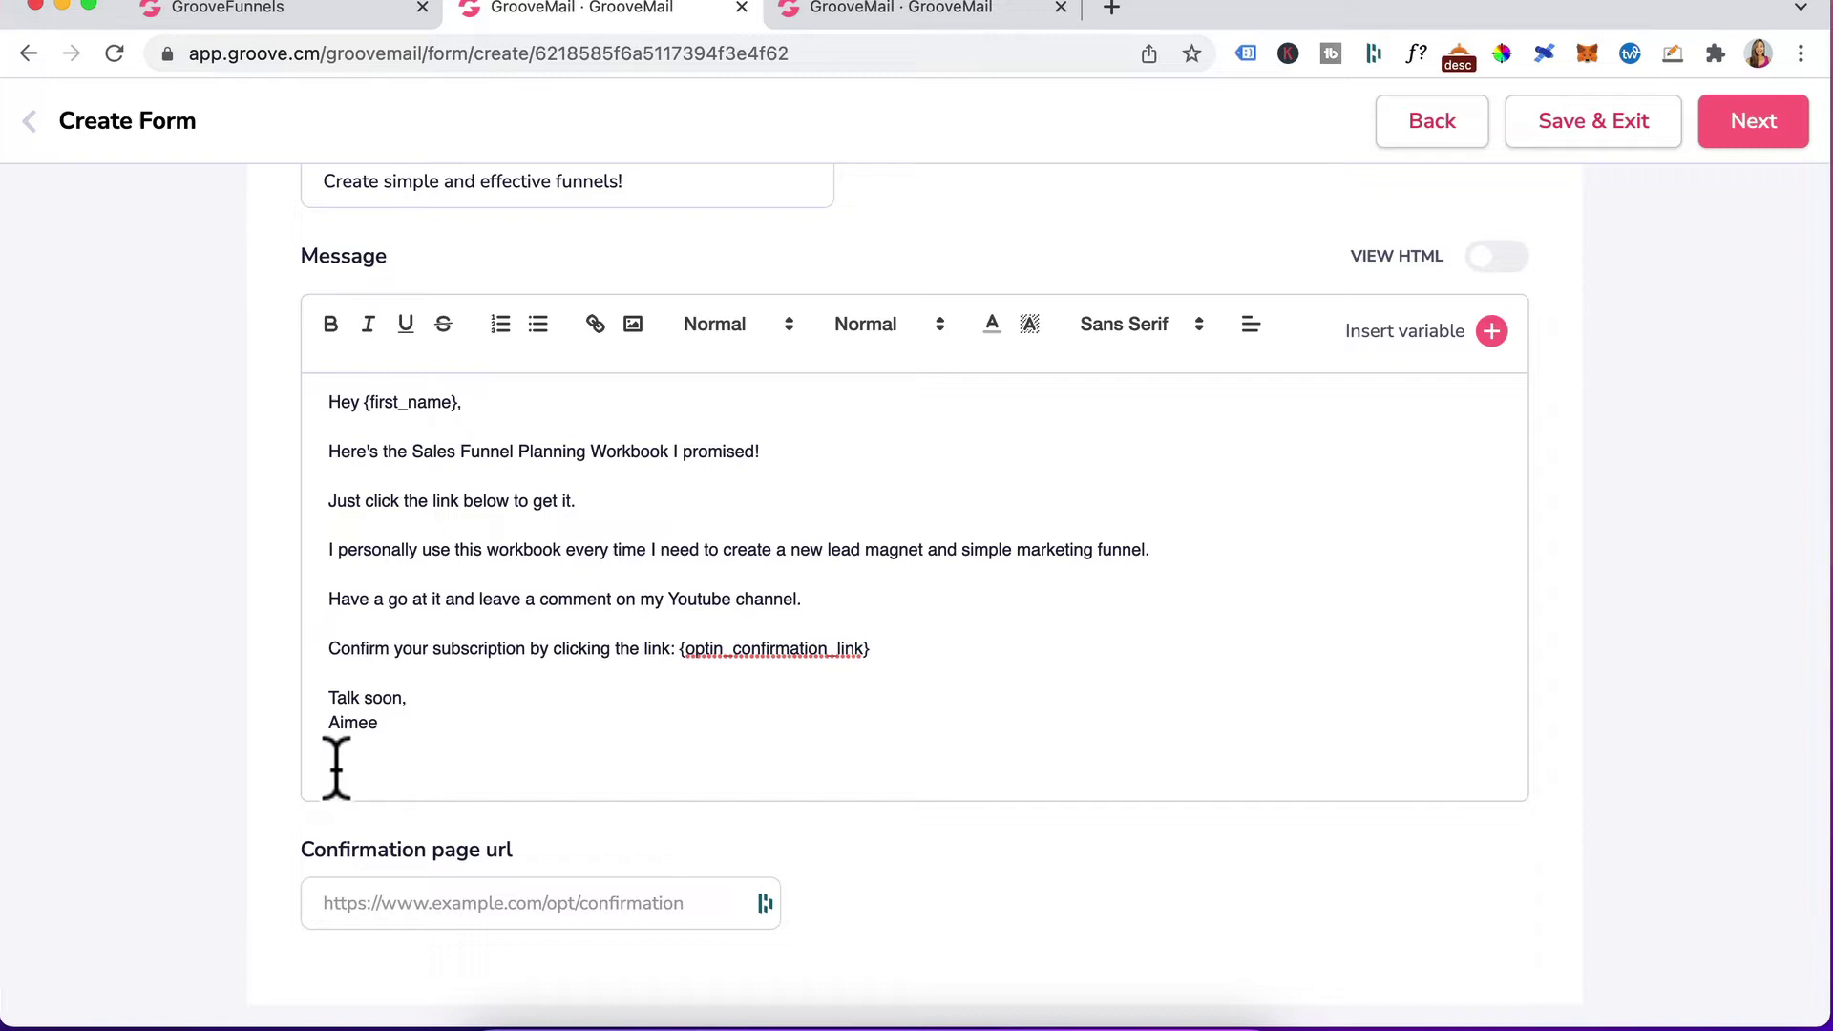
left_click(632, 326)
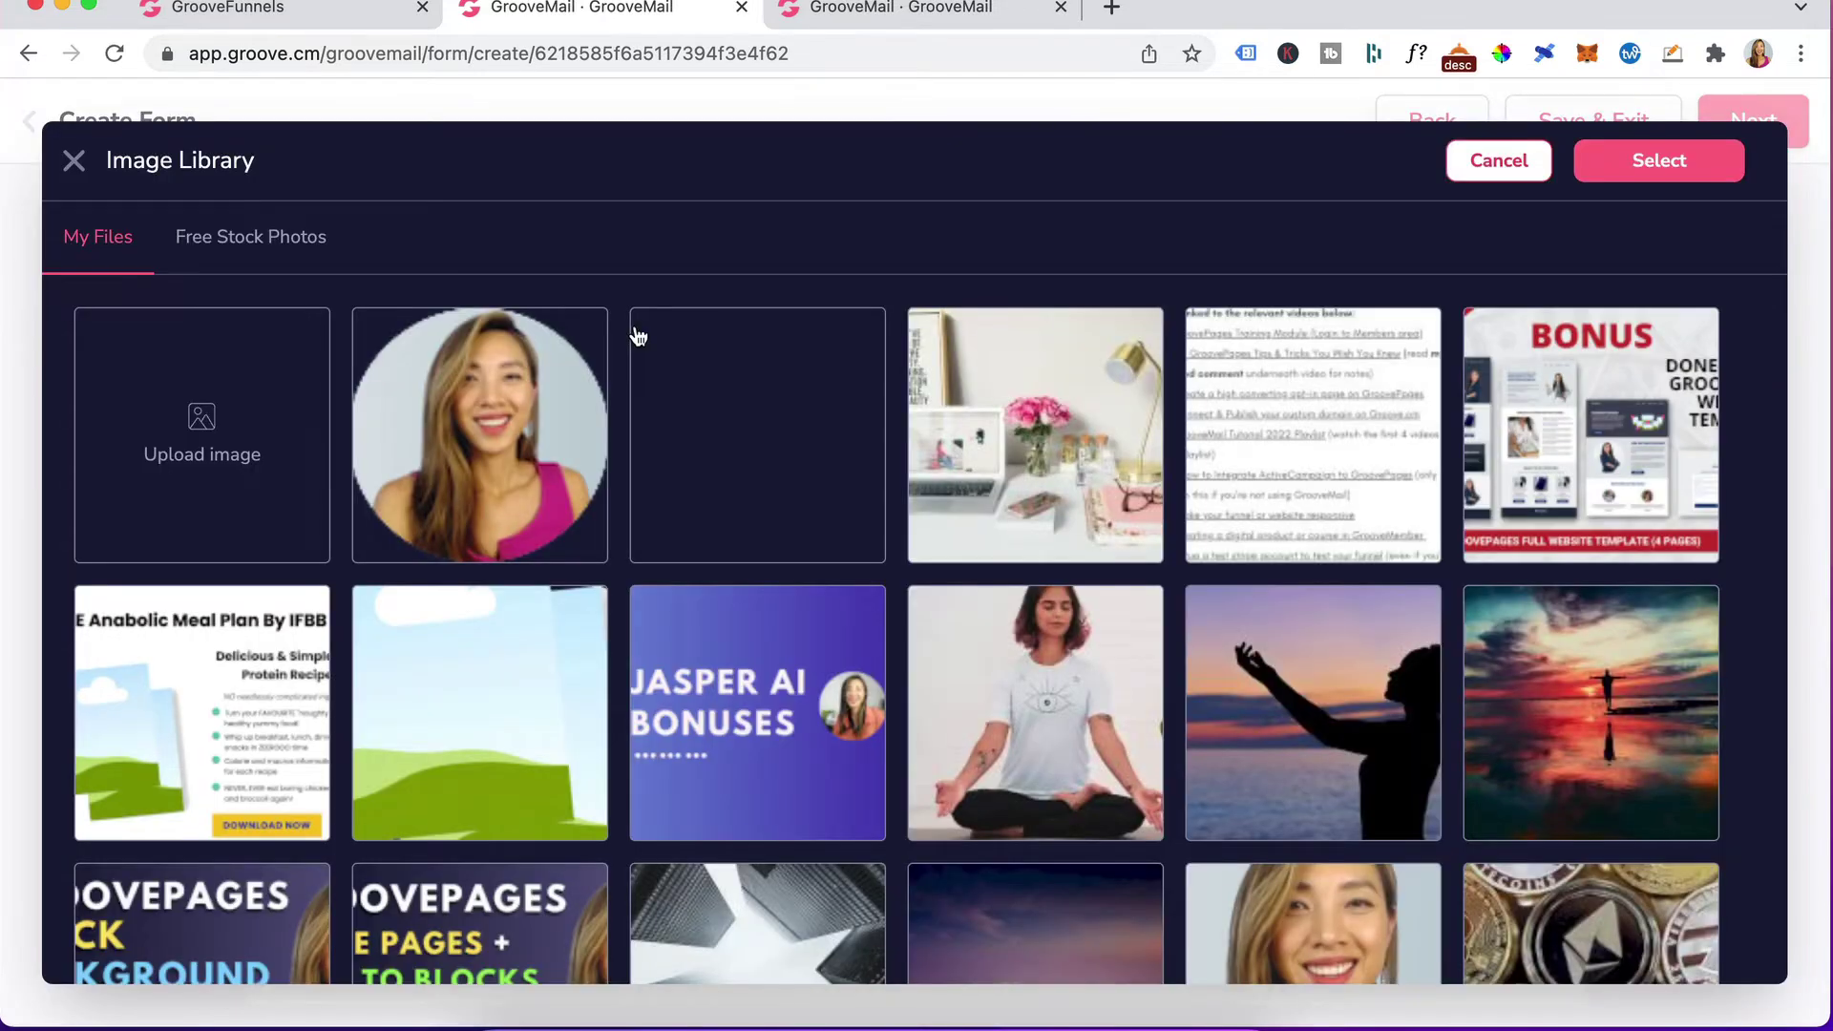
left_click(497, 435)
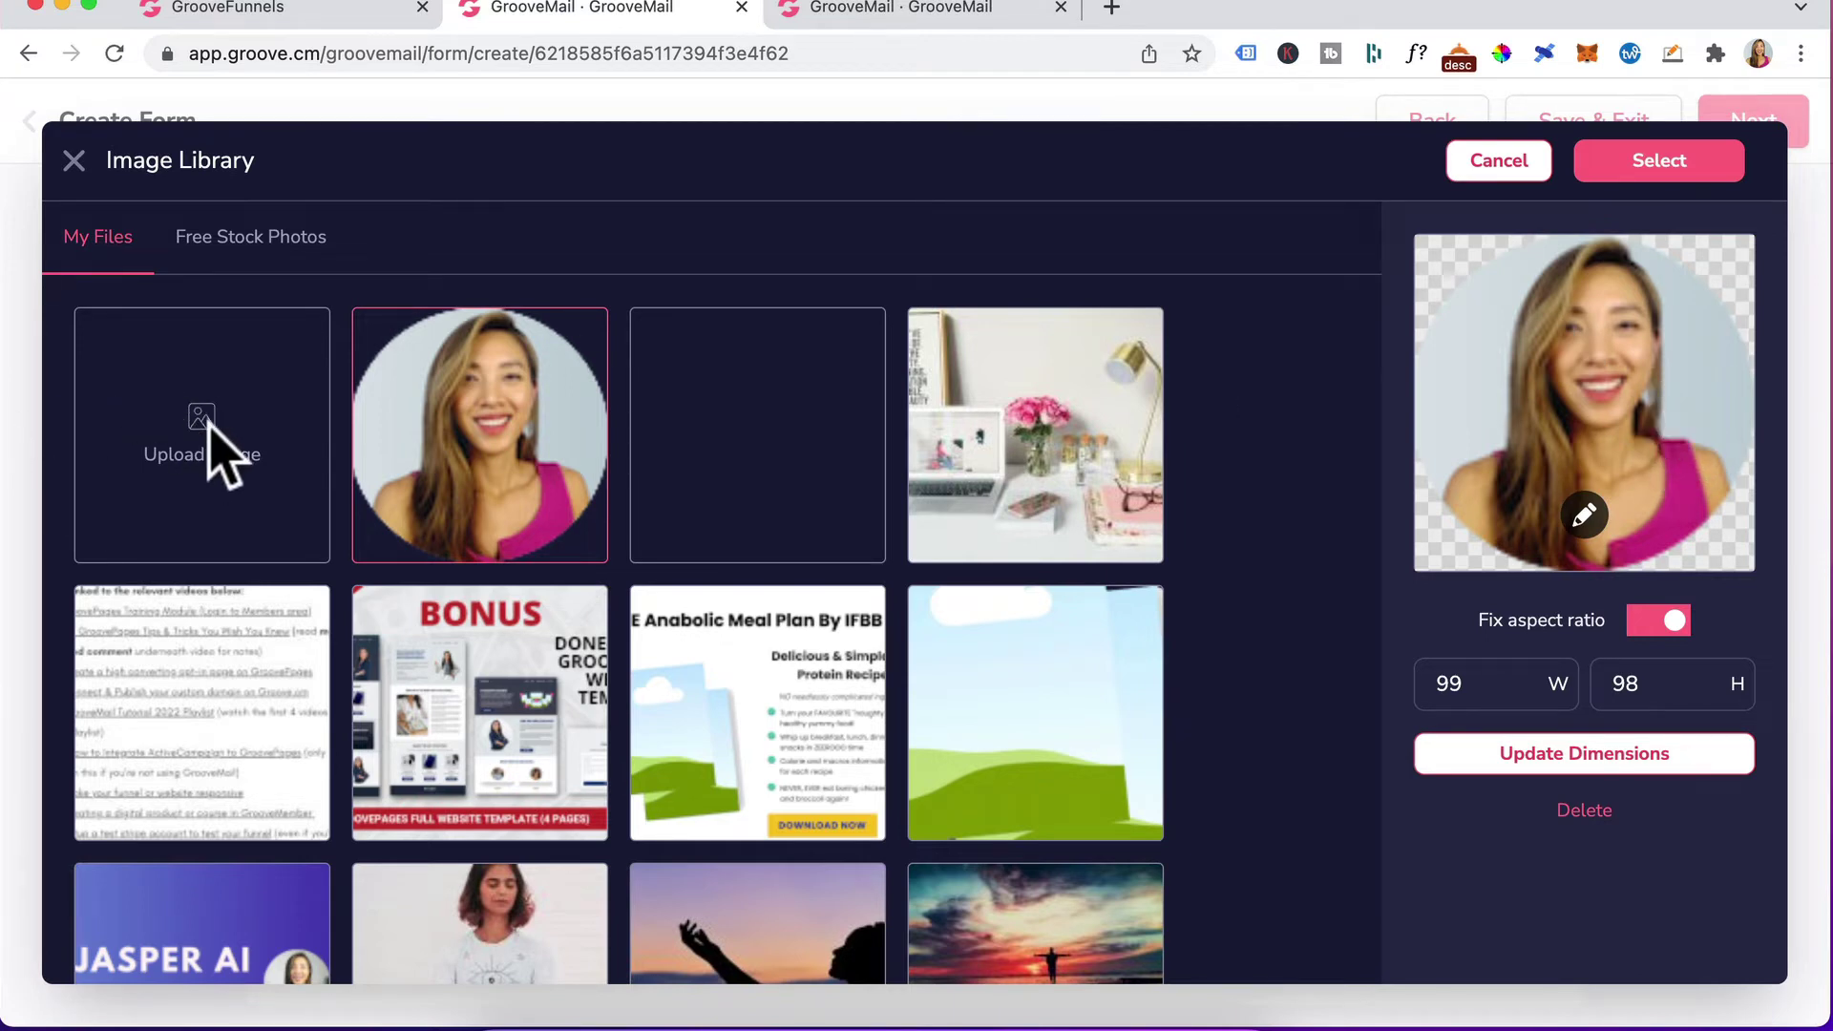
left_click(1678, 165)
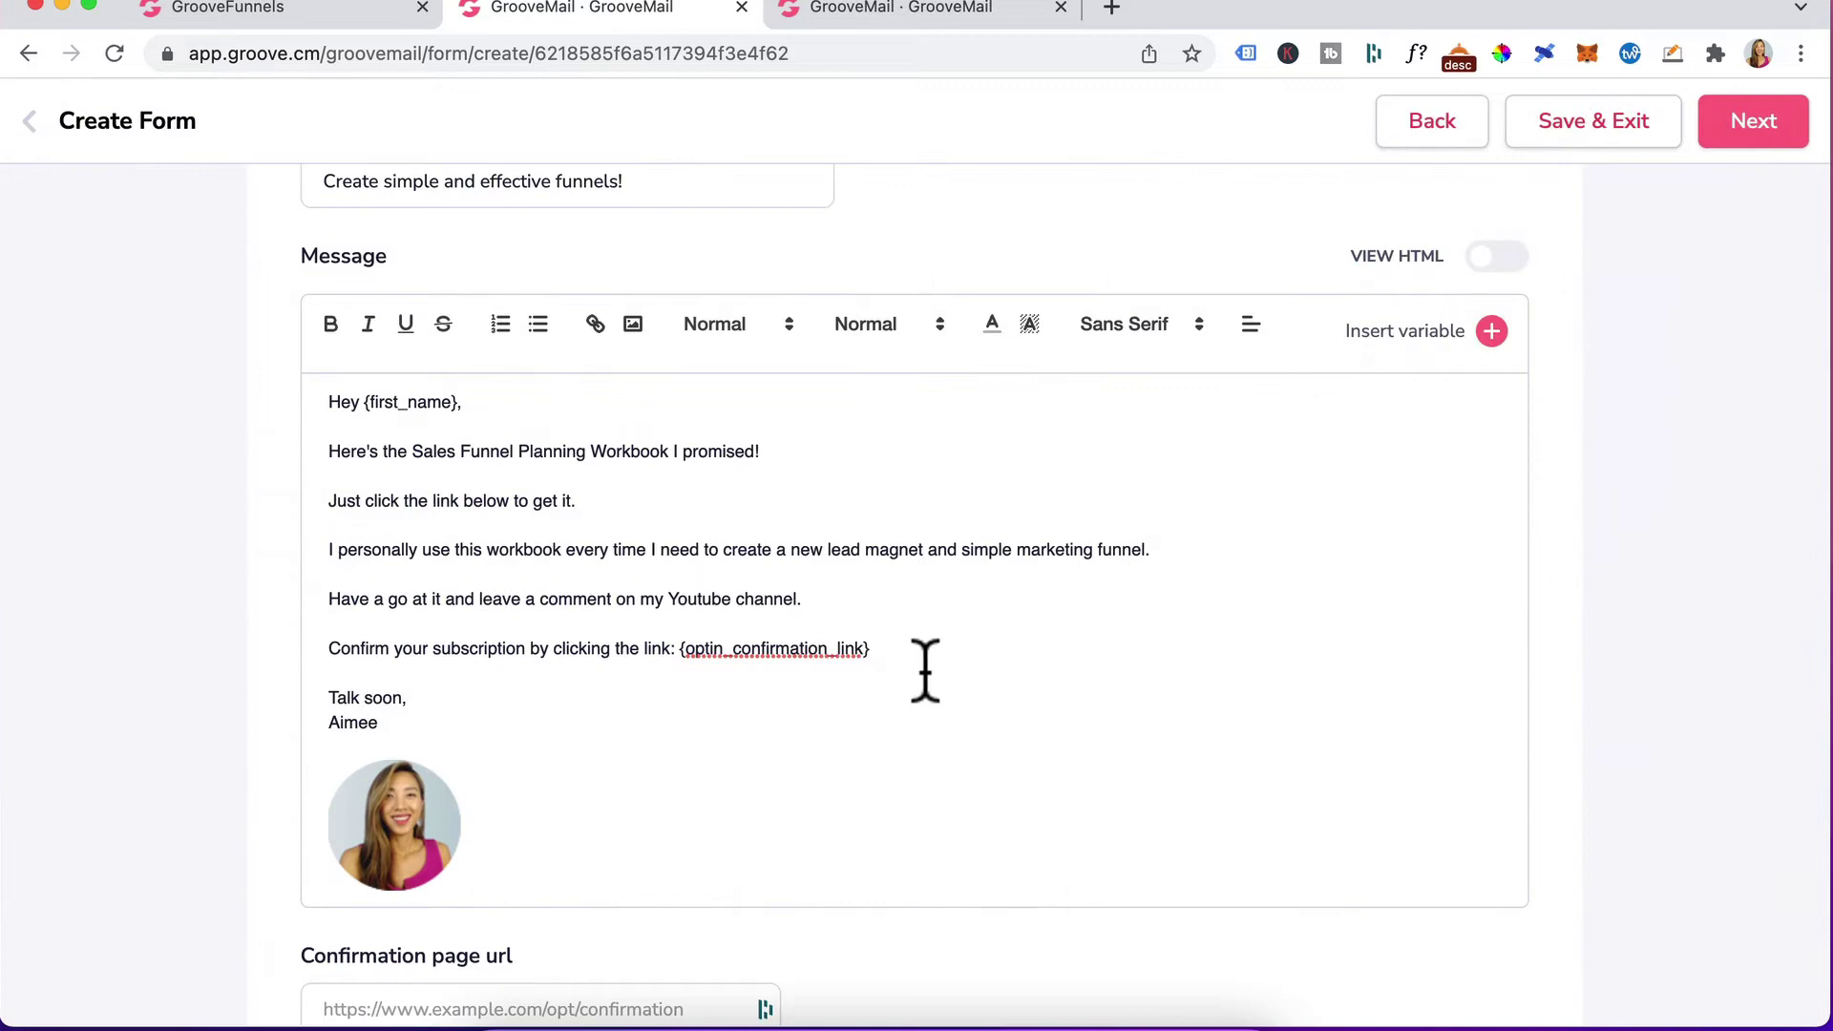
key("Return")
key("Return")
key("Return")
key("Return")
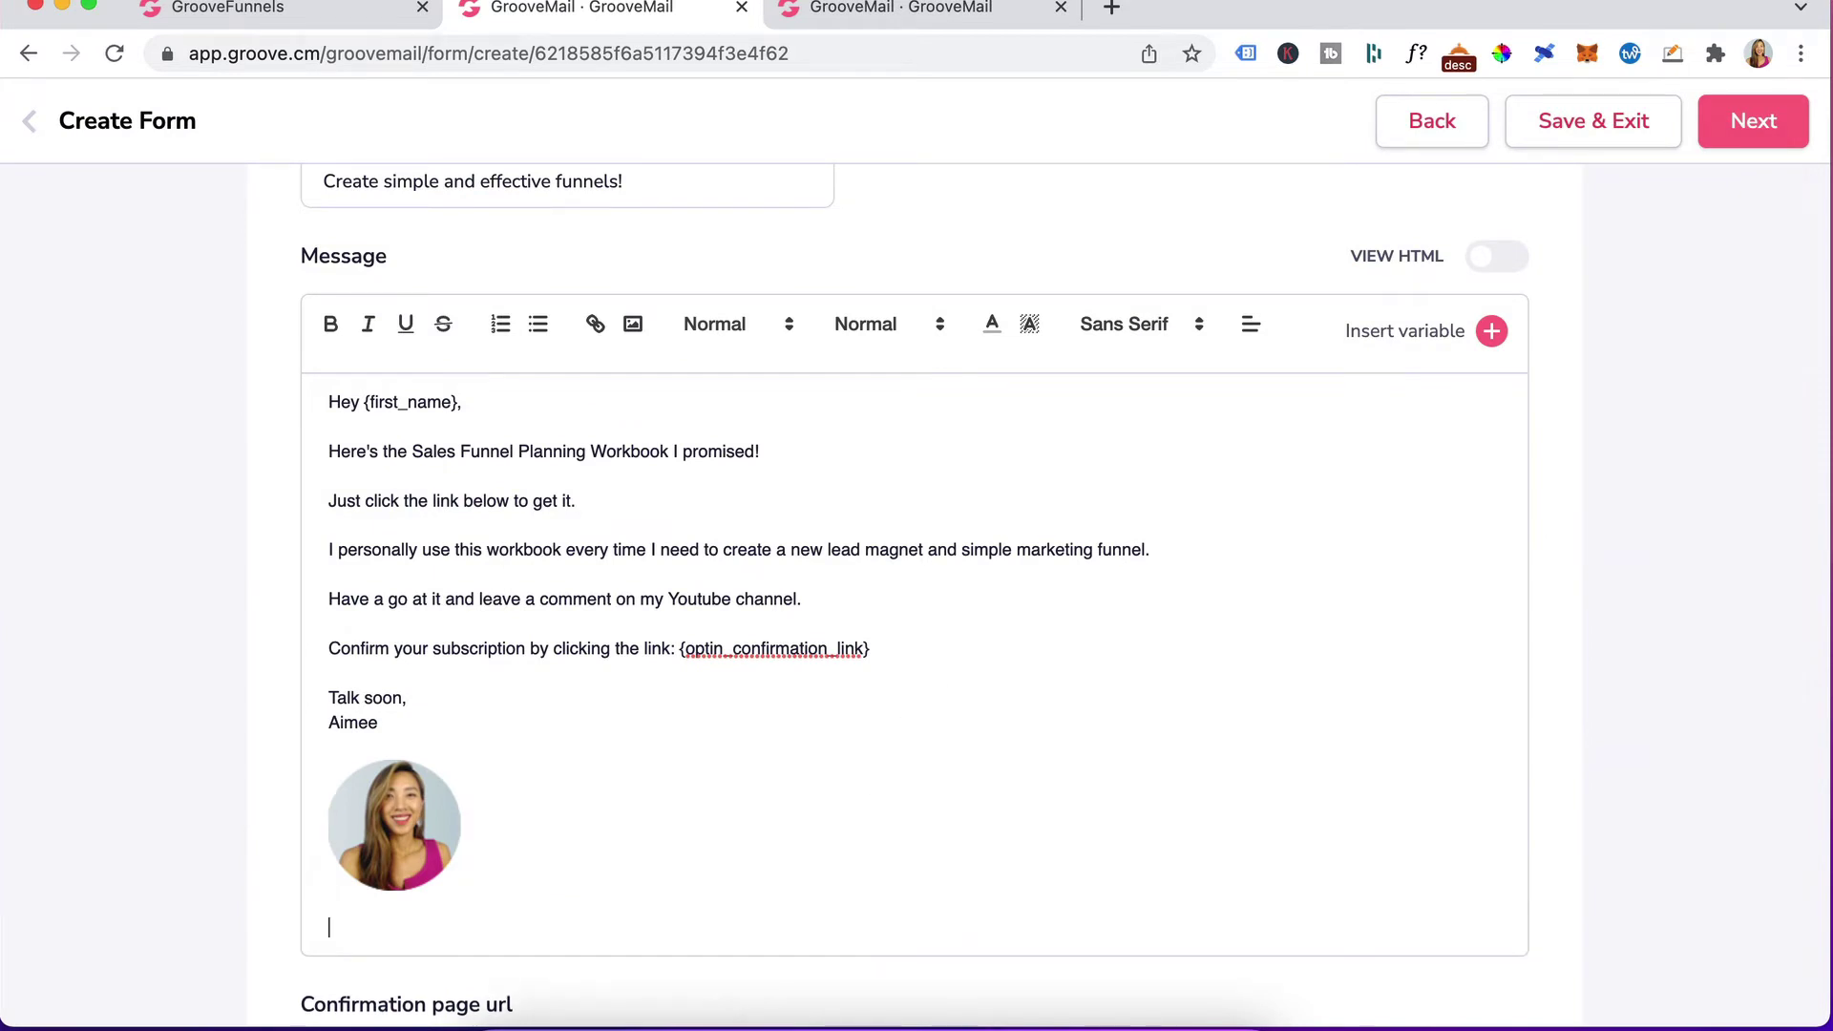
scroll(1100, 837, "down", 5)
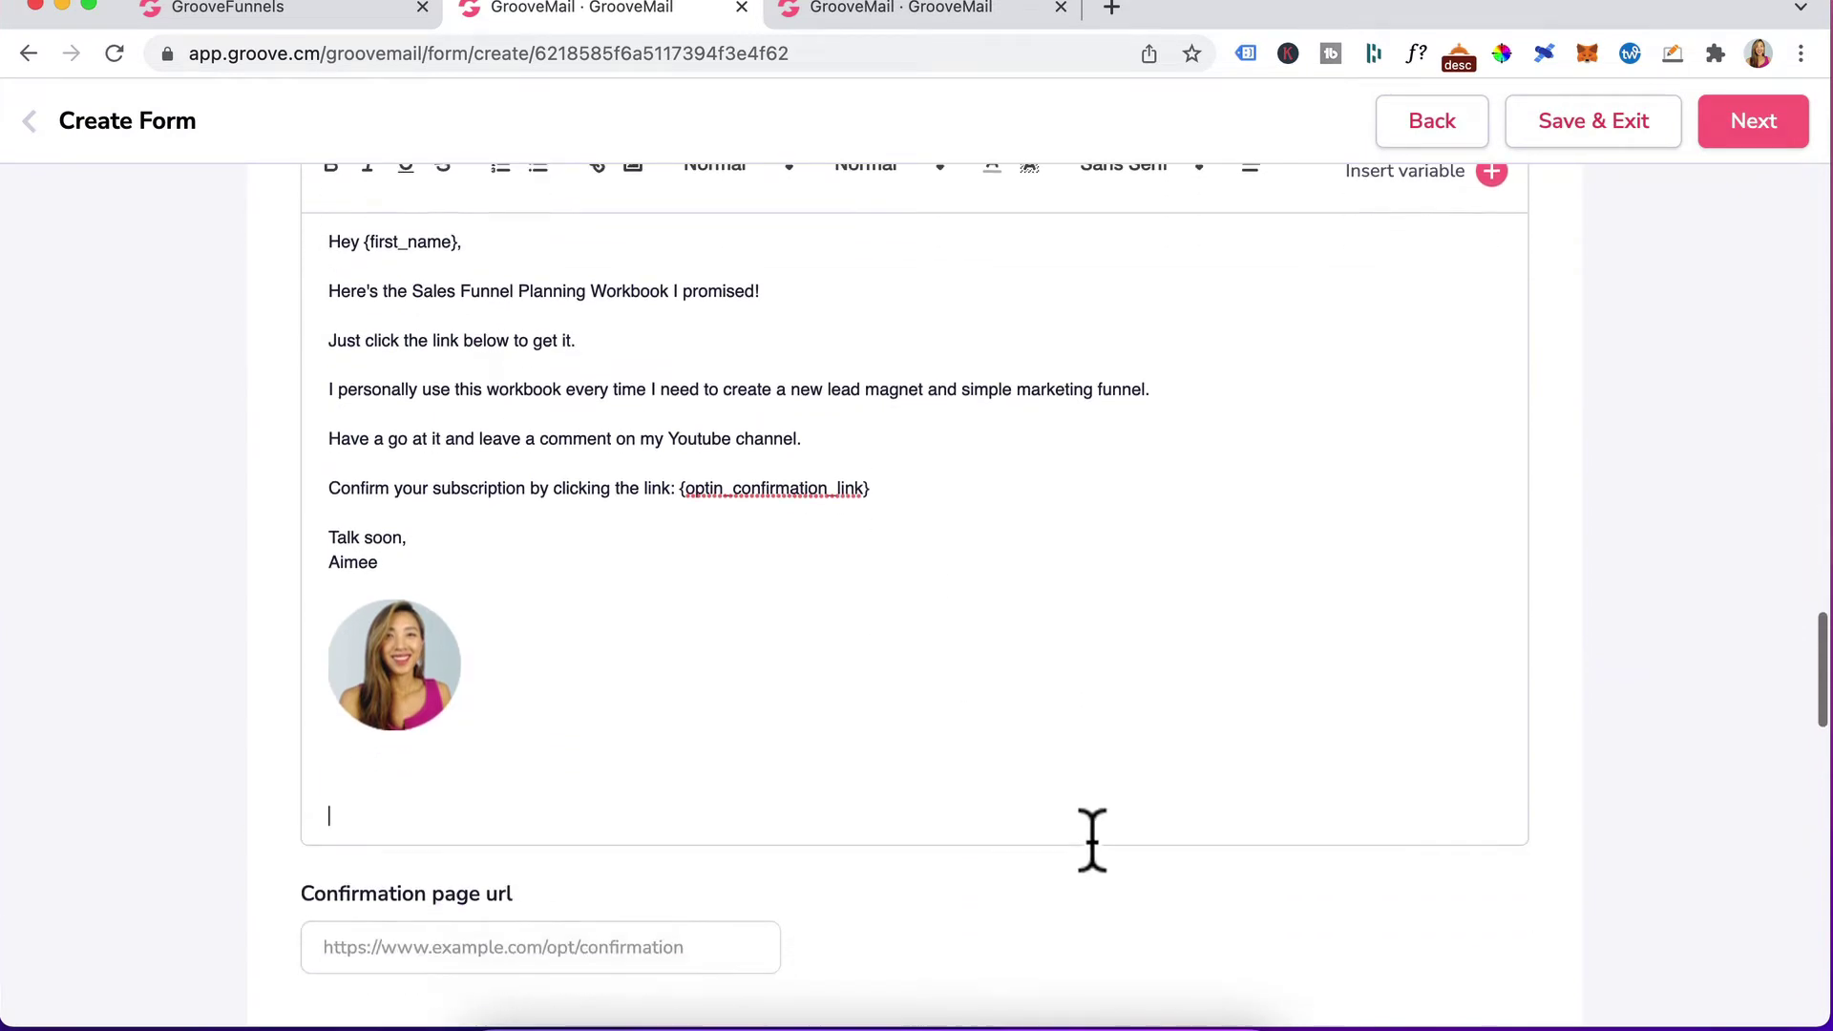
scroll(1104, 867, "up", 6)
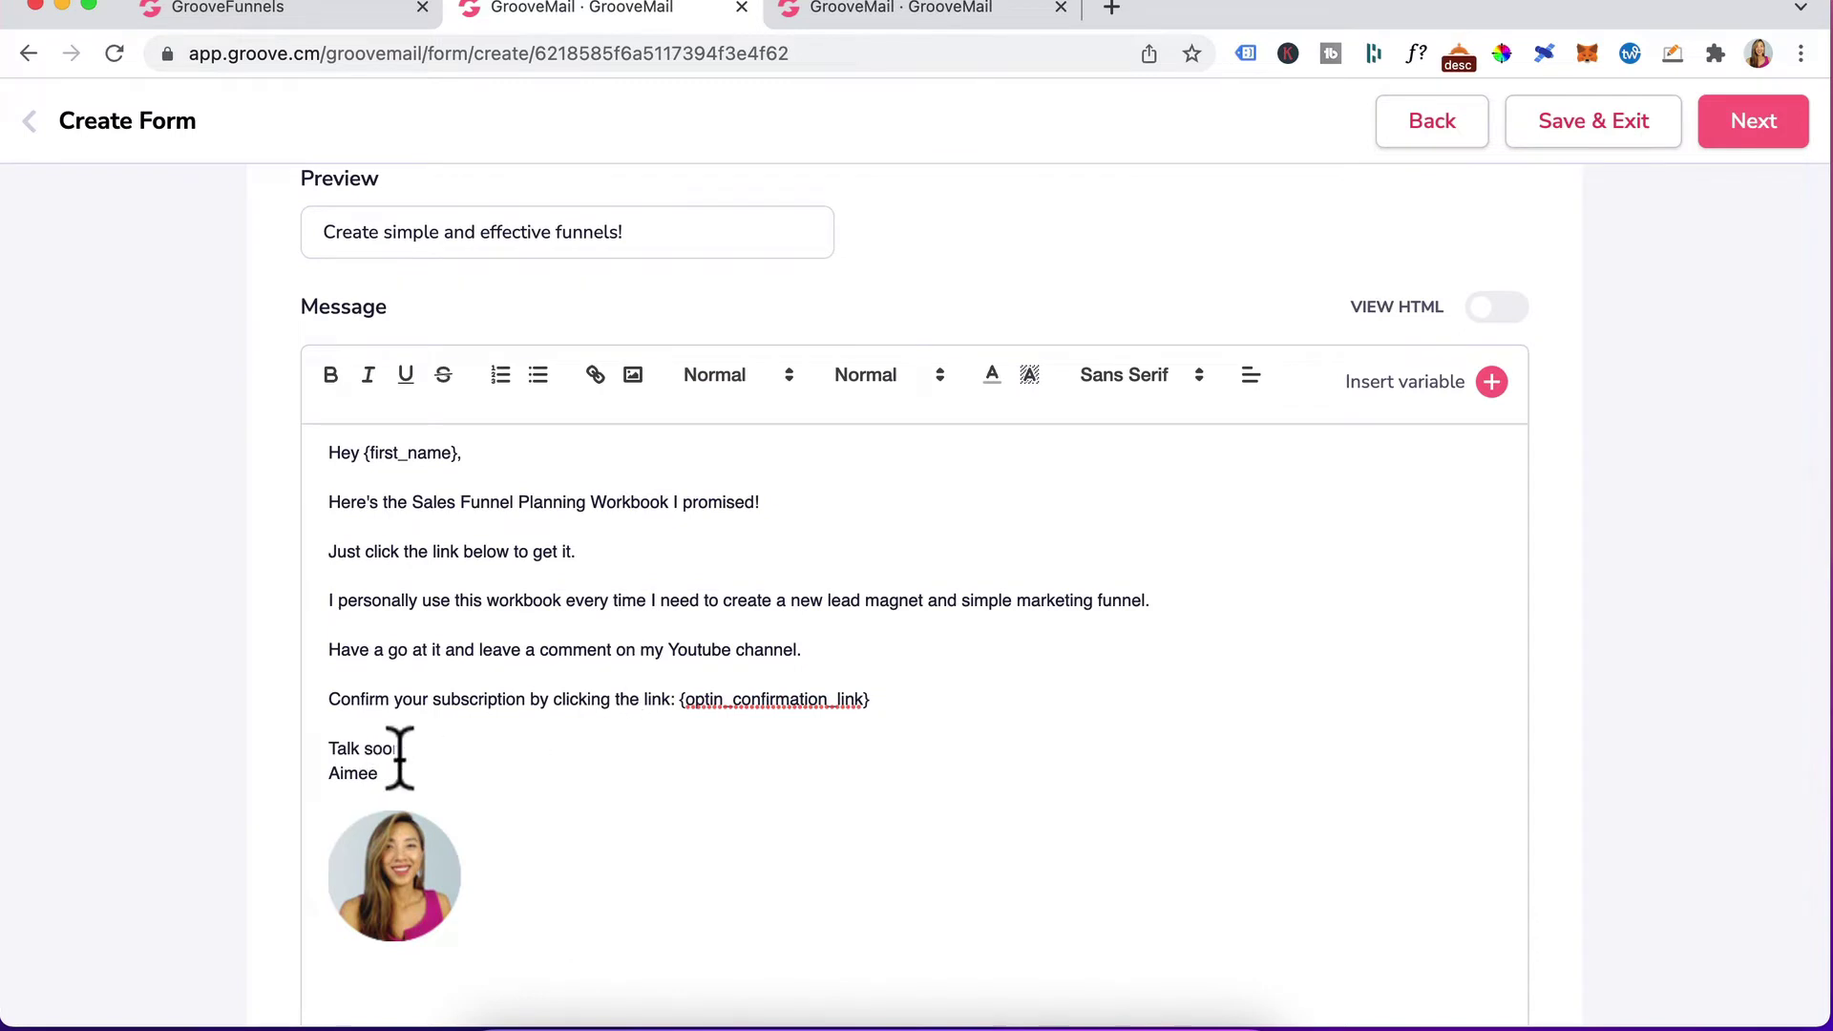
left_click_drag(380, 775, 254, 409)
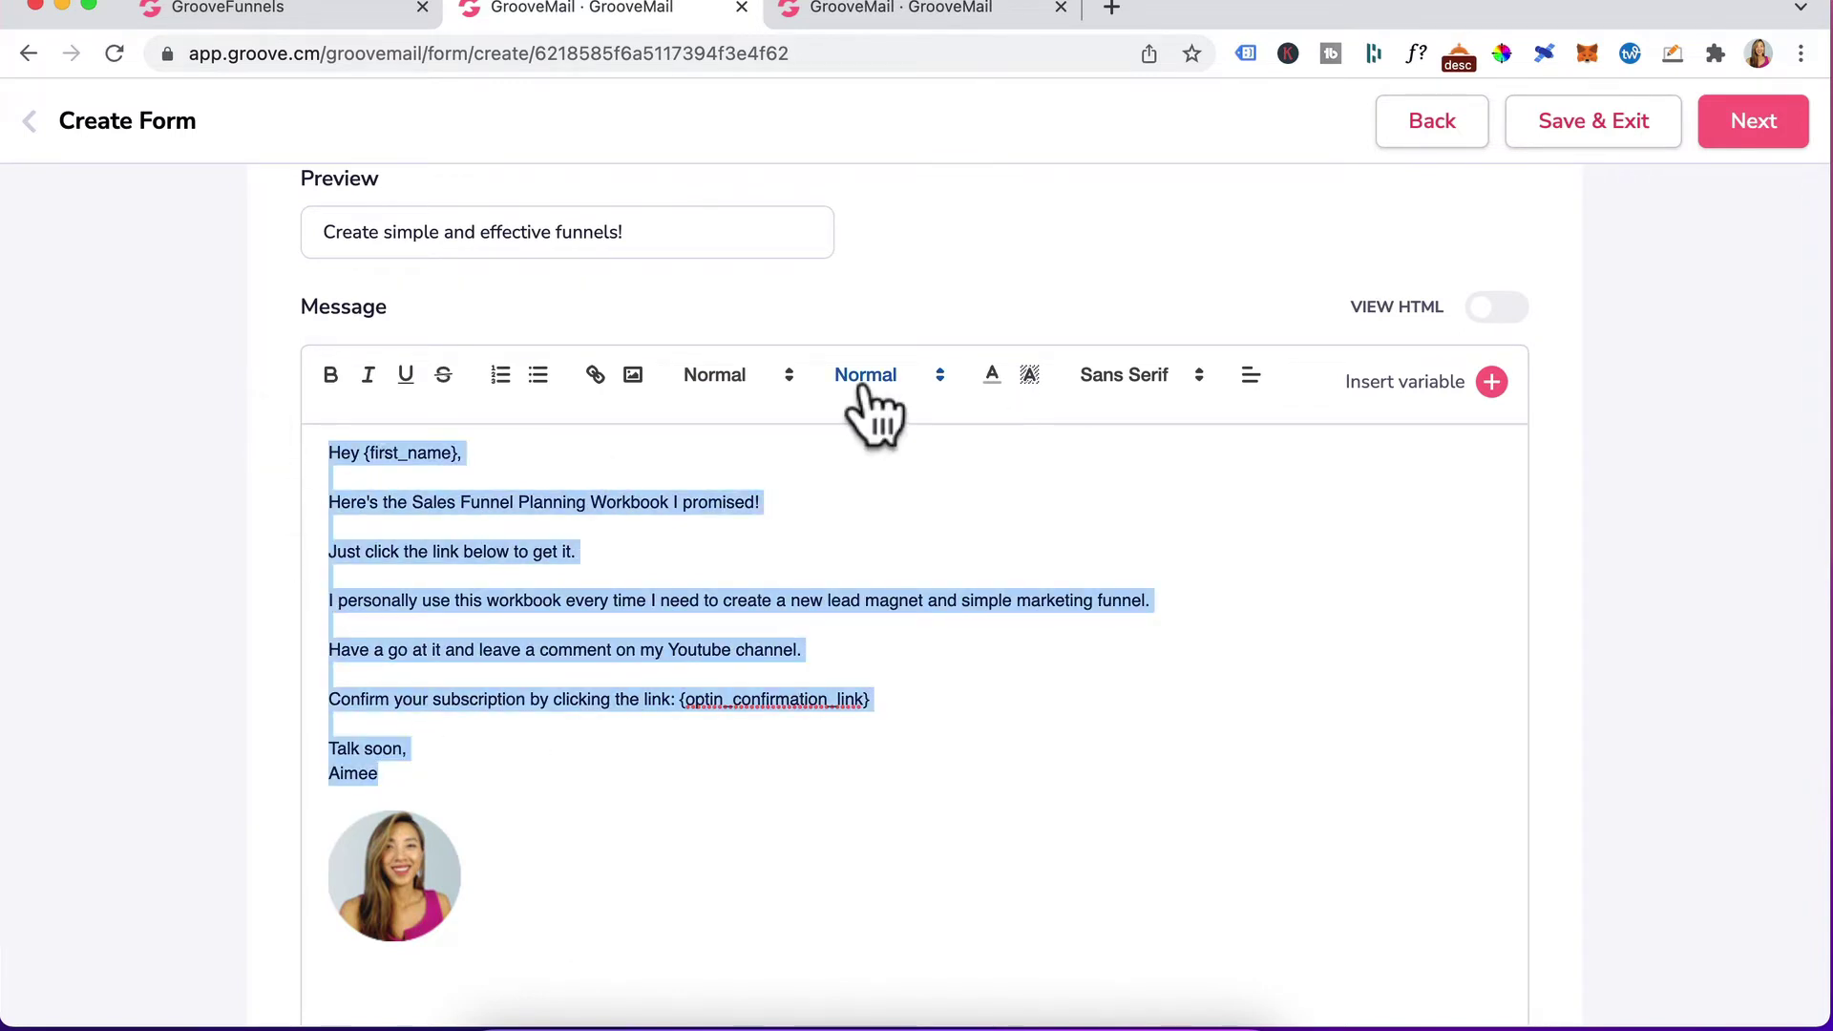
left_click(737, 375)
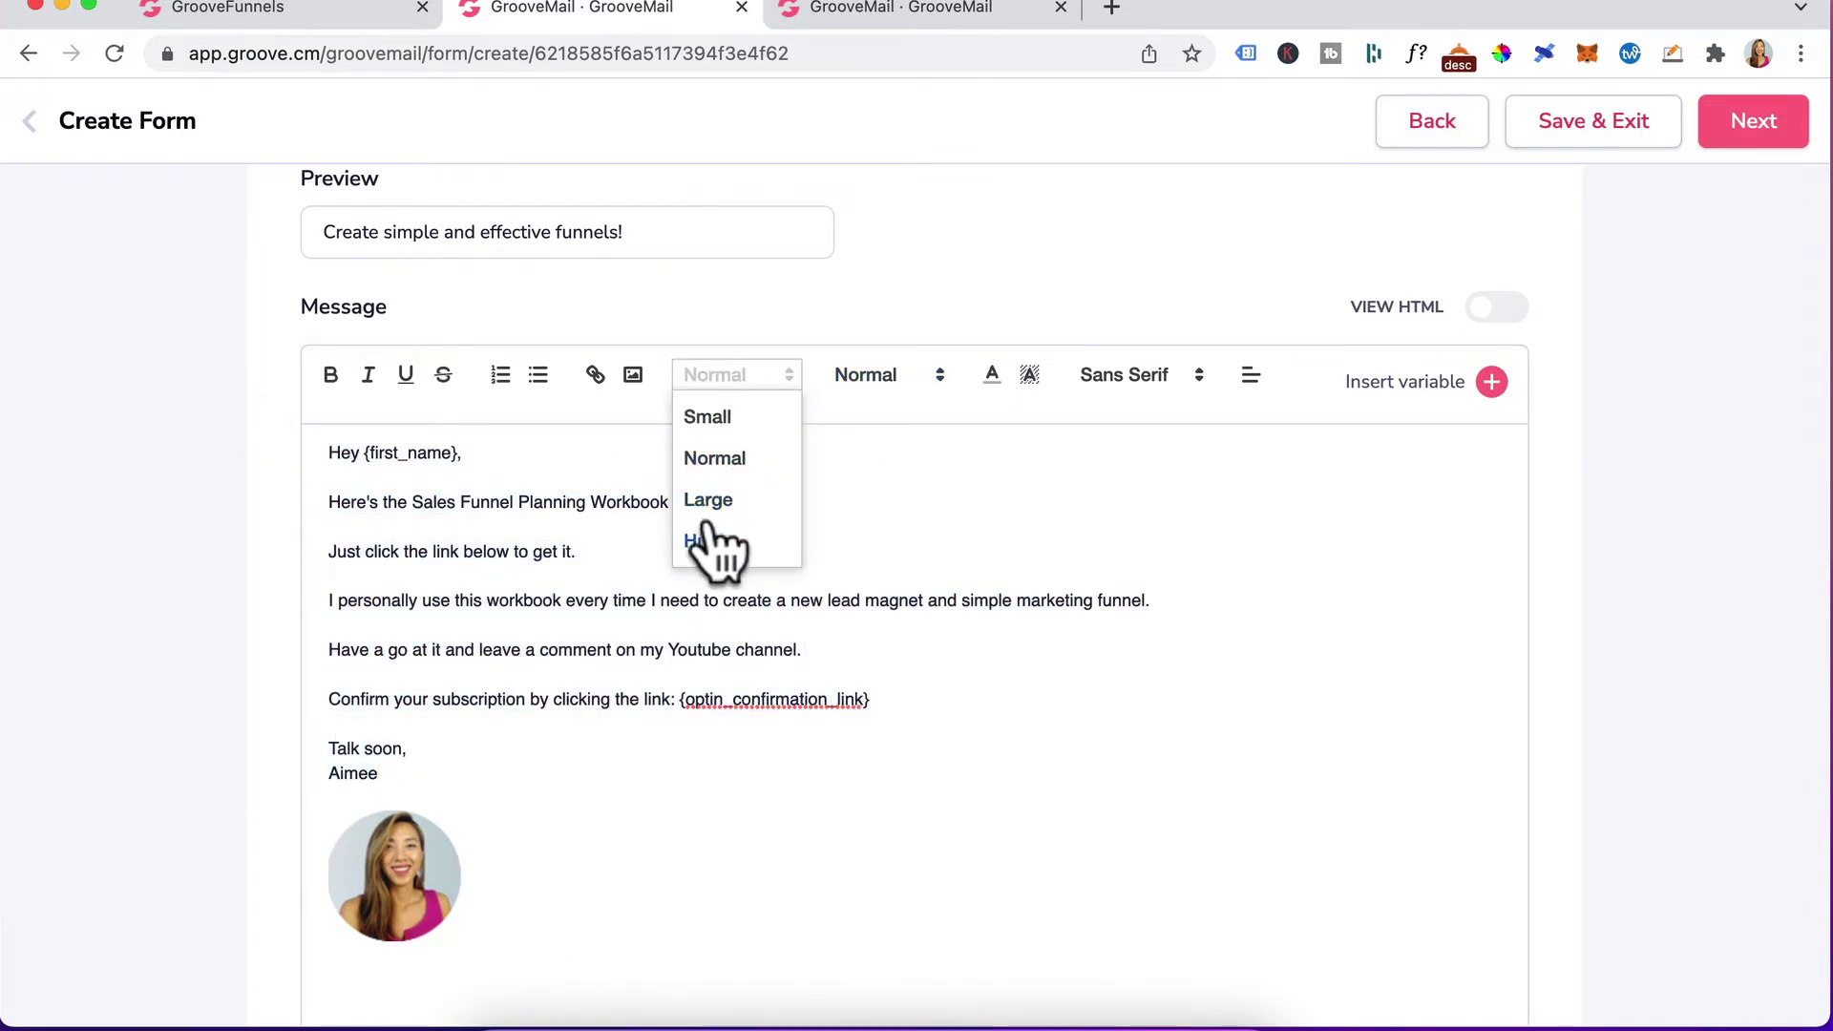
left_click(668, 593)
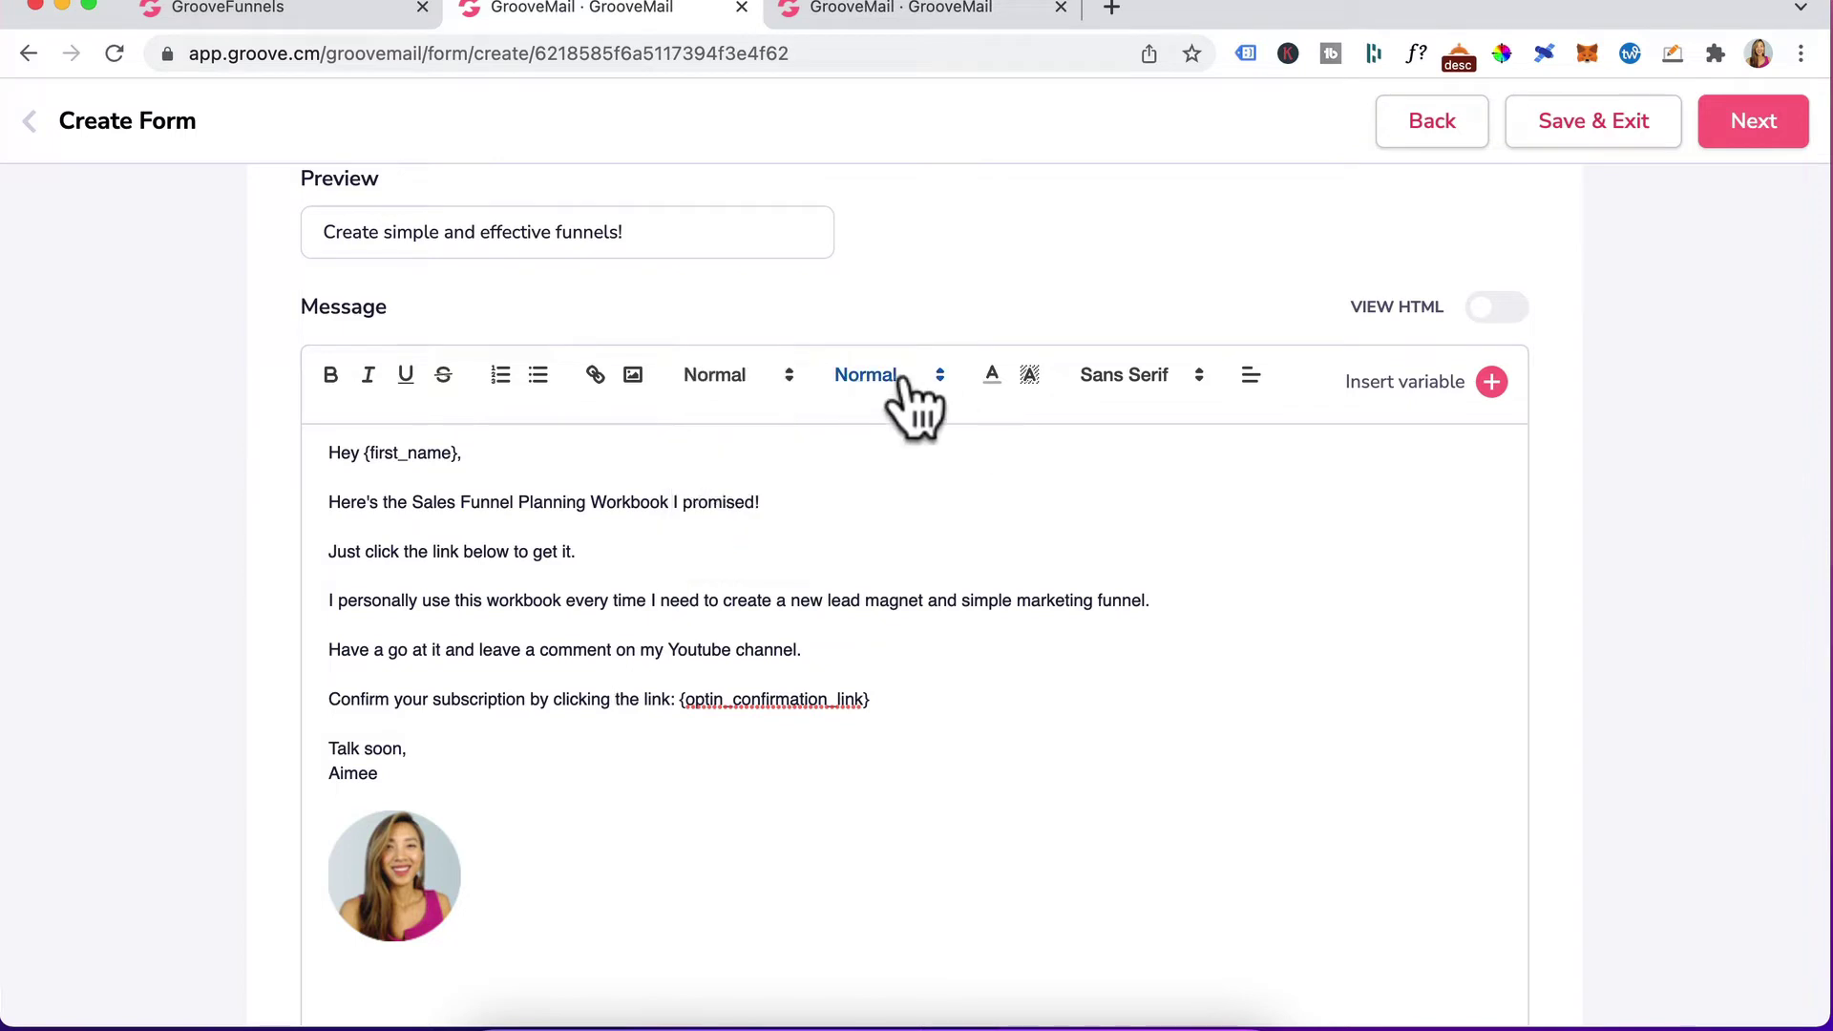
left_click(992, 378)
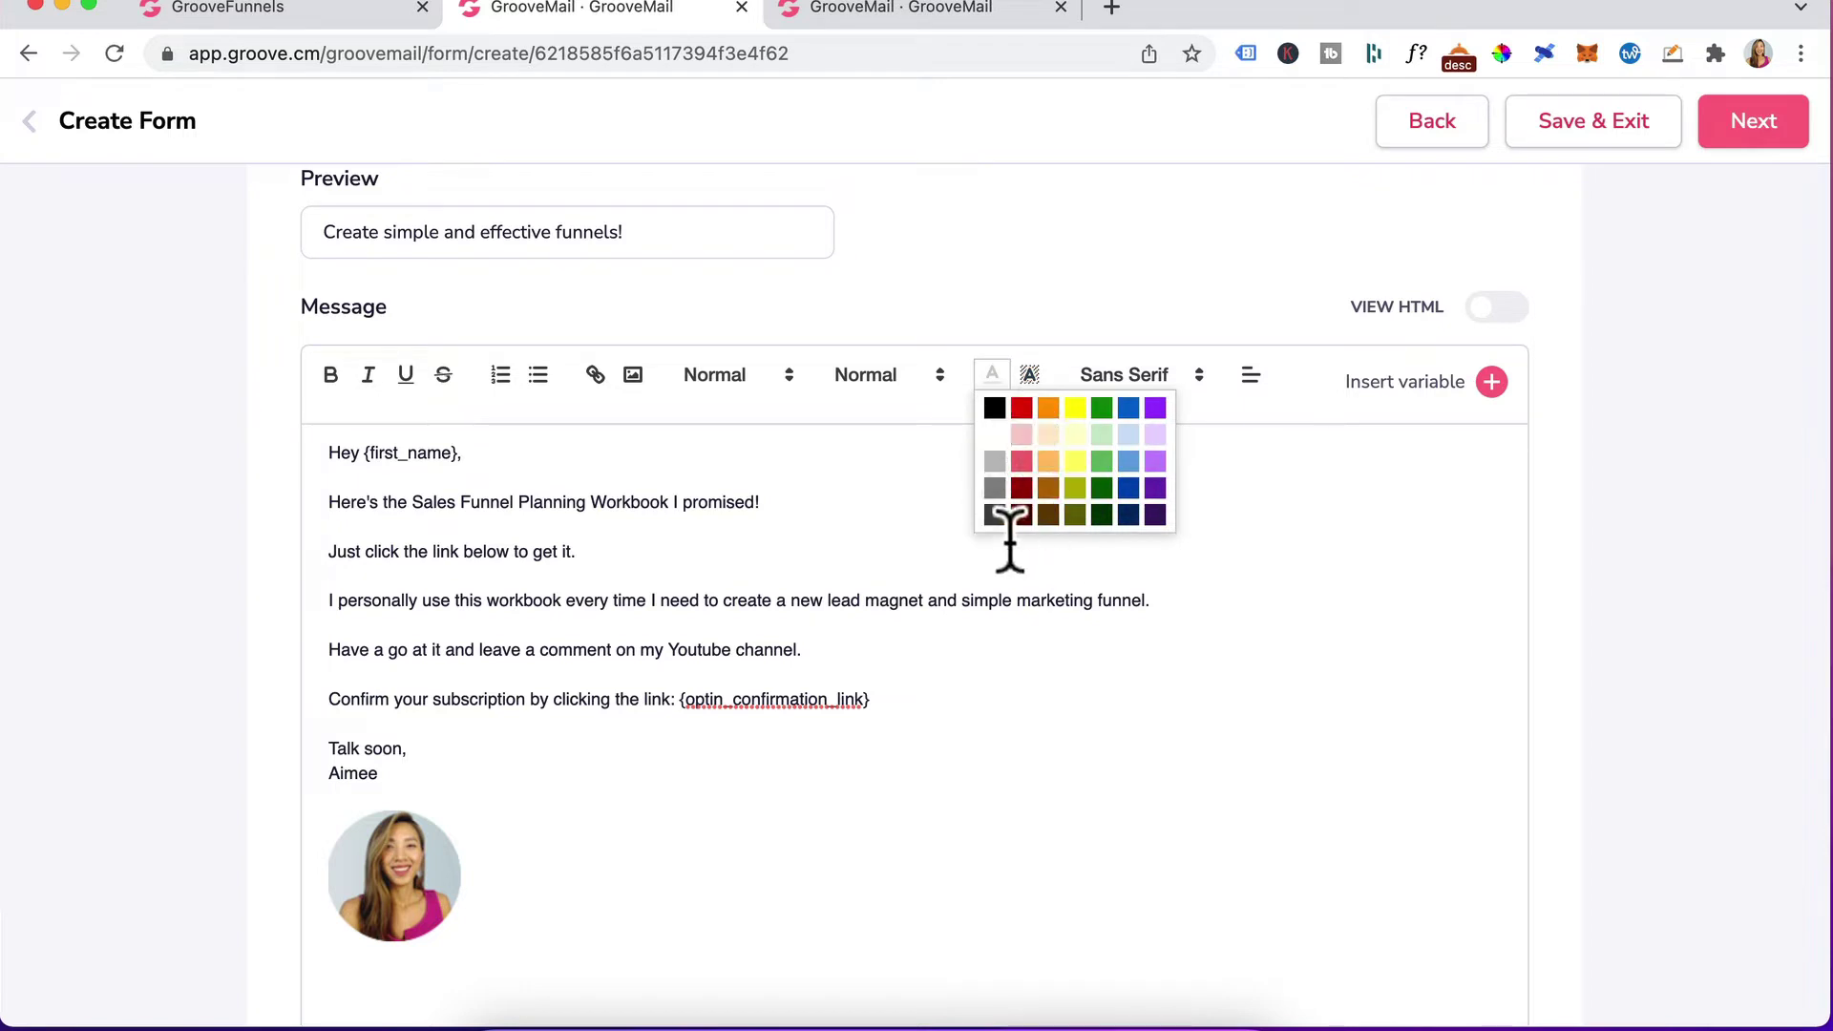
left_click(925, 604)
left_click_drag(925, 600, 827, 599)
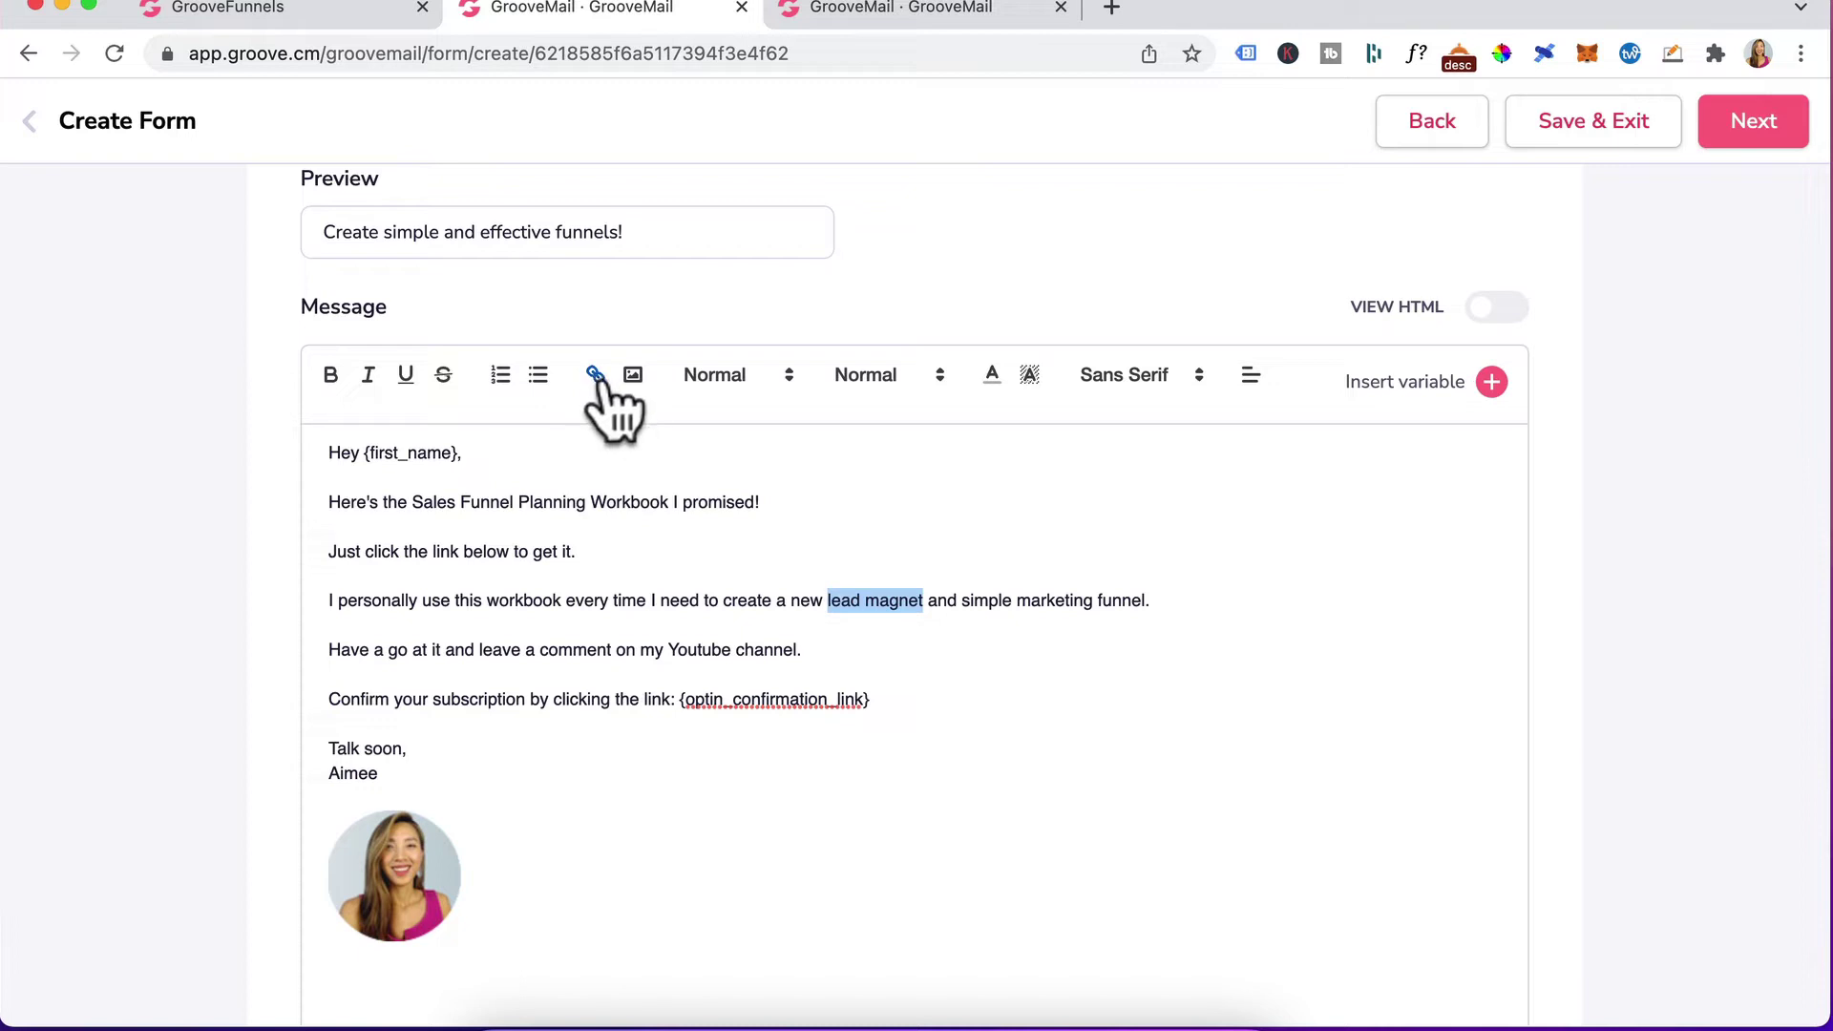
left_click(595, 375)
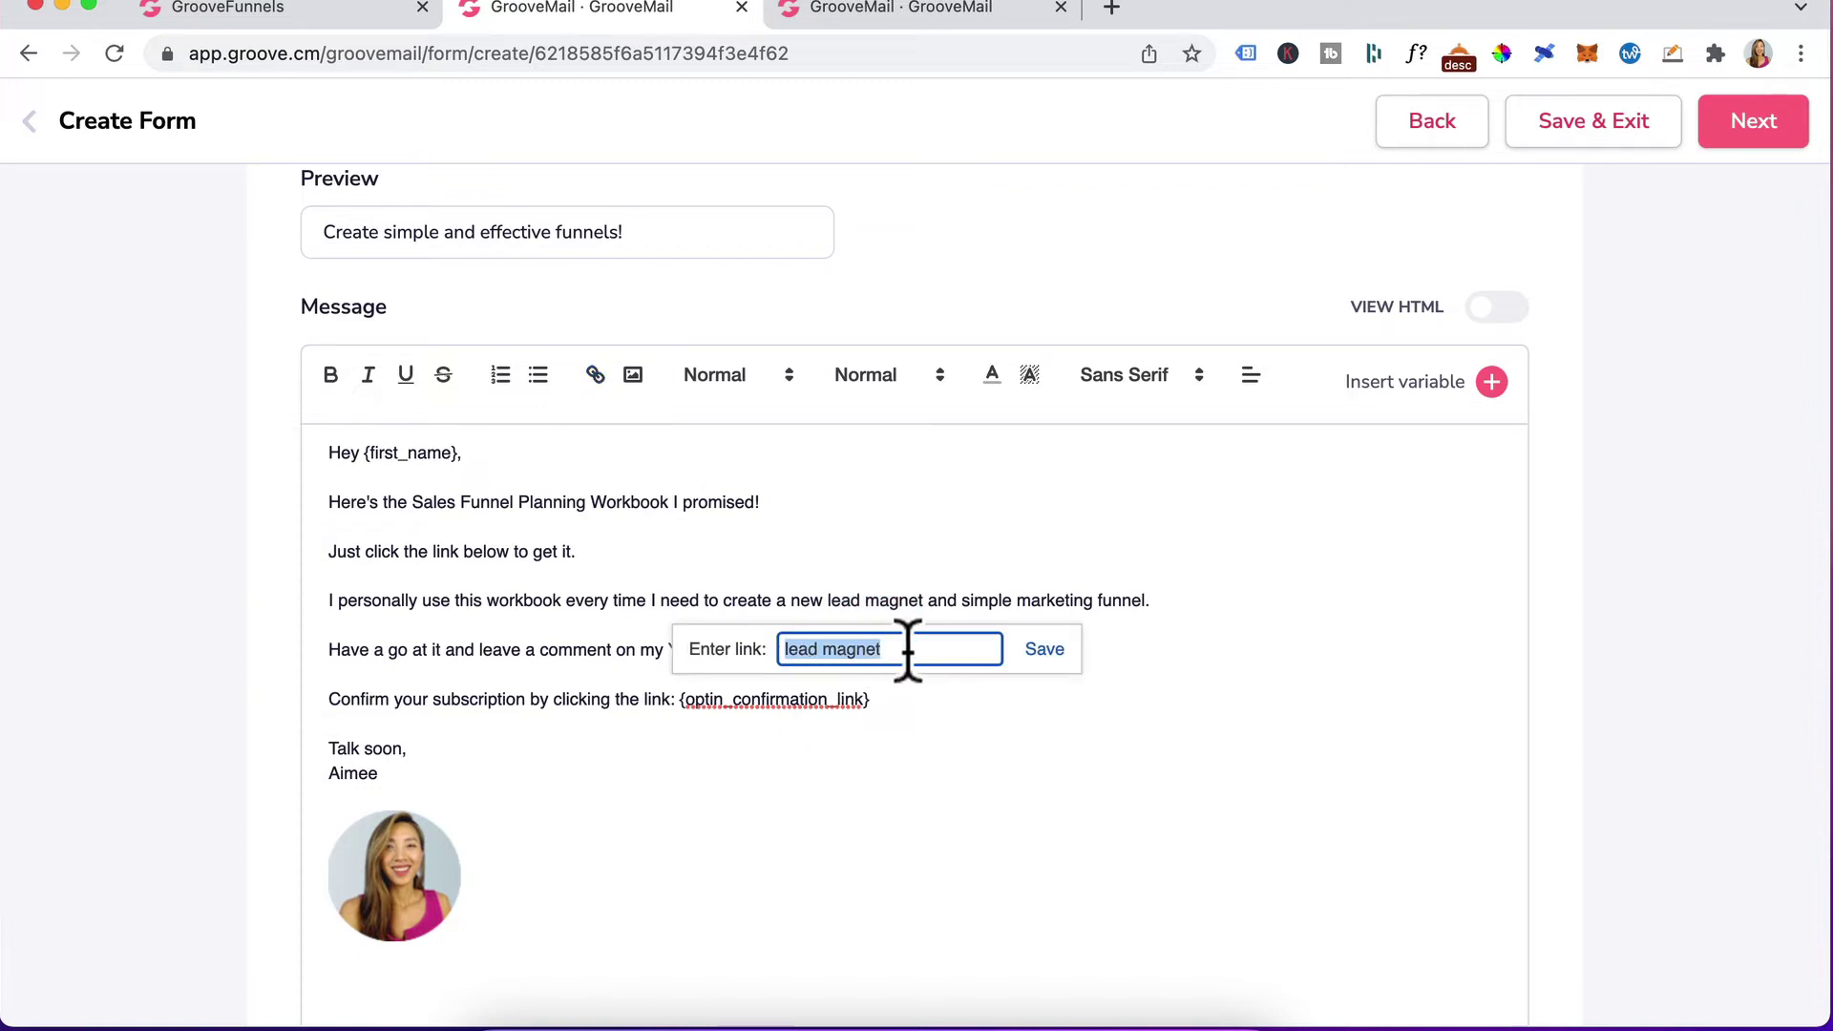
type("url")
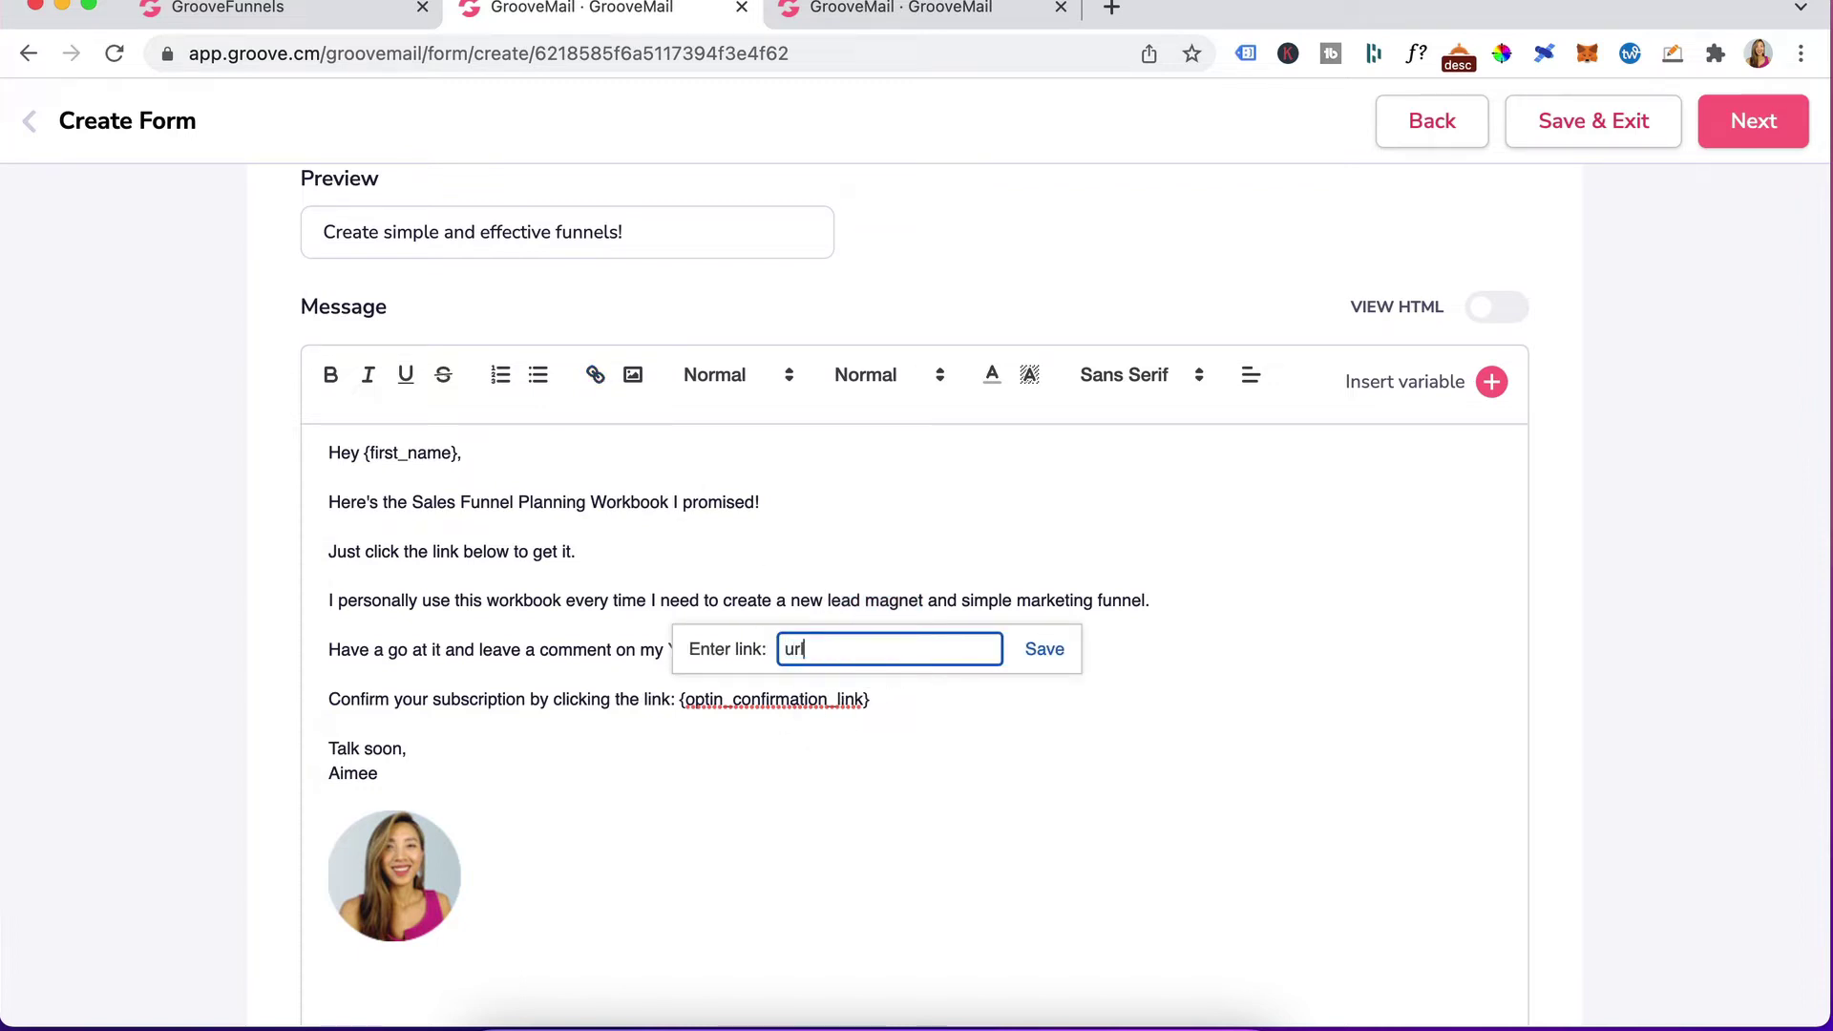
left_click(1265, 617)
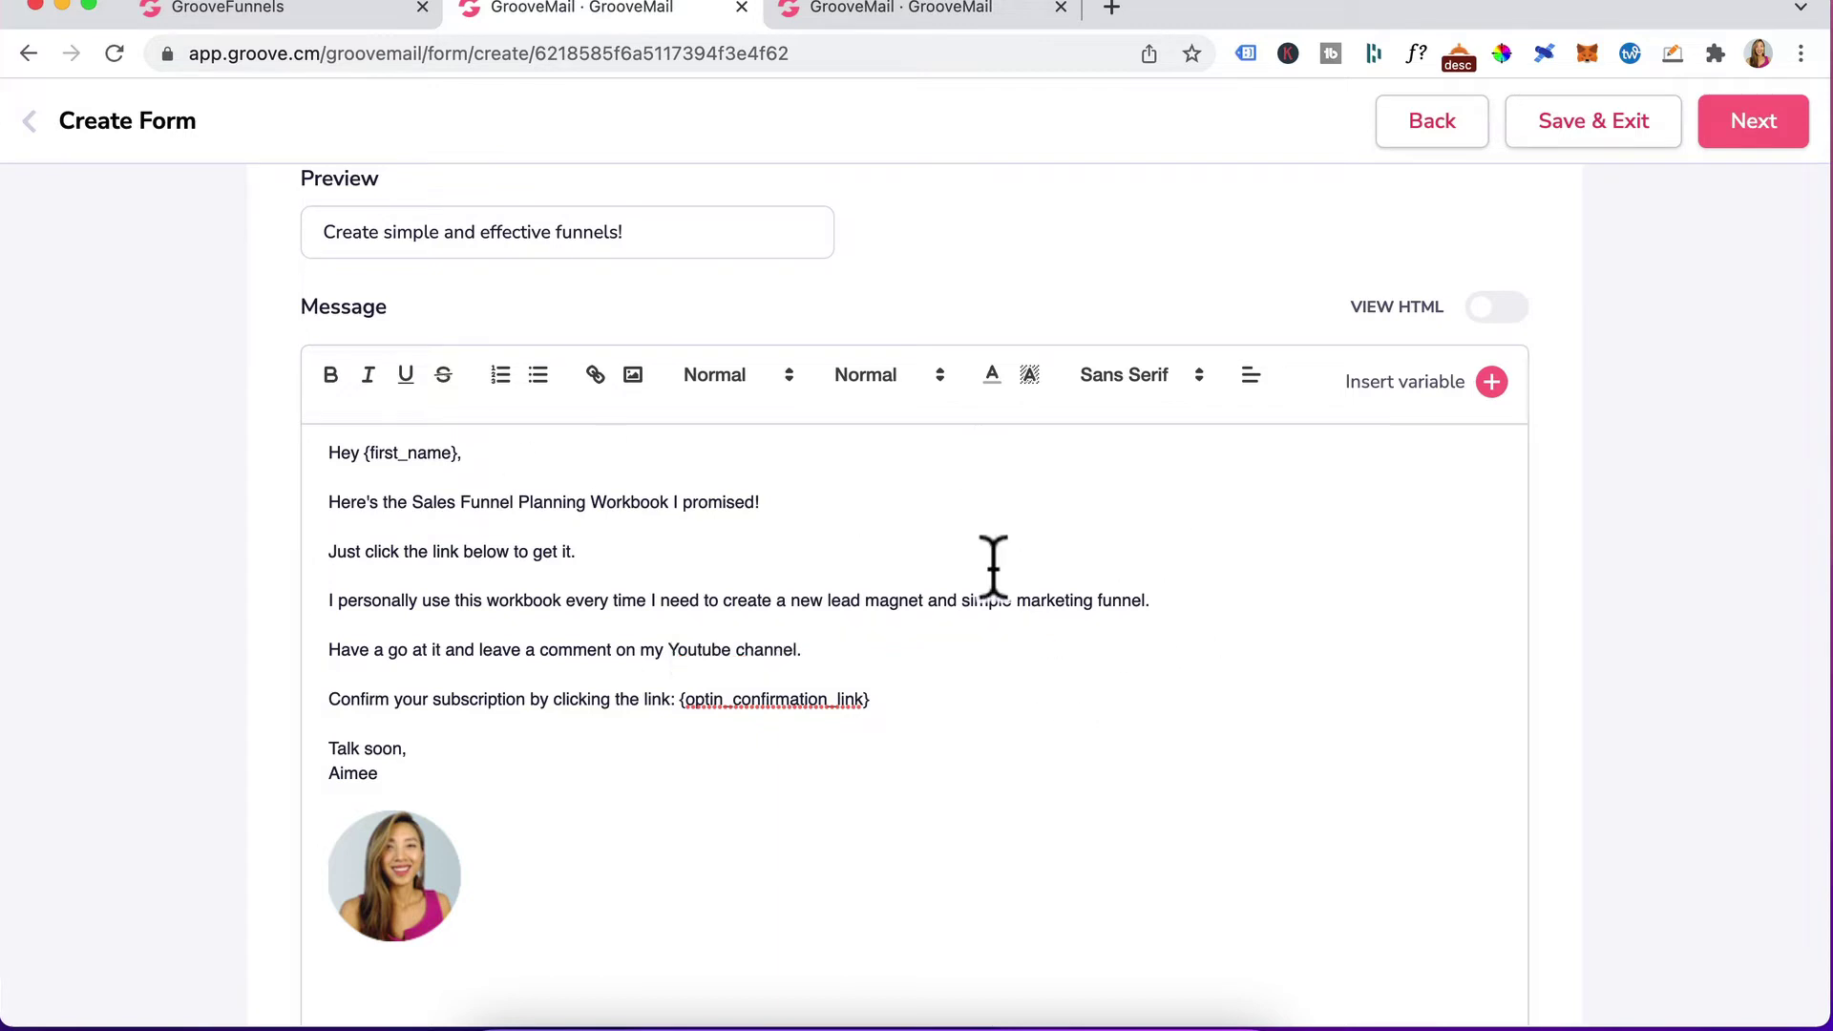
scroll(1710, 769, "down", 5)
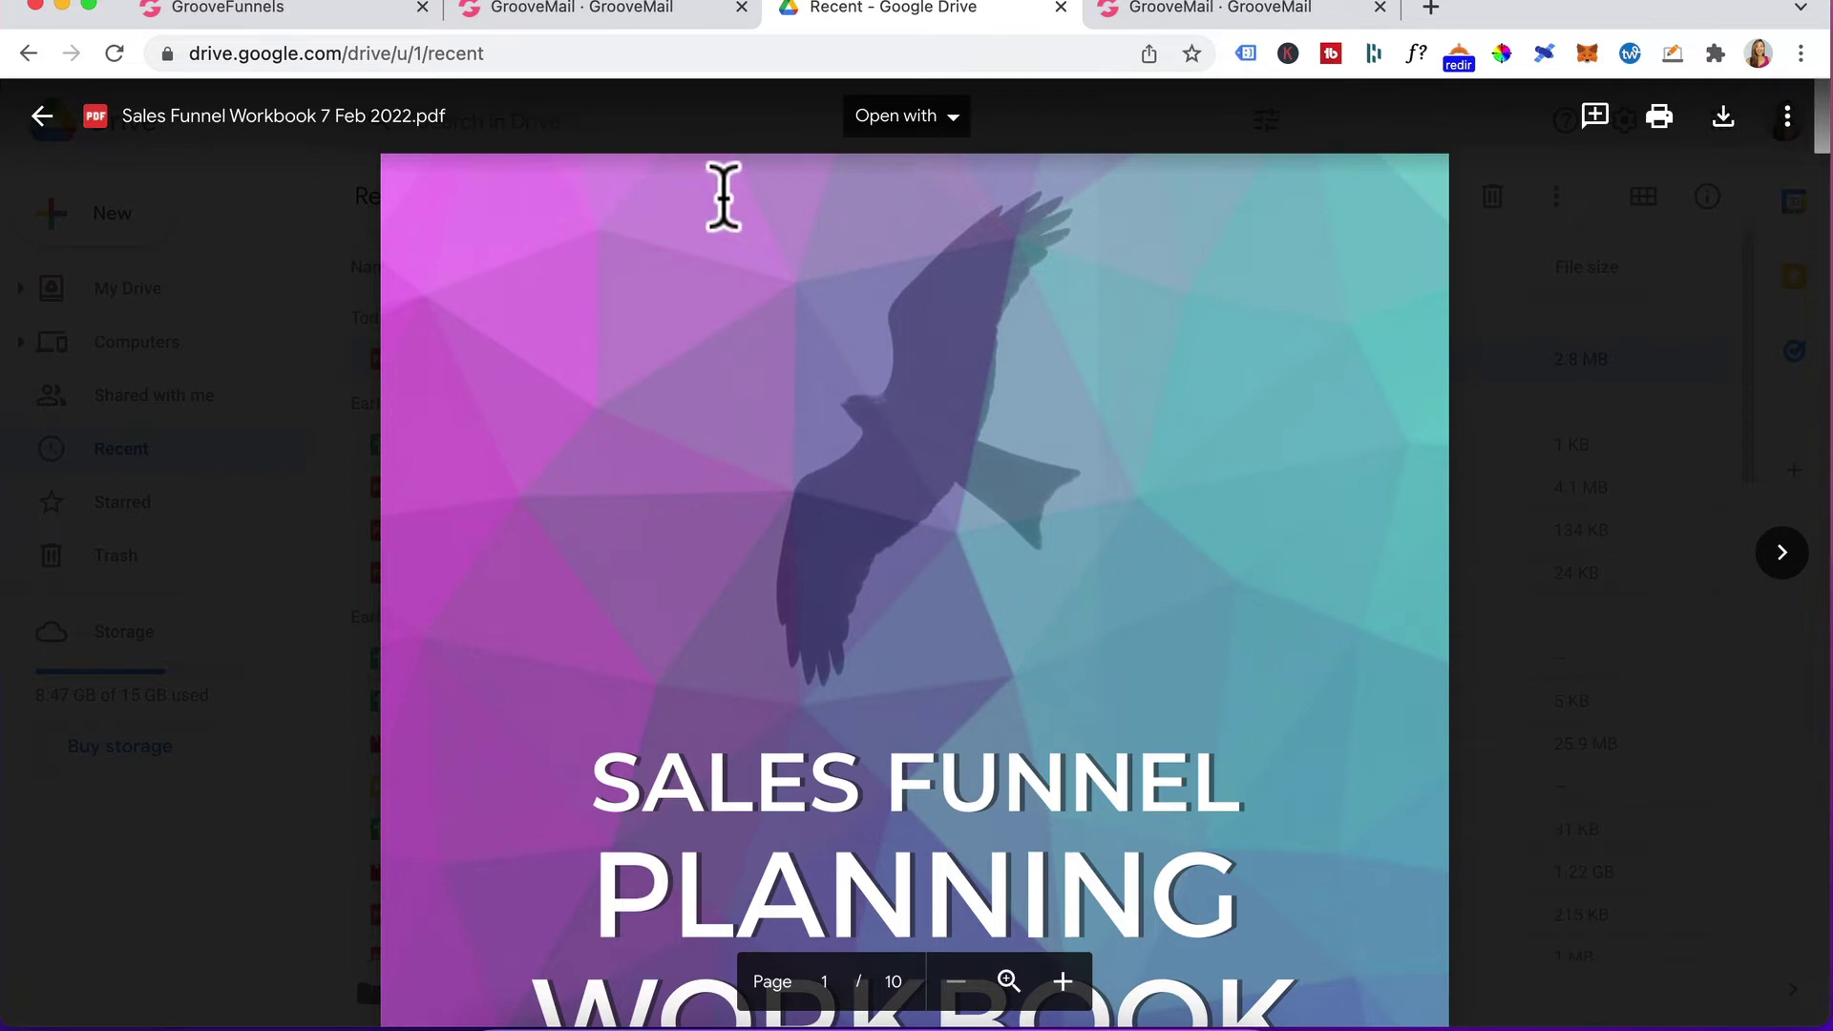
Paste the workbook's Google Drive link into the form's Confirmation page url field.
left_click(643, 10)
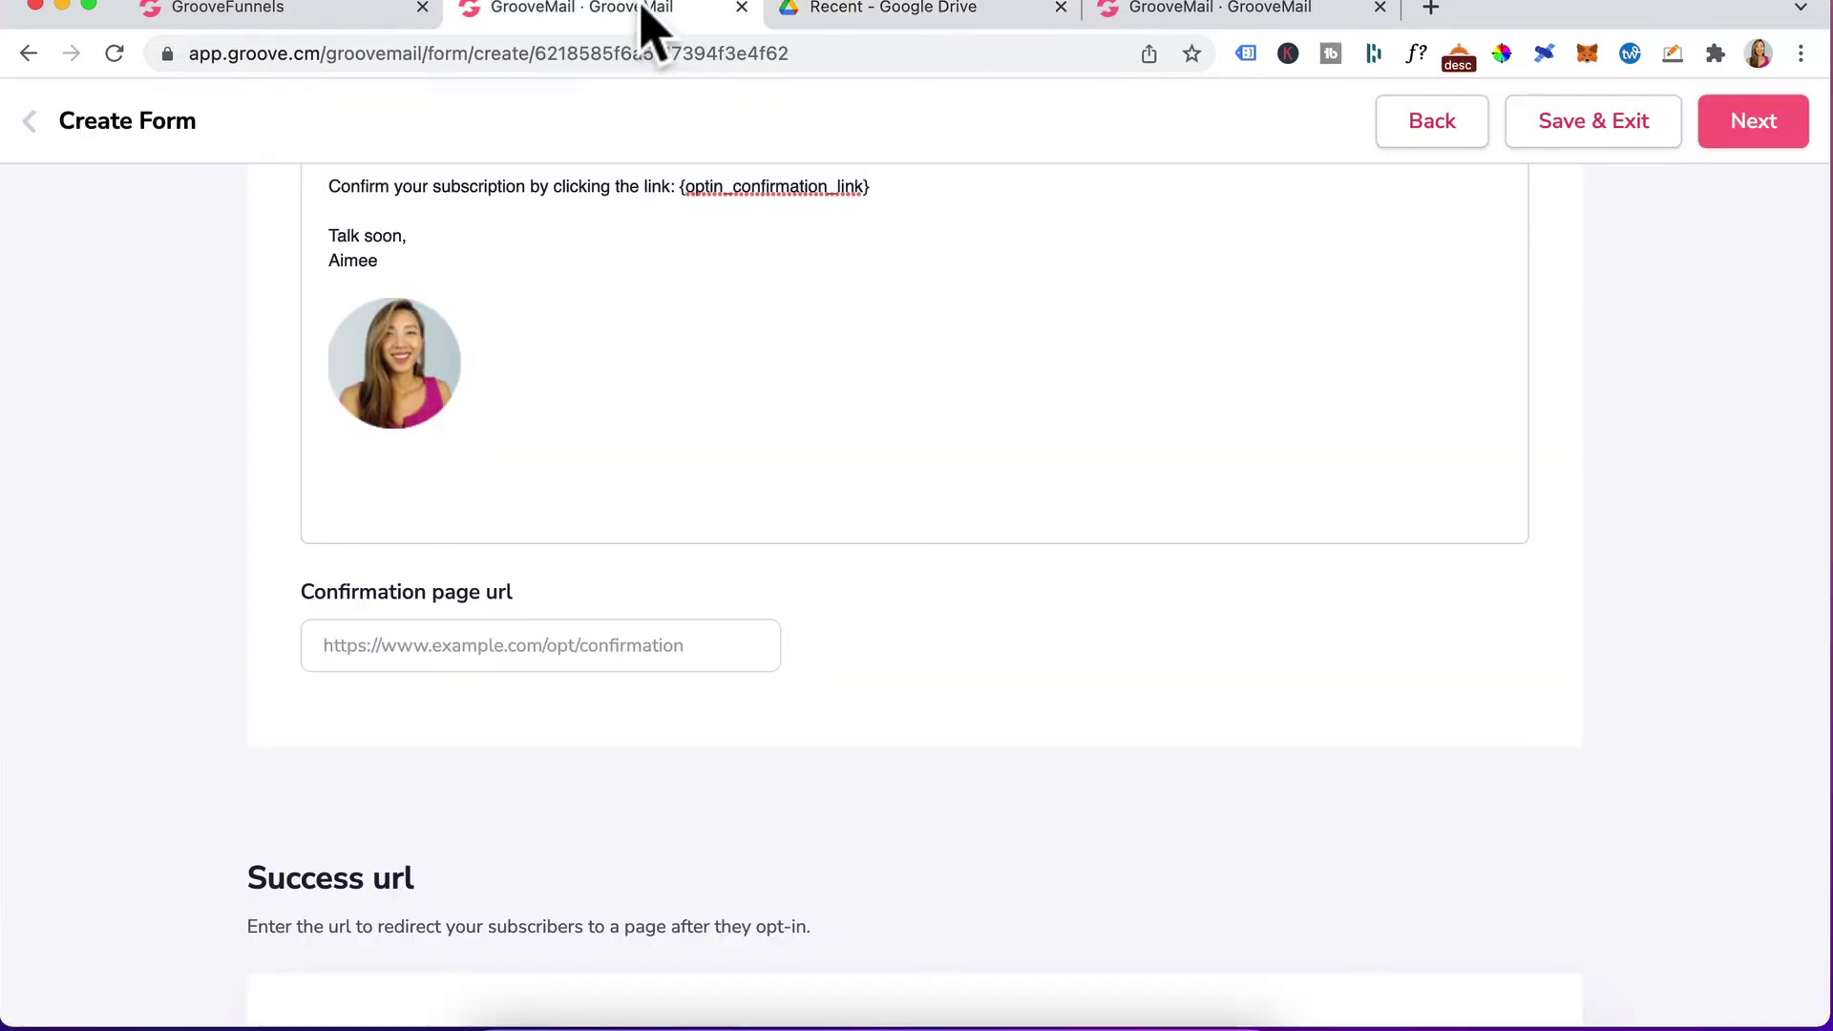
left_click(397, 644)
key("super+v")
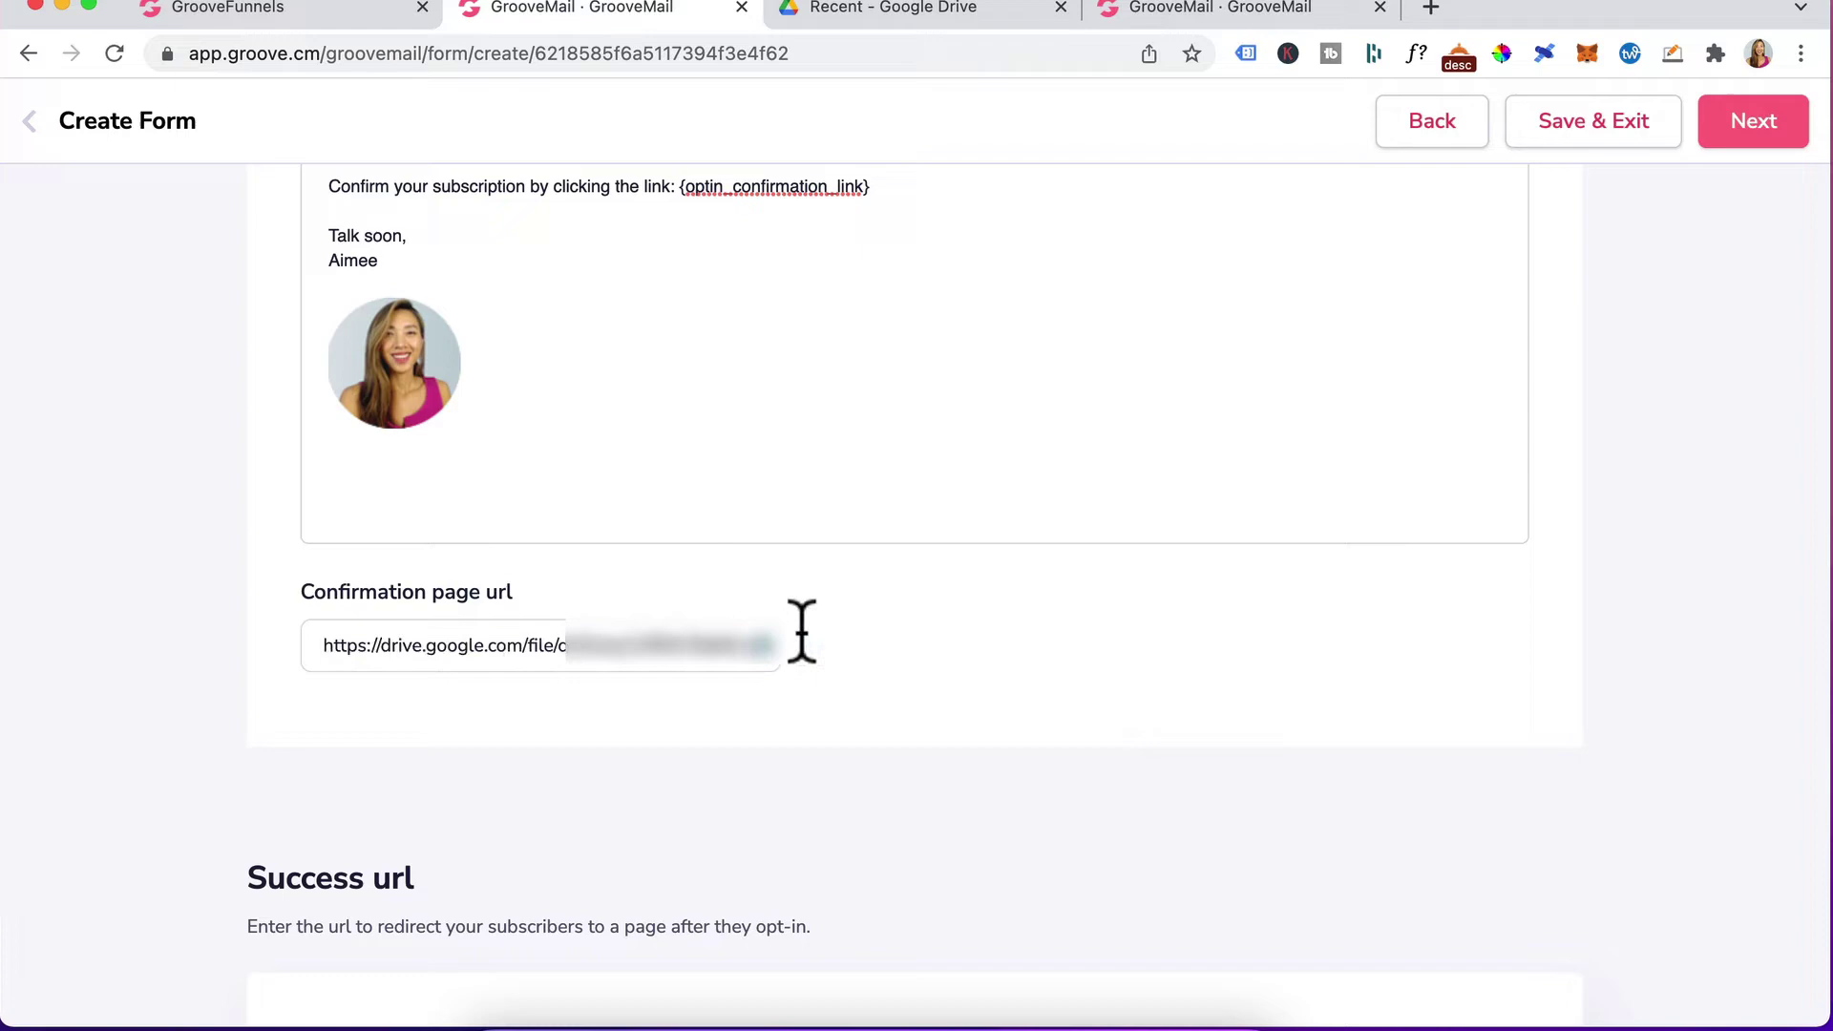
scroll(722, 652, "down", 7)
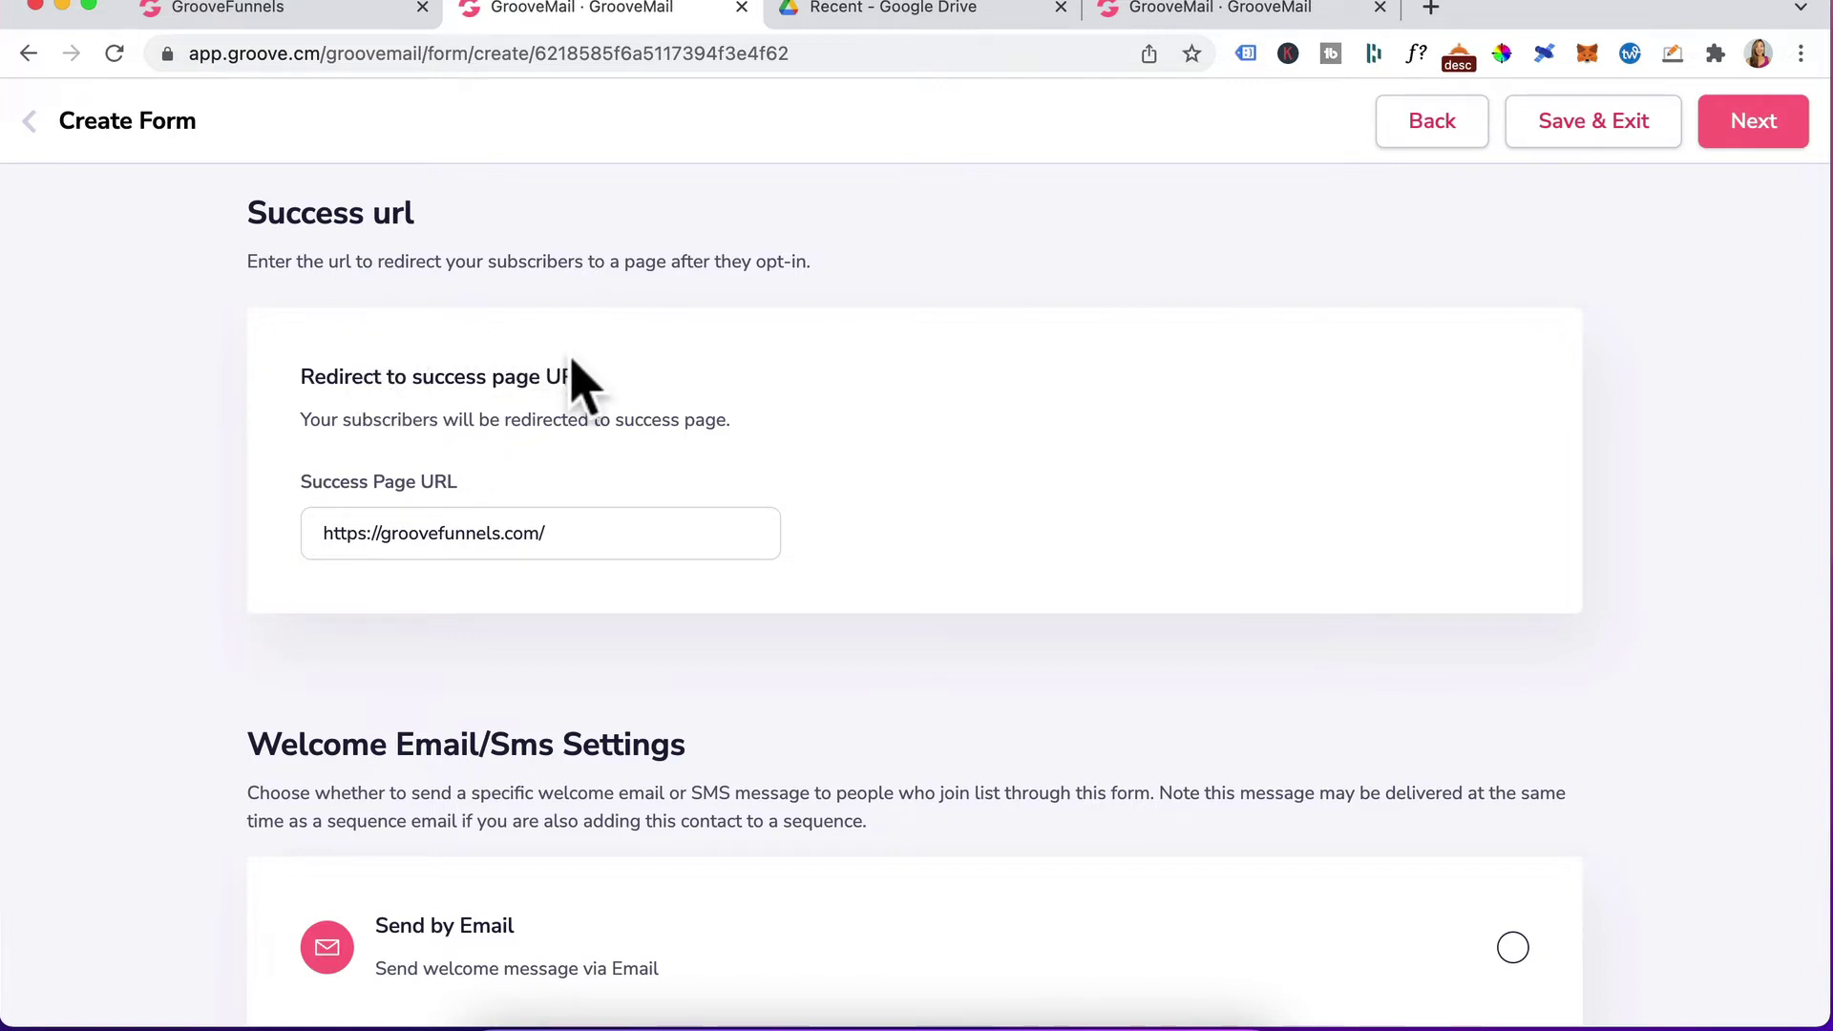
Bring up the Workbook Thank-you page in the GroovePages builder.
left_click(342, 19)
scroll(1056, 634, "down", 6)
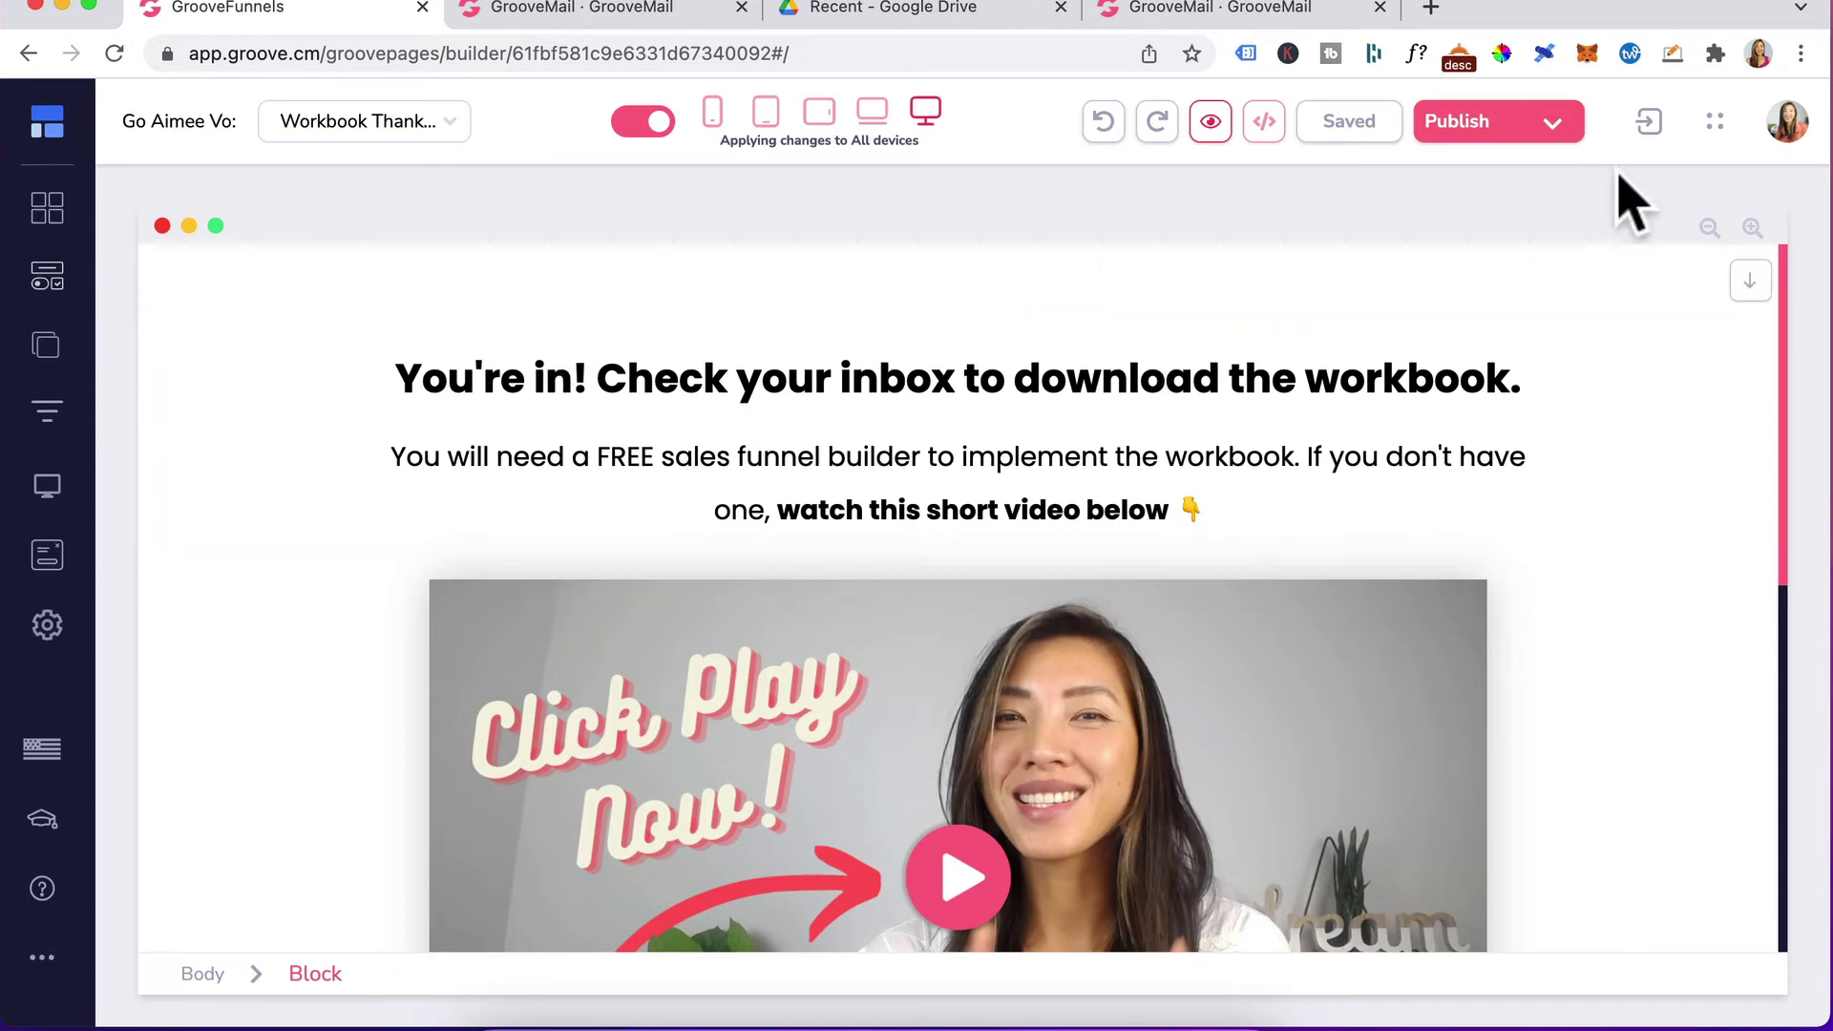
Publish the thank-you page, copy its live link, and go back to the GrooveMail form.
left_click(1571, 139)
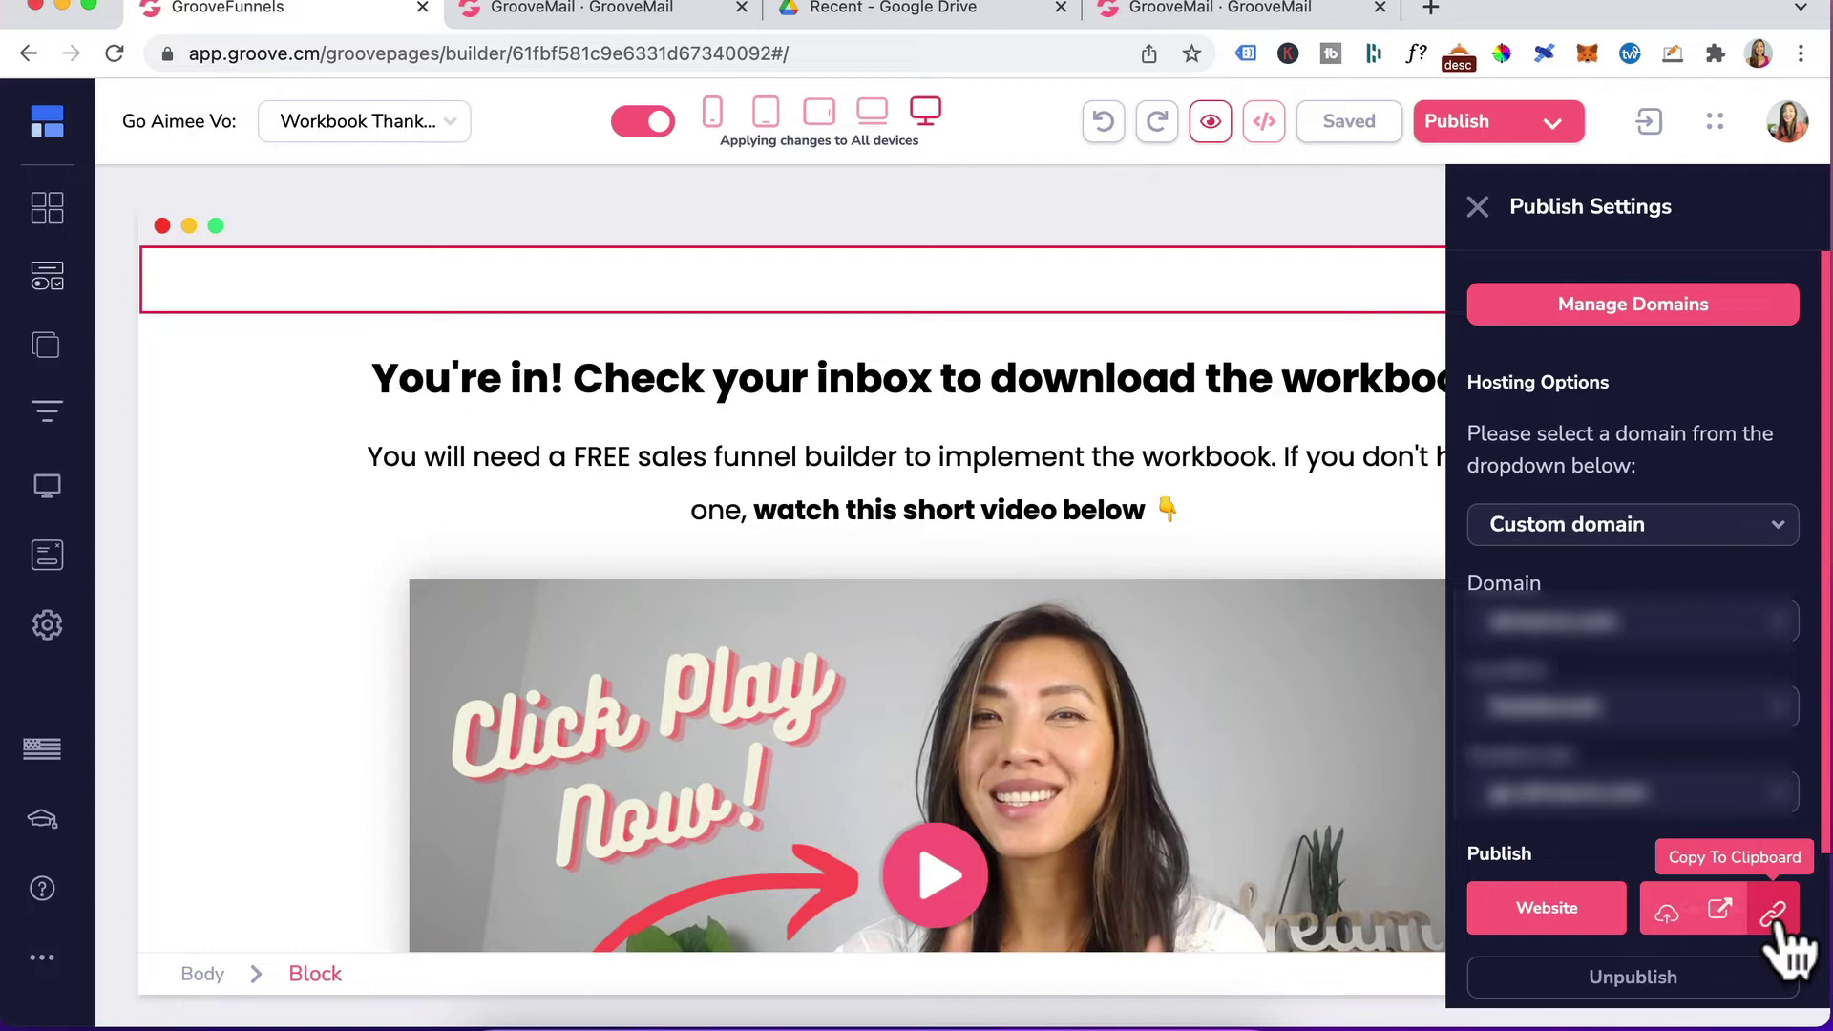
left_click(1774, 912)
key("ctrl+Tab")
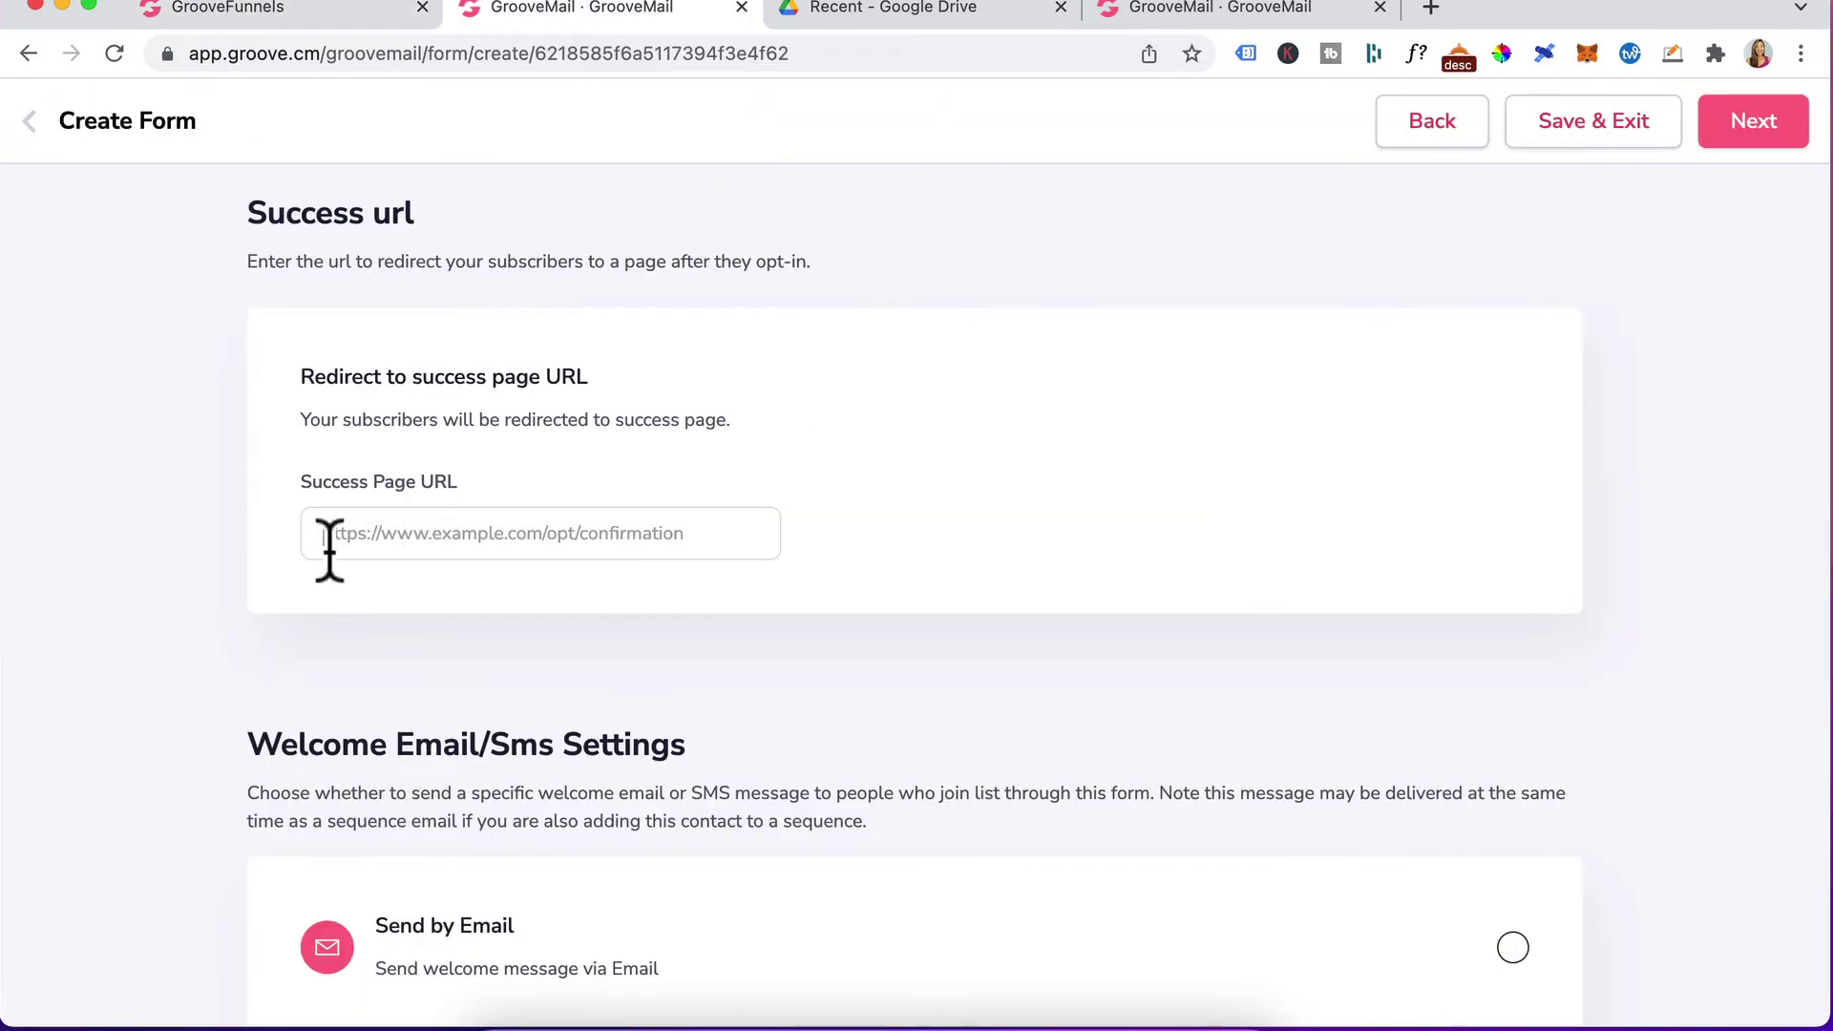
Paste the thank-you page link into Success Page URL and scroll to the welcome message settings.
left_click(330, 549)
key("super+v")
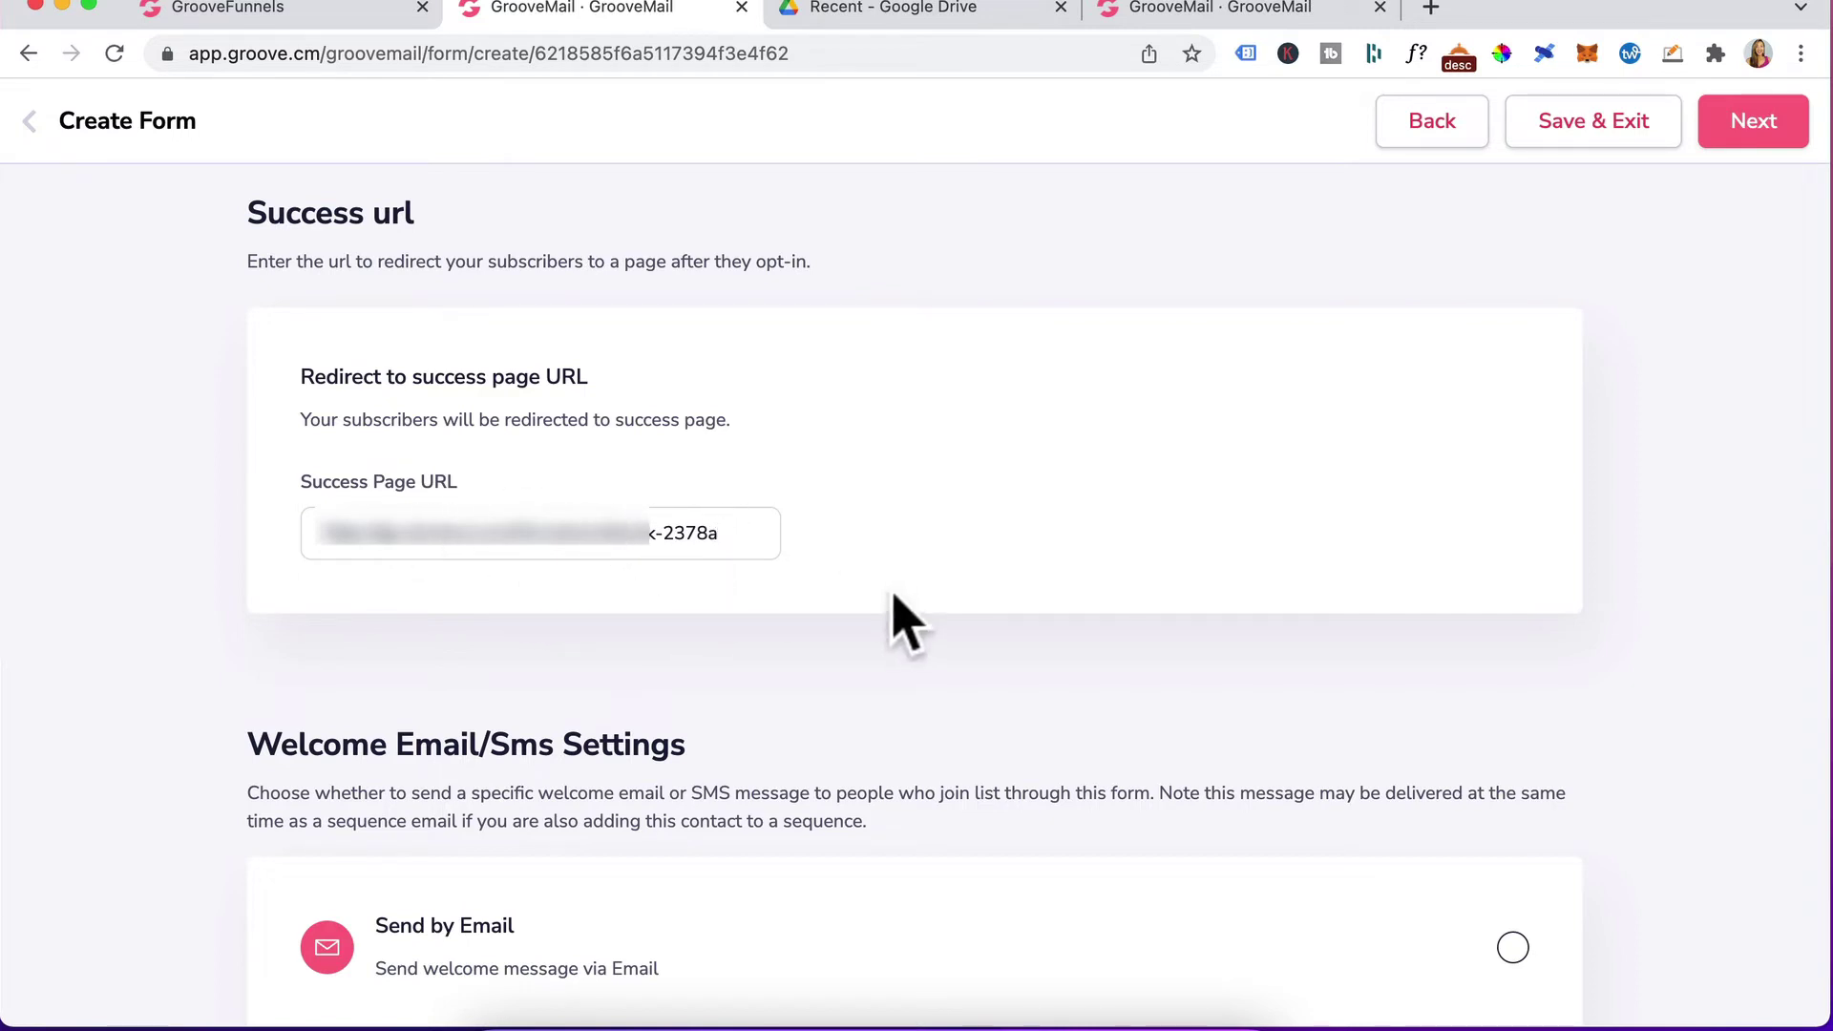
scroll(888, 744, "down", 5)
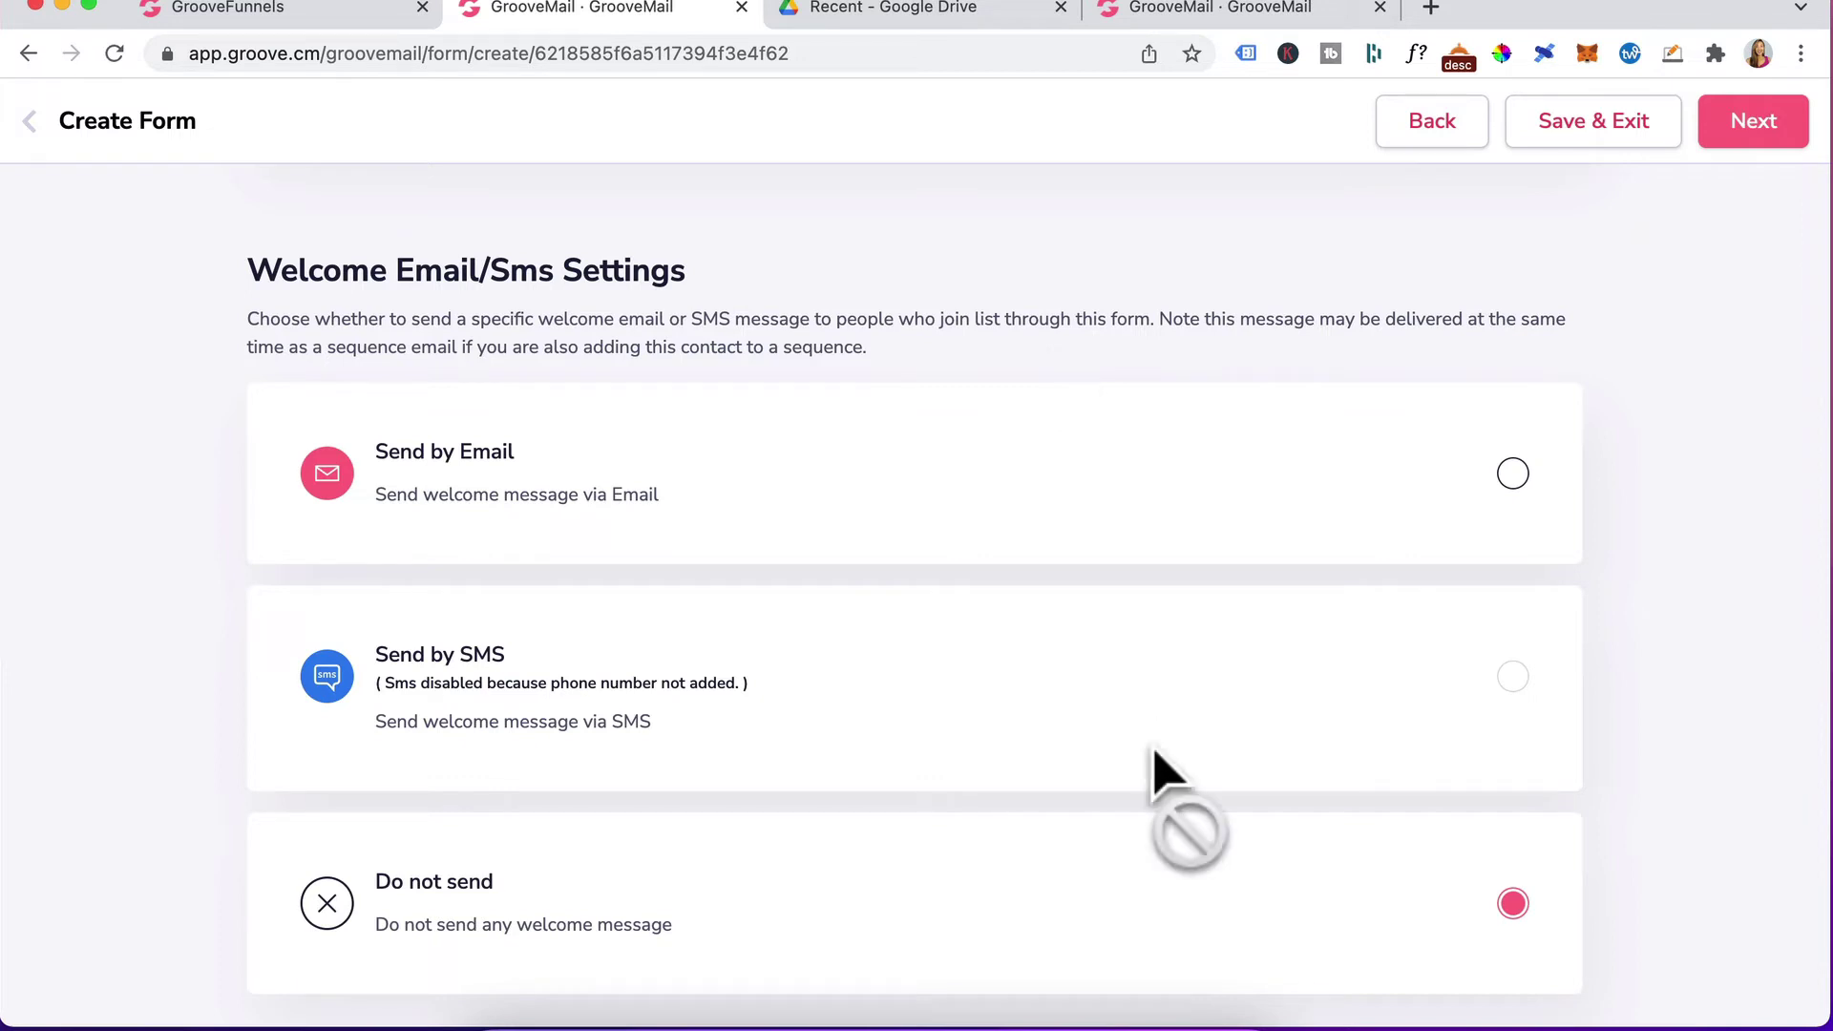
scroll(1141, 802, "down", 1)
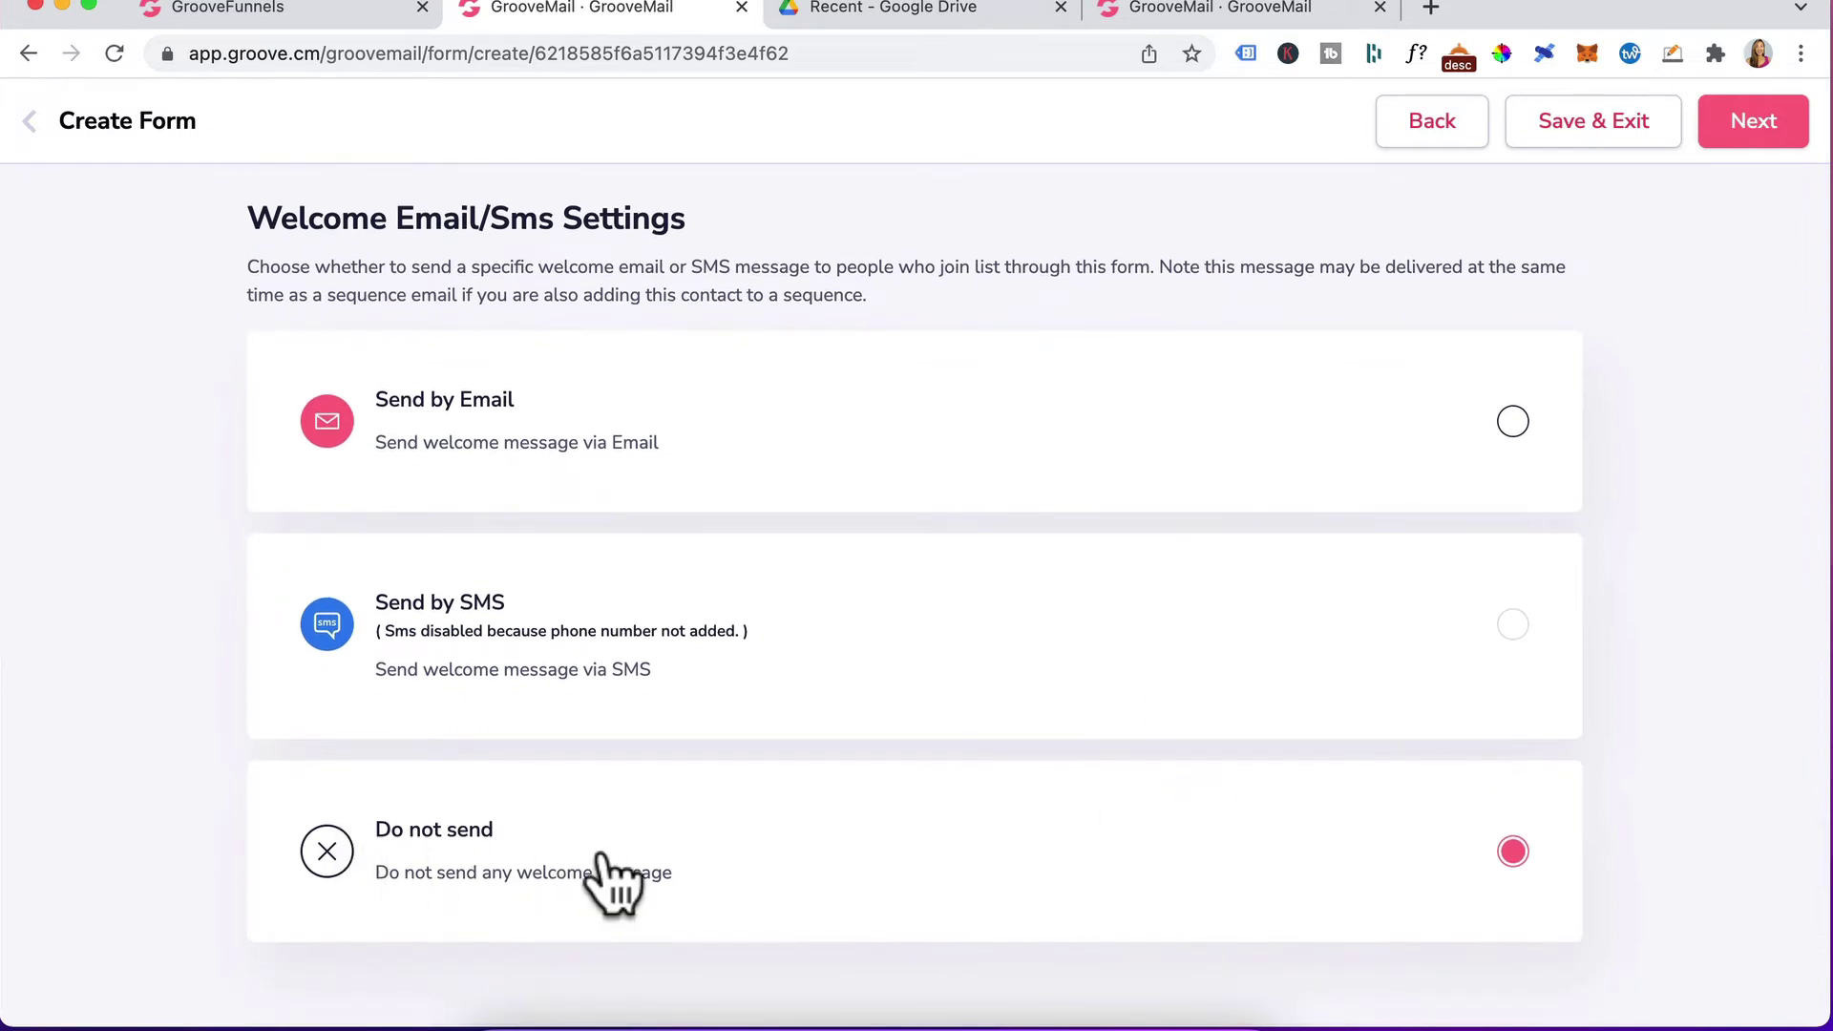
scroll(611, 878, "down", 10)
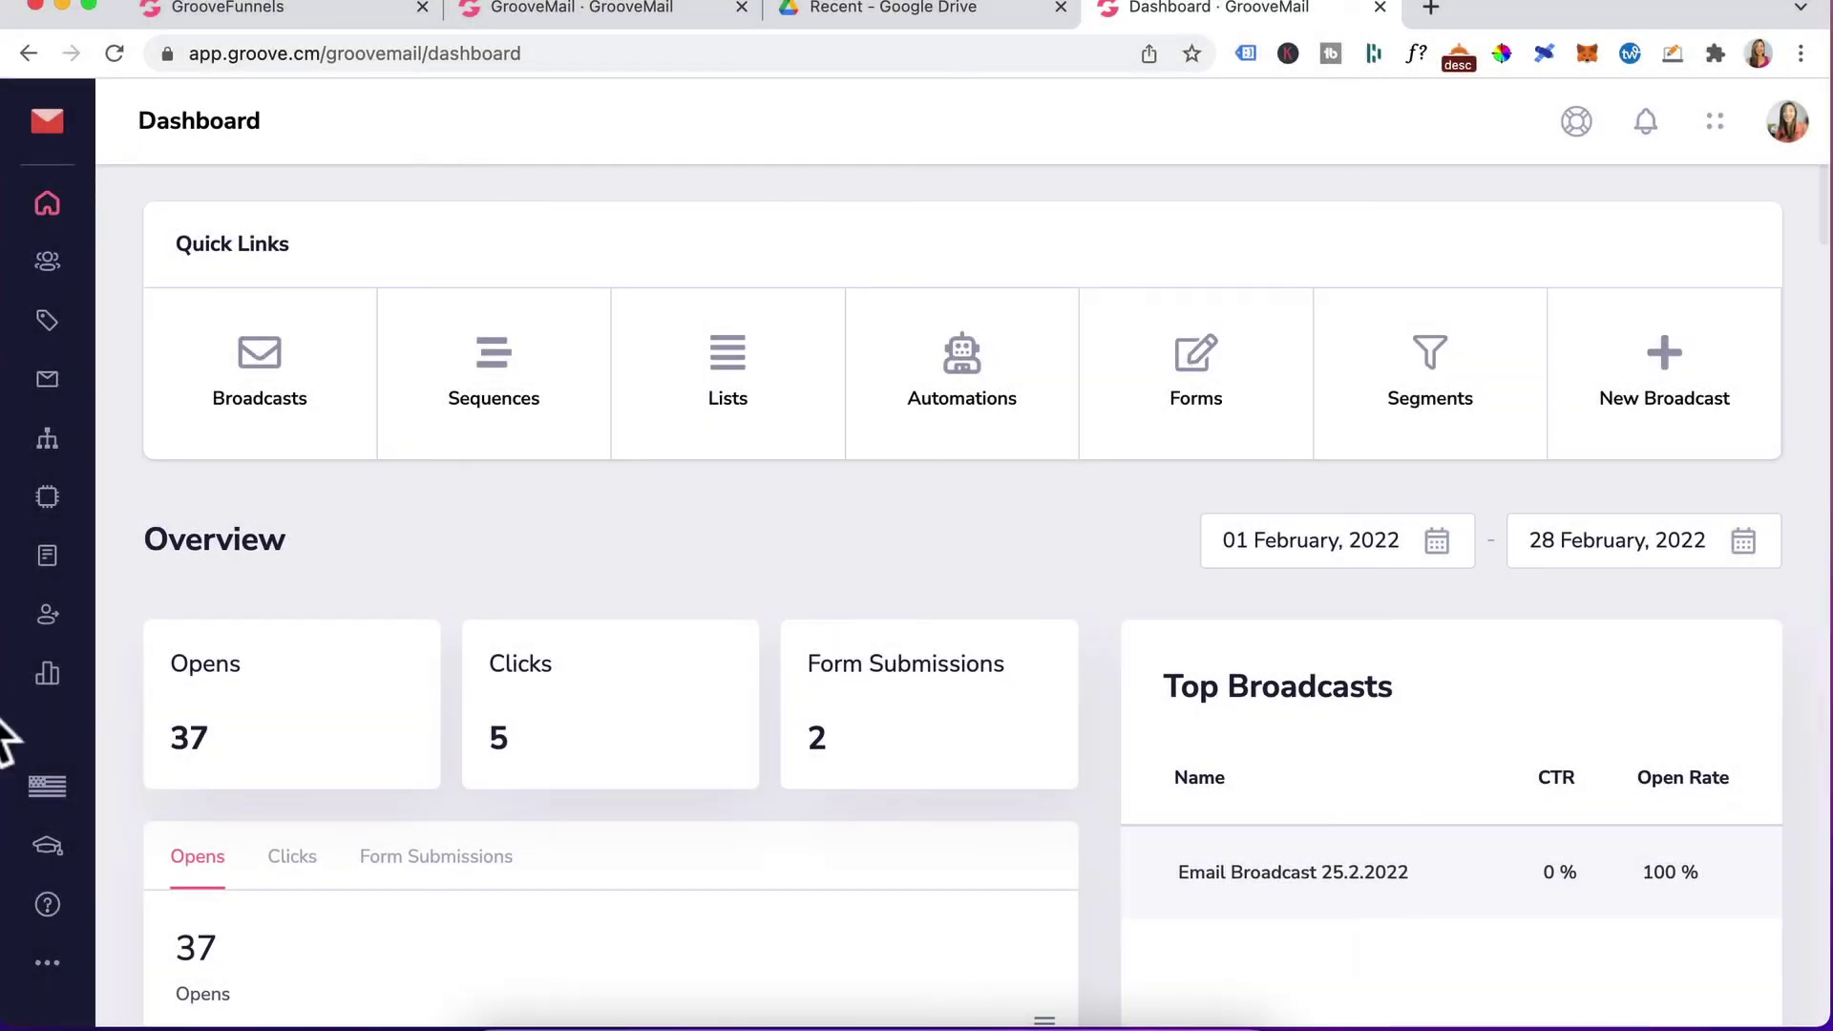
Review the Senders Recipients list and Add New Recipient, then return to the Create Form tab.
left_click(48, 616)
left_click(172, 346)
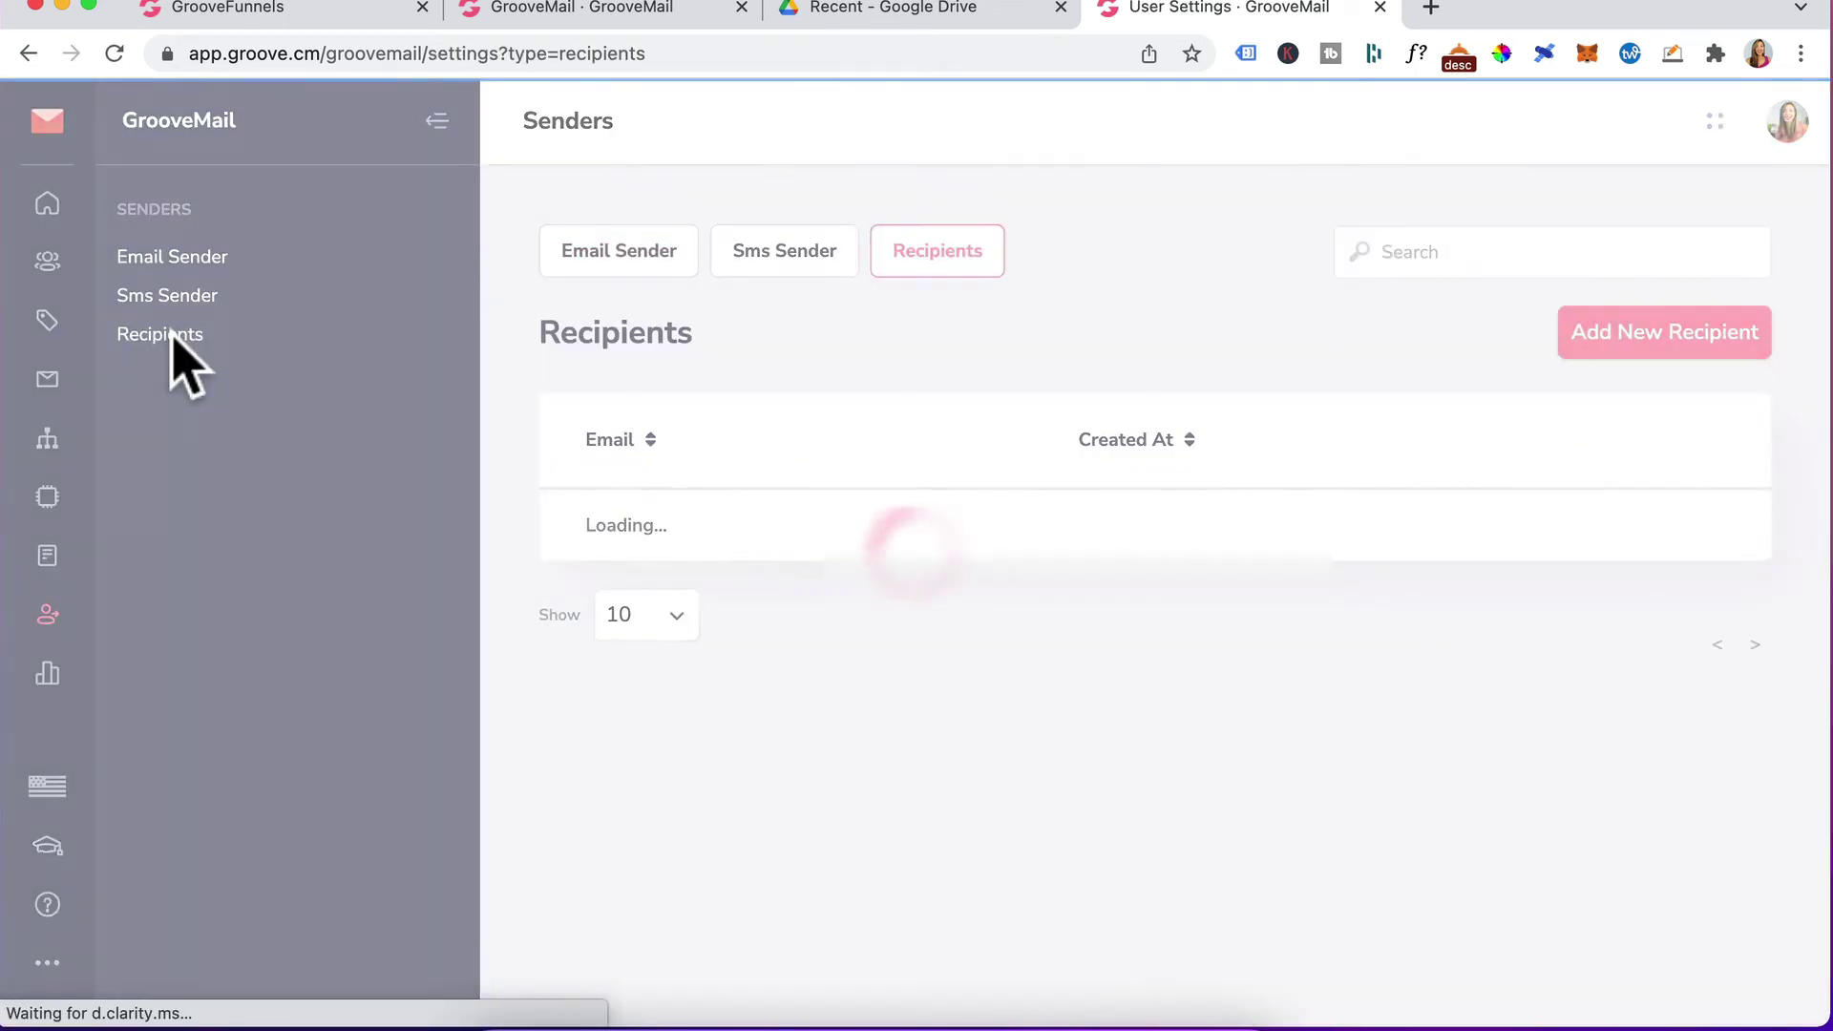
left_click(1601, 329)
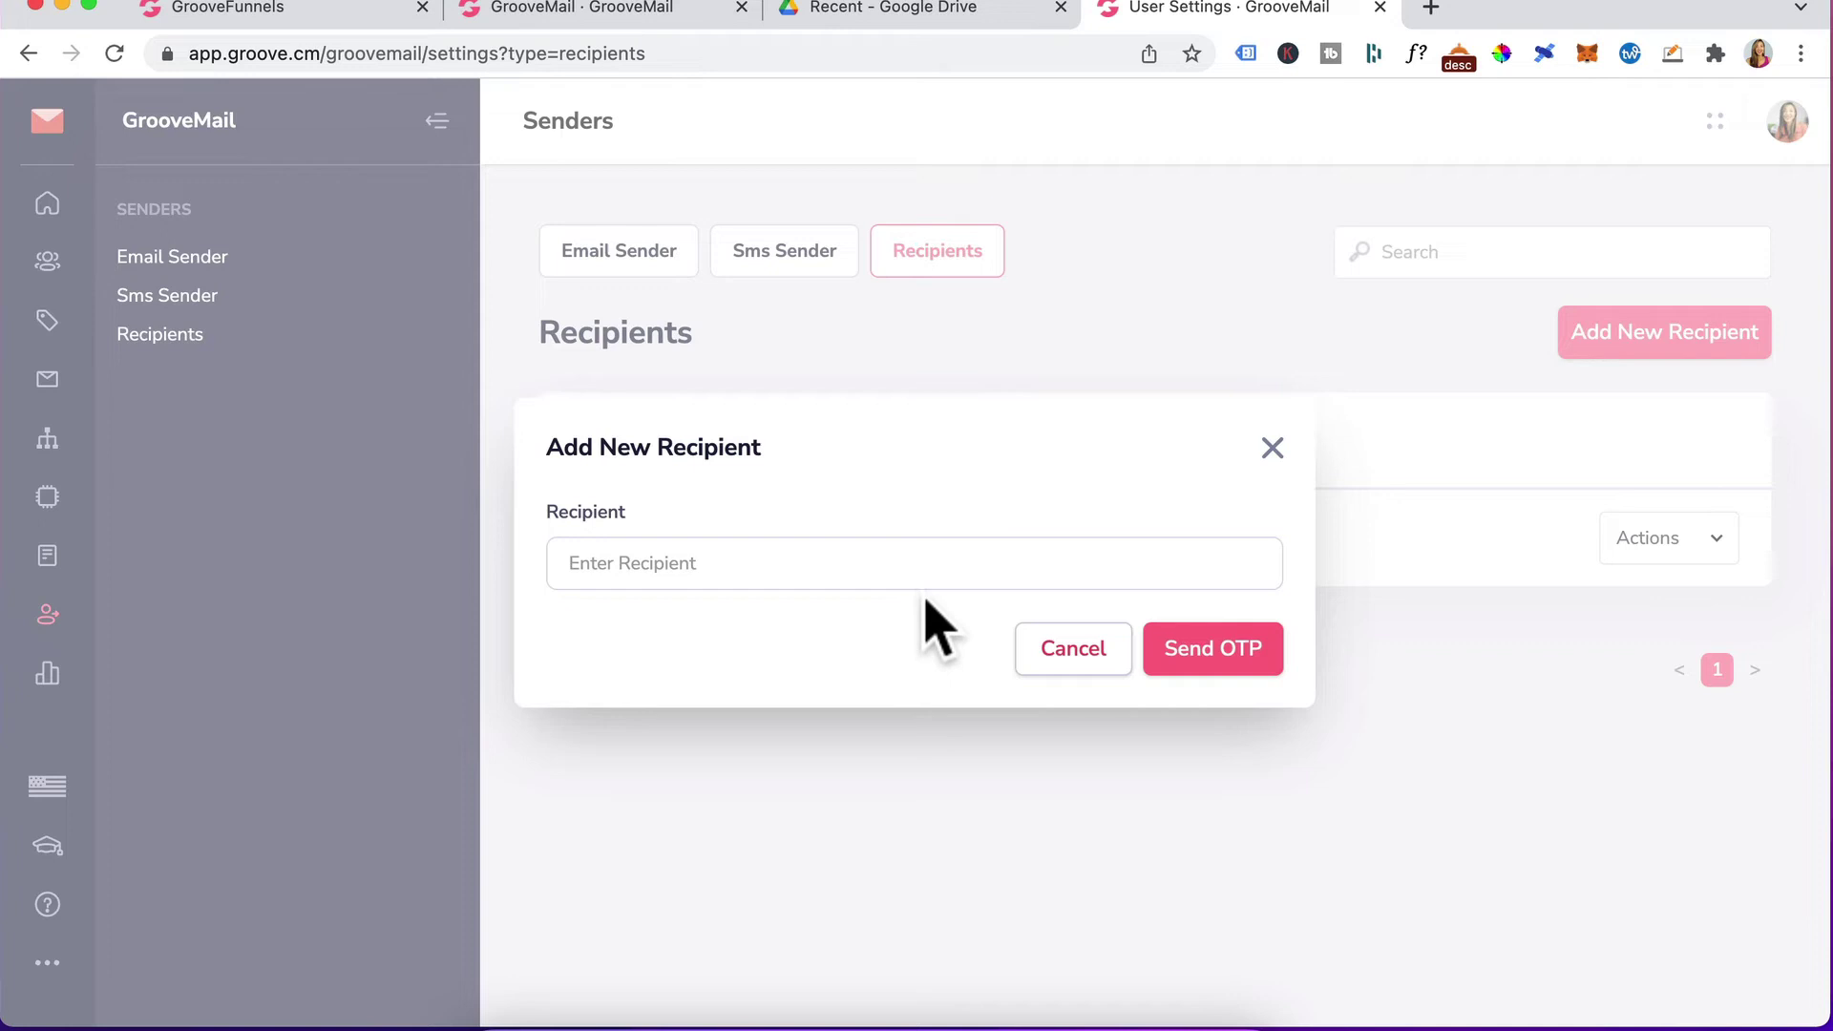
left_click(496, 9)
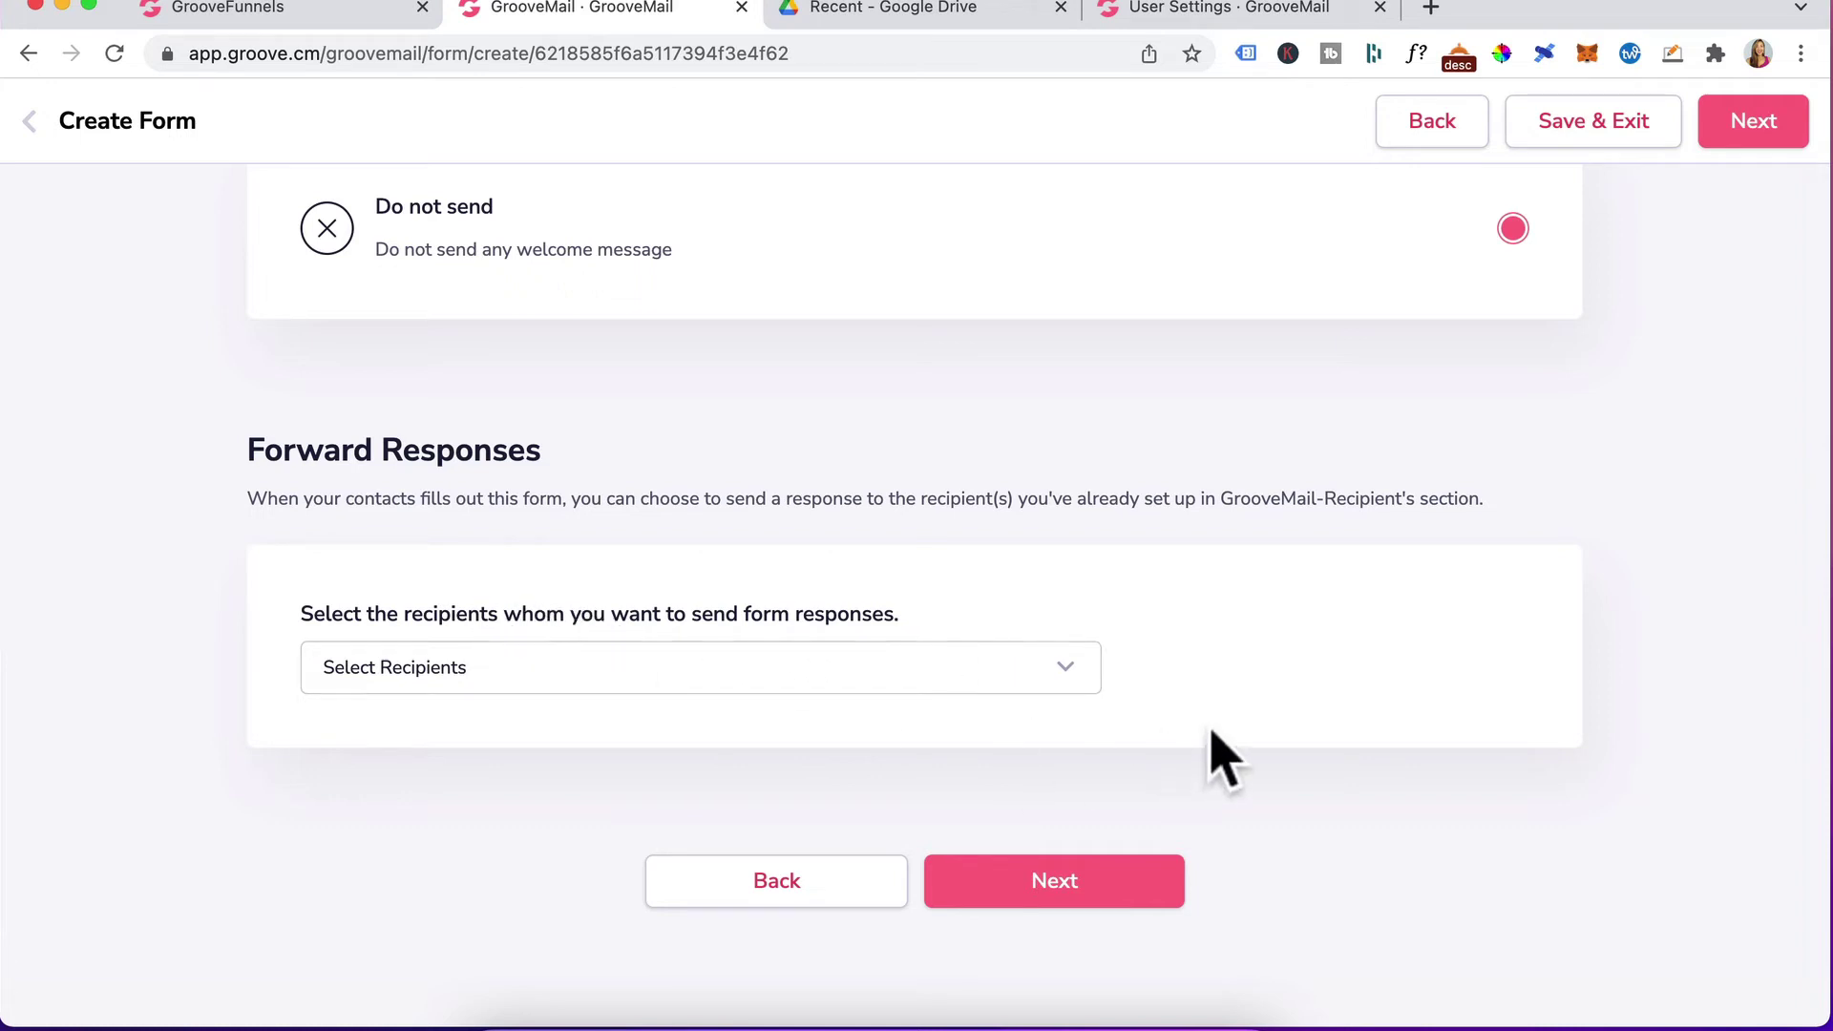
Advance the Sales funnel workbook form past its embed code and finish creating it.
left_click(1022, 881)
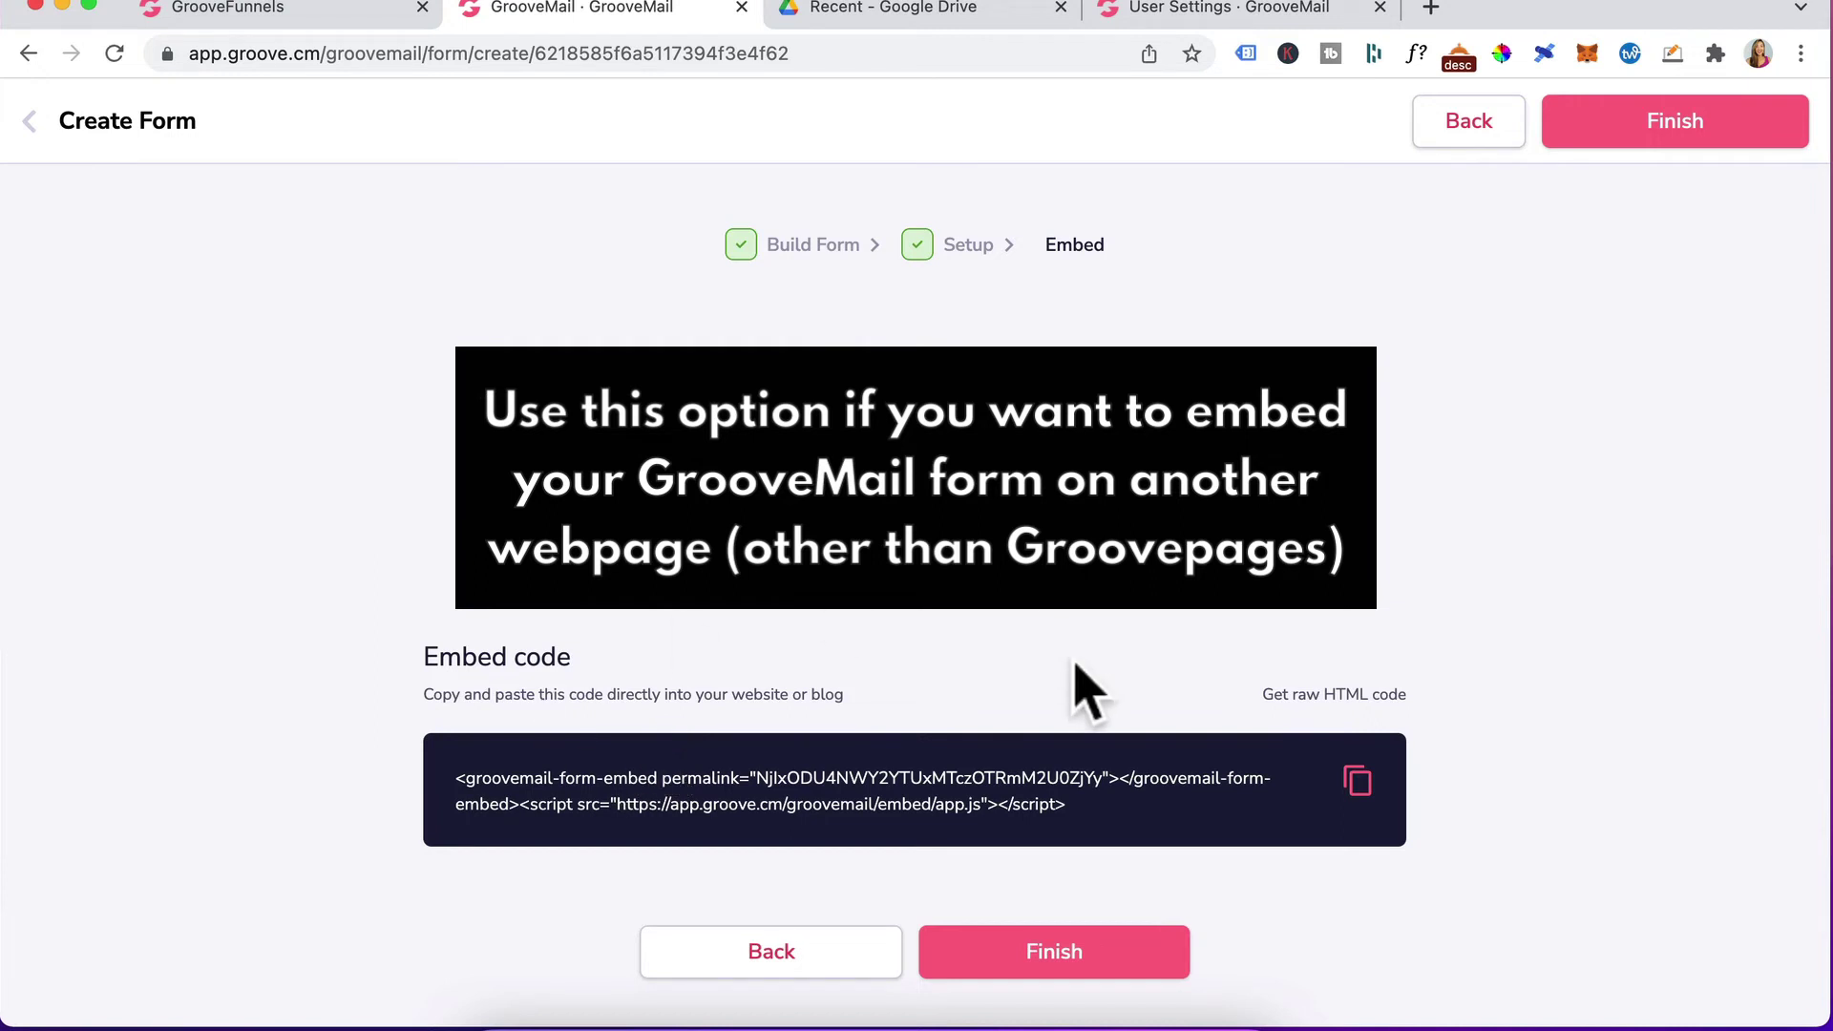
left_click(1054, 952)
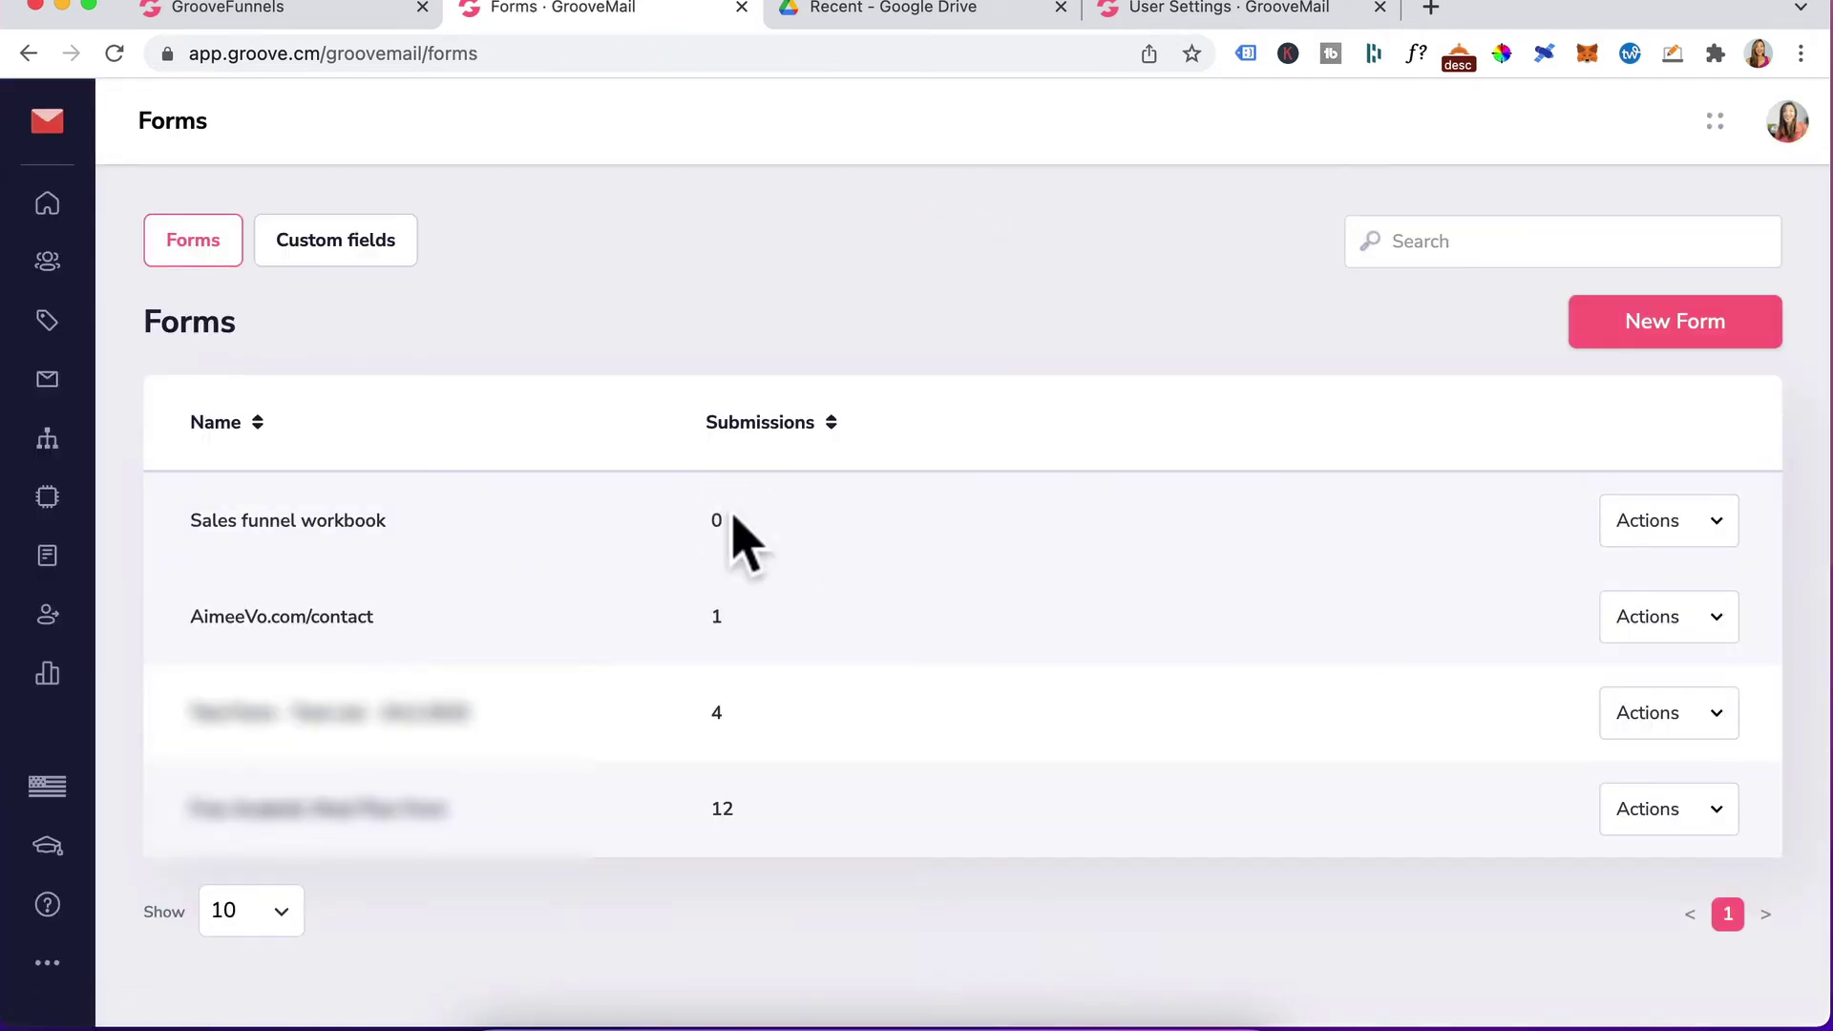
Connect the landing page's email form to the Sales funnel workbook GrooveMail form.
key("ctrl+shift+Tab")
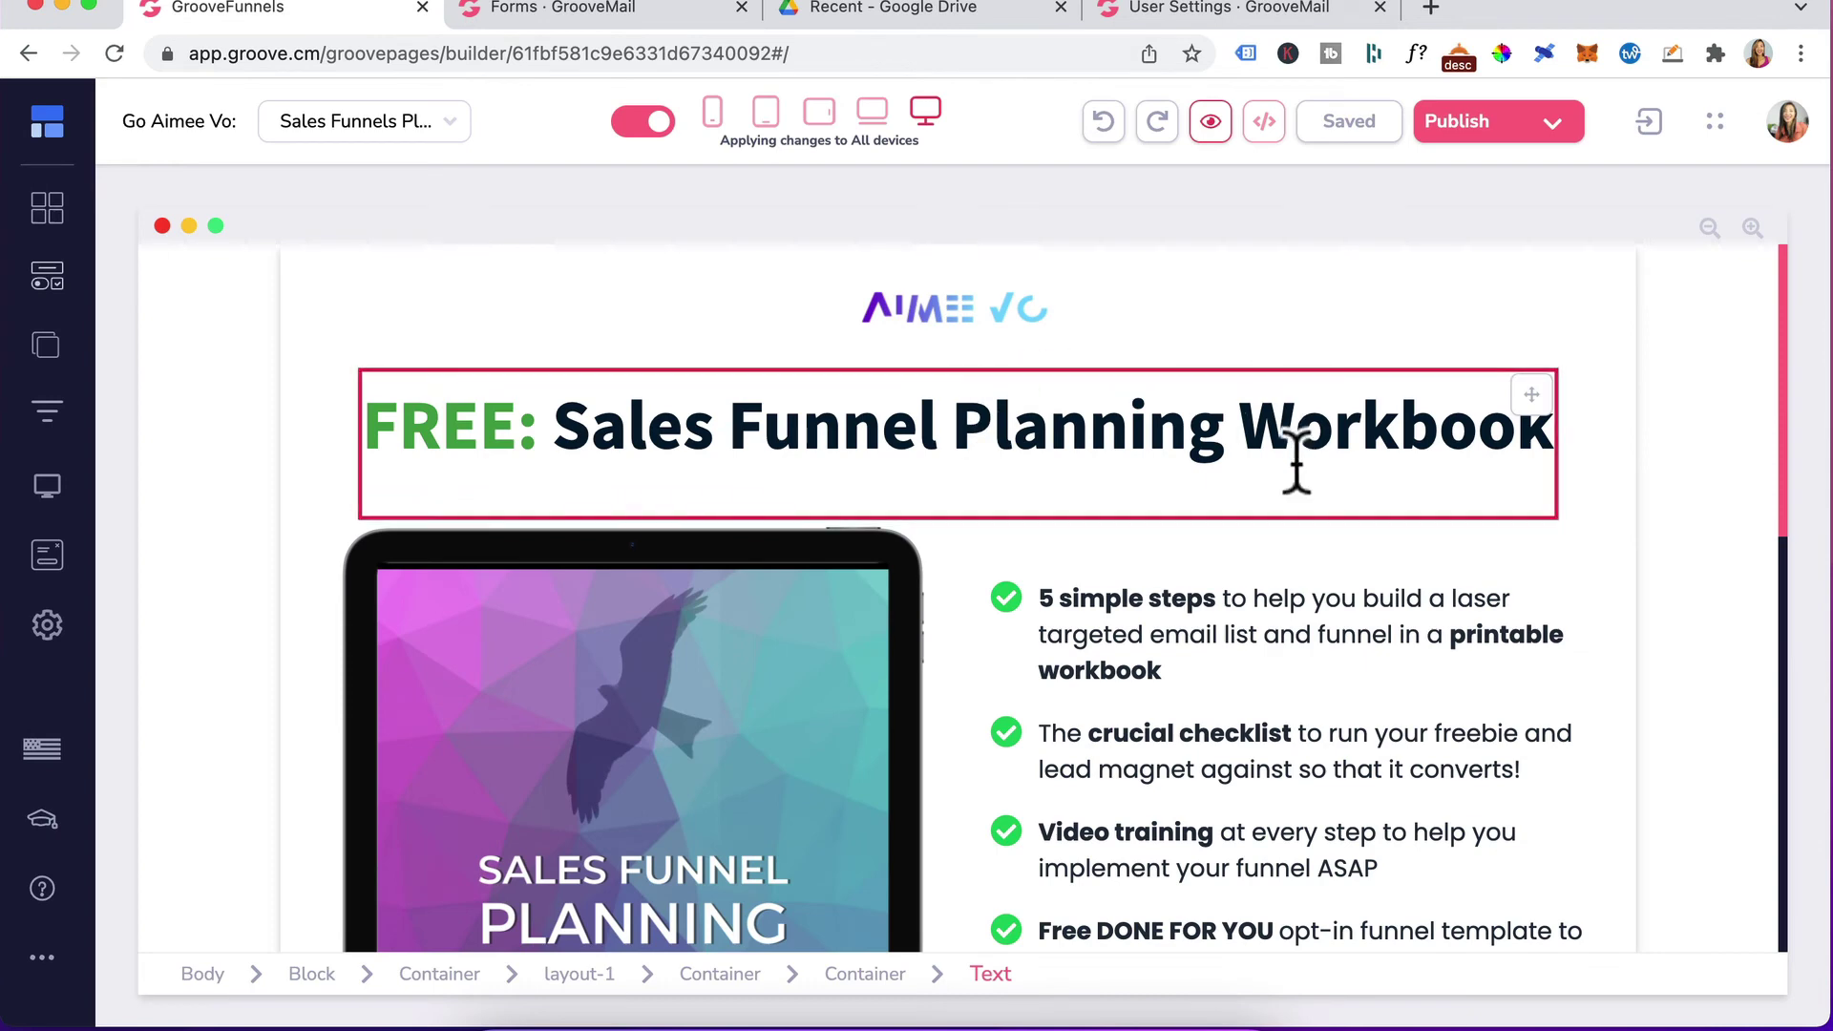
scroll(1331, 685, "down", 5)
scroll(1331, 685, "down", 2)
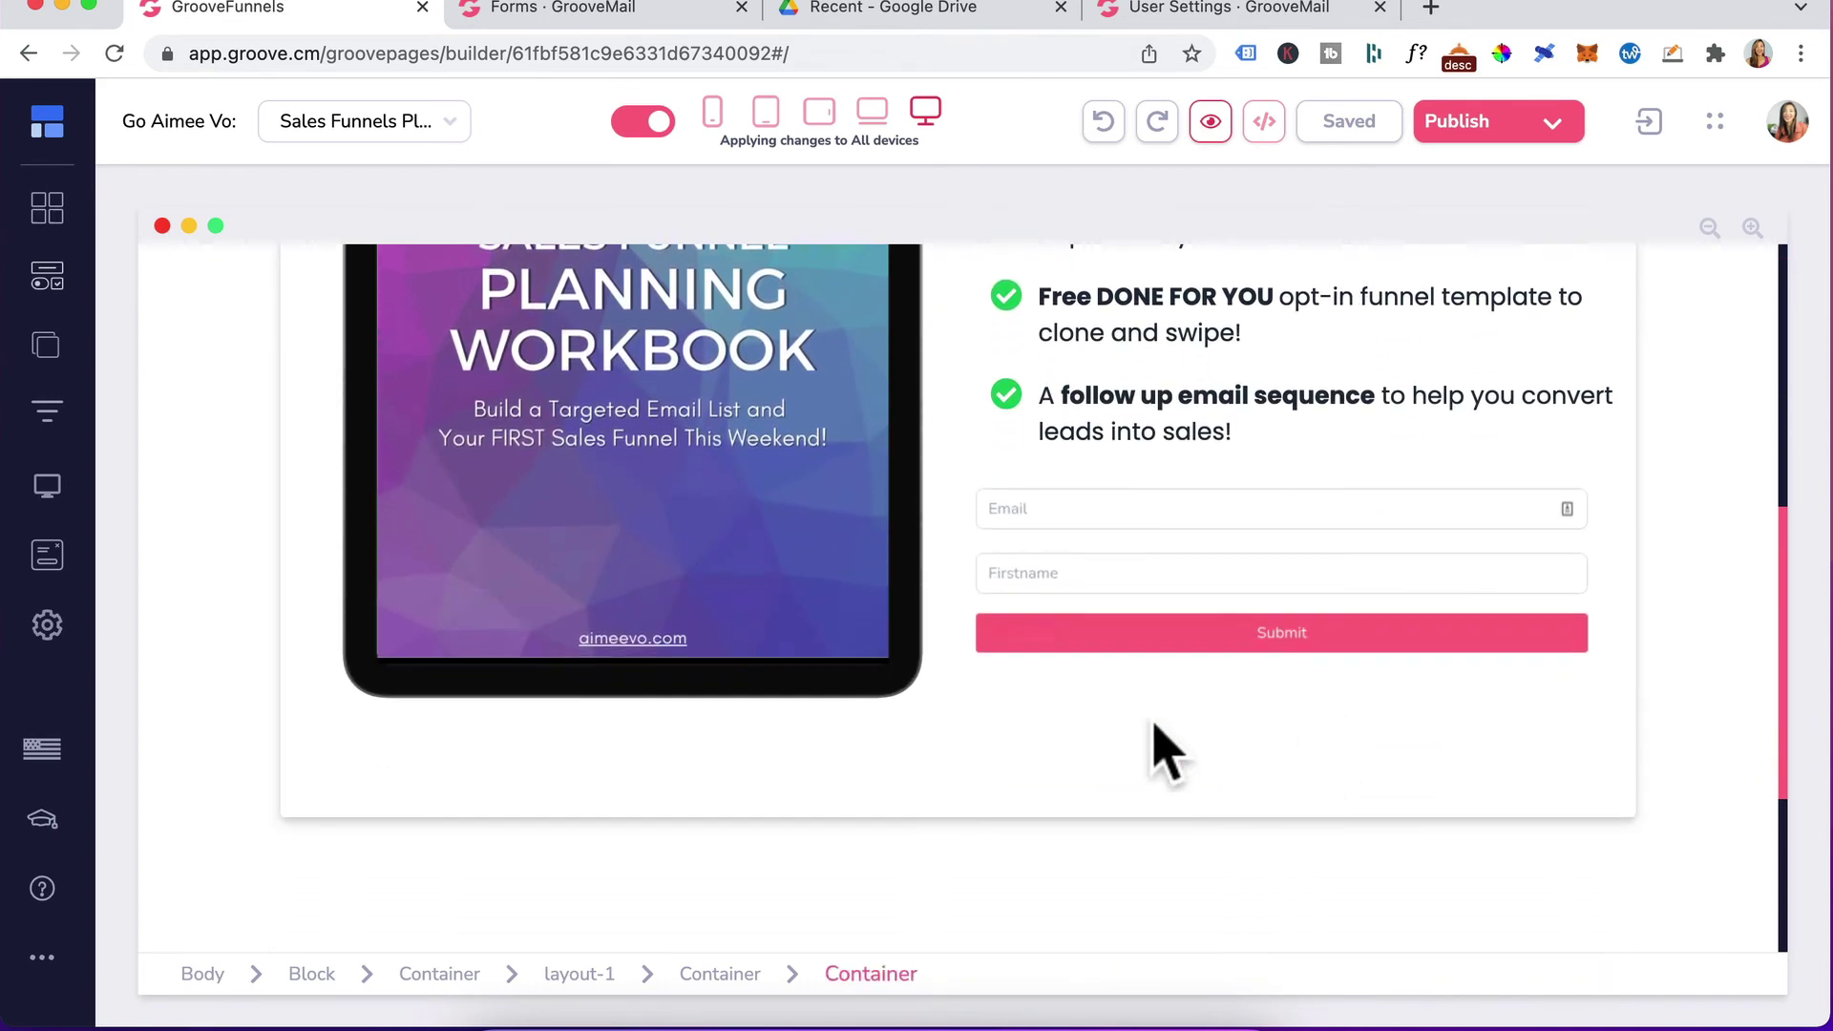
left_click(1208, 579)
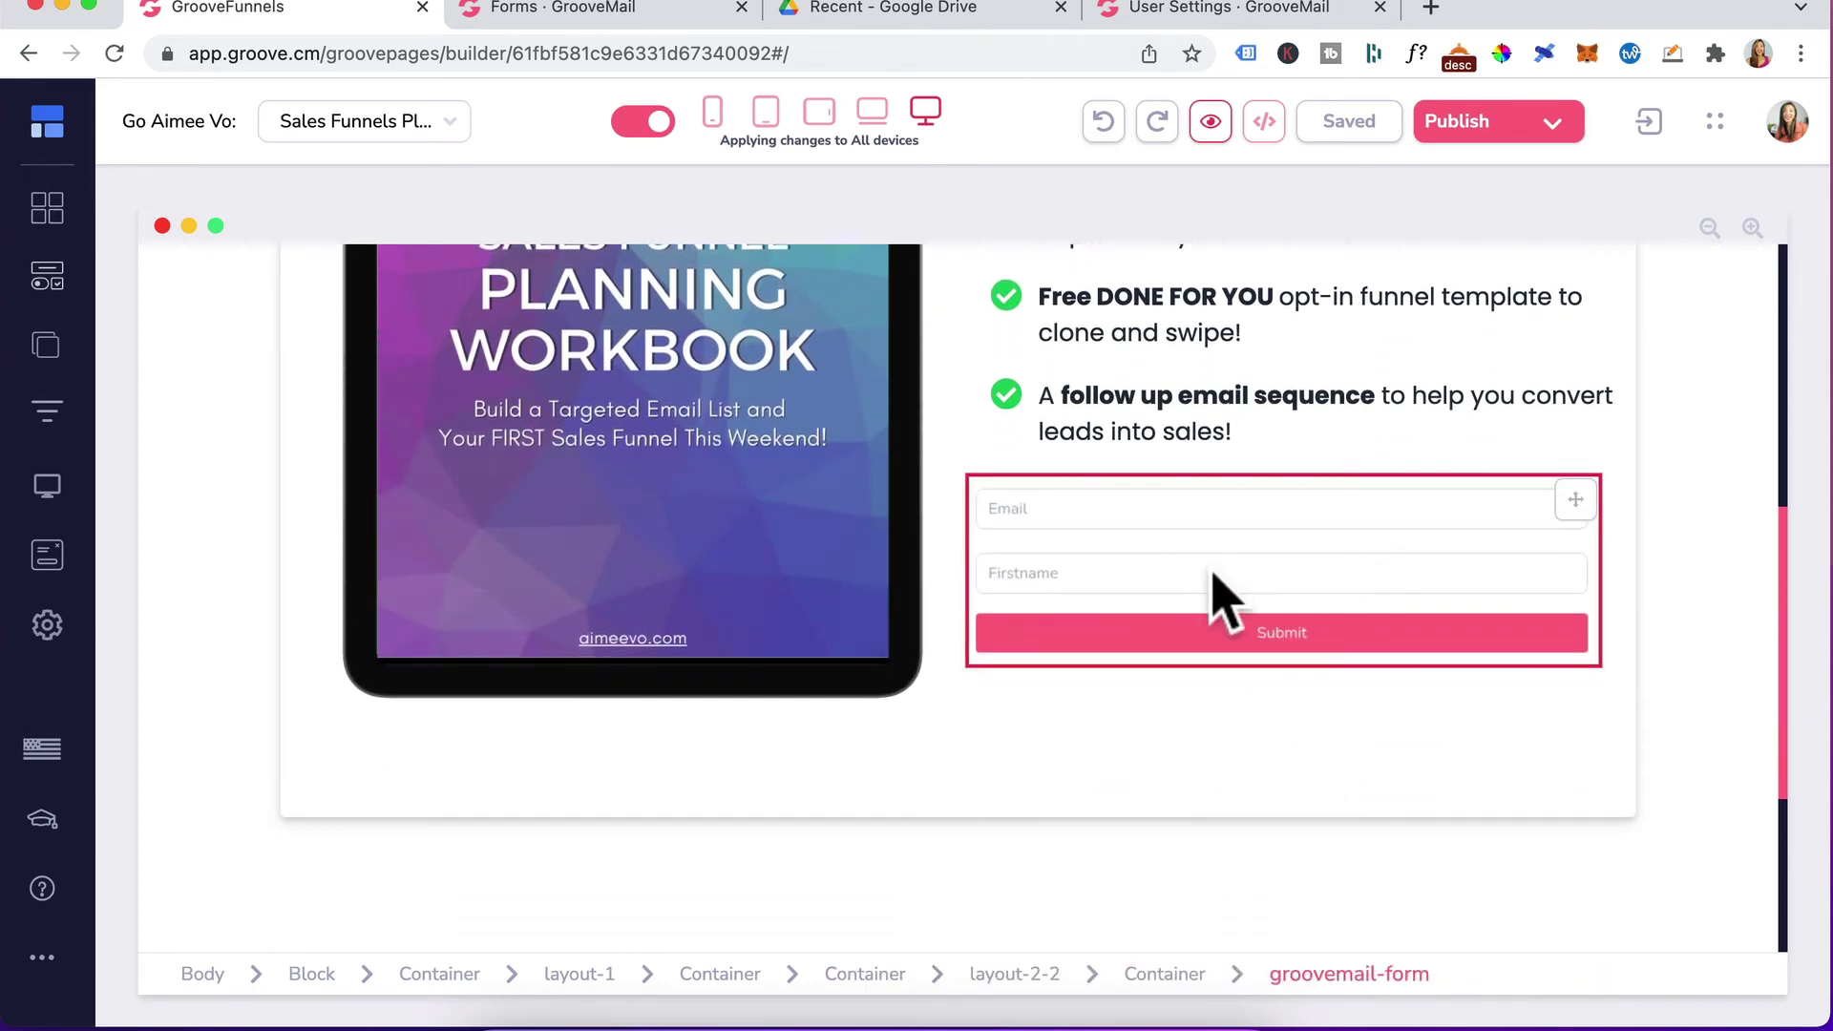
left_click(1213, 521)
left_click(1616, 288)
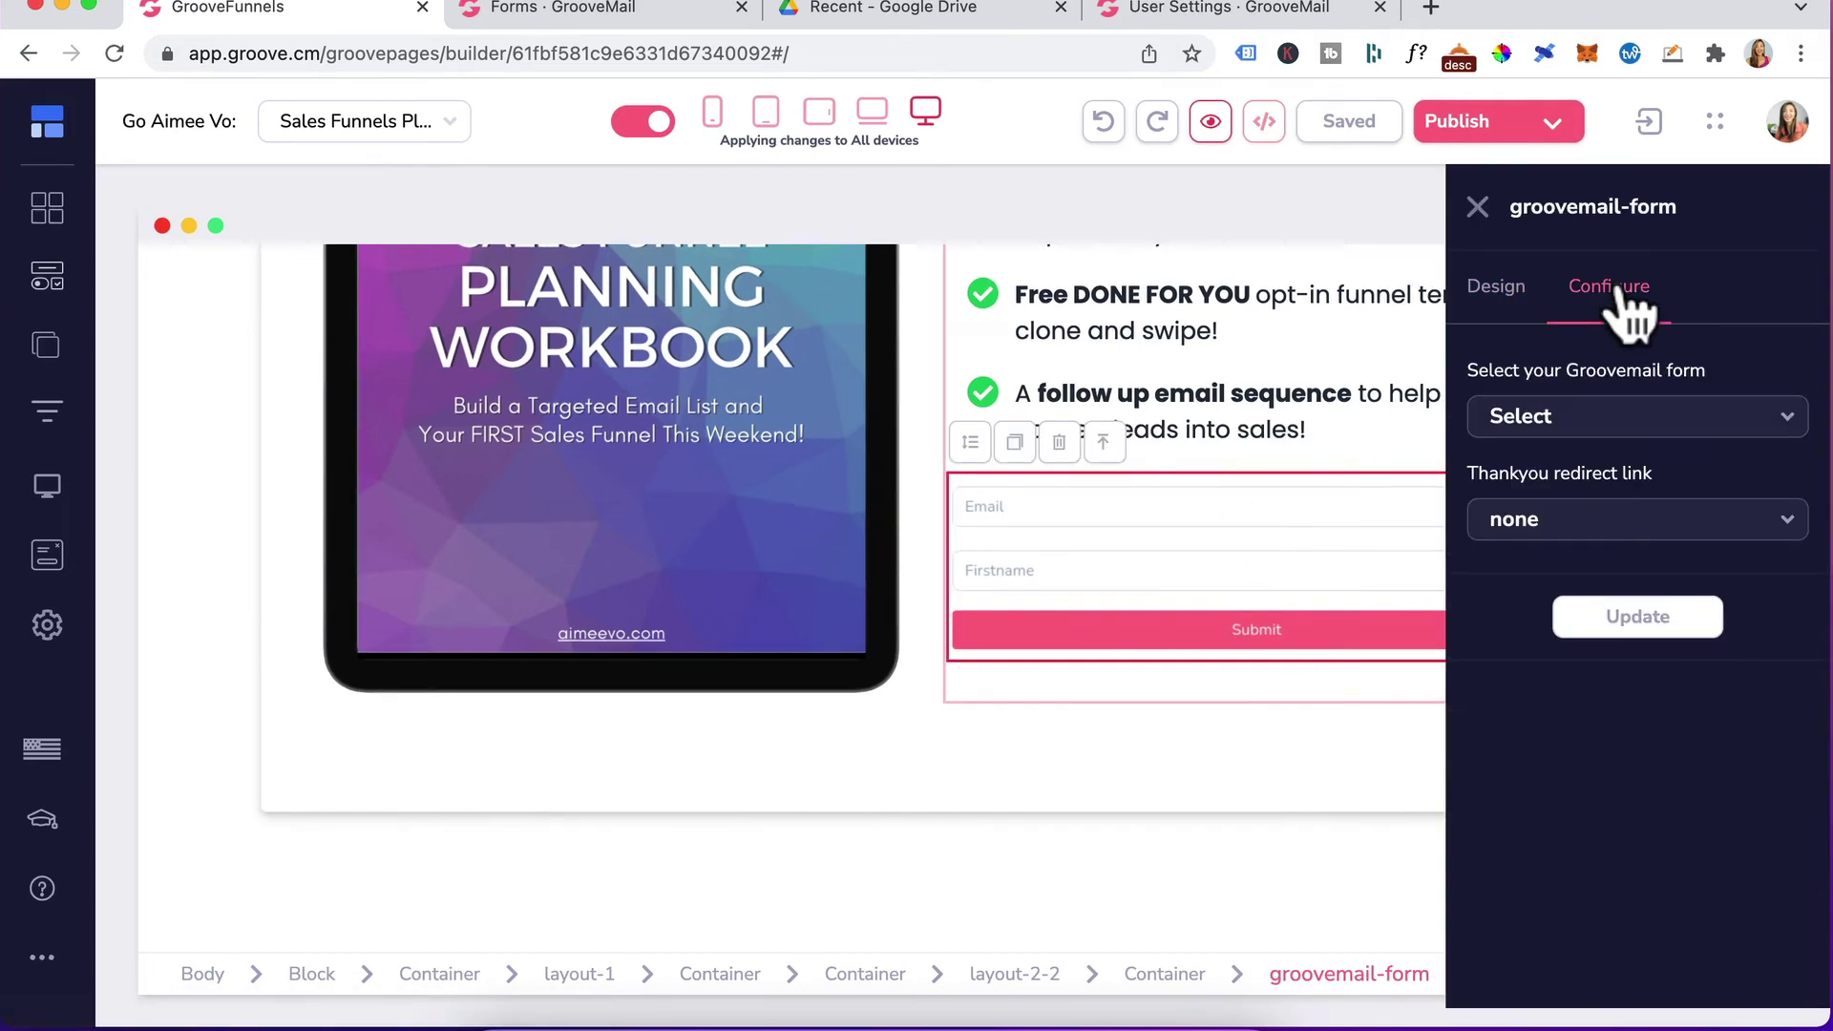
left_click(1748, 426)
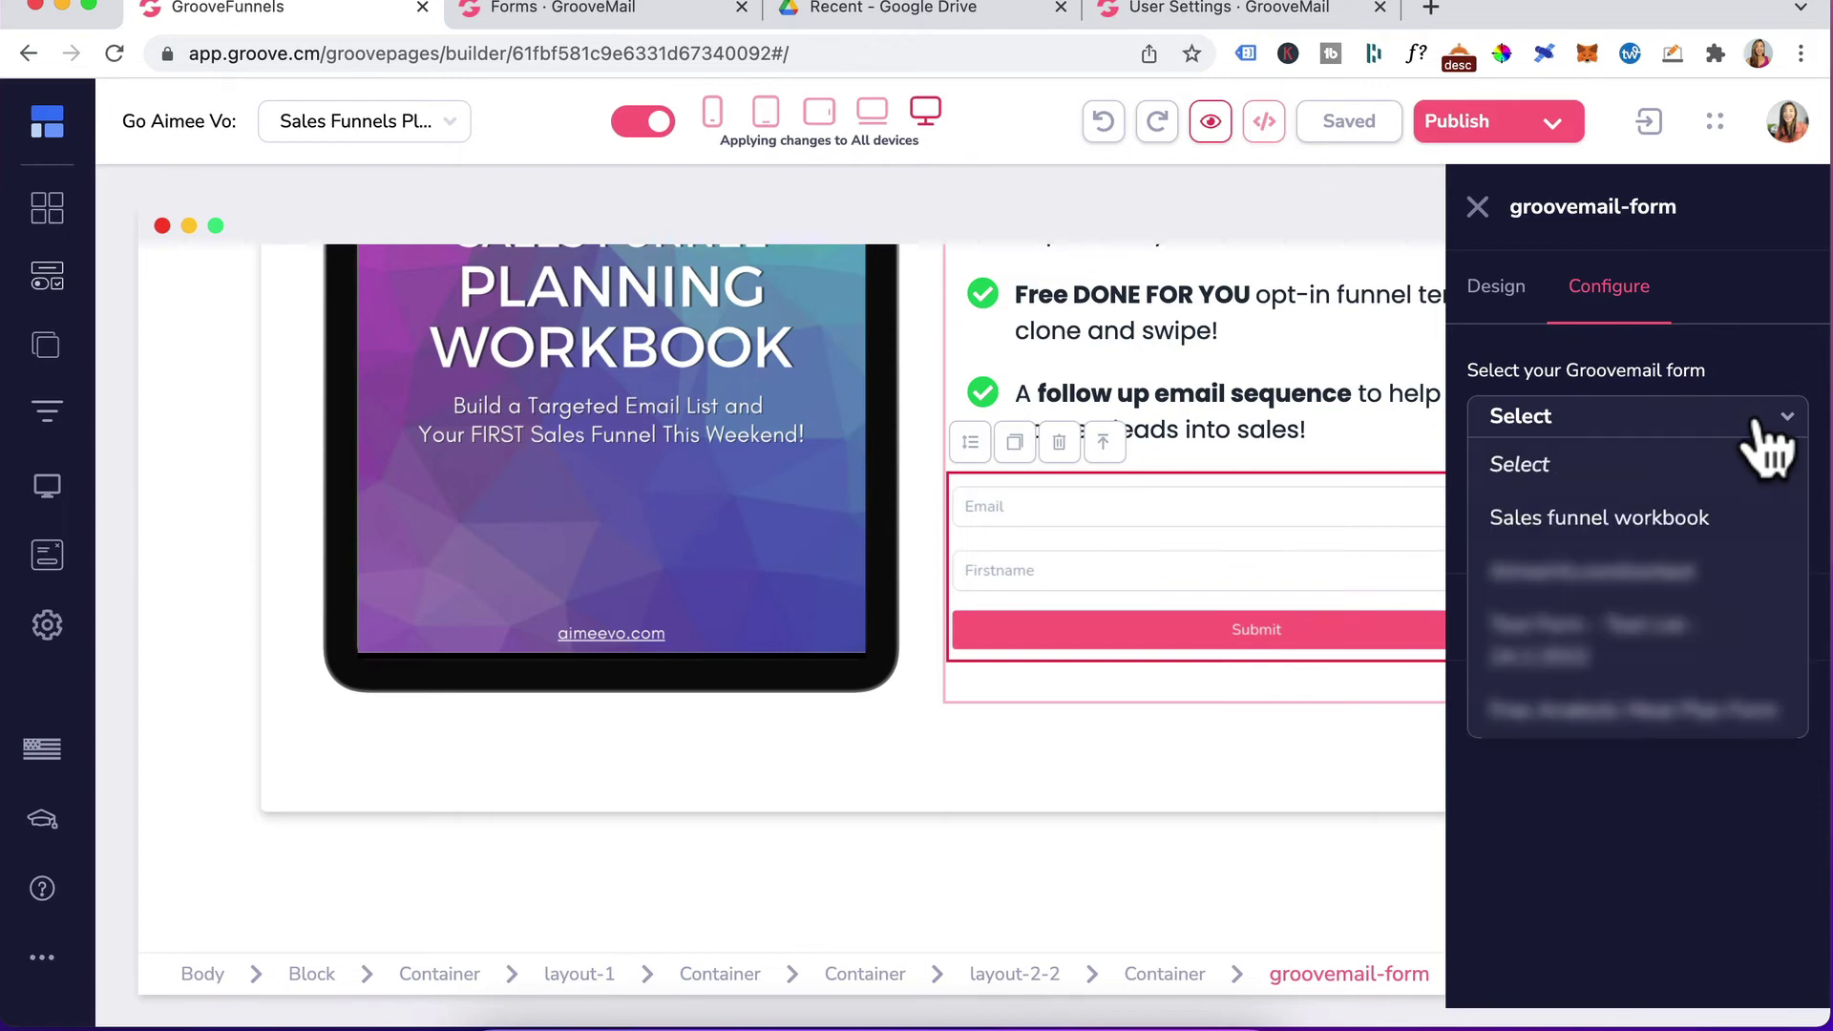
left_click(1575, 521)
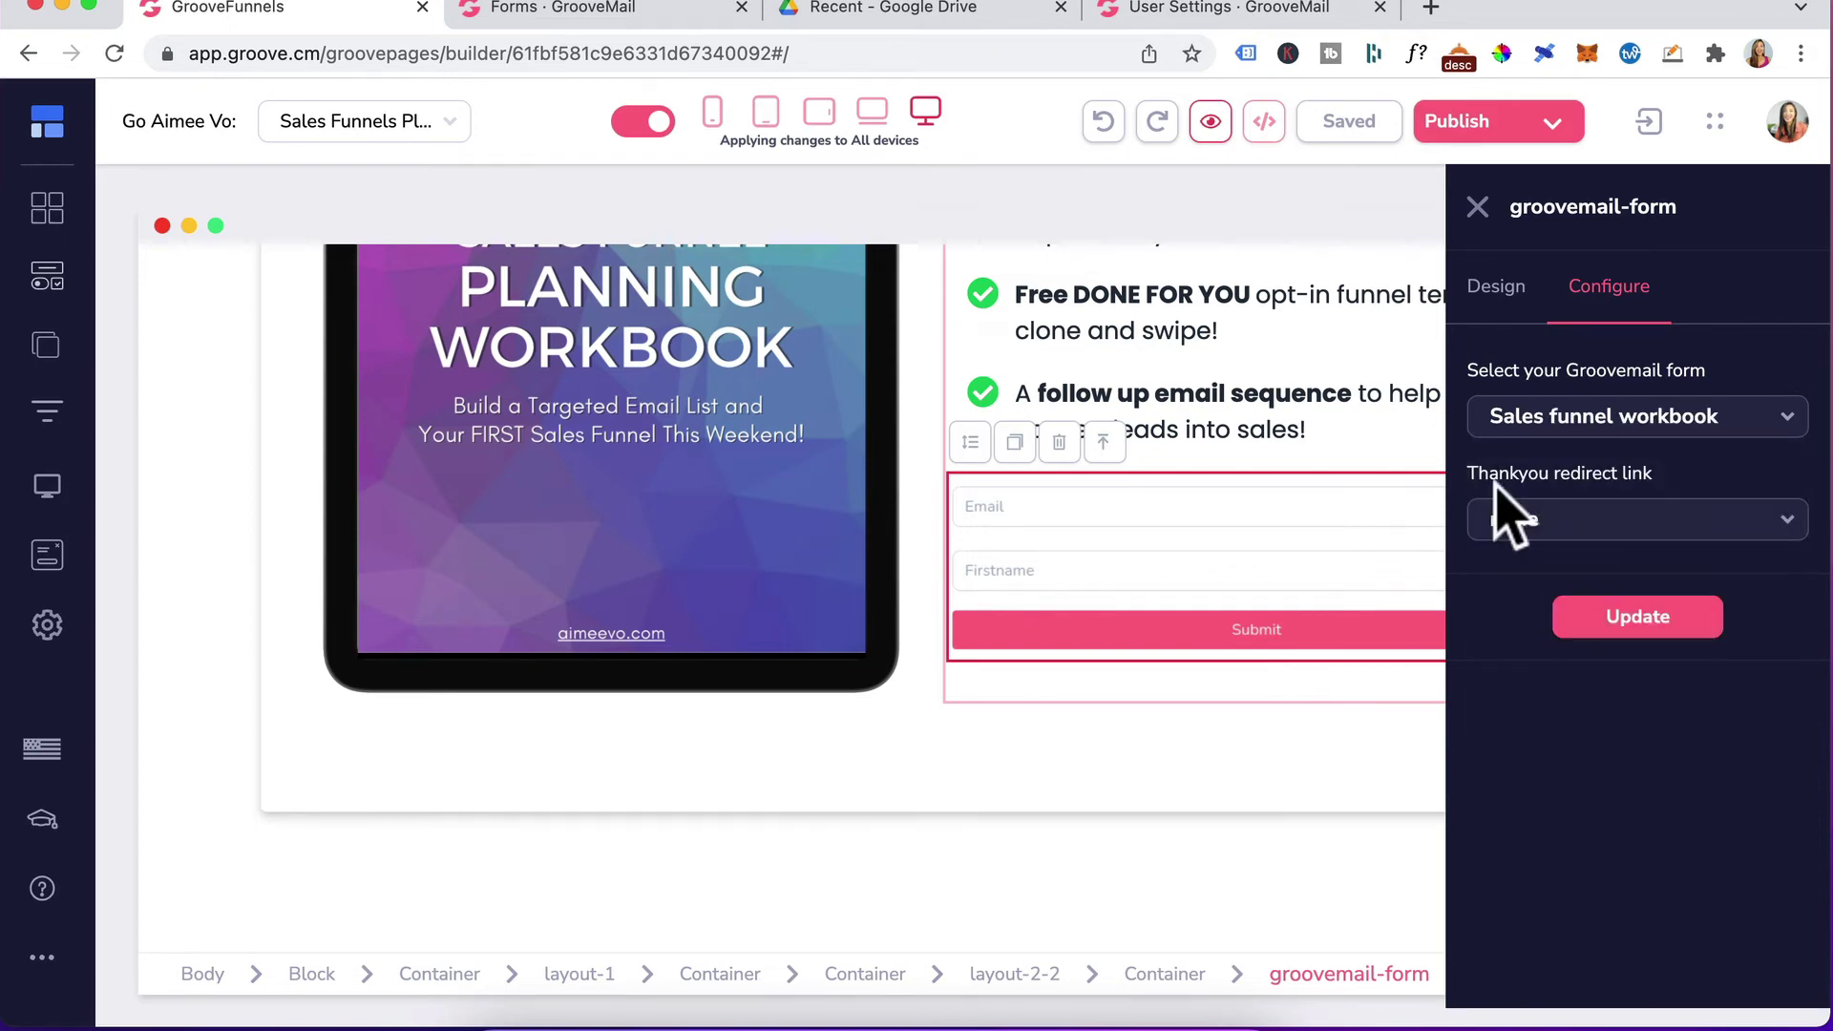
Redirect sign-ups to the Workbook Thankyou page and apply the form settings.
left_click(1716, 523)
left_click(1511, 670)
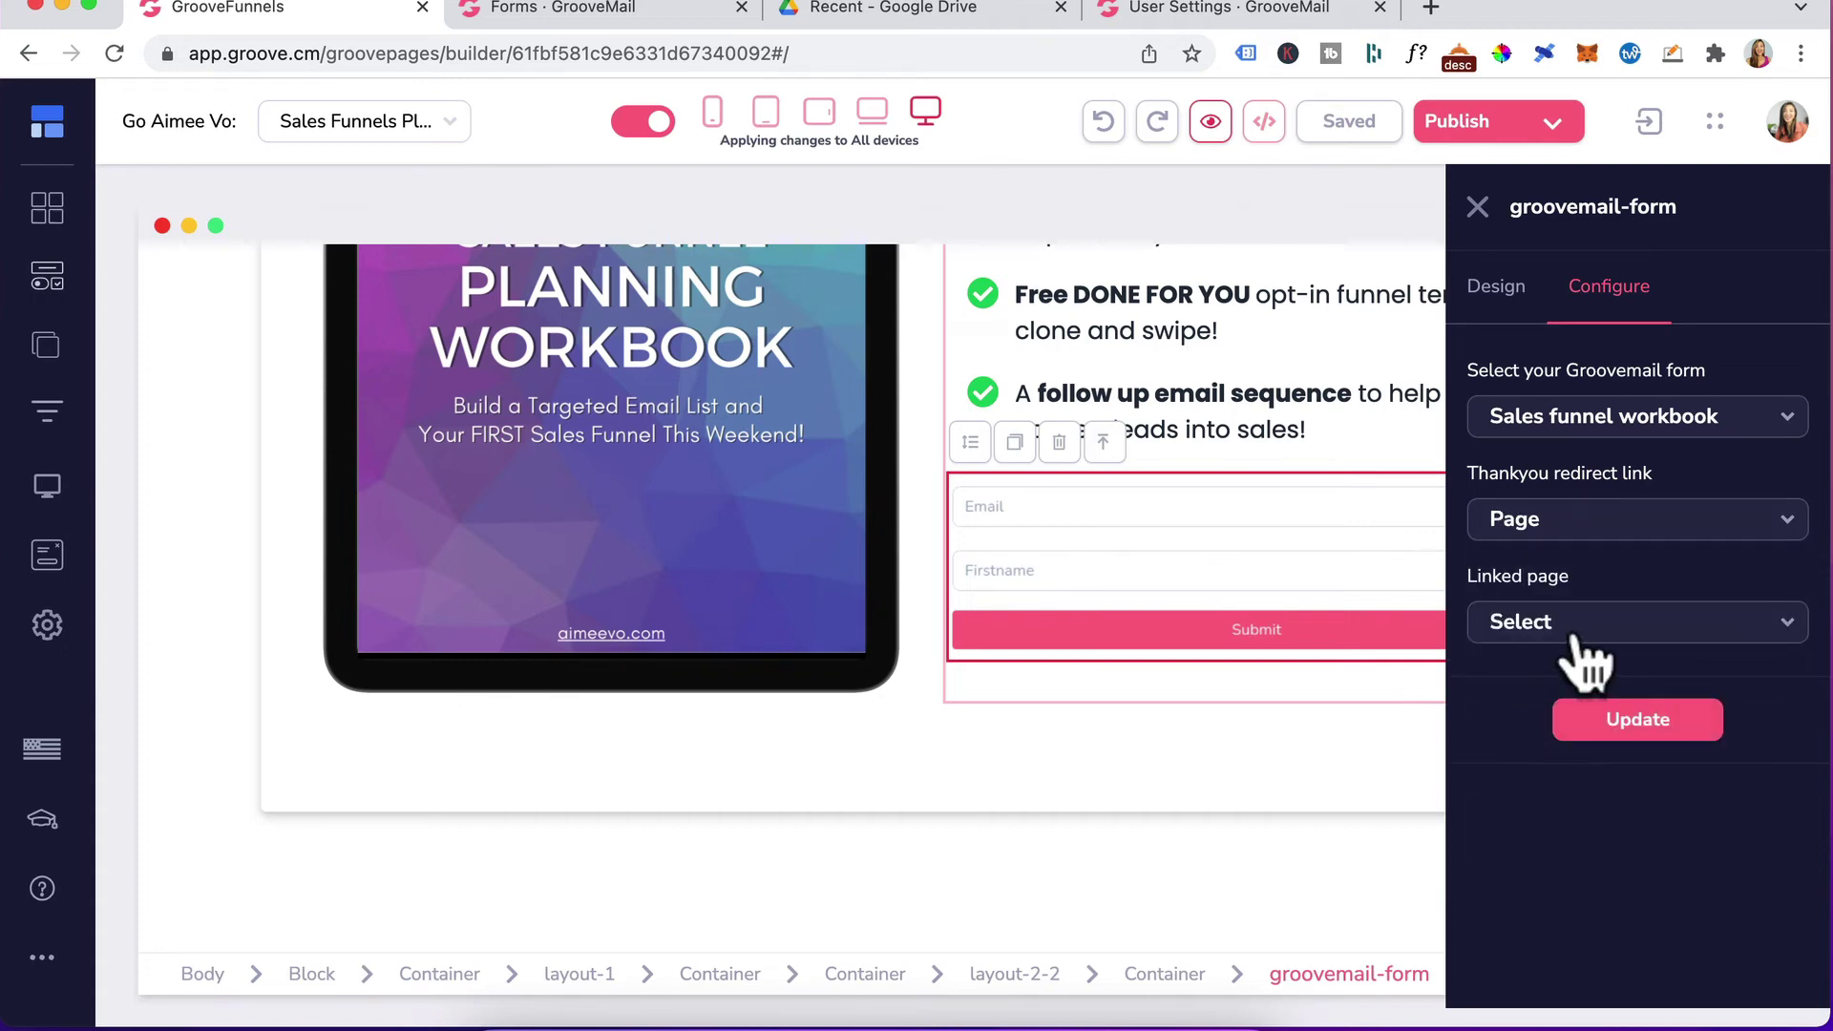
left_click(1739, 630)
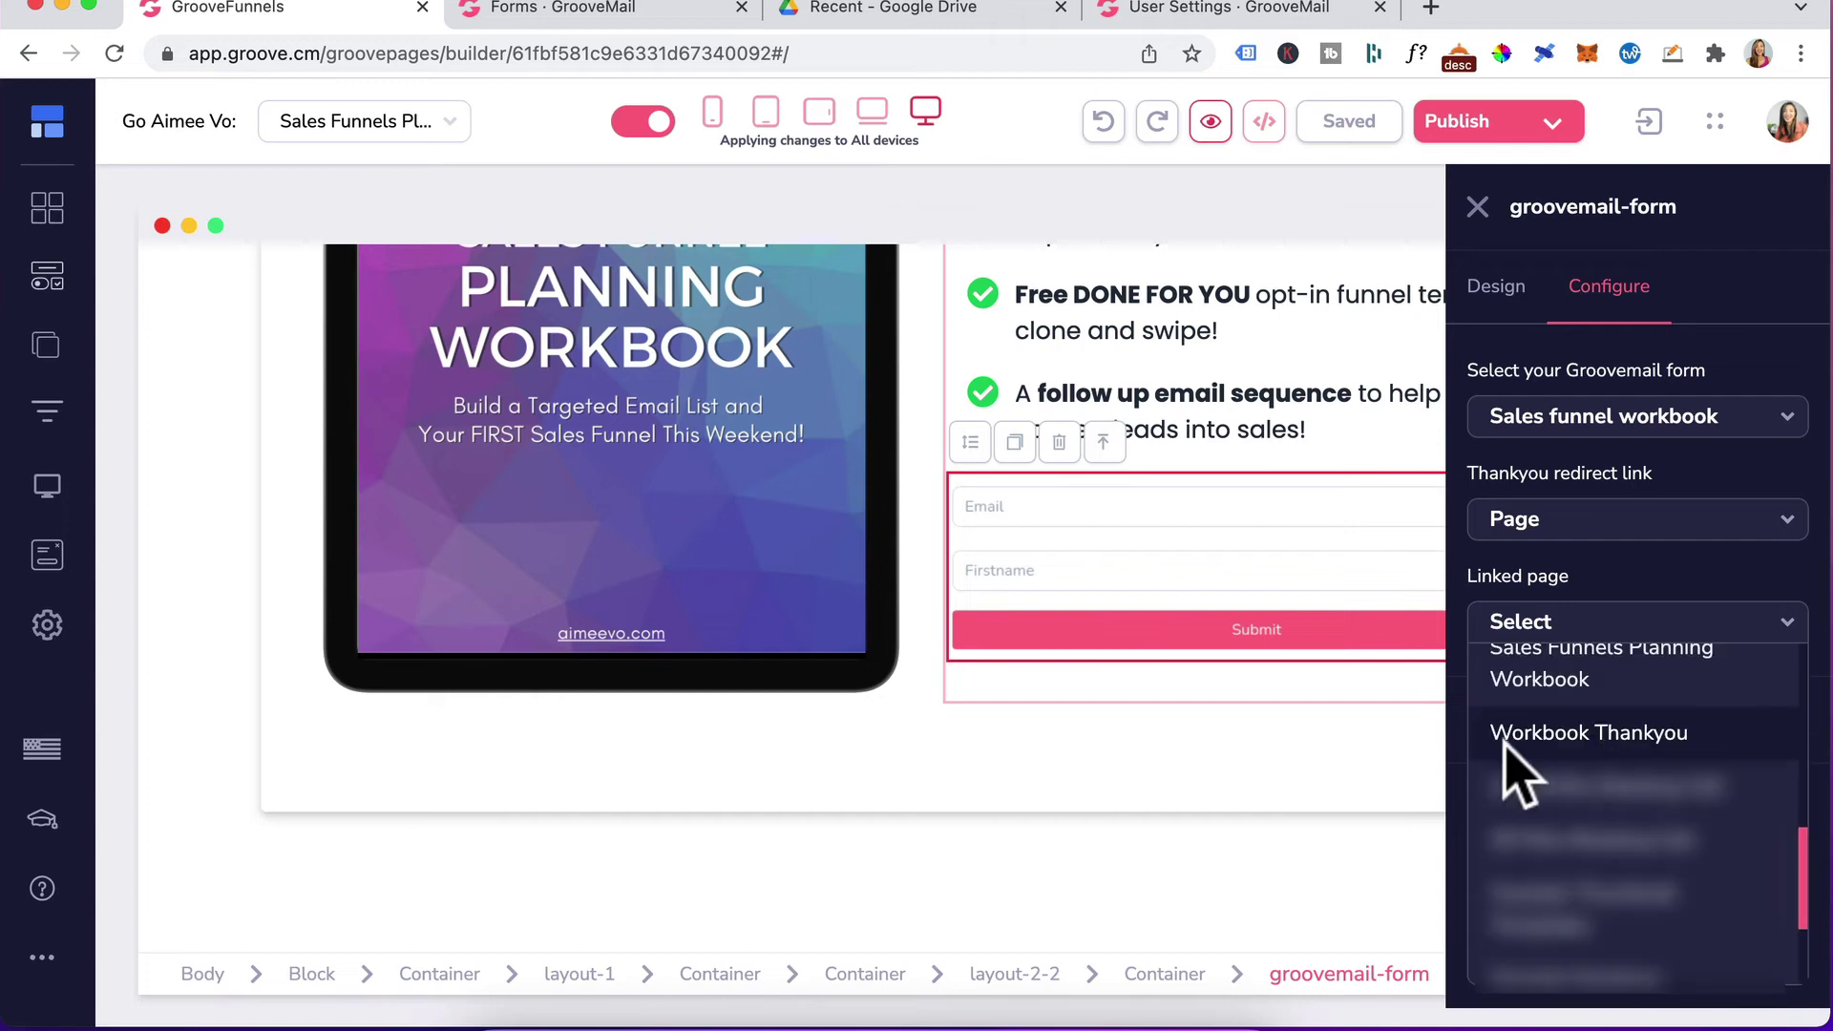
left_click(1570, 735)
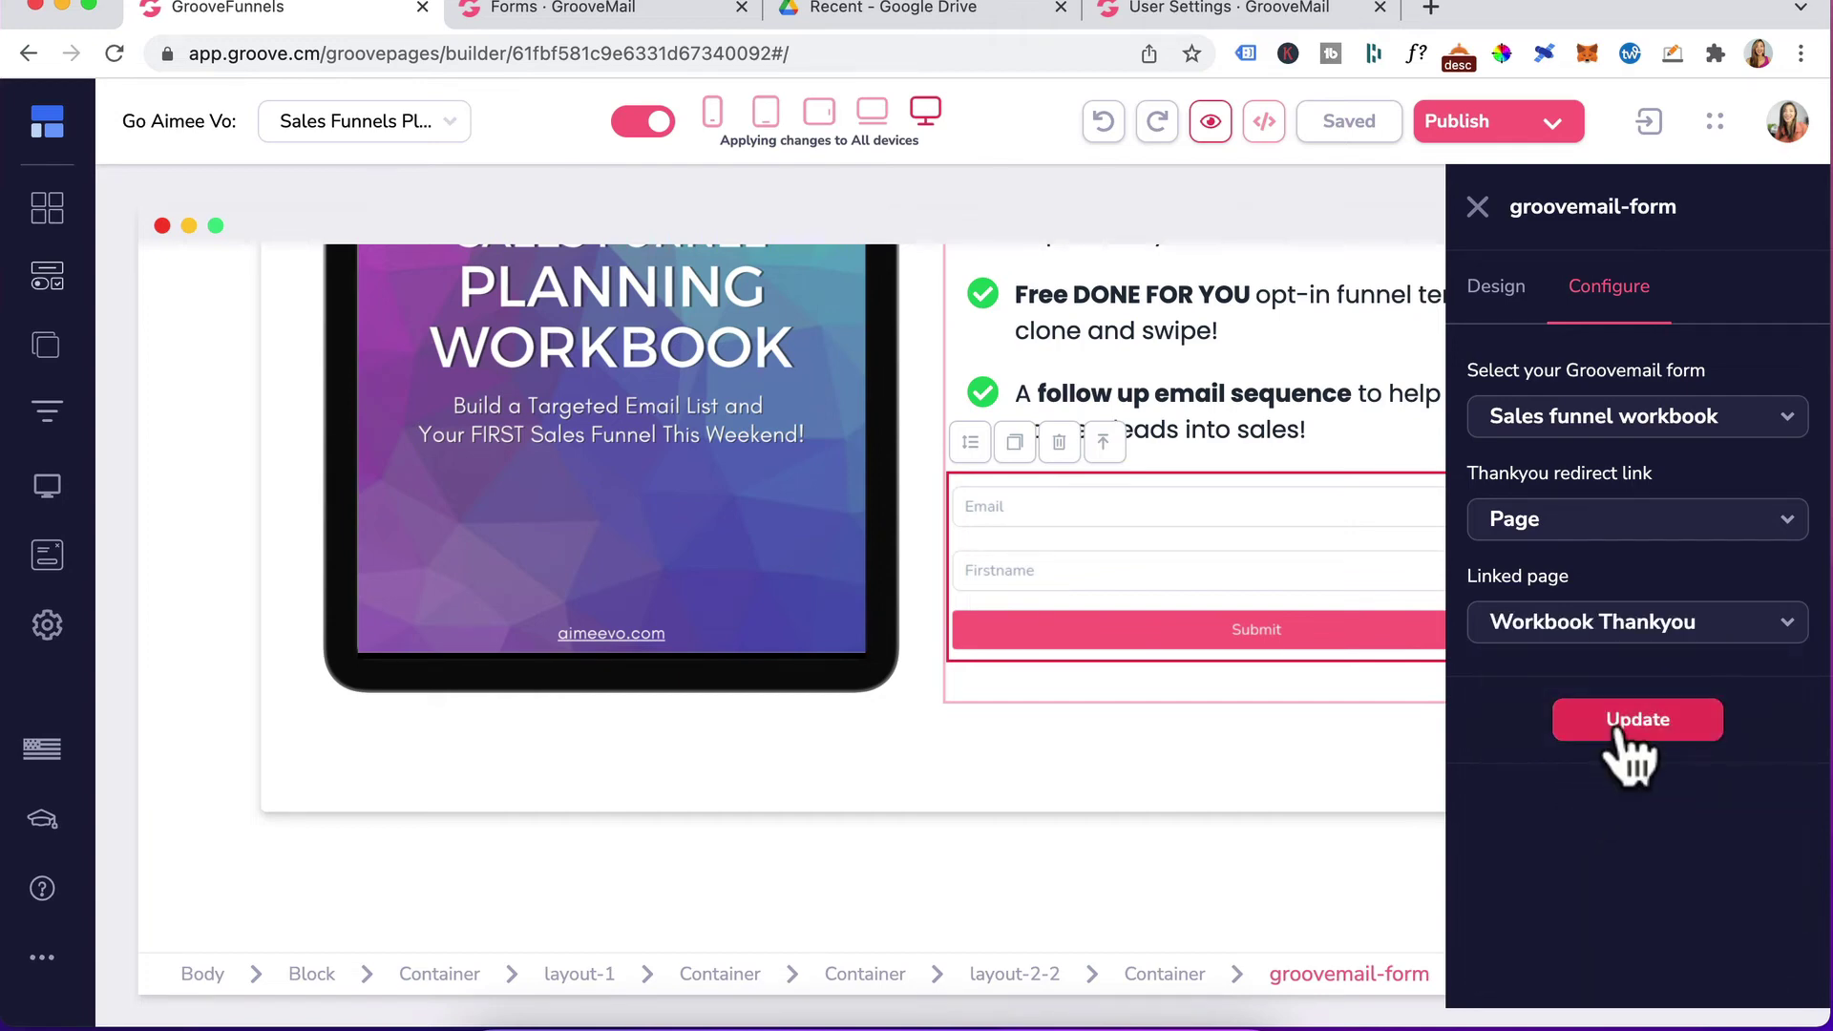
left_click(1618, 730)
Make the First Name field text grey #929292 and copy that hex value.
left_click(1301, 497)
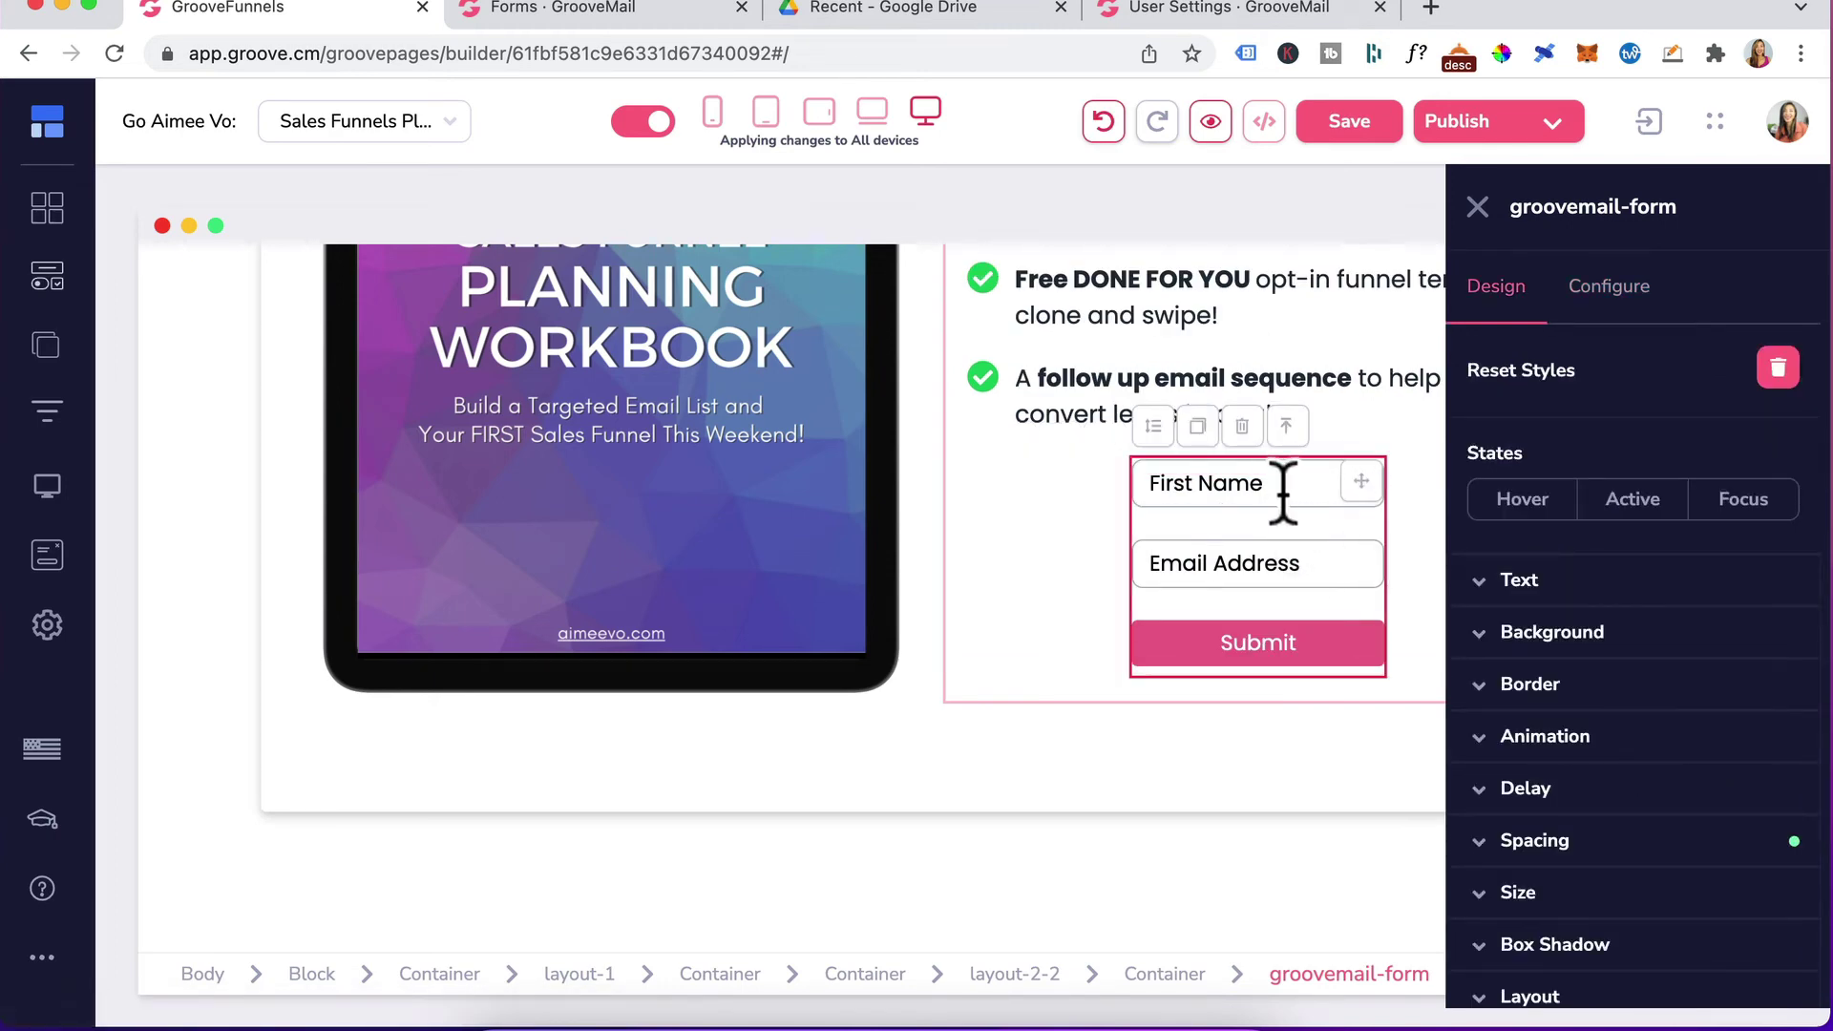
left_click(1280, 485)
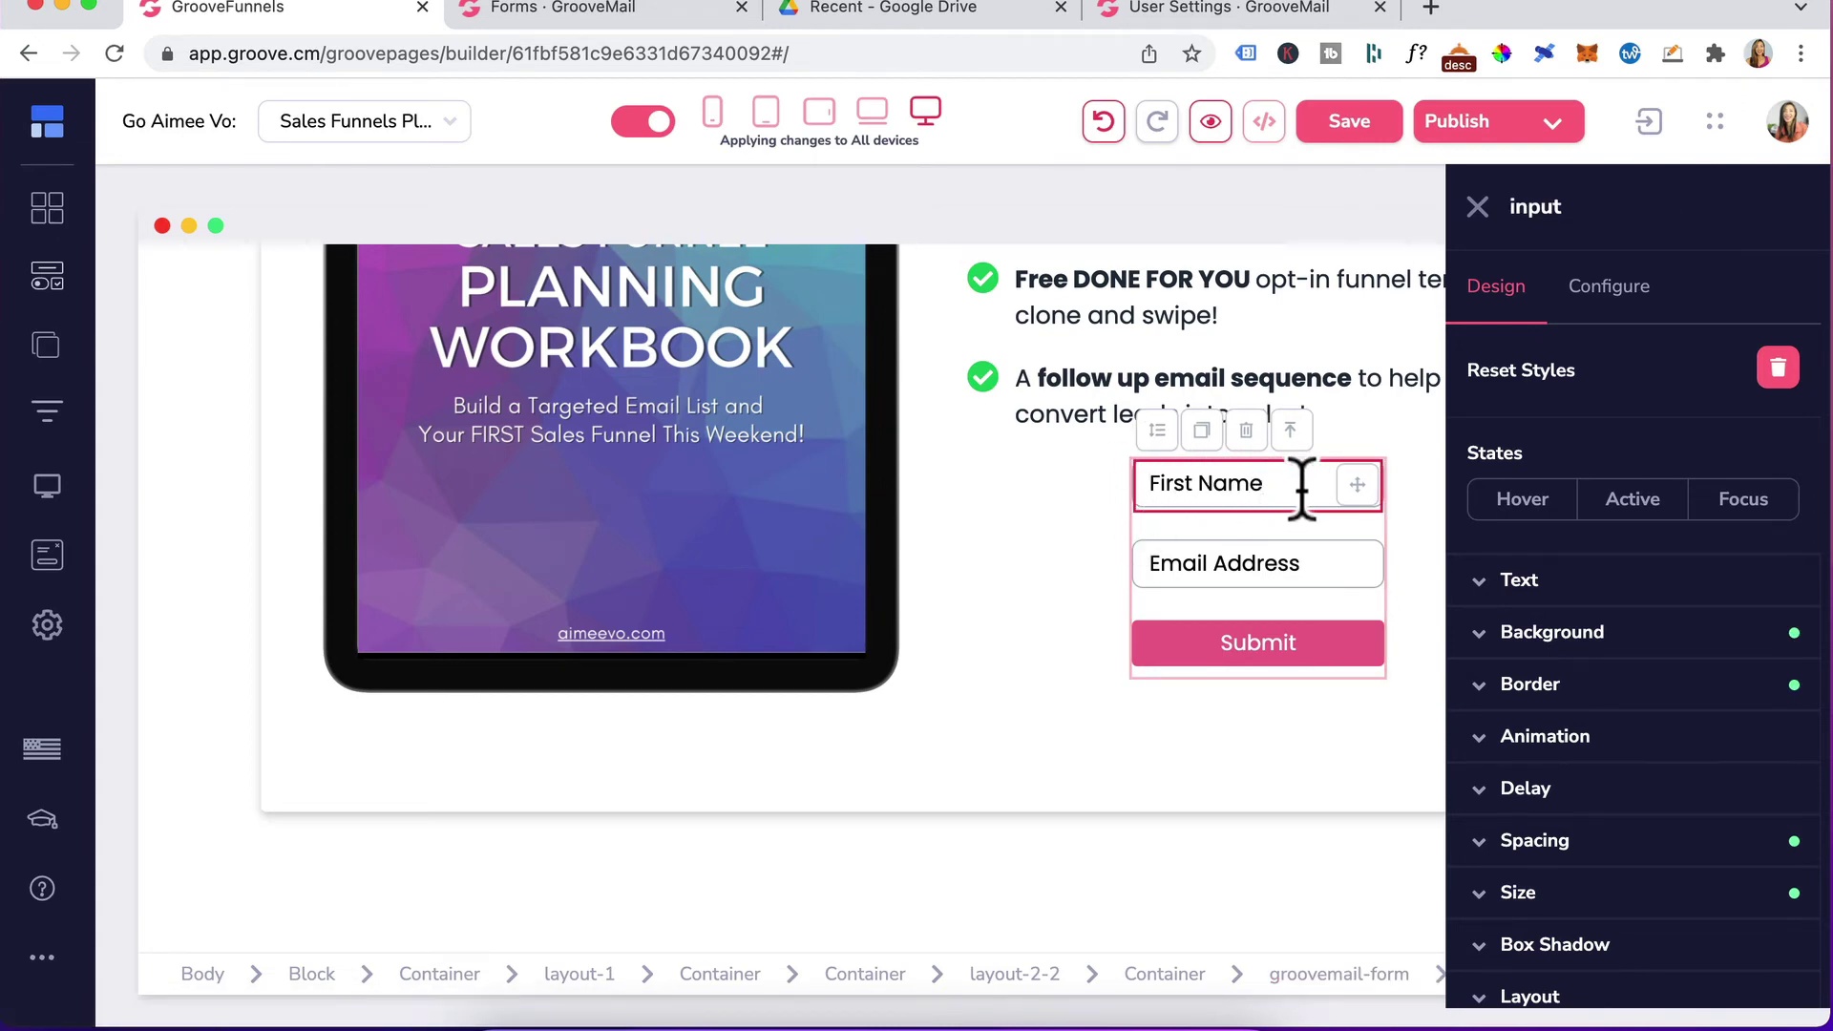
left_click(1576, 583)
scroll(1699, 729, "down", 2)
left_click(1736, 553)
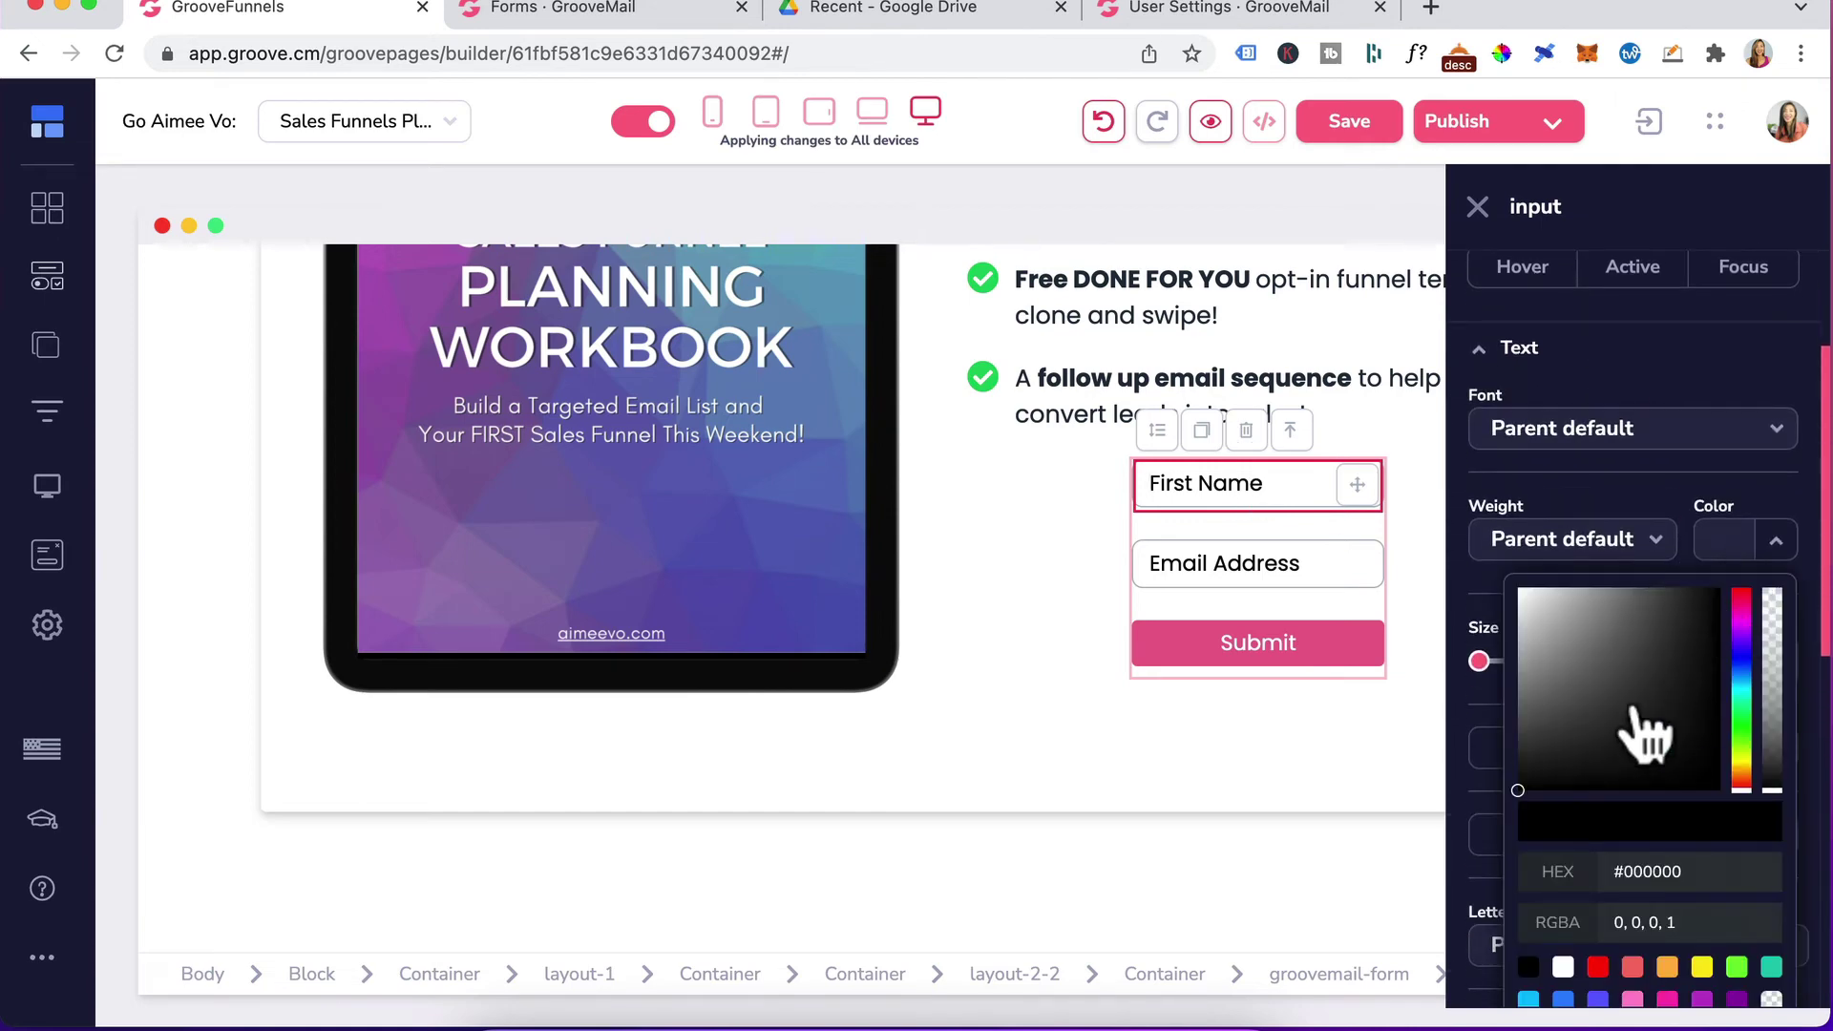
left_click_drag(1550, 656, 1545, 658)
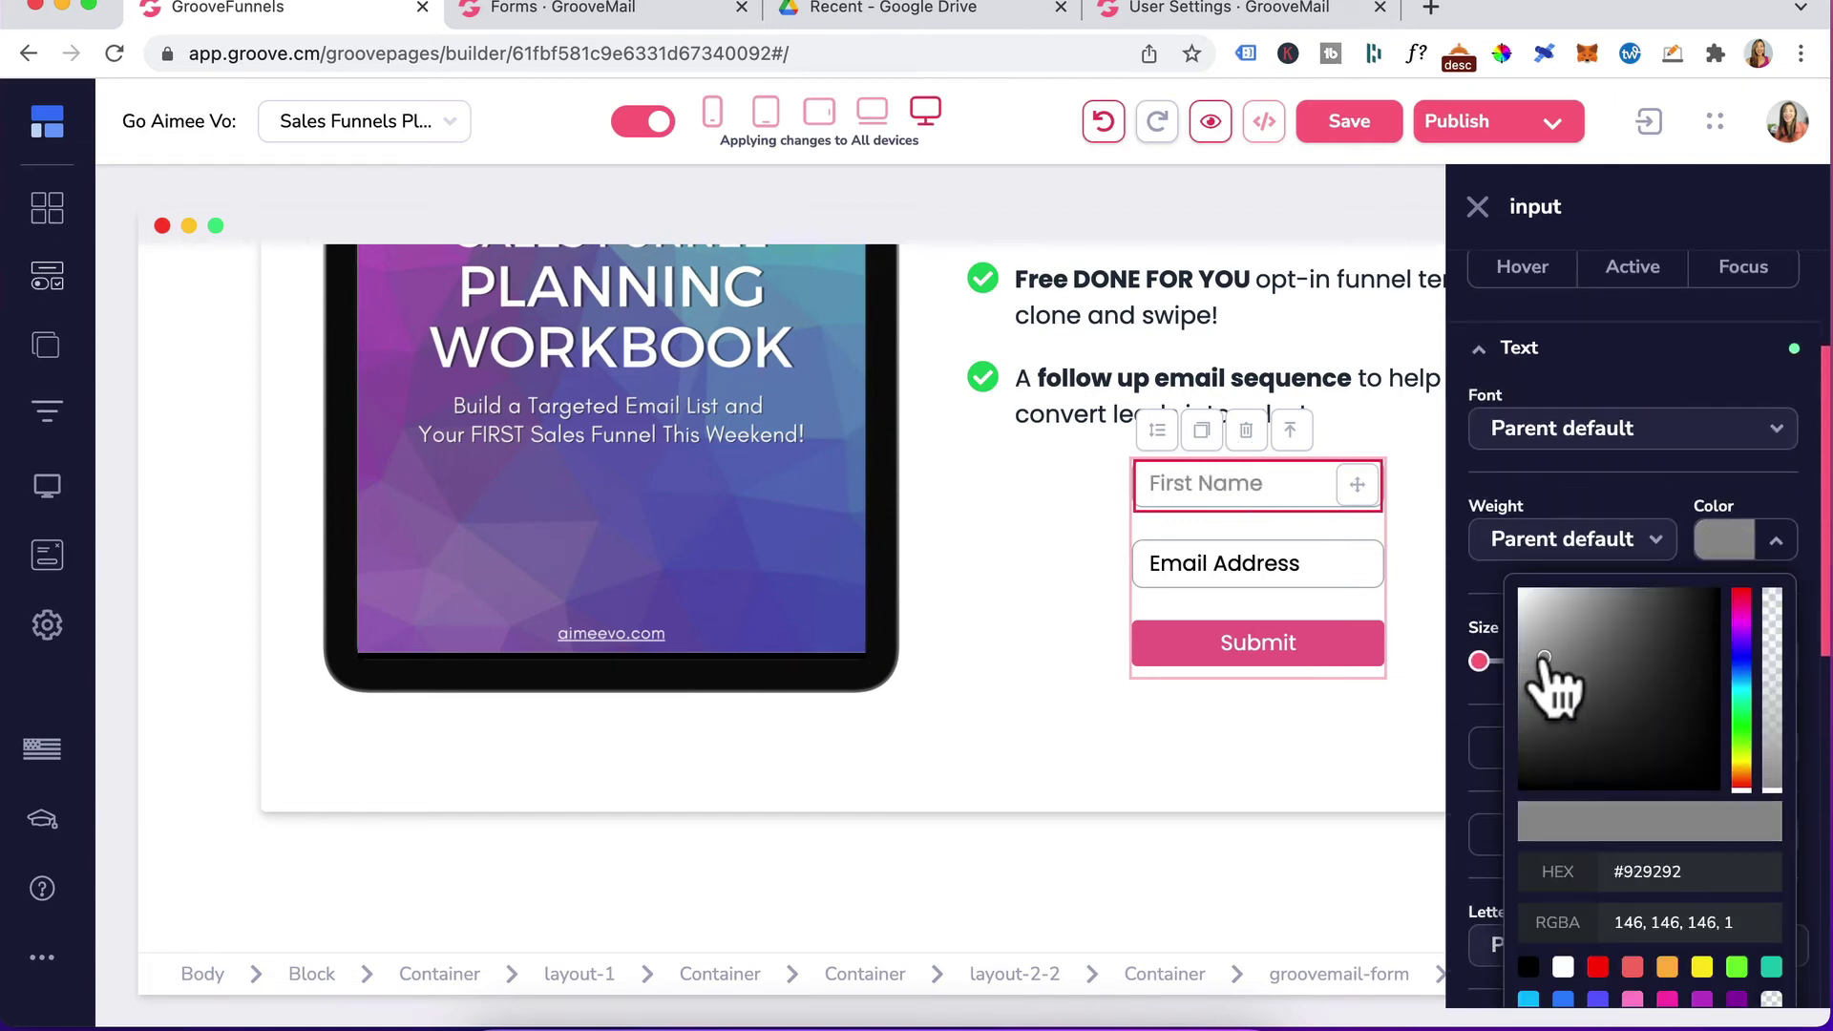
double_click(1690, 868)
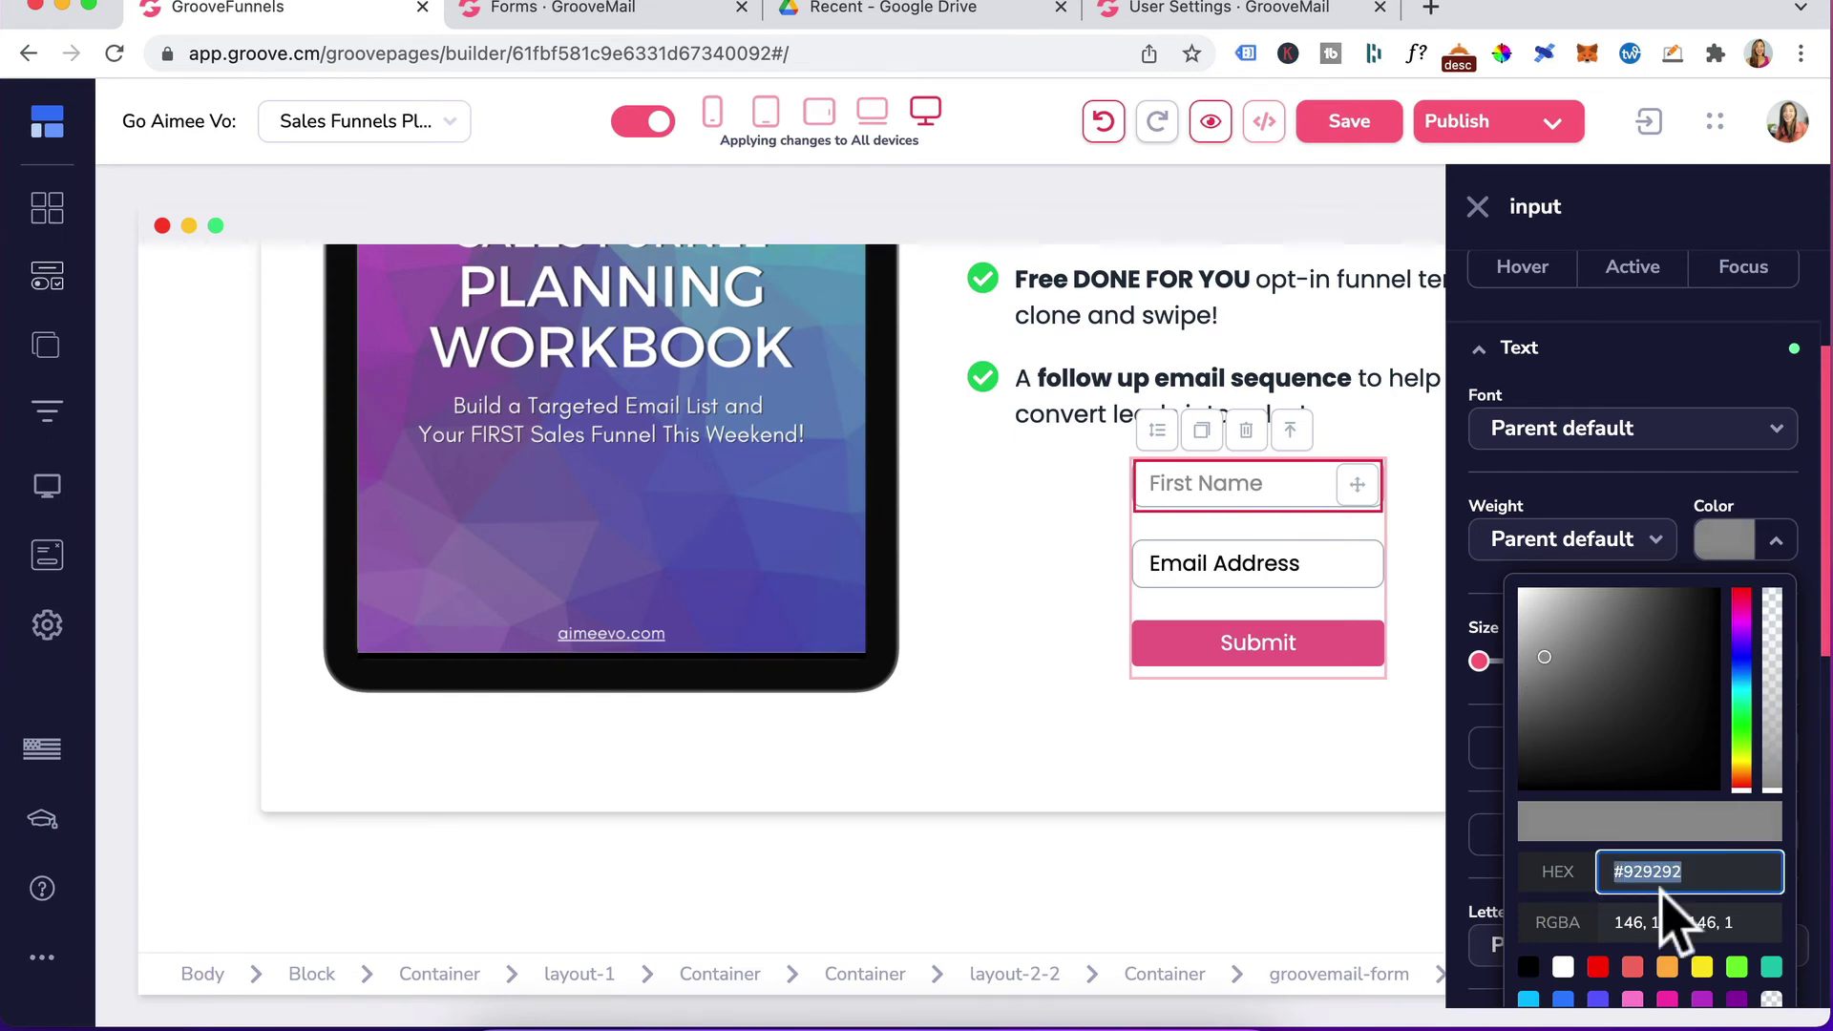
Paste grey #929292 as the Email Address field's text colour.
left_click(1223, 563)
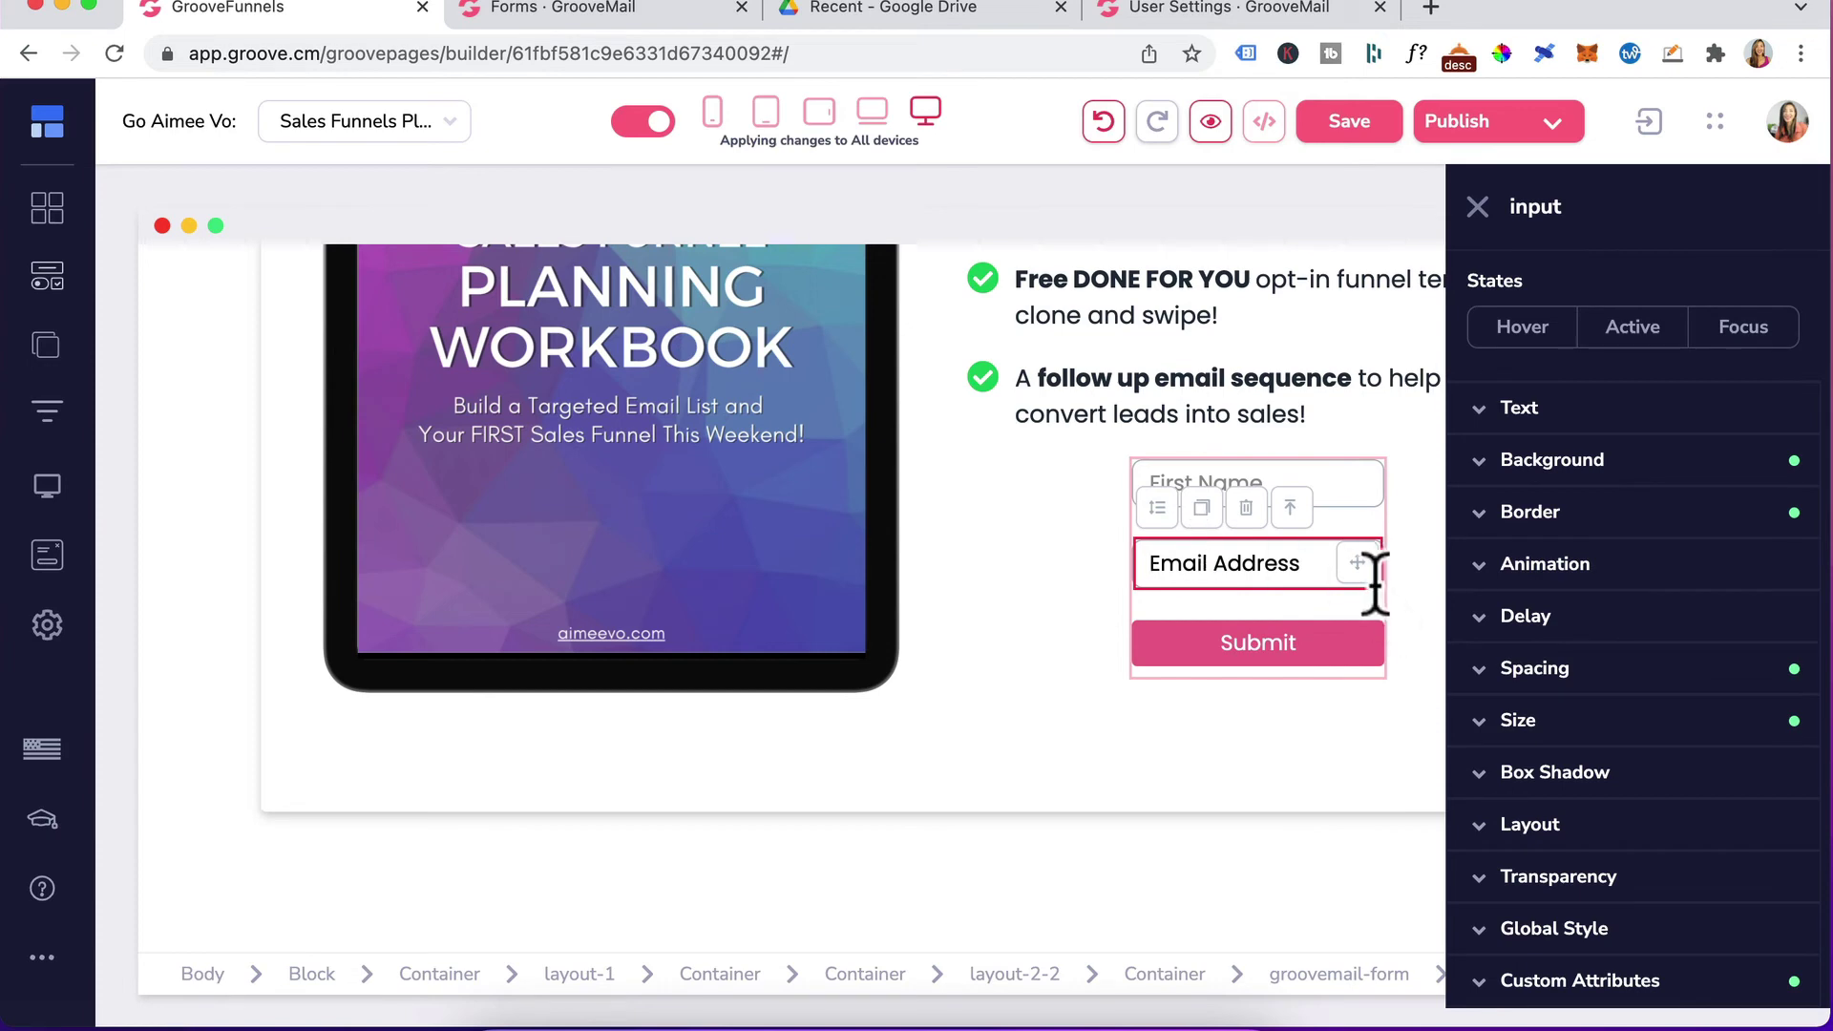
left_click(1582, 416)
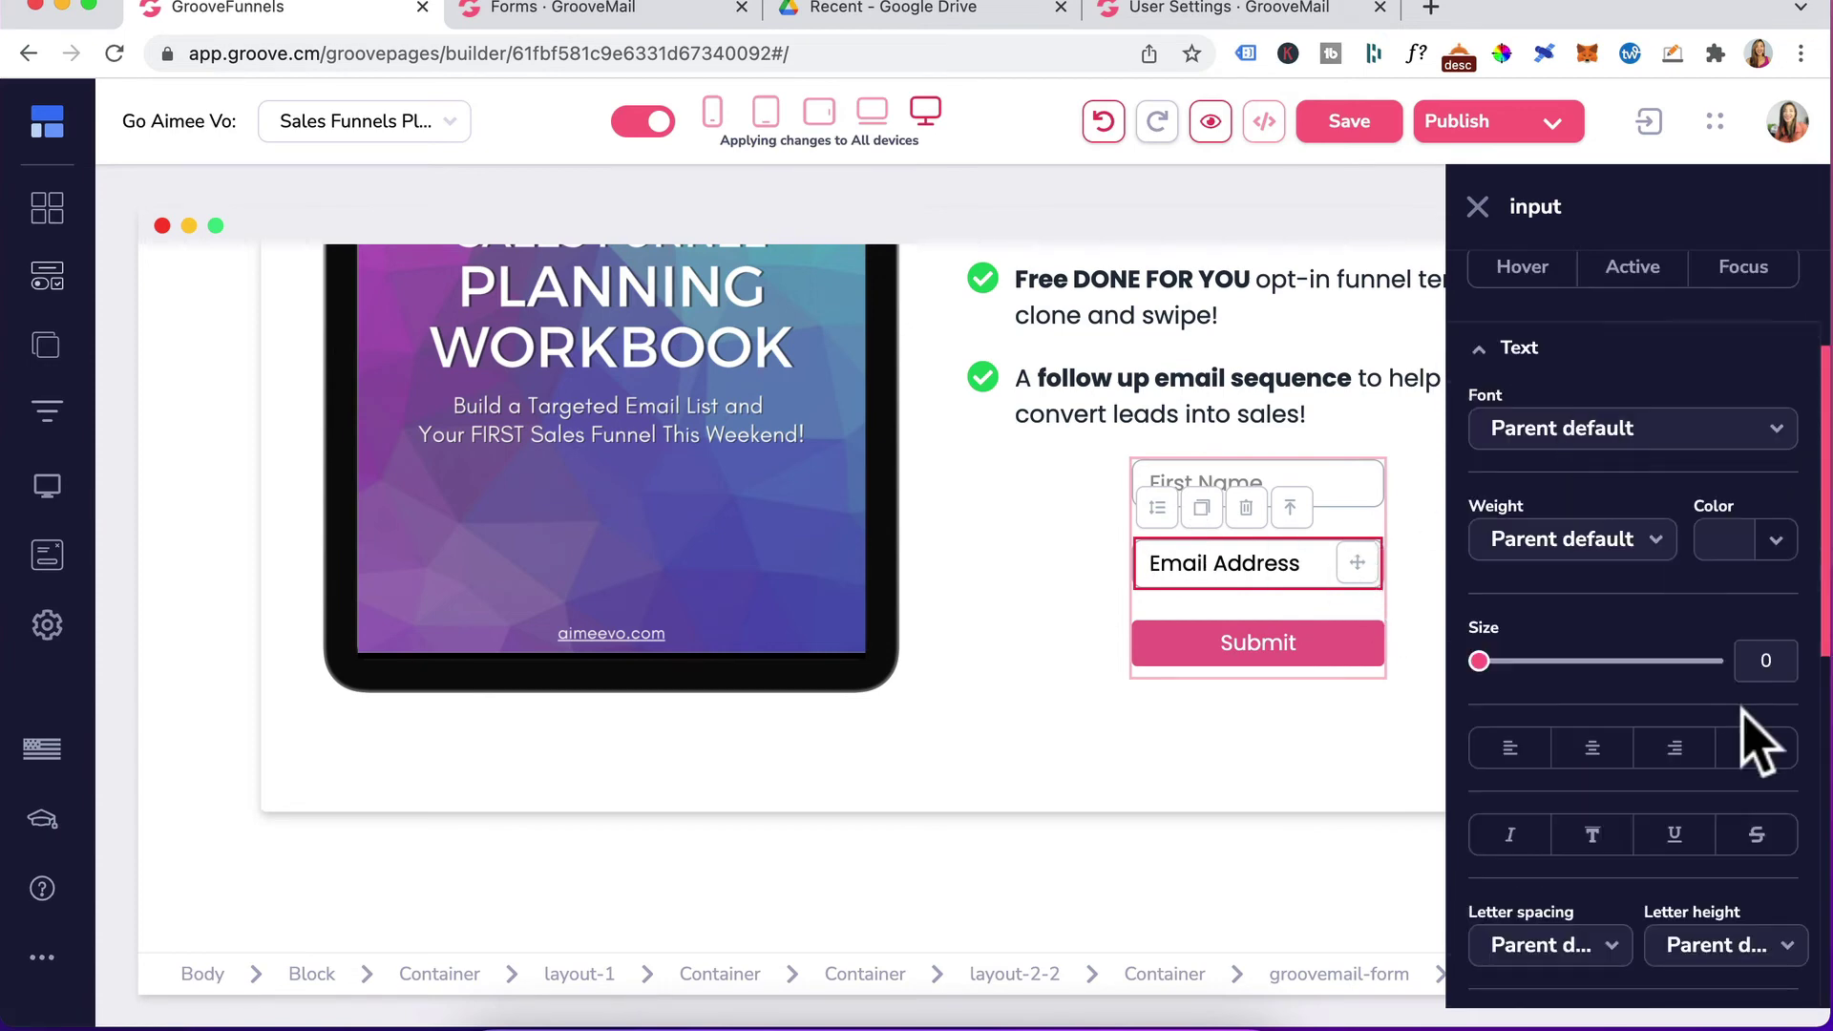
left_click(1756, 540)
type("#929292")
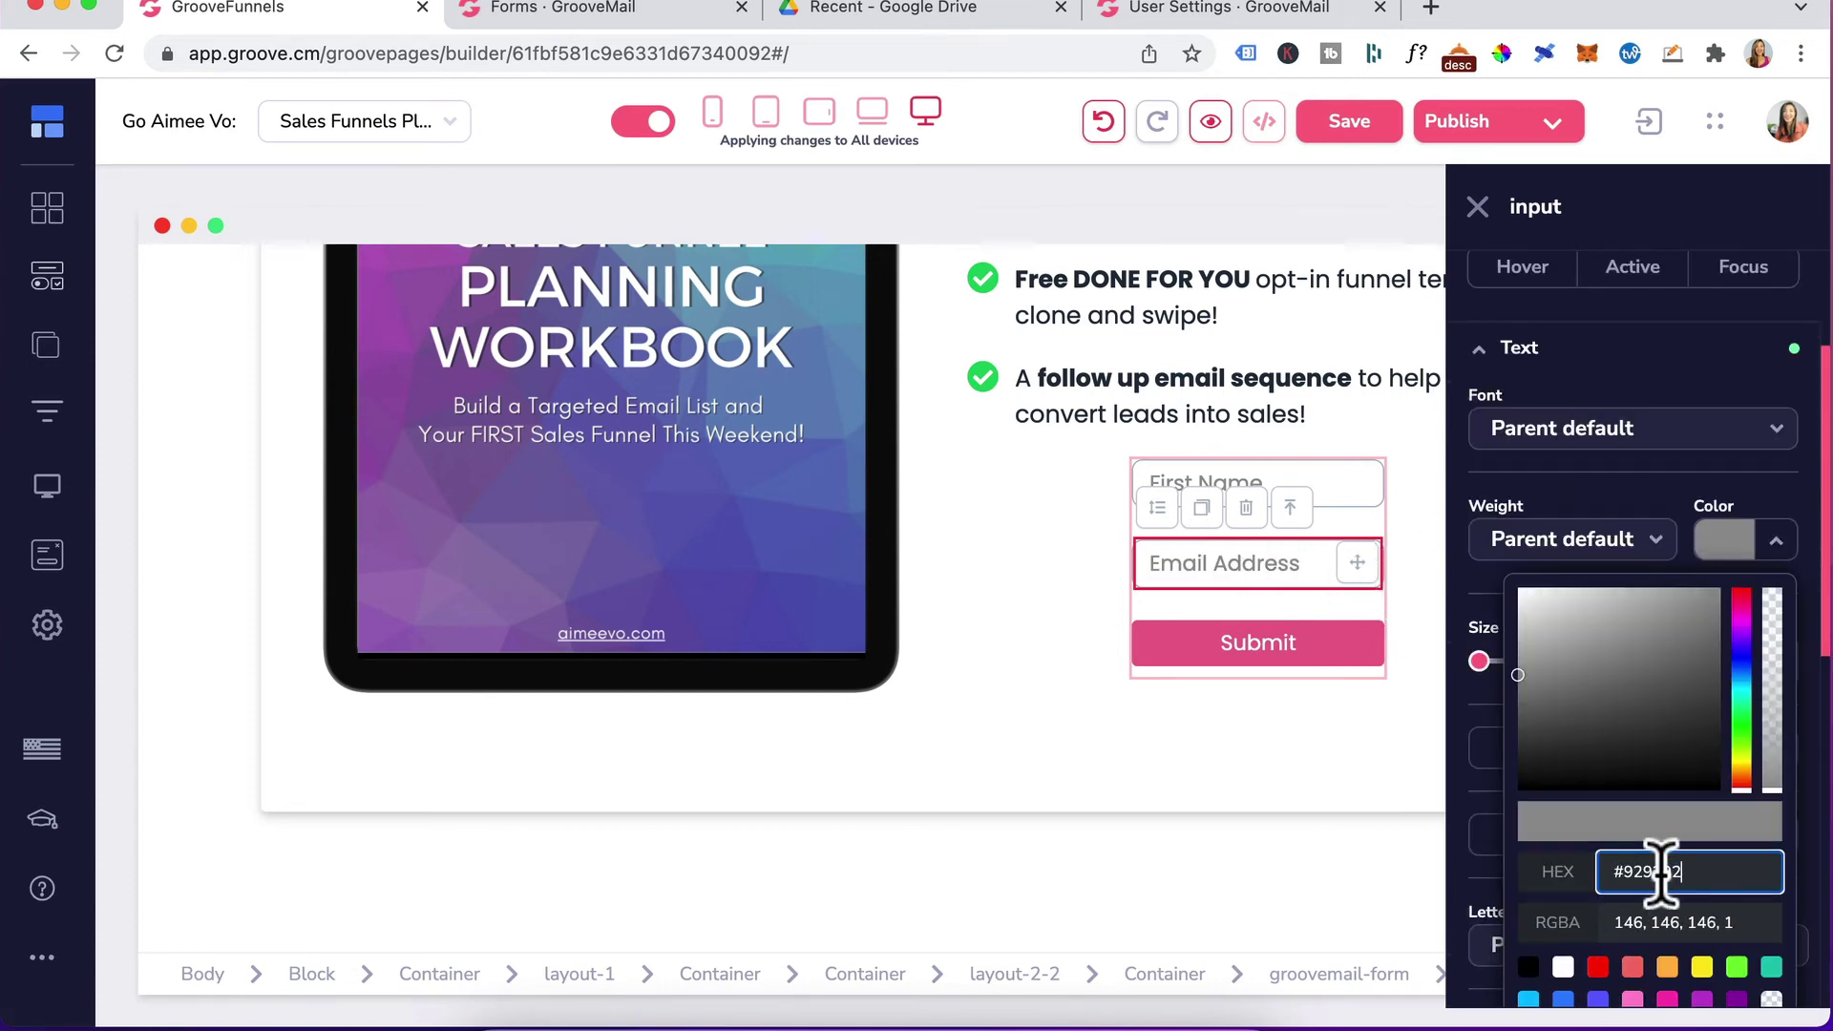
left_click(1705, 871)
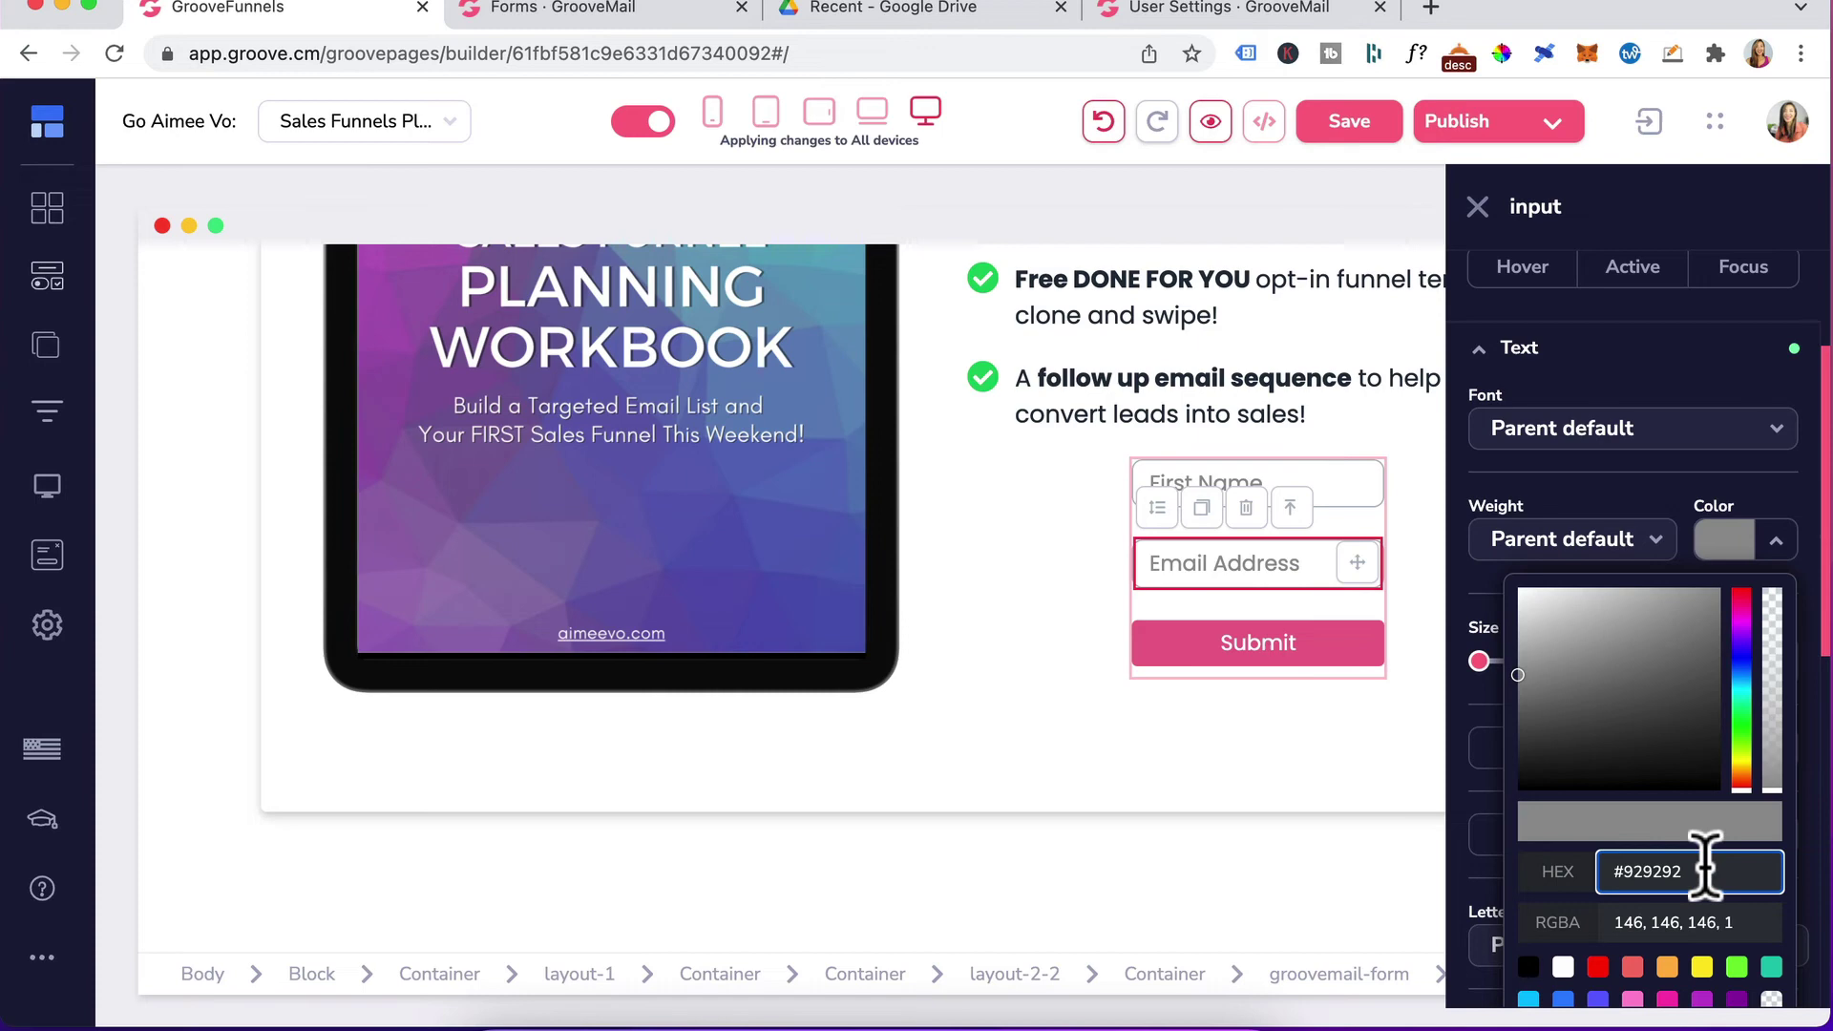
Give the Submit button a teal green background.
left_click(1298, 657)
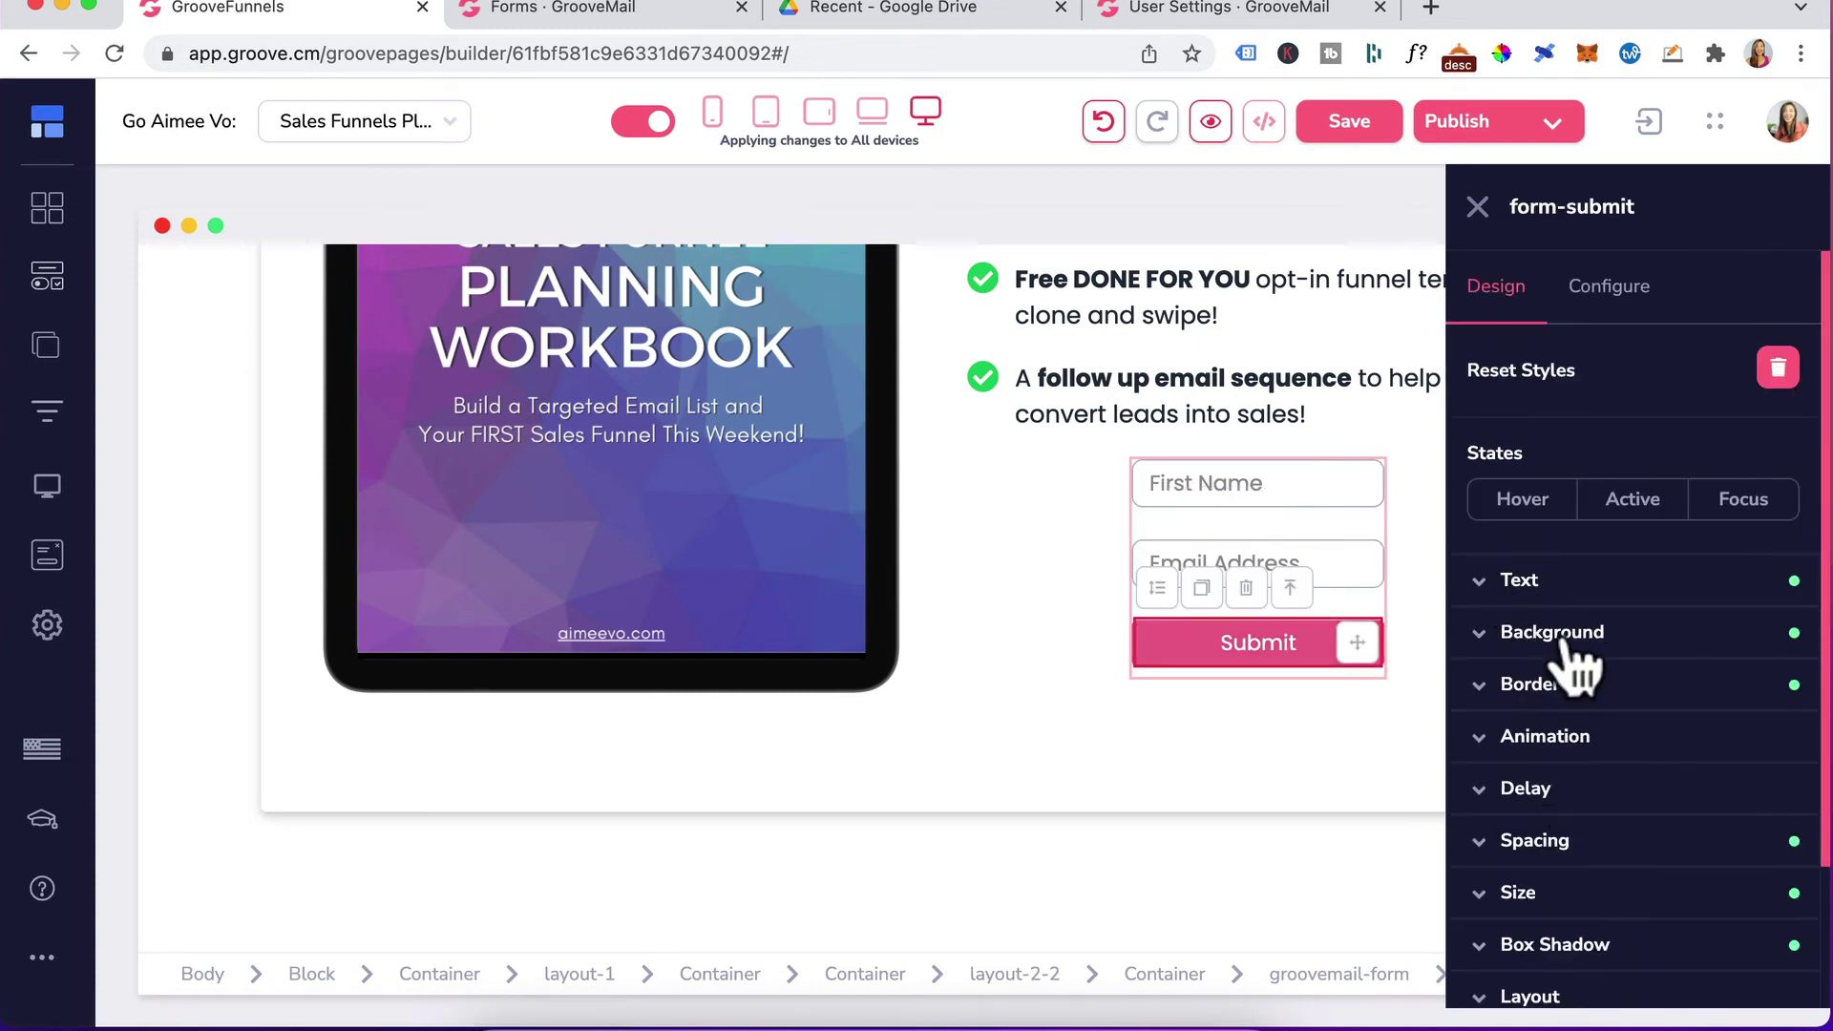
left_click(1569, 638)
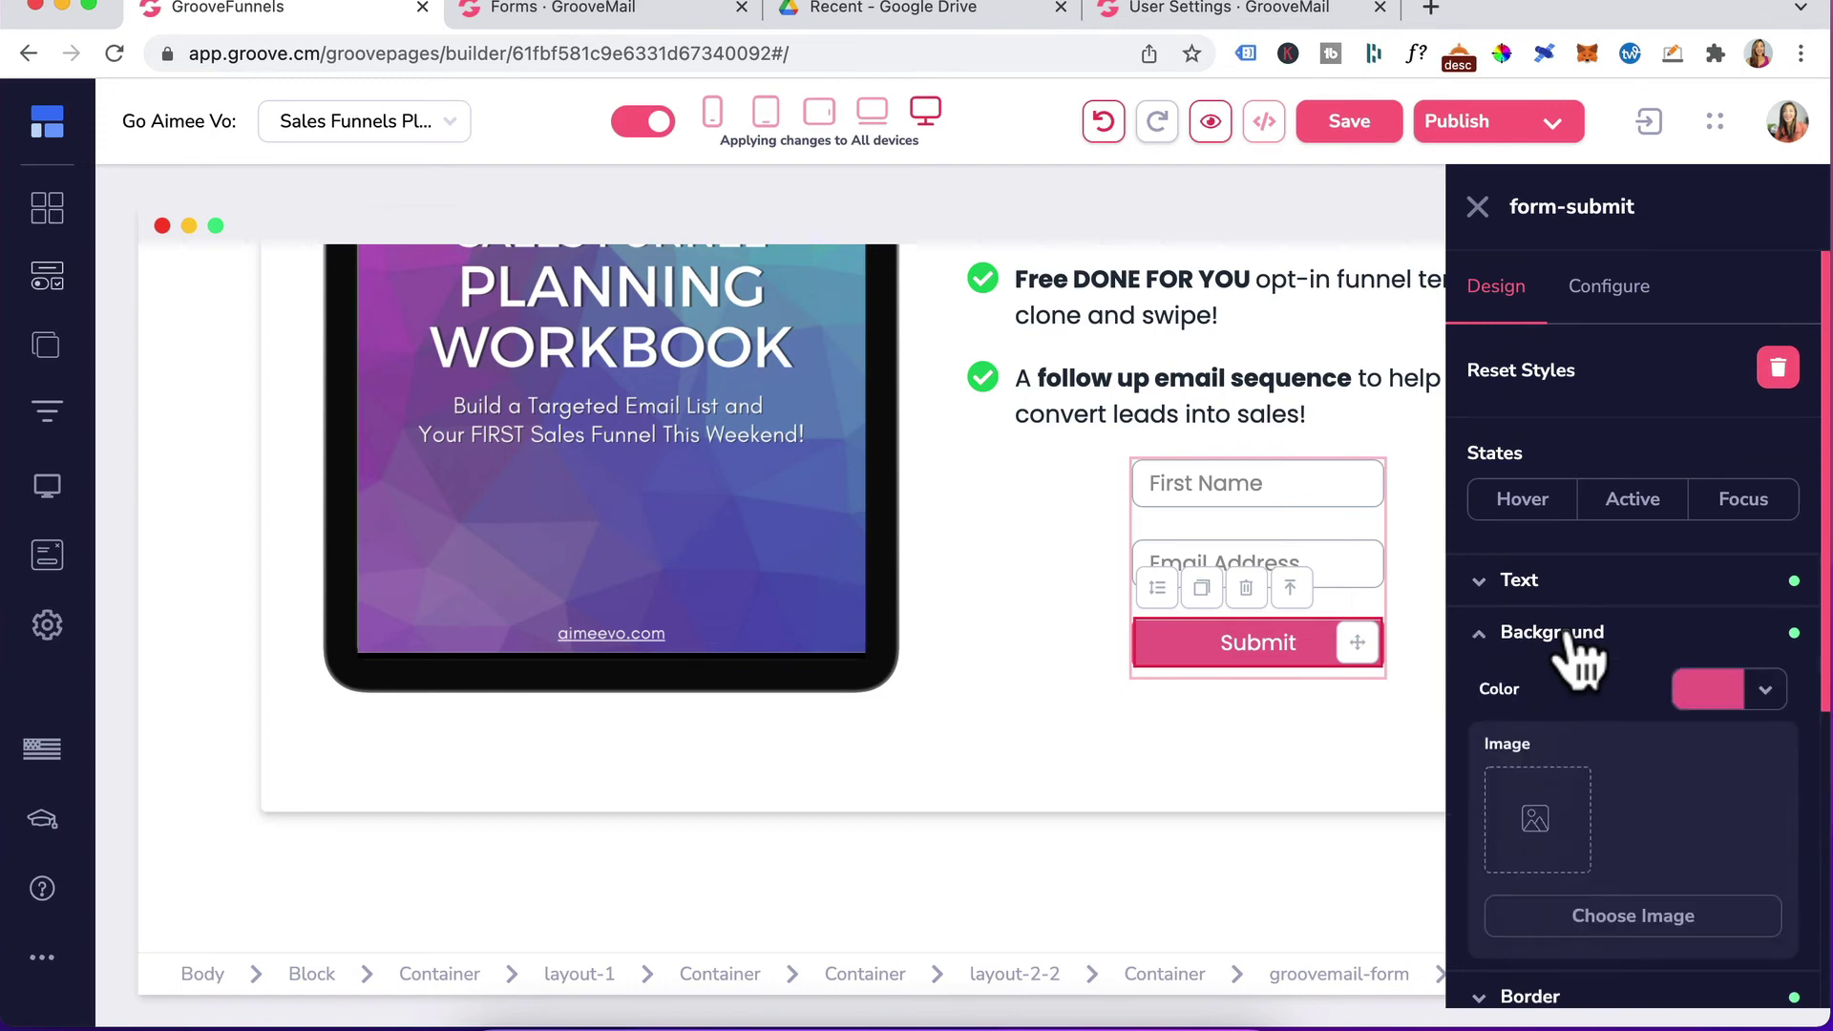
left_click(1714, 706)
scroll(1747, 764, "down", 5)
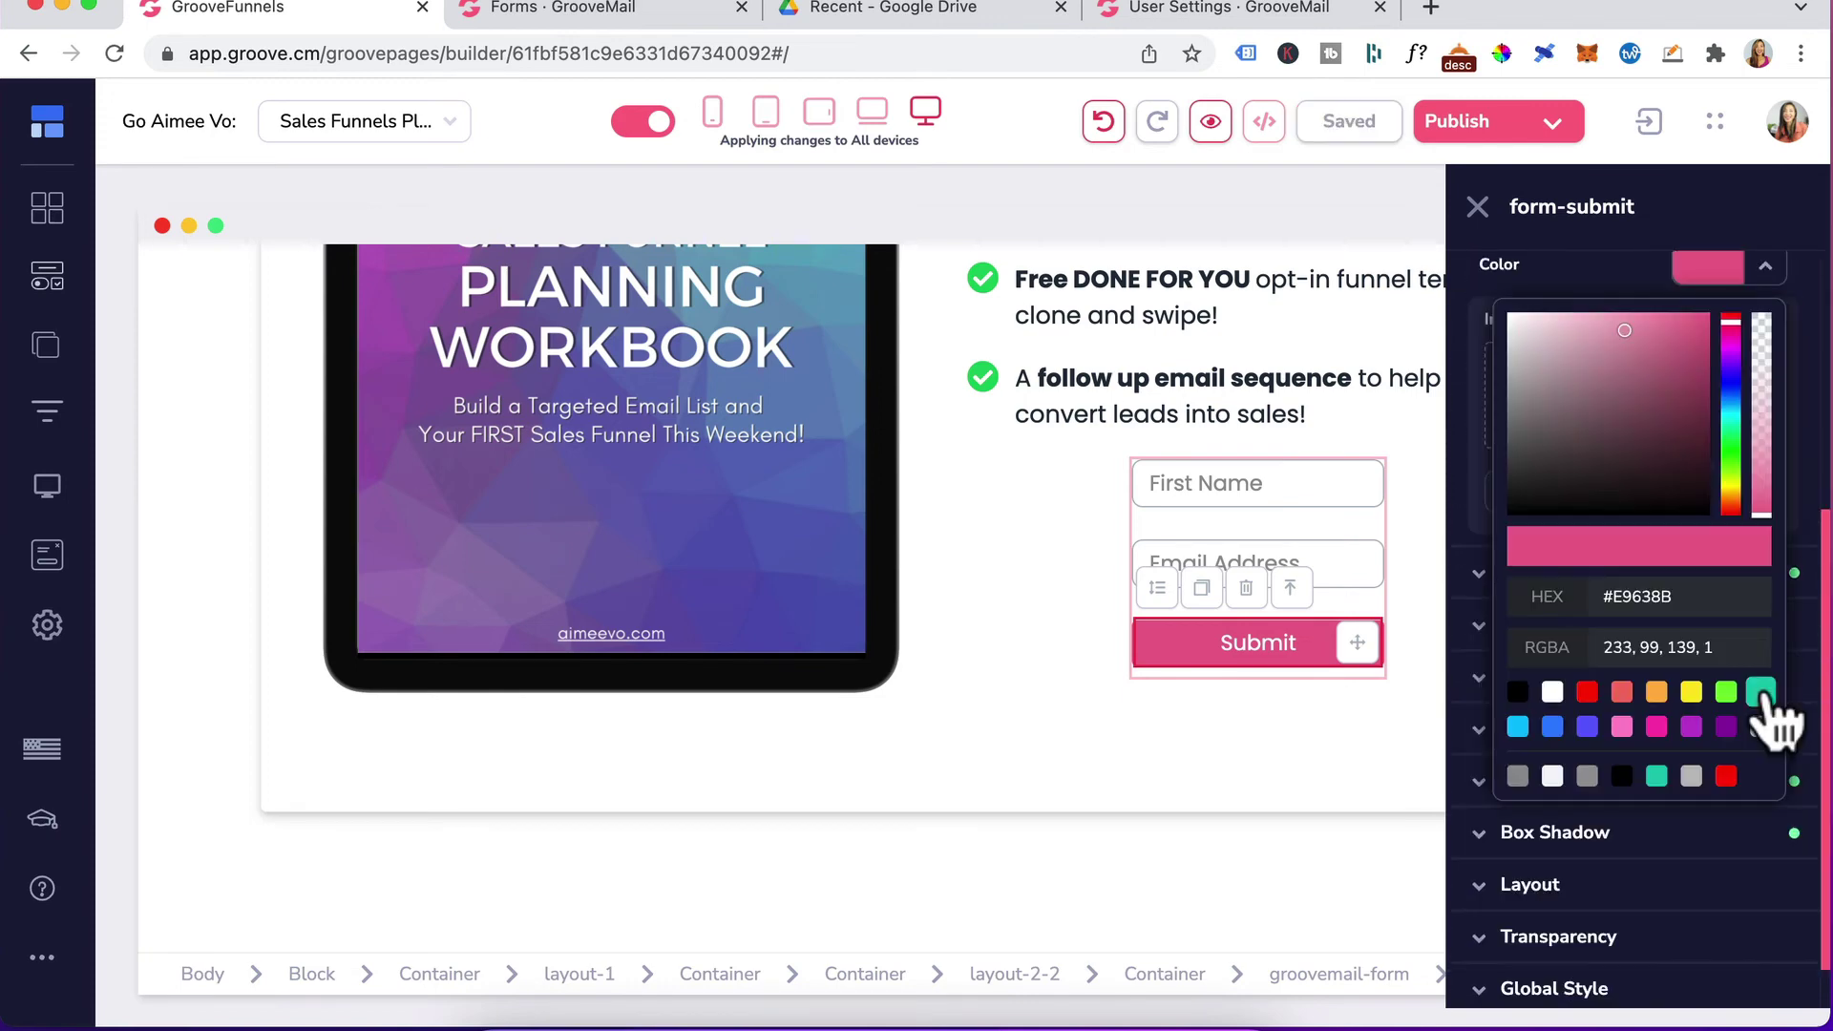
left_click(1760, 691)
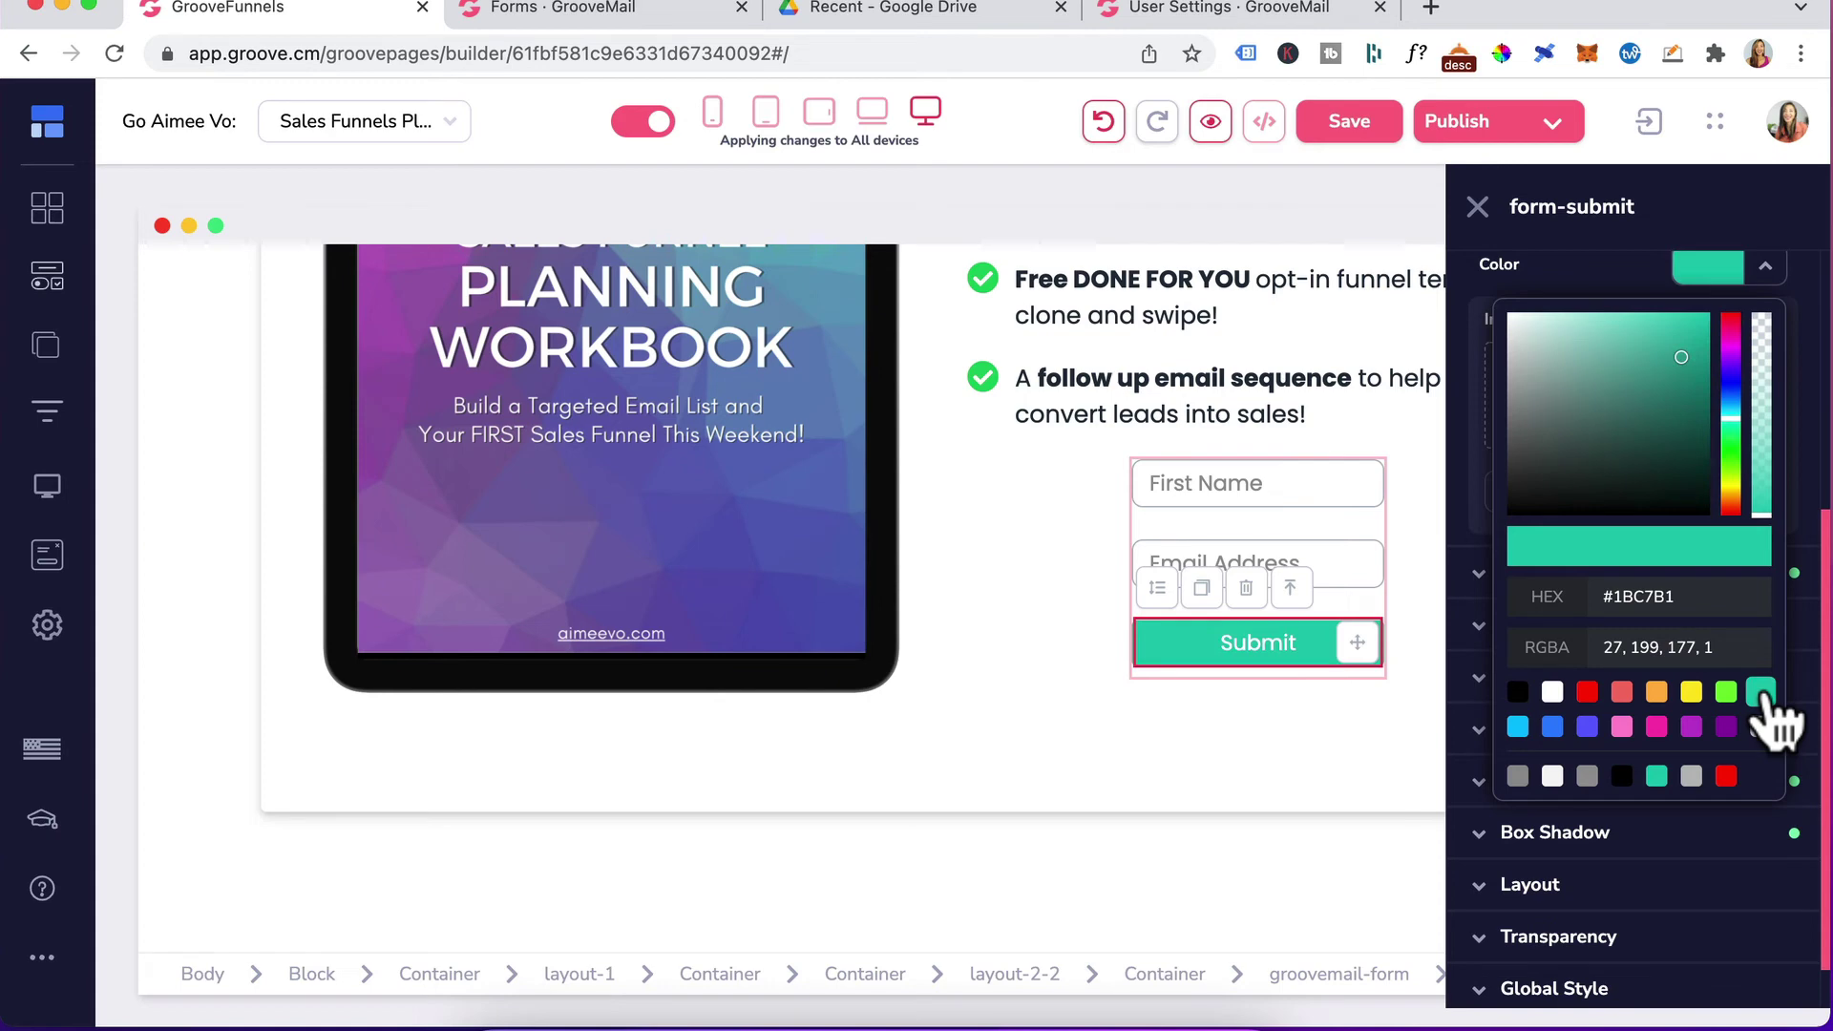
scroll(1768, 573, "up", 3)
left_click(1766, 501)
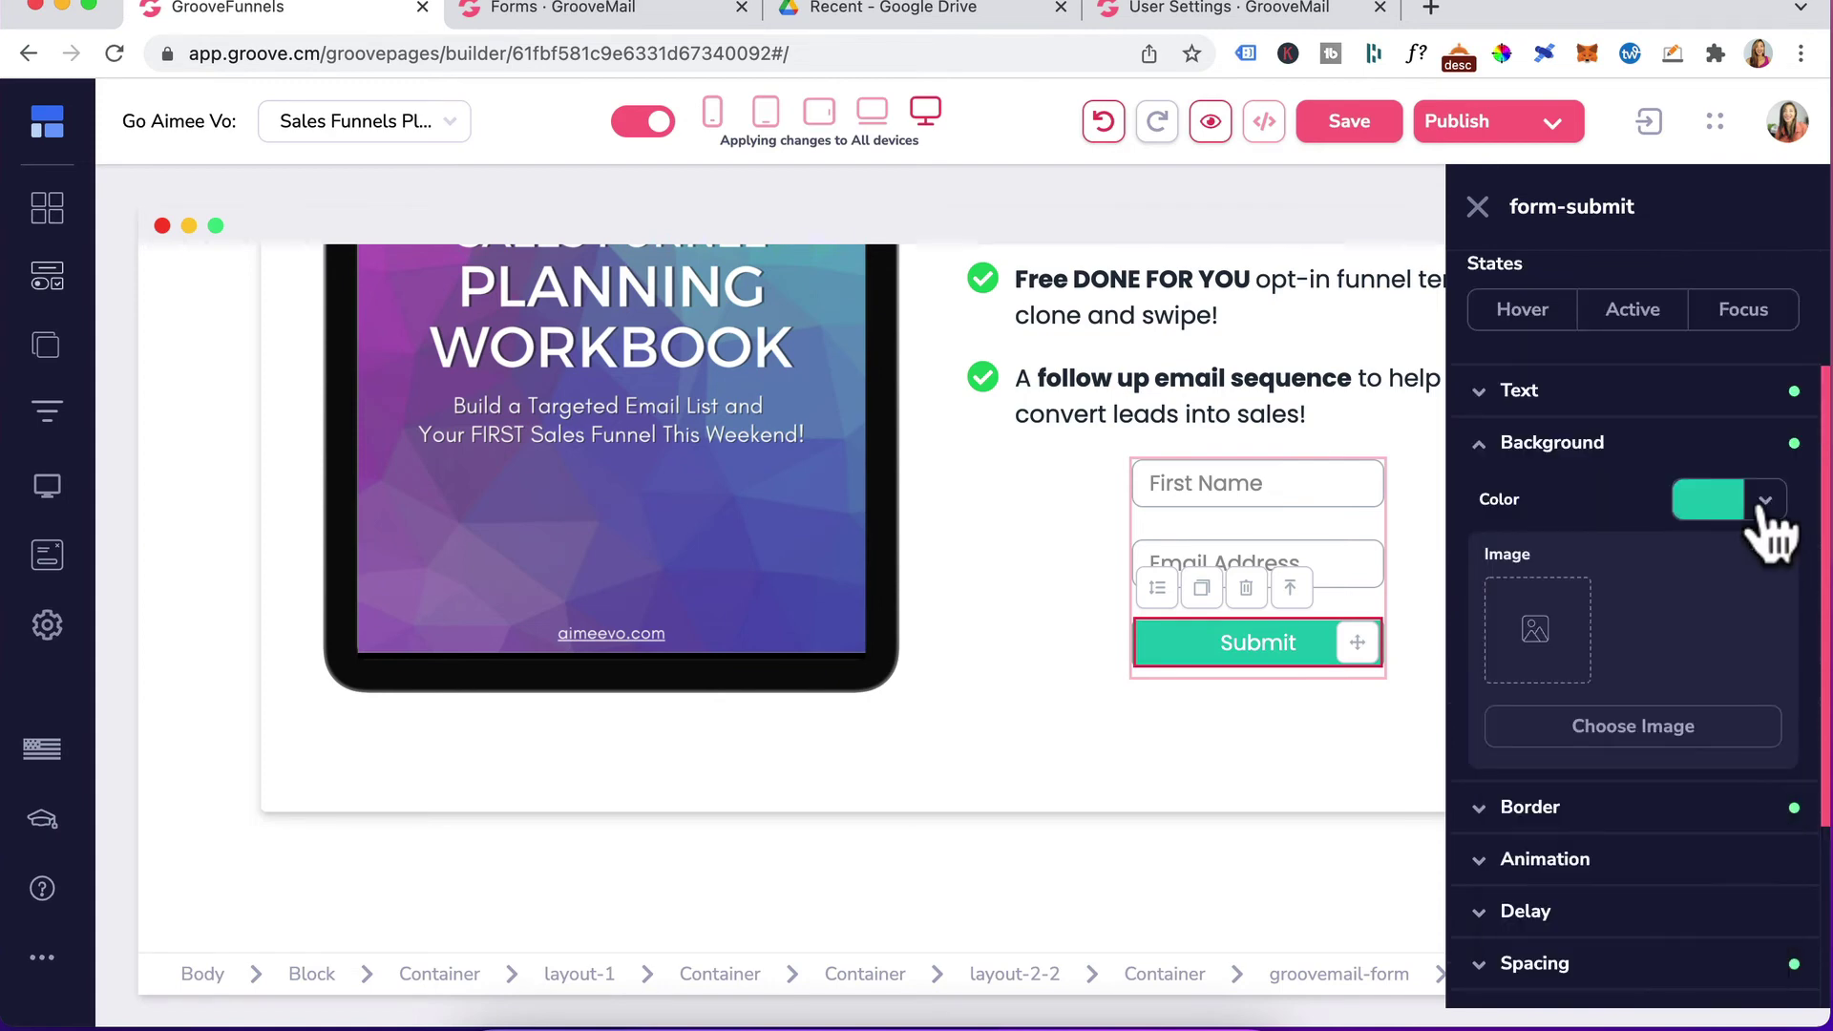
Style the button text at size 22, Semibold weight, with Wide letter spacing.
left_click(1588, 399)
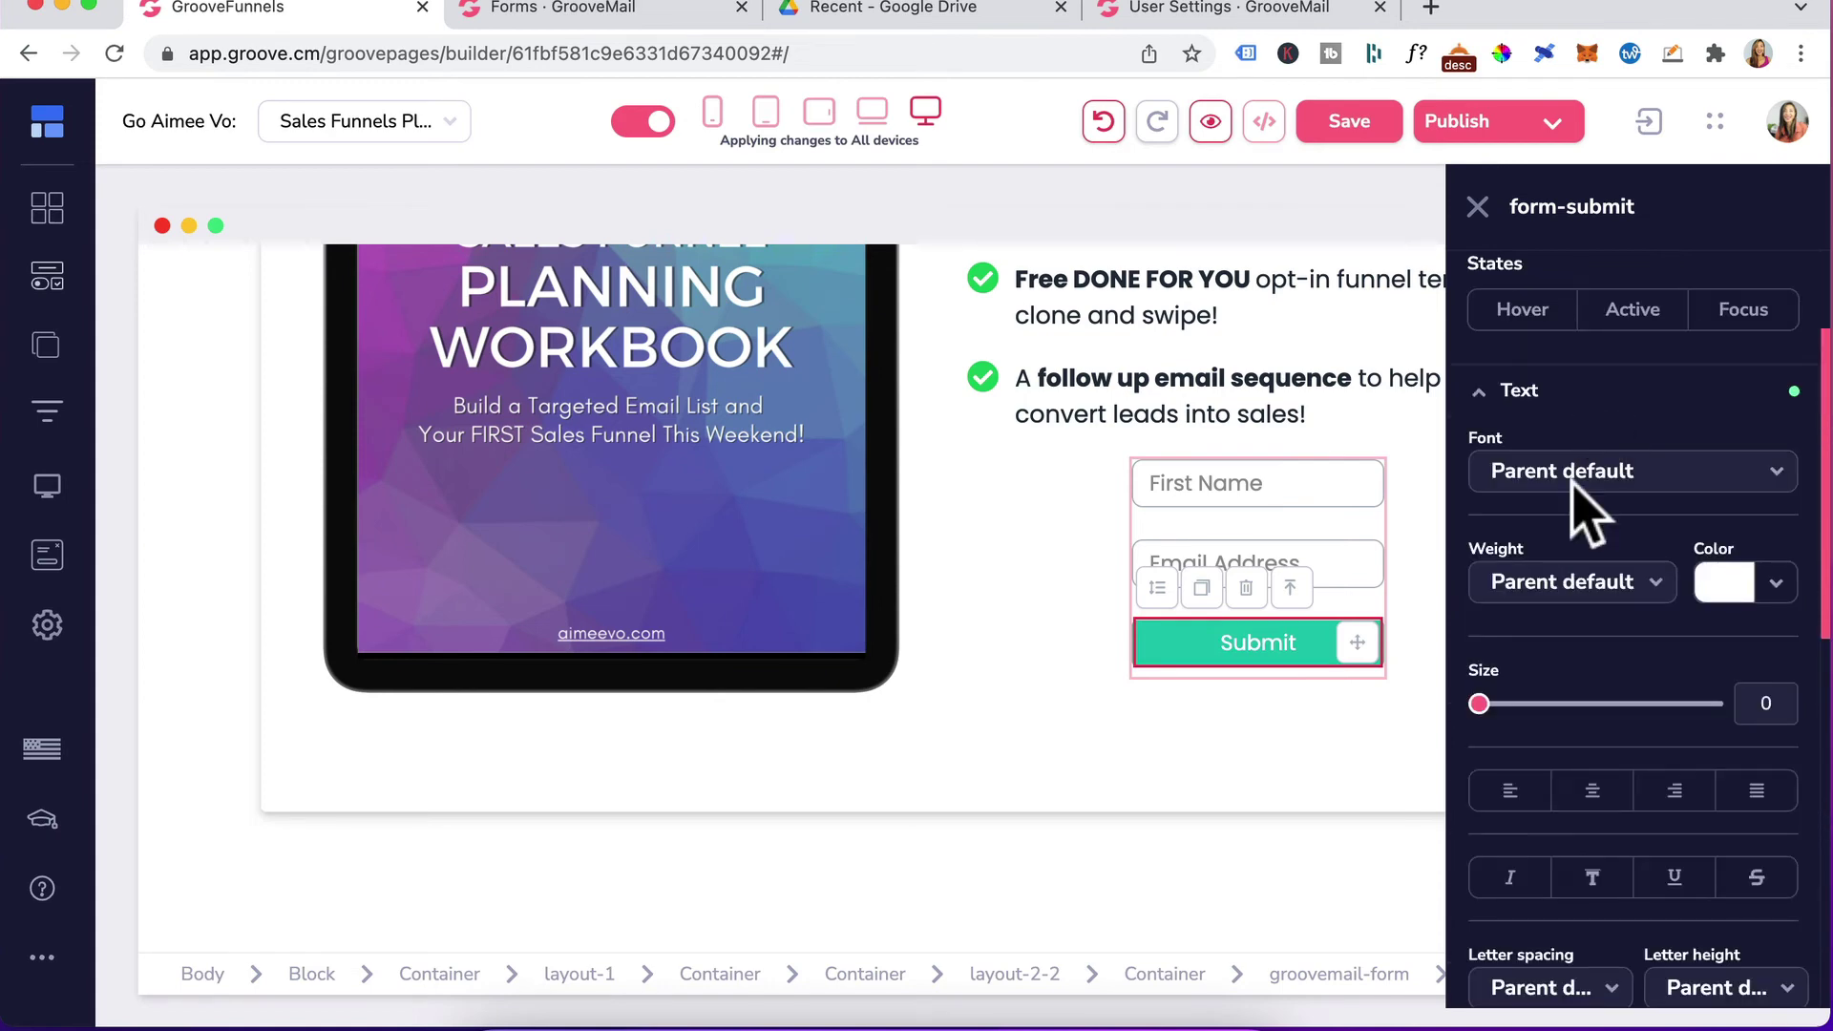
left_click(1535, 704)
left_click_drag(1539, 716, 1525, 718)
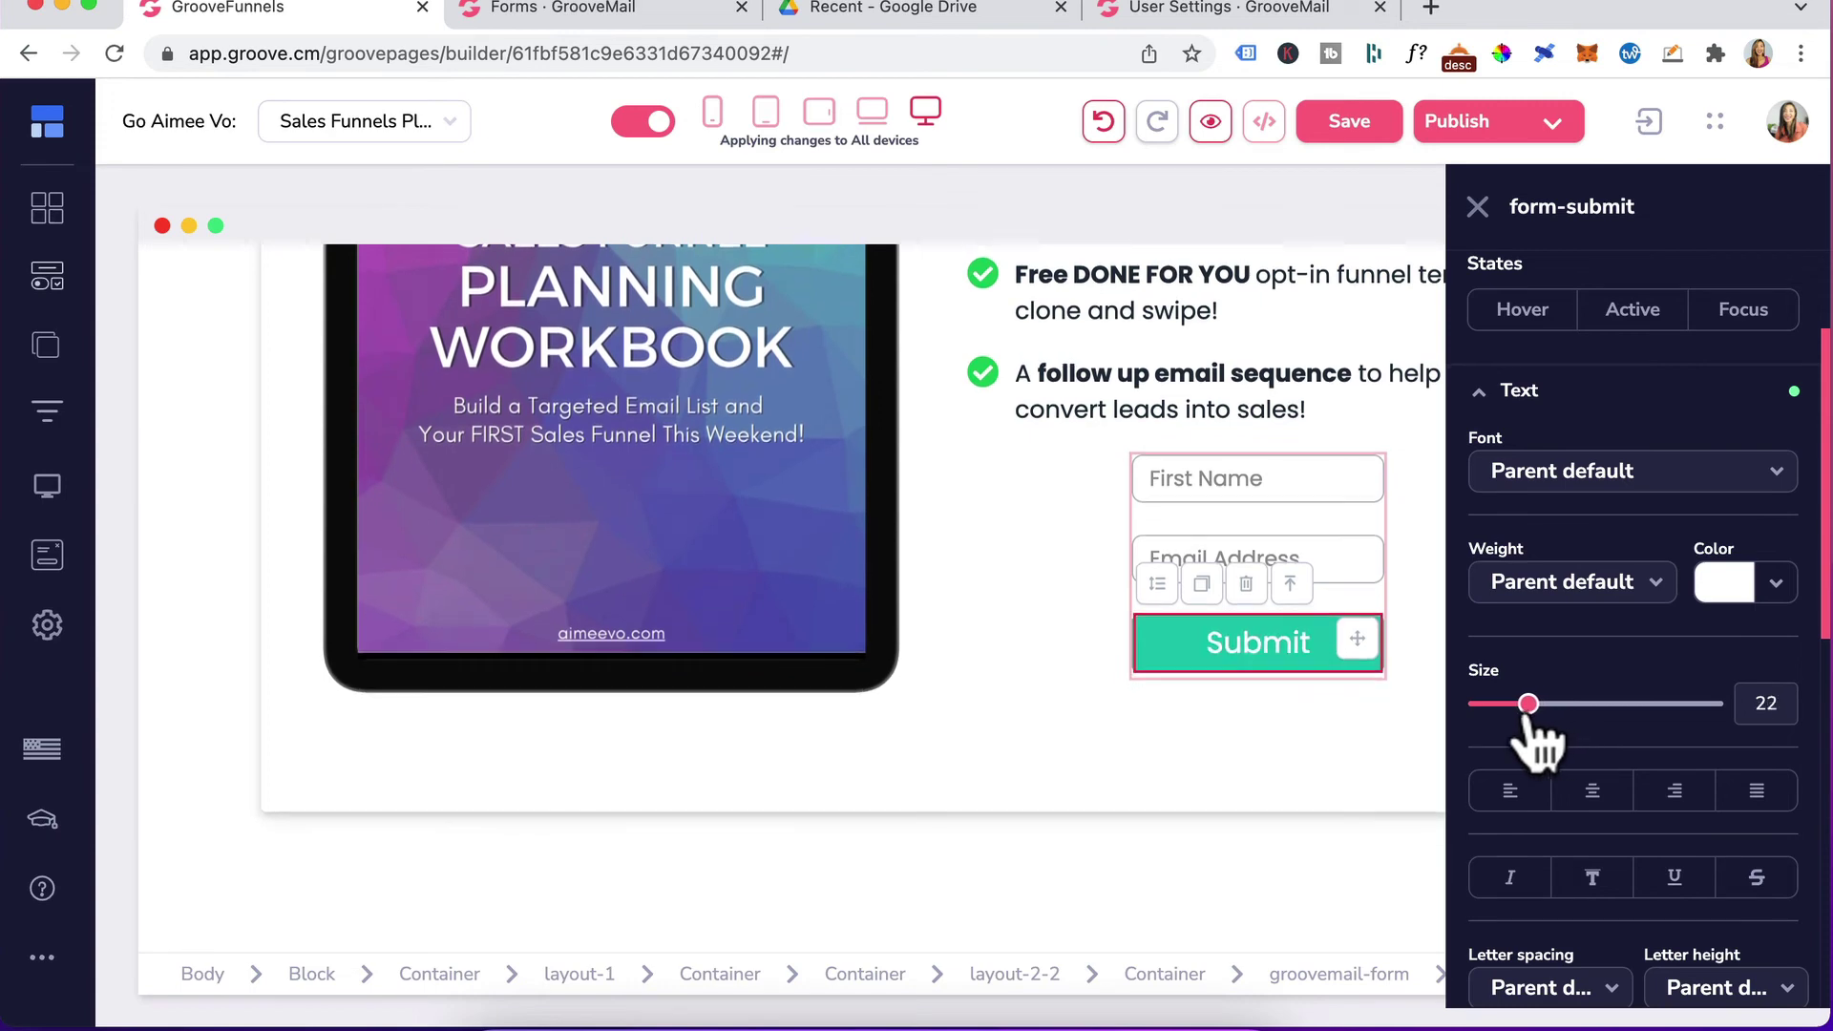
left_click(1566, 584)
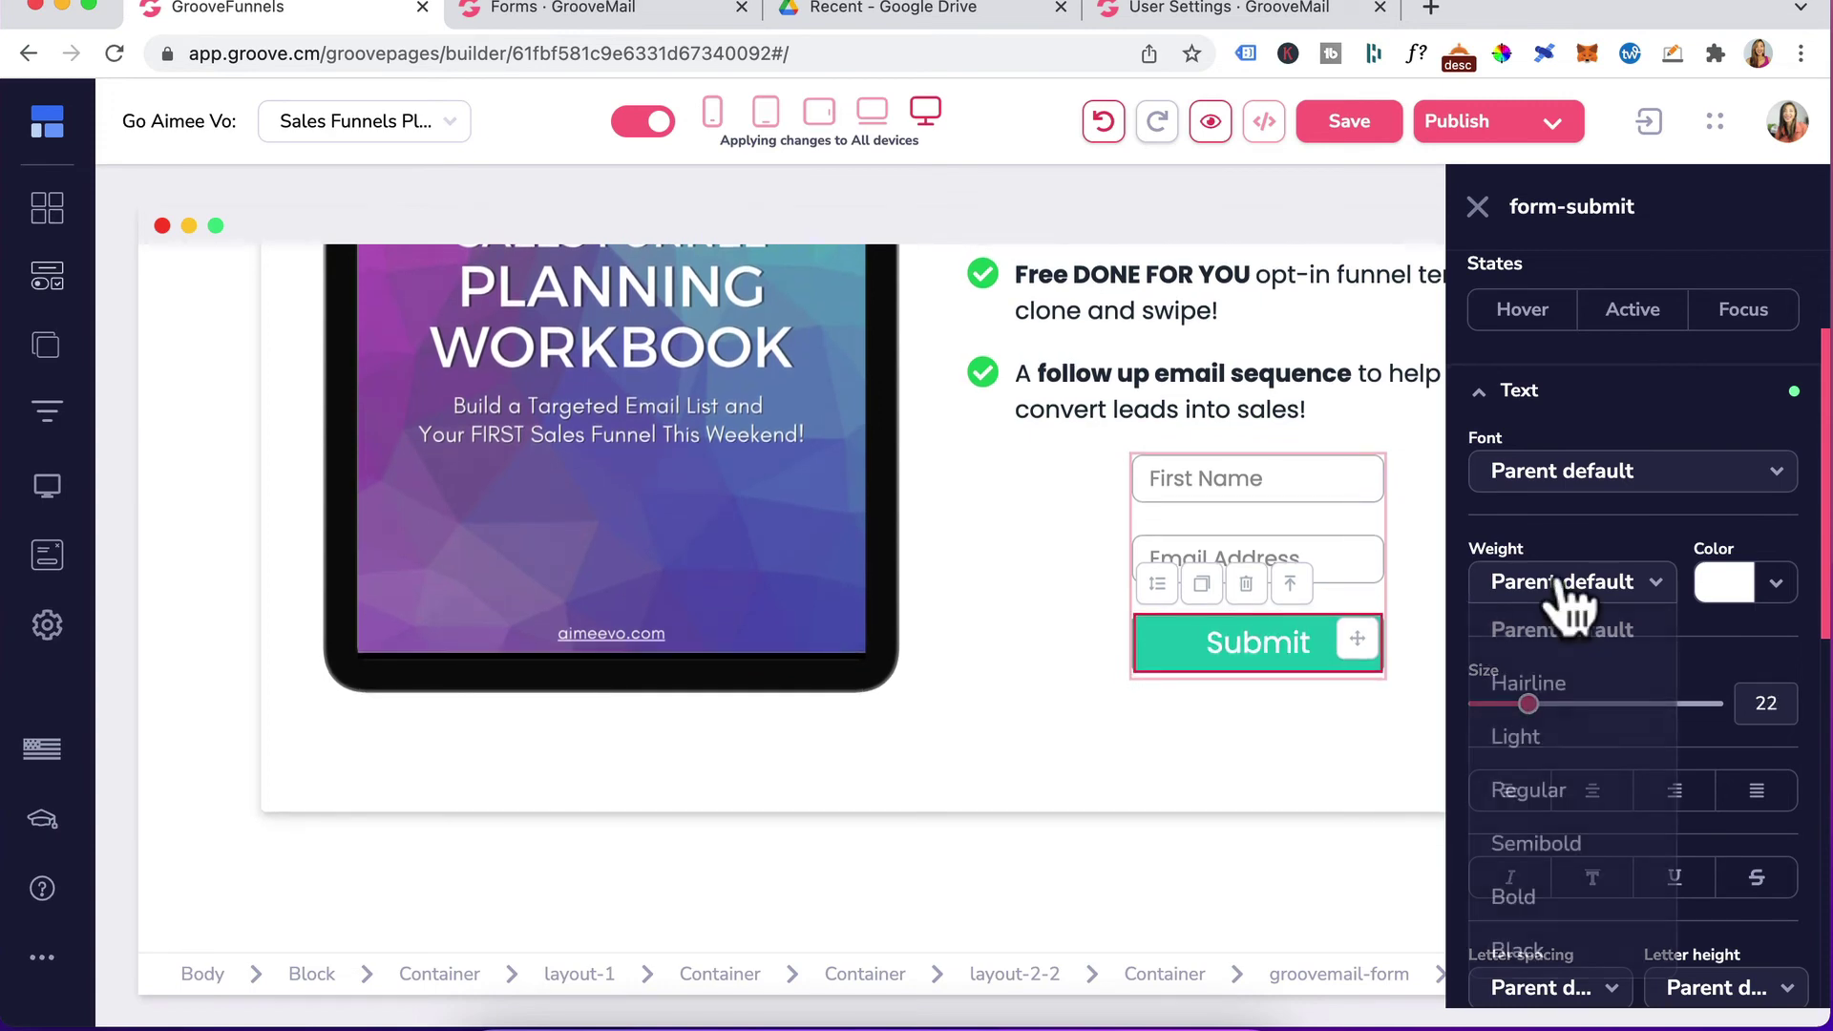
left_click(1556, 842)
scroll(1548, 837, "down", 4)
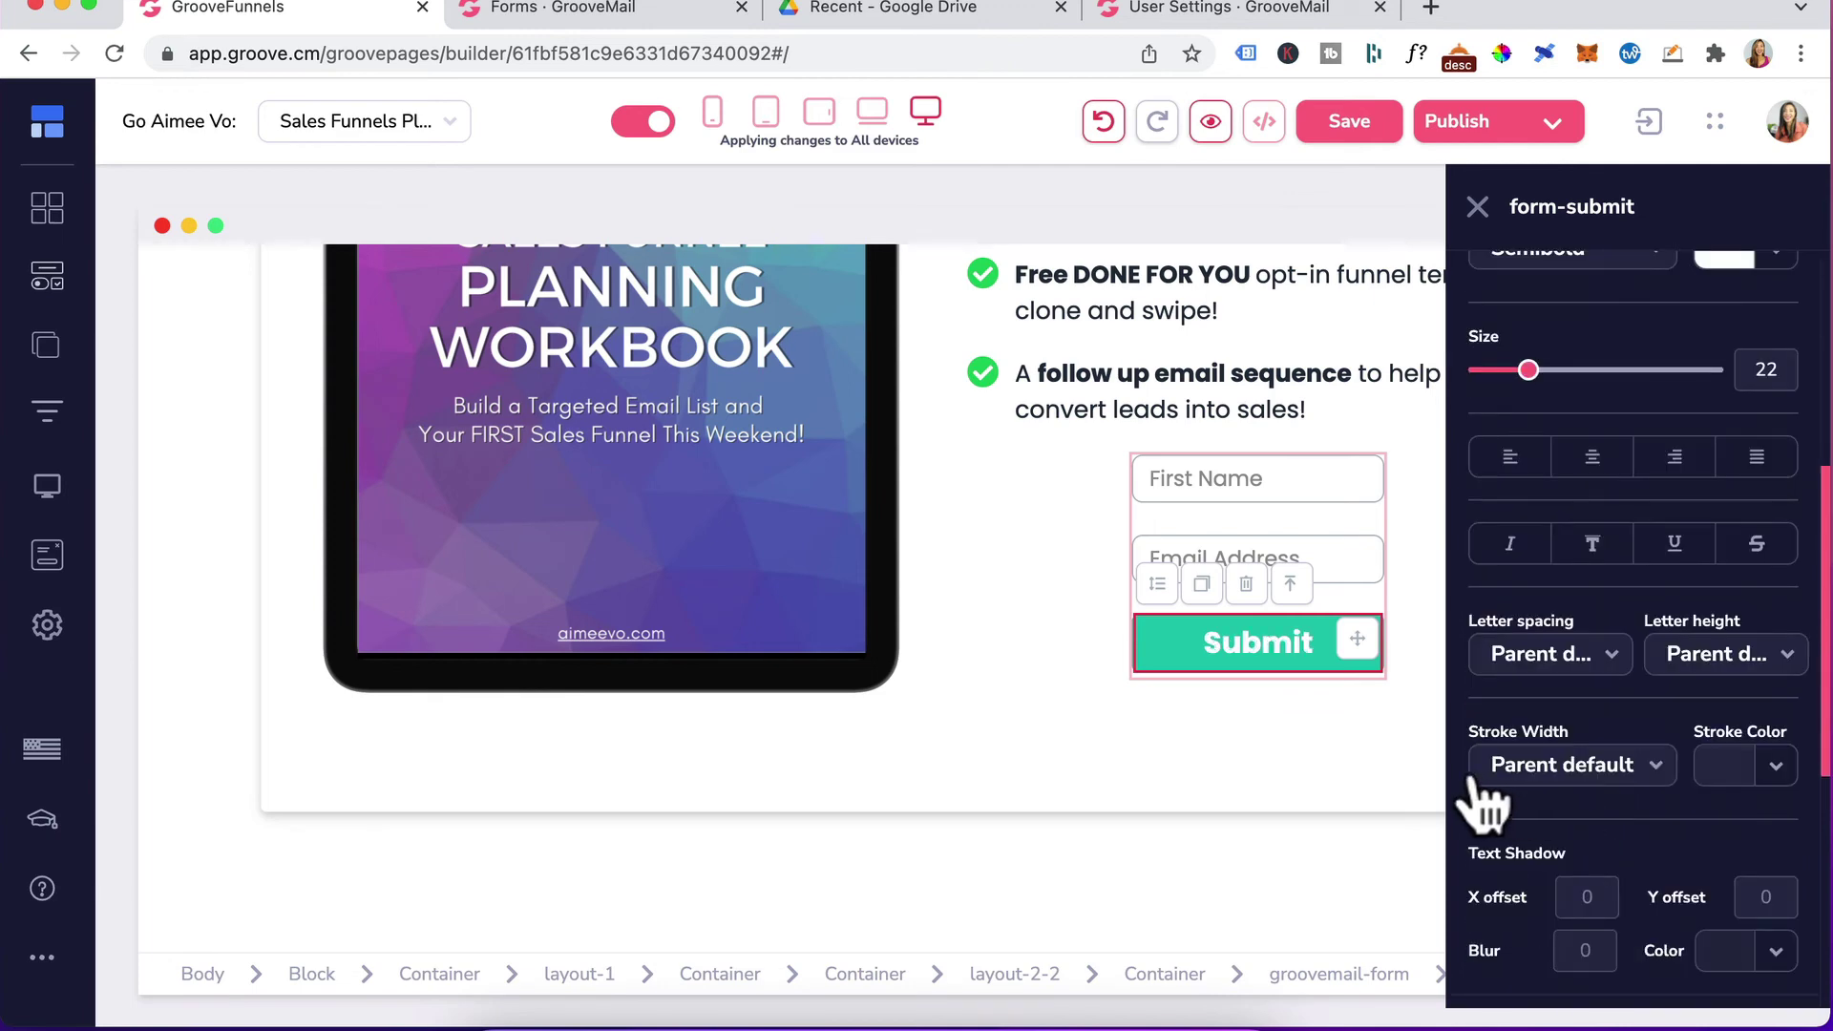
left_click(1566, 655)
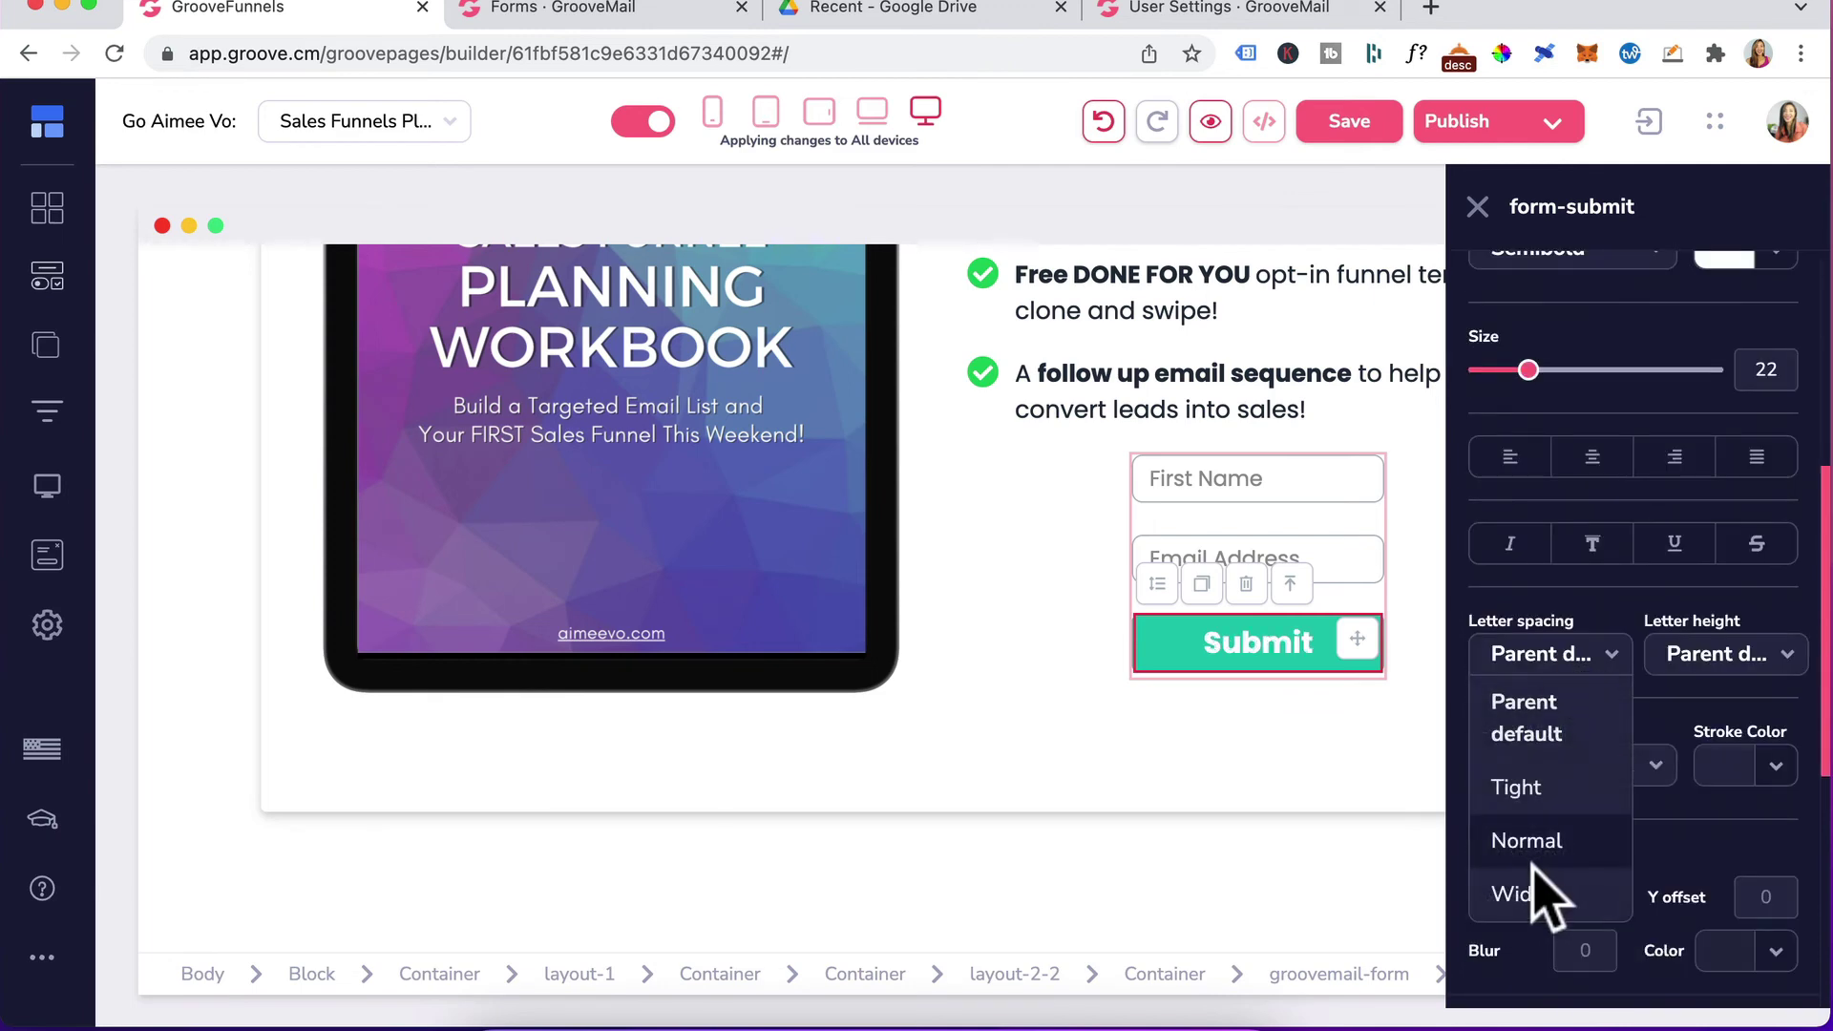
left_click(1533, 886)
scroll(1604, 745, "up", 6)
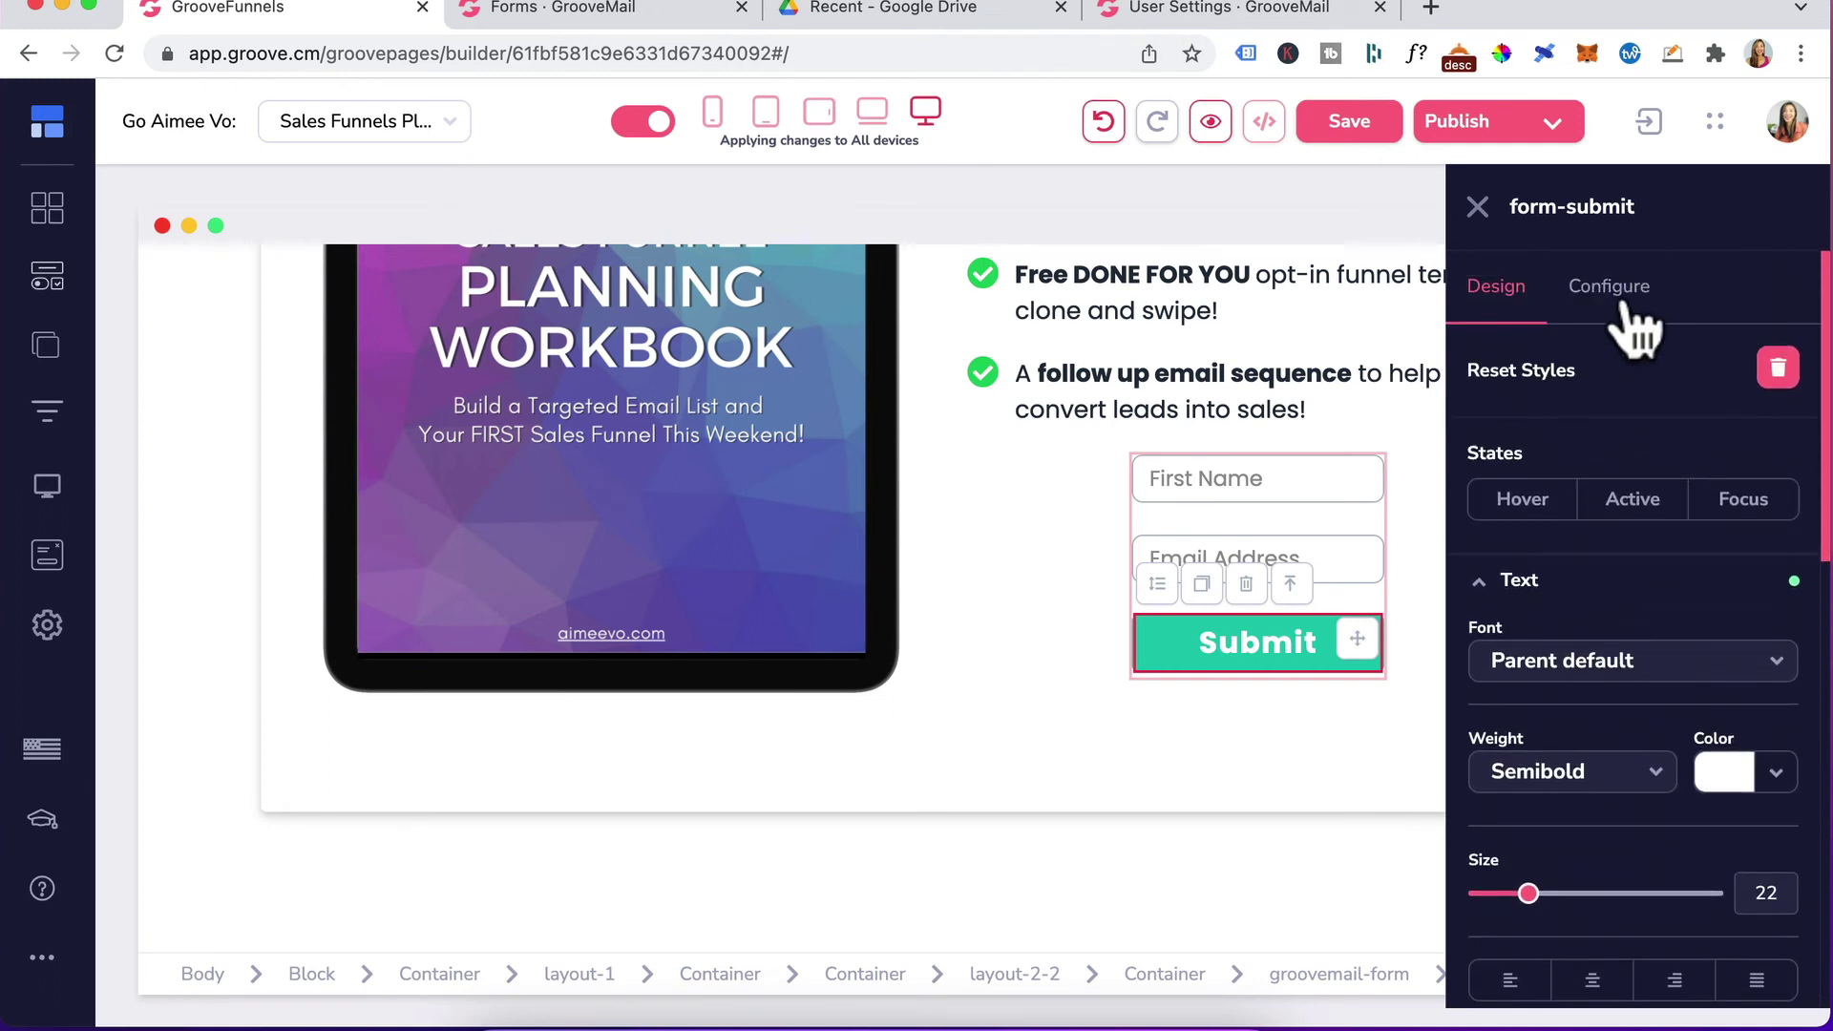
Change the button label to 'DOWNLOAD NOW'.
left_click(1614, 288)
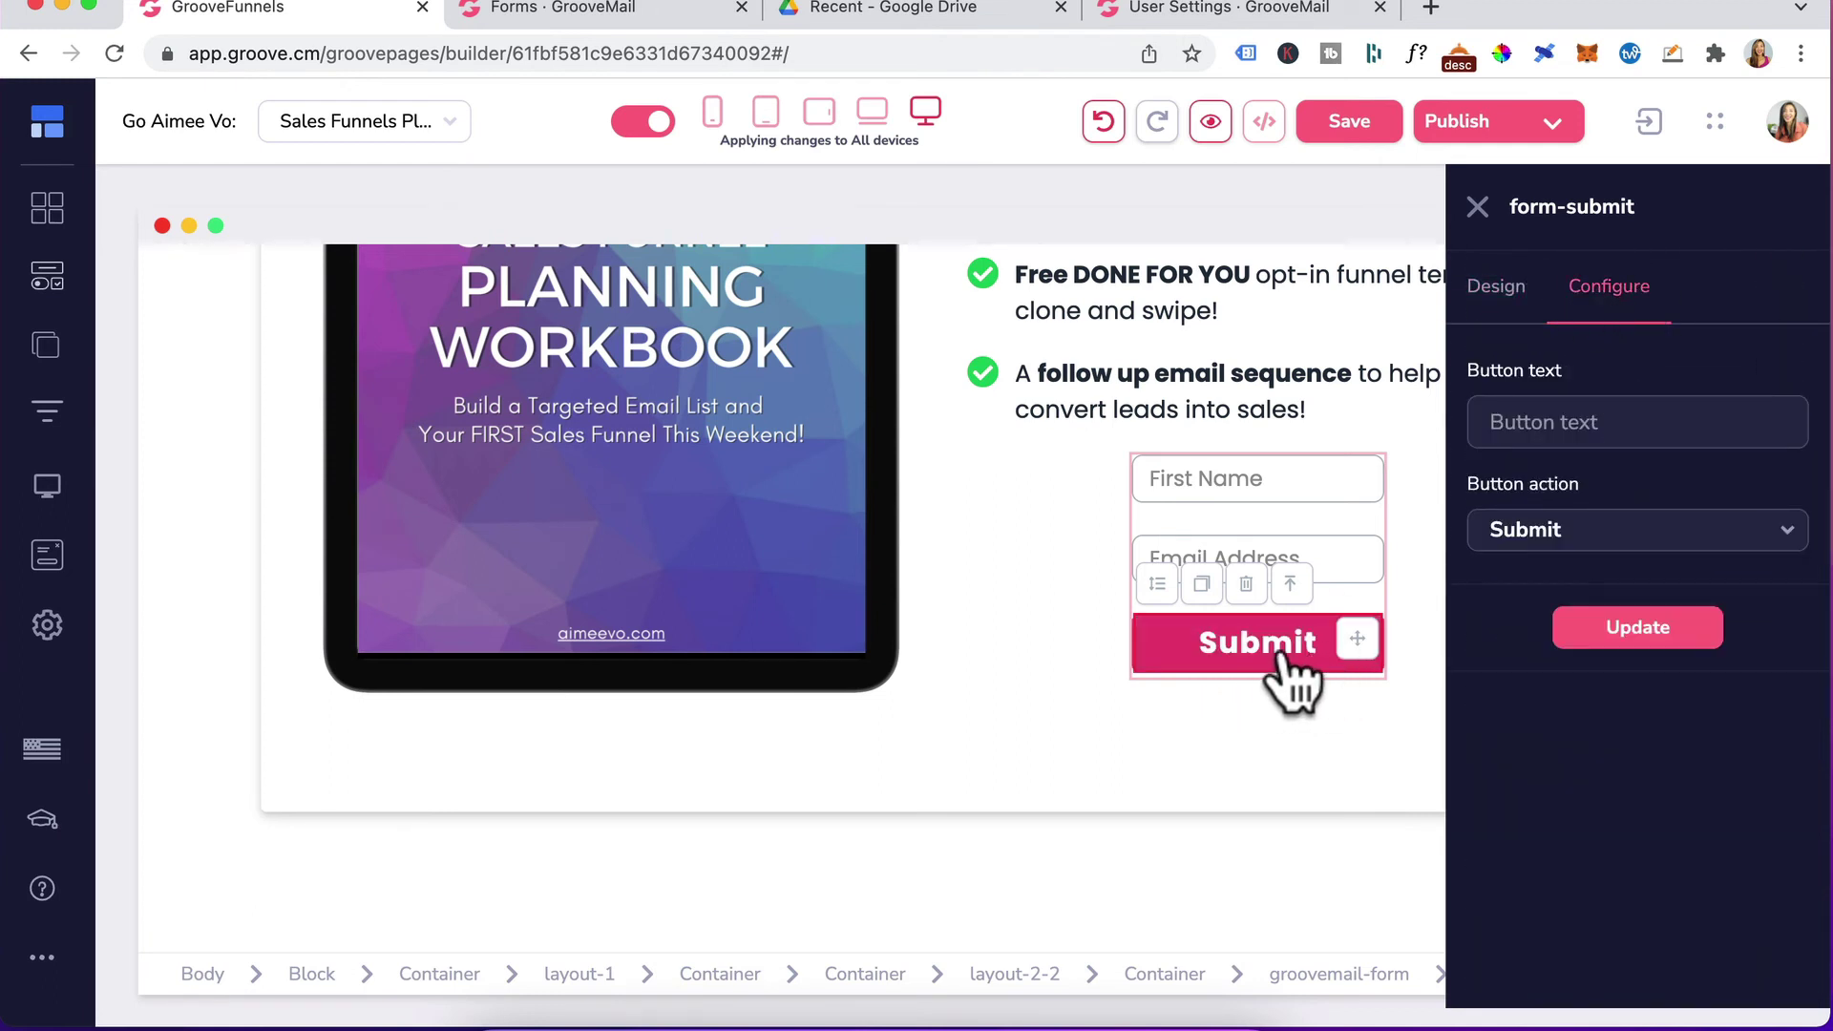
left_click(1596, 421)
type("DOWNLOAD NOW")
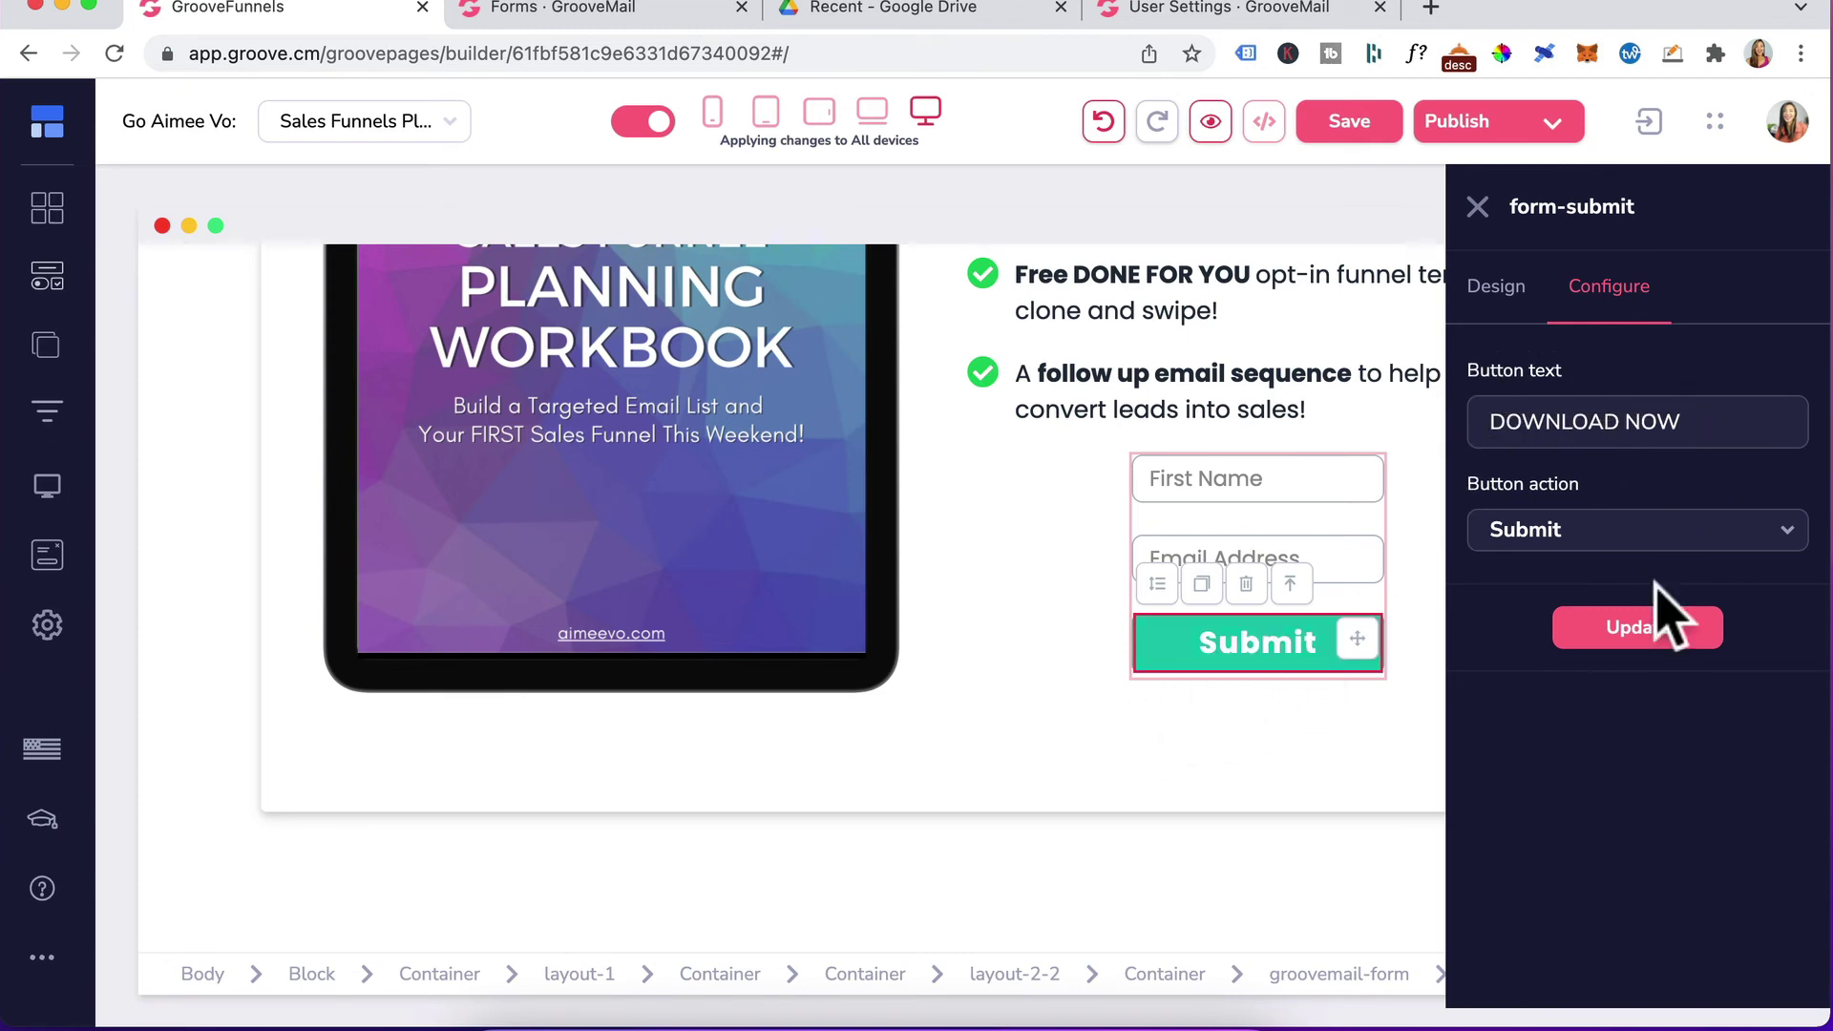
left_click(1638, 630)
Set the button background to the teal preset #1BC7B1.
left_click(1492, 289)
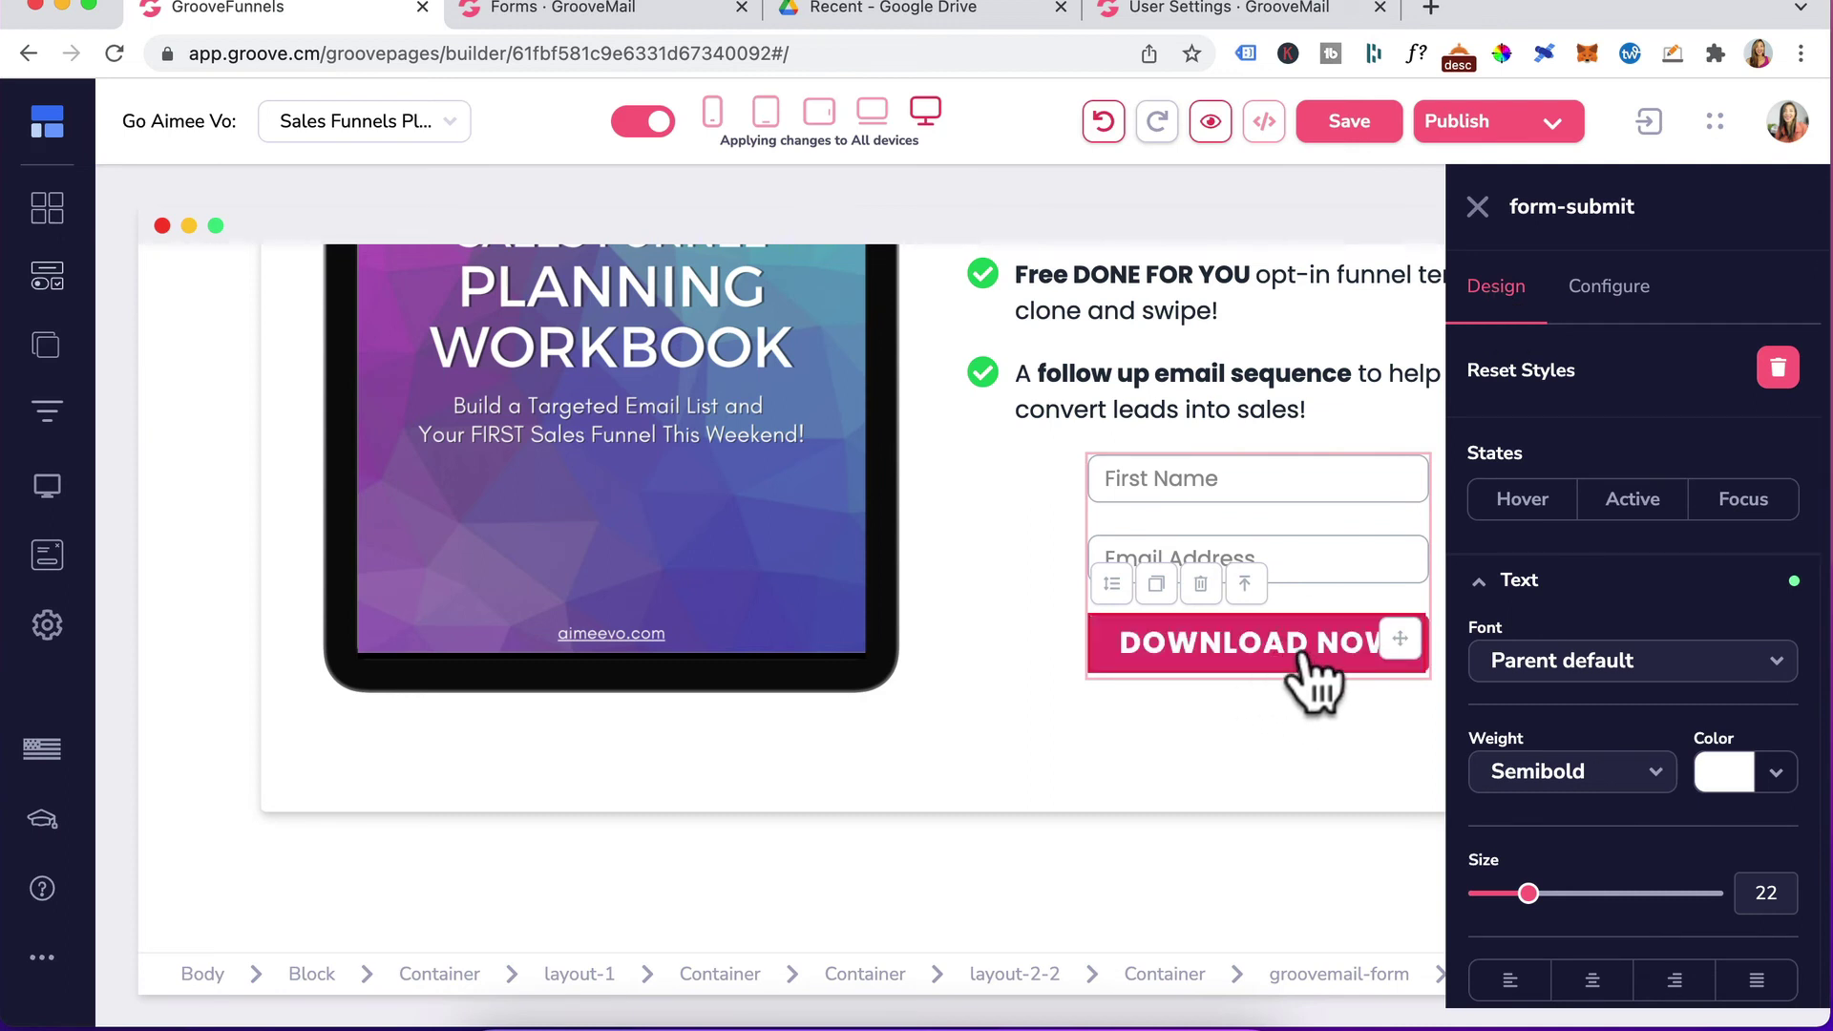
left_click(1518, 508)
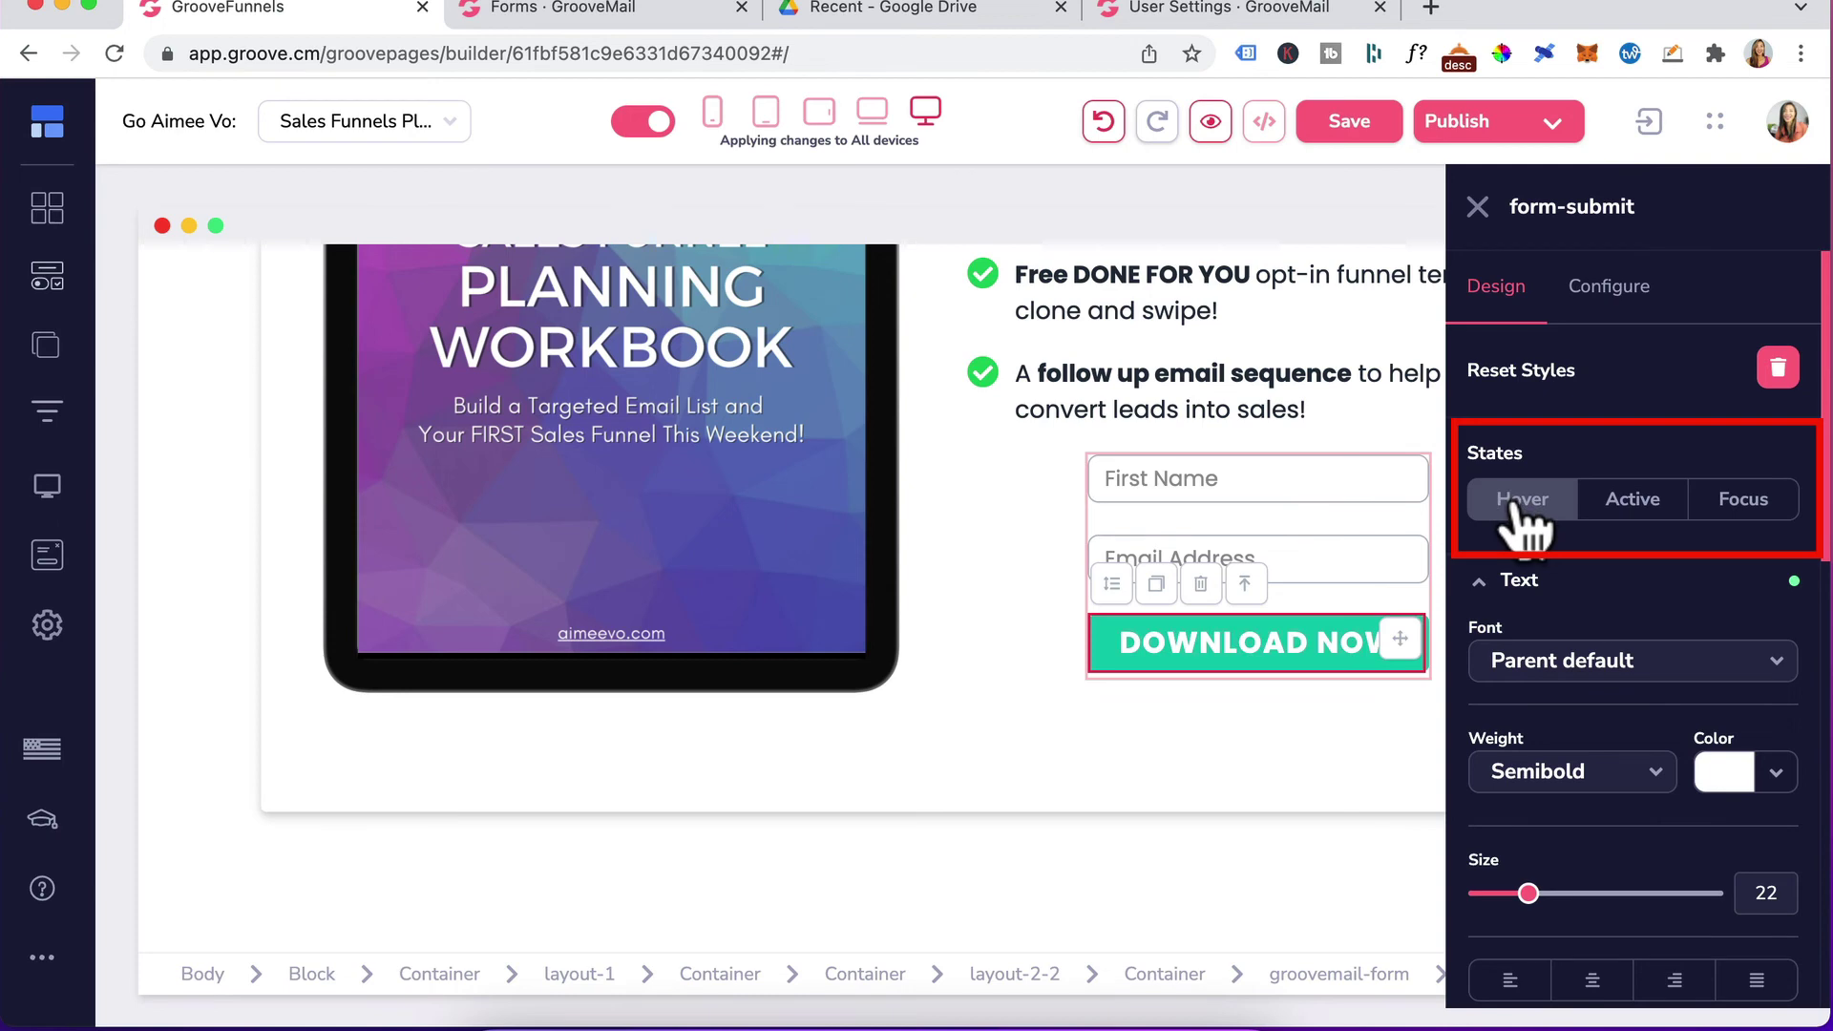
scroll(1566, 668, "down", 8)
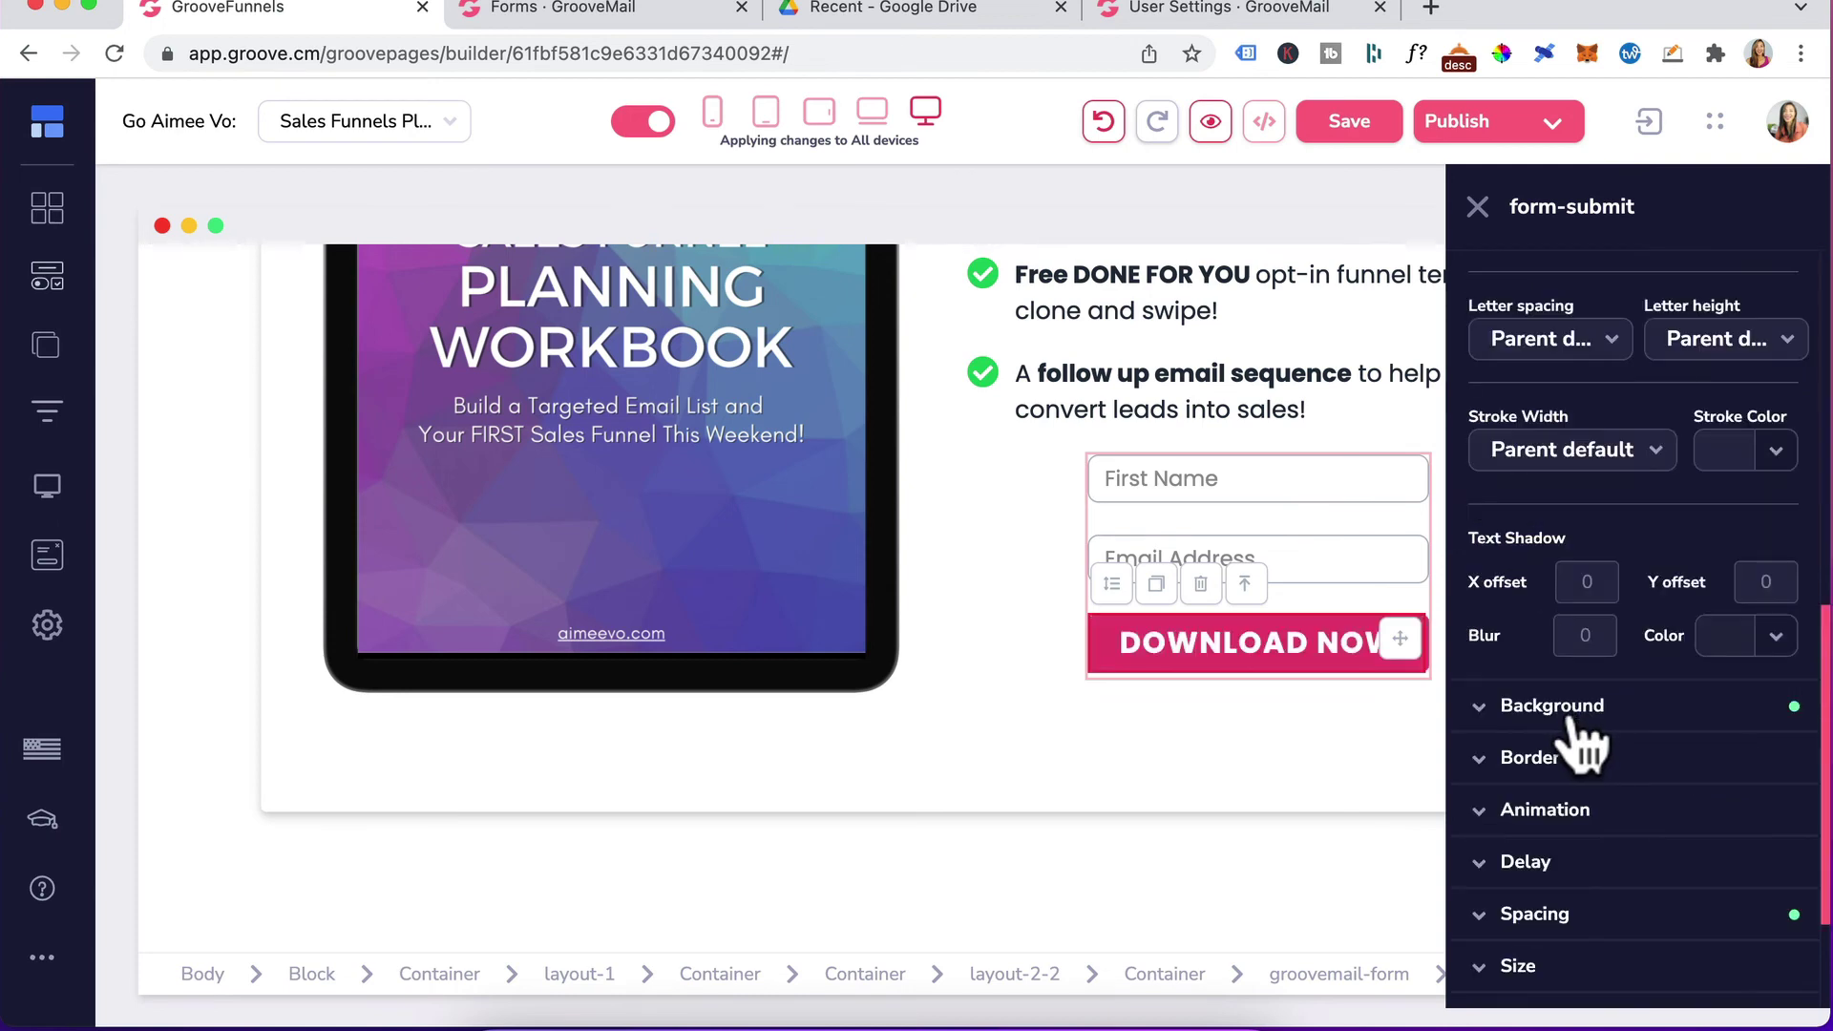
left_click(1552, 706)
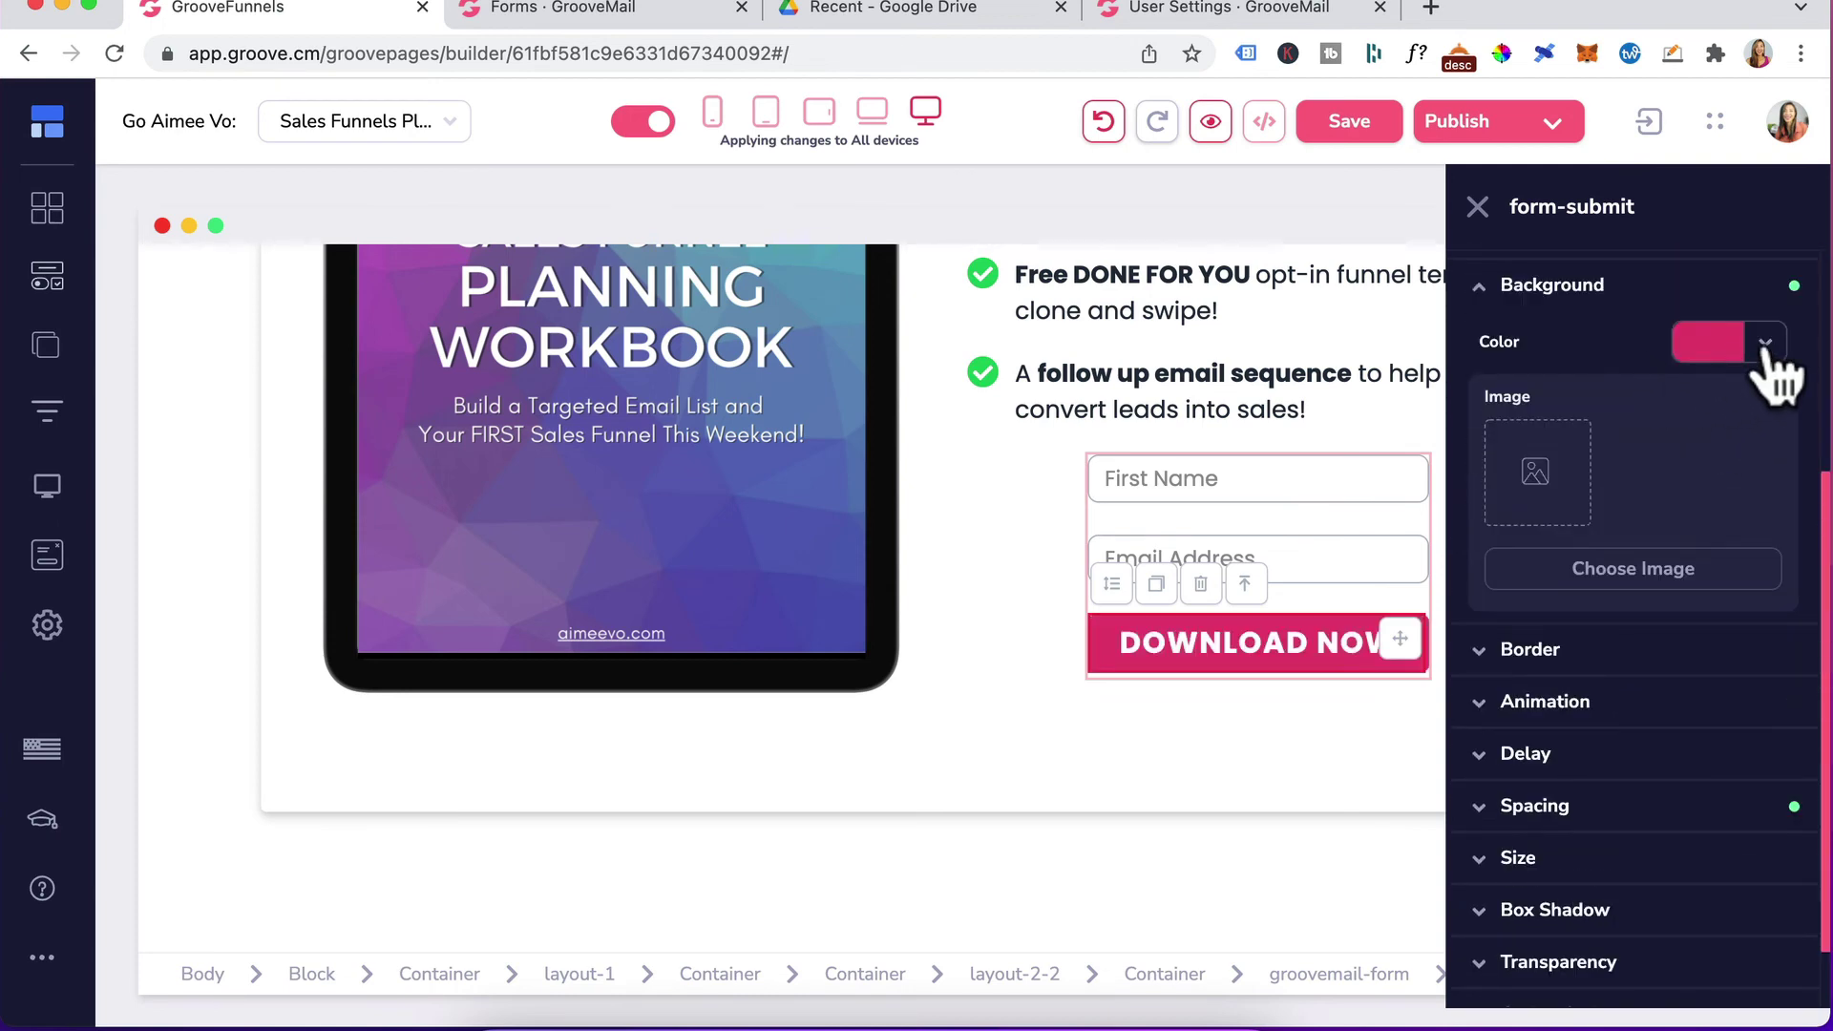
left_click(1714, 358)
left_click(1759, 768)
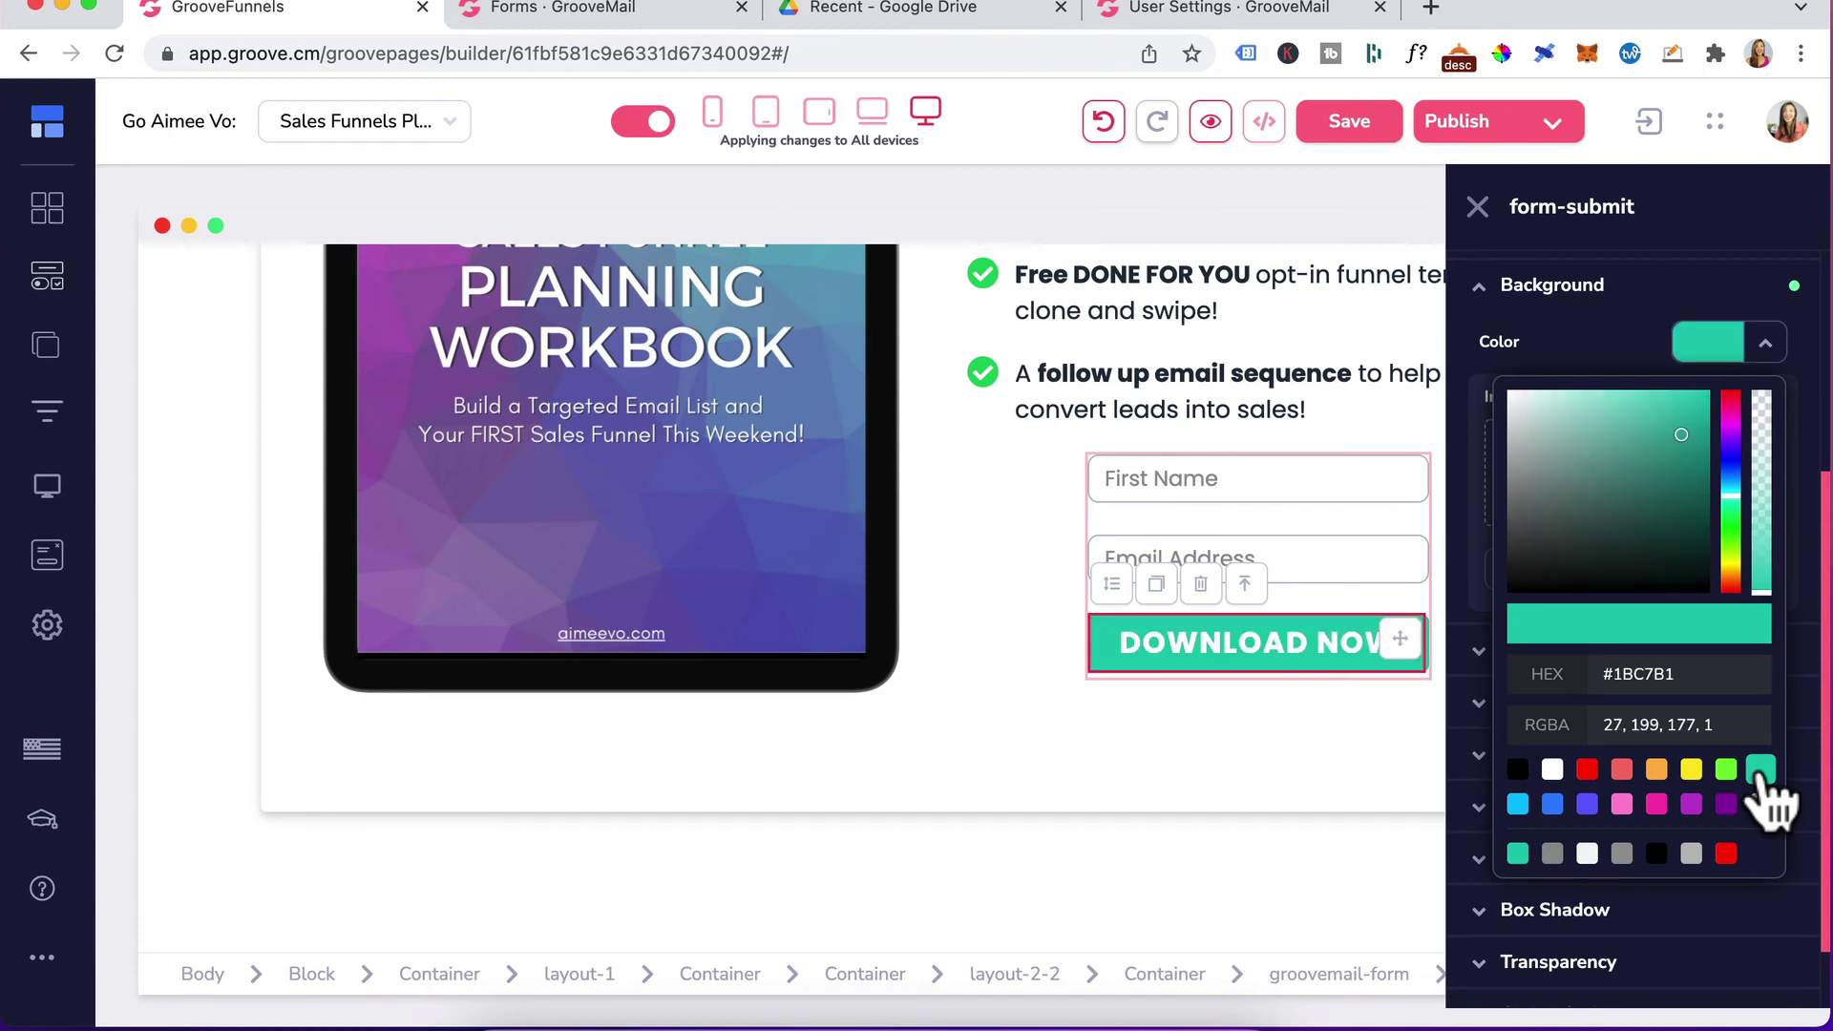
left_click(1764, 350)
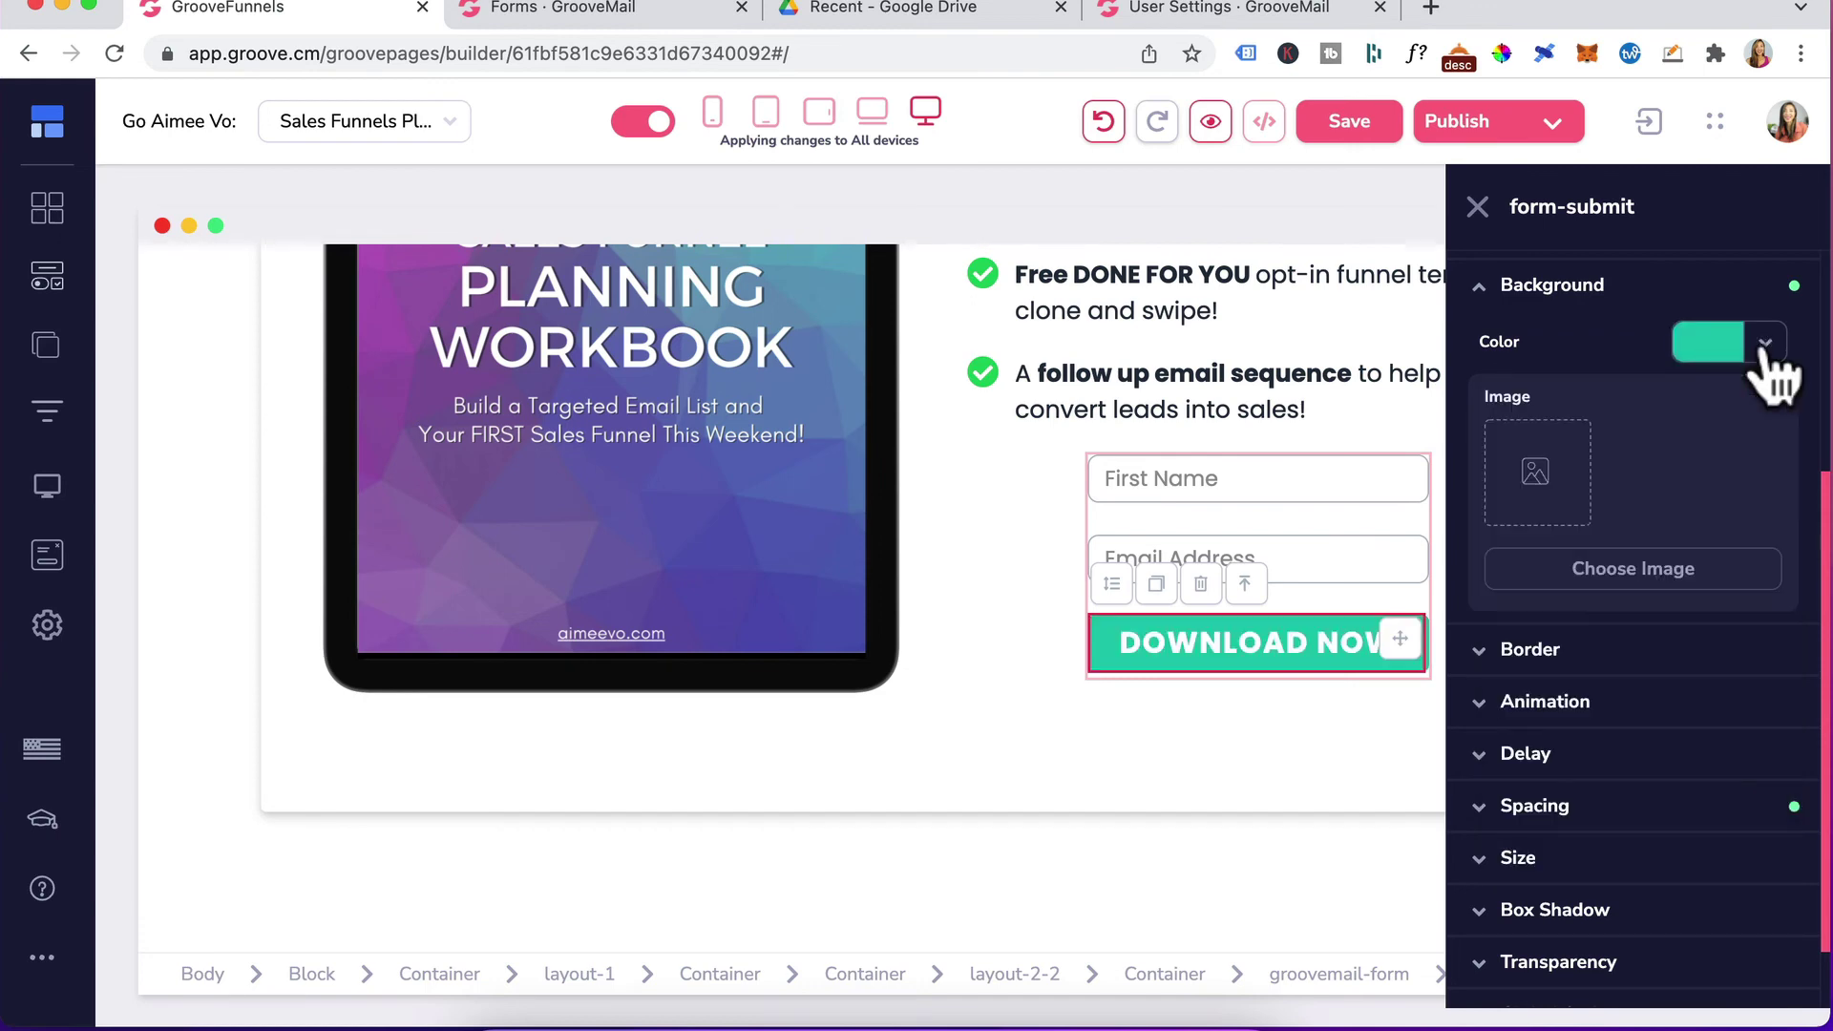
Give the button 20 padding on left and right, then select the top and bottom padding.
left_click(1566, 807)
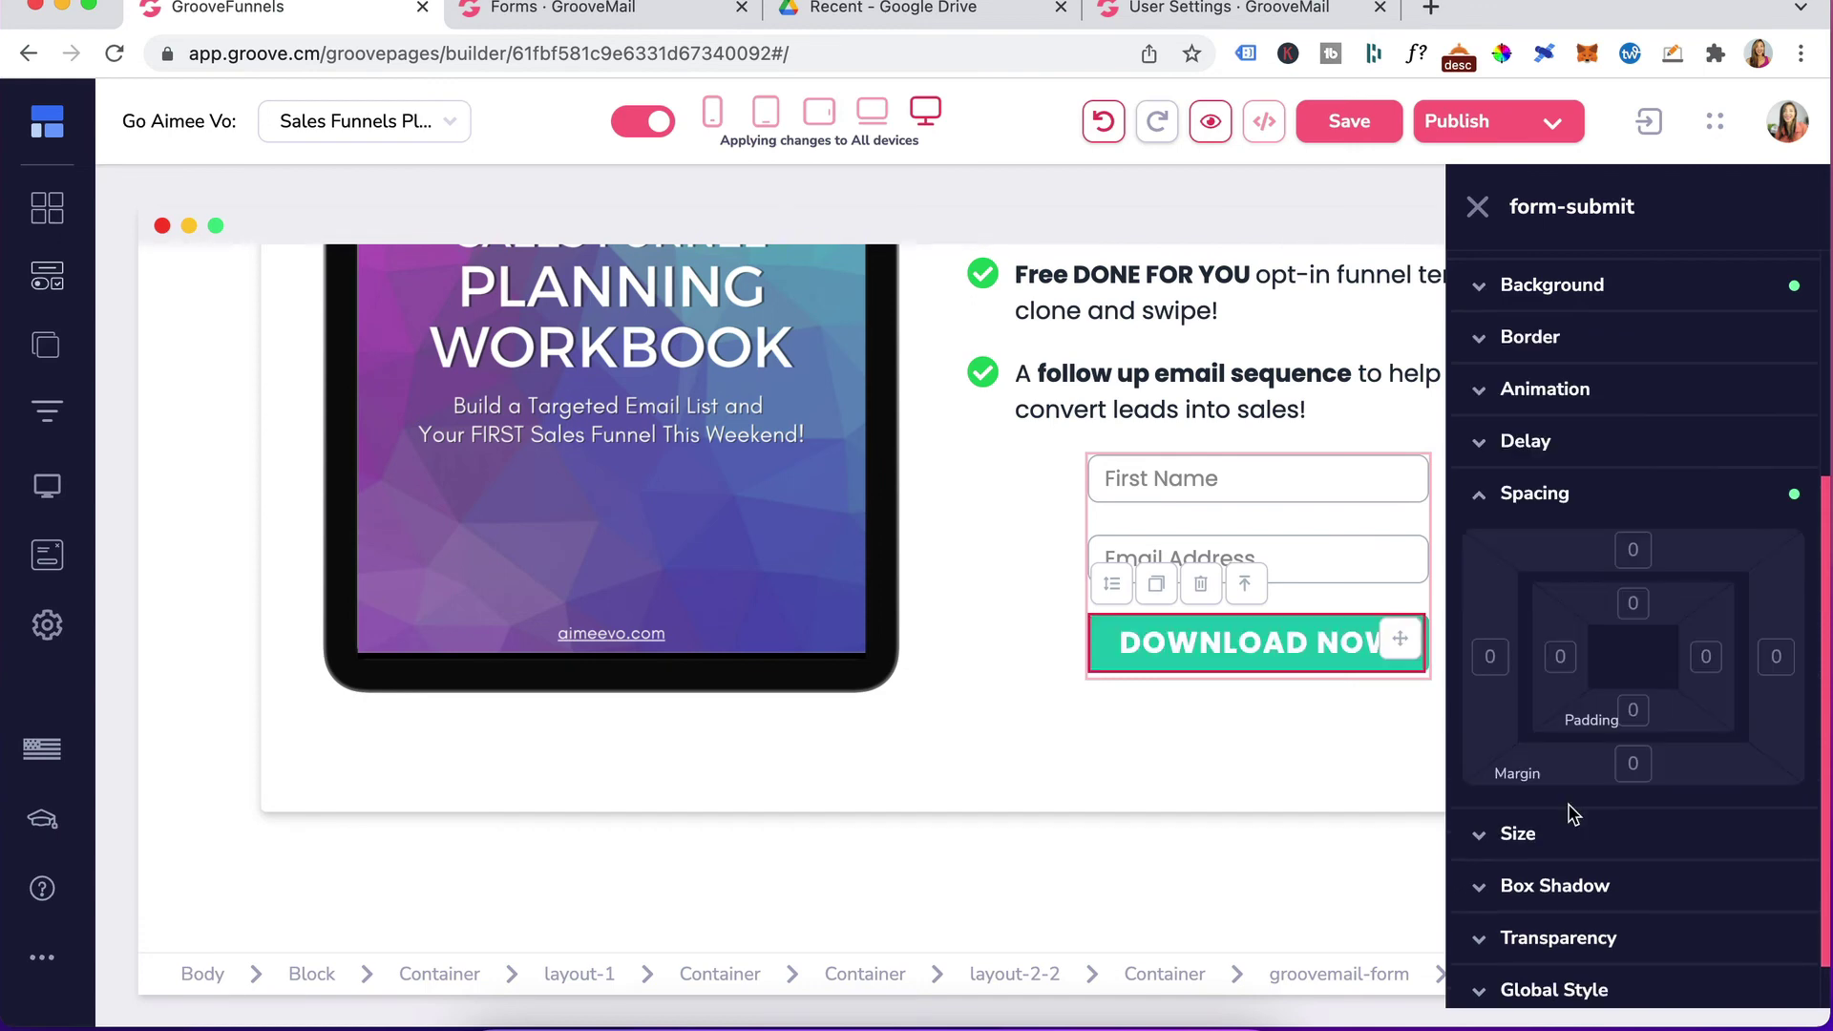
left_click(1560, 656)
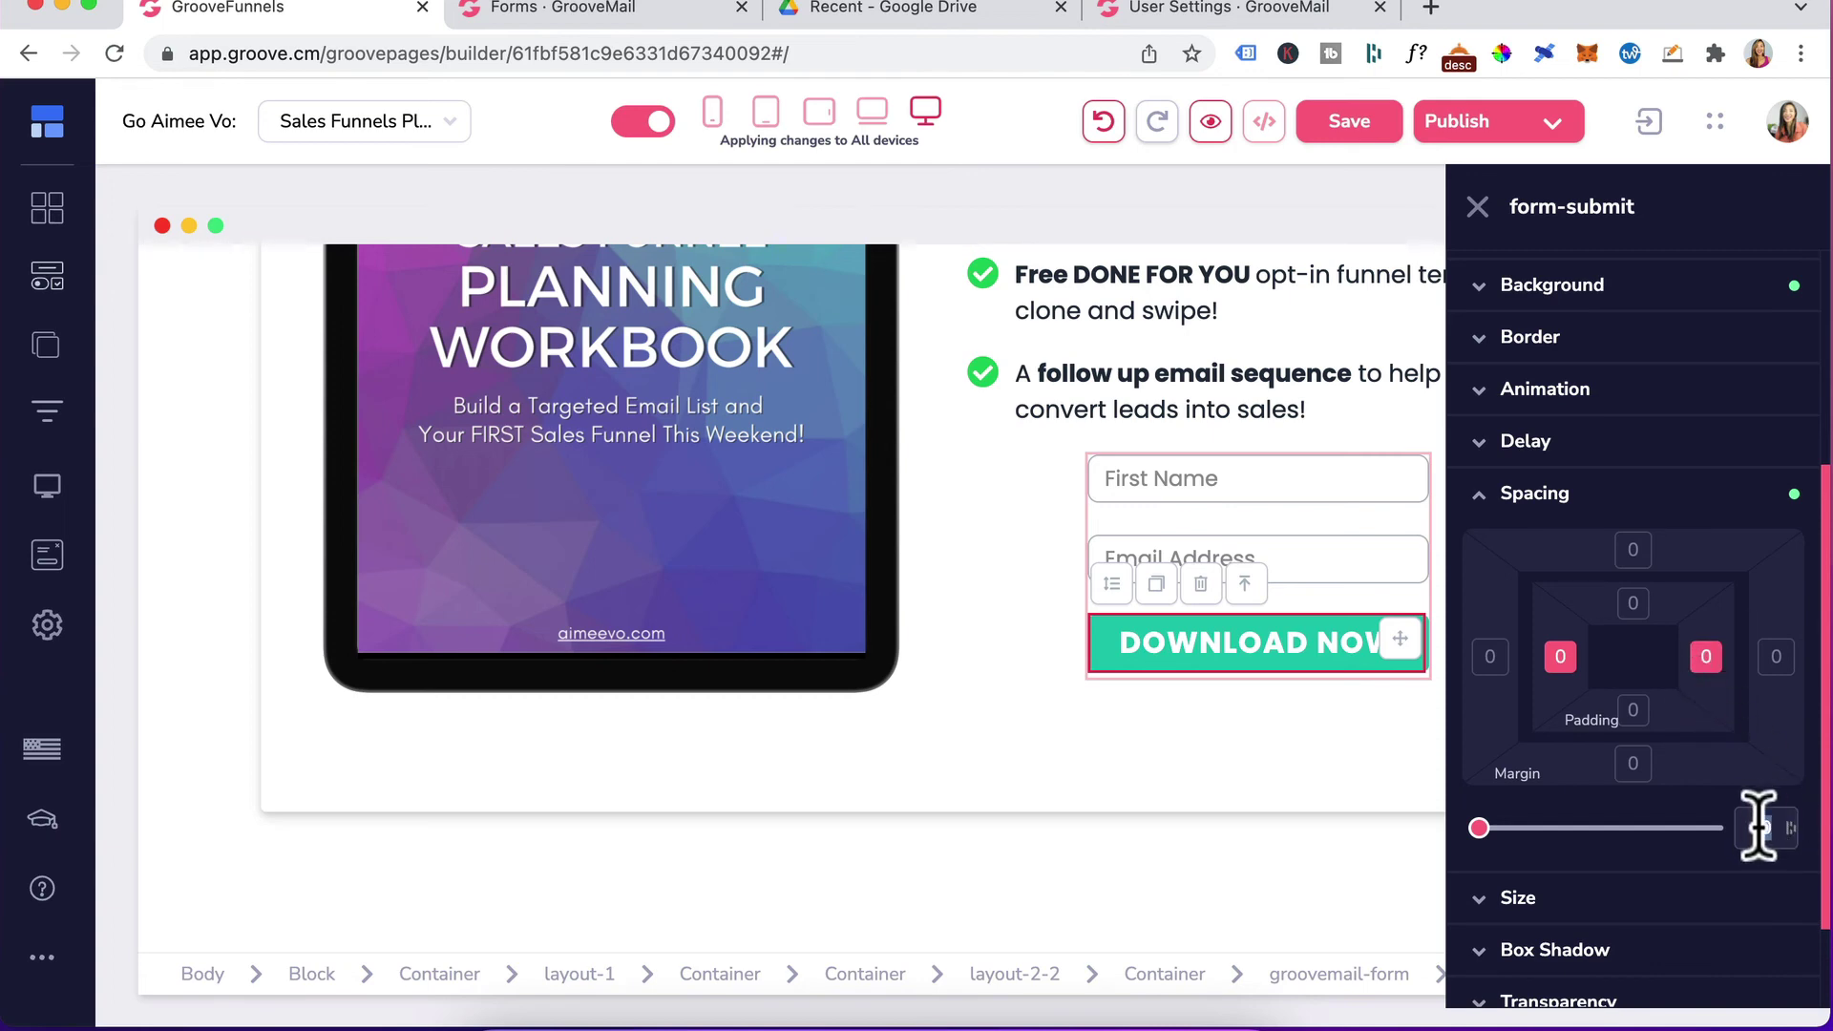
type("20")
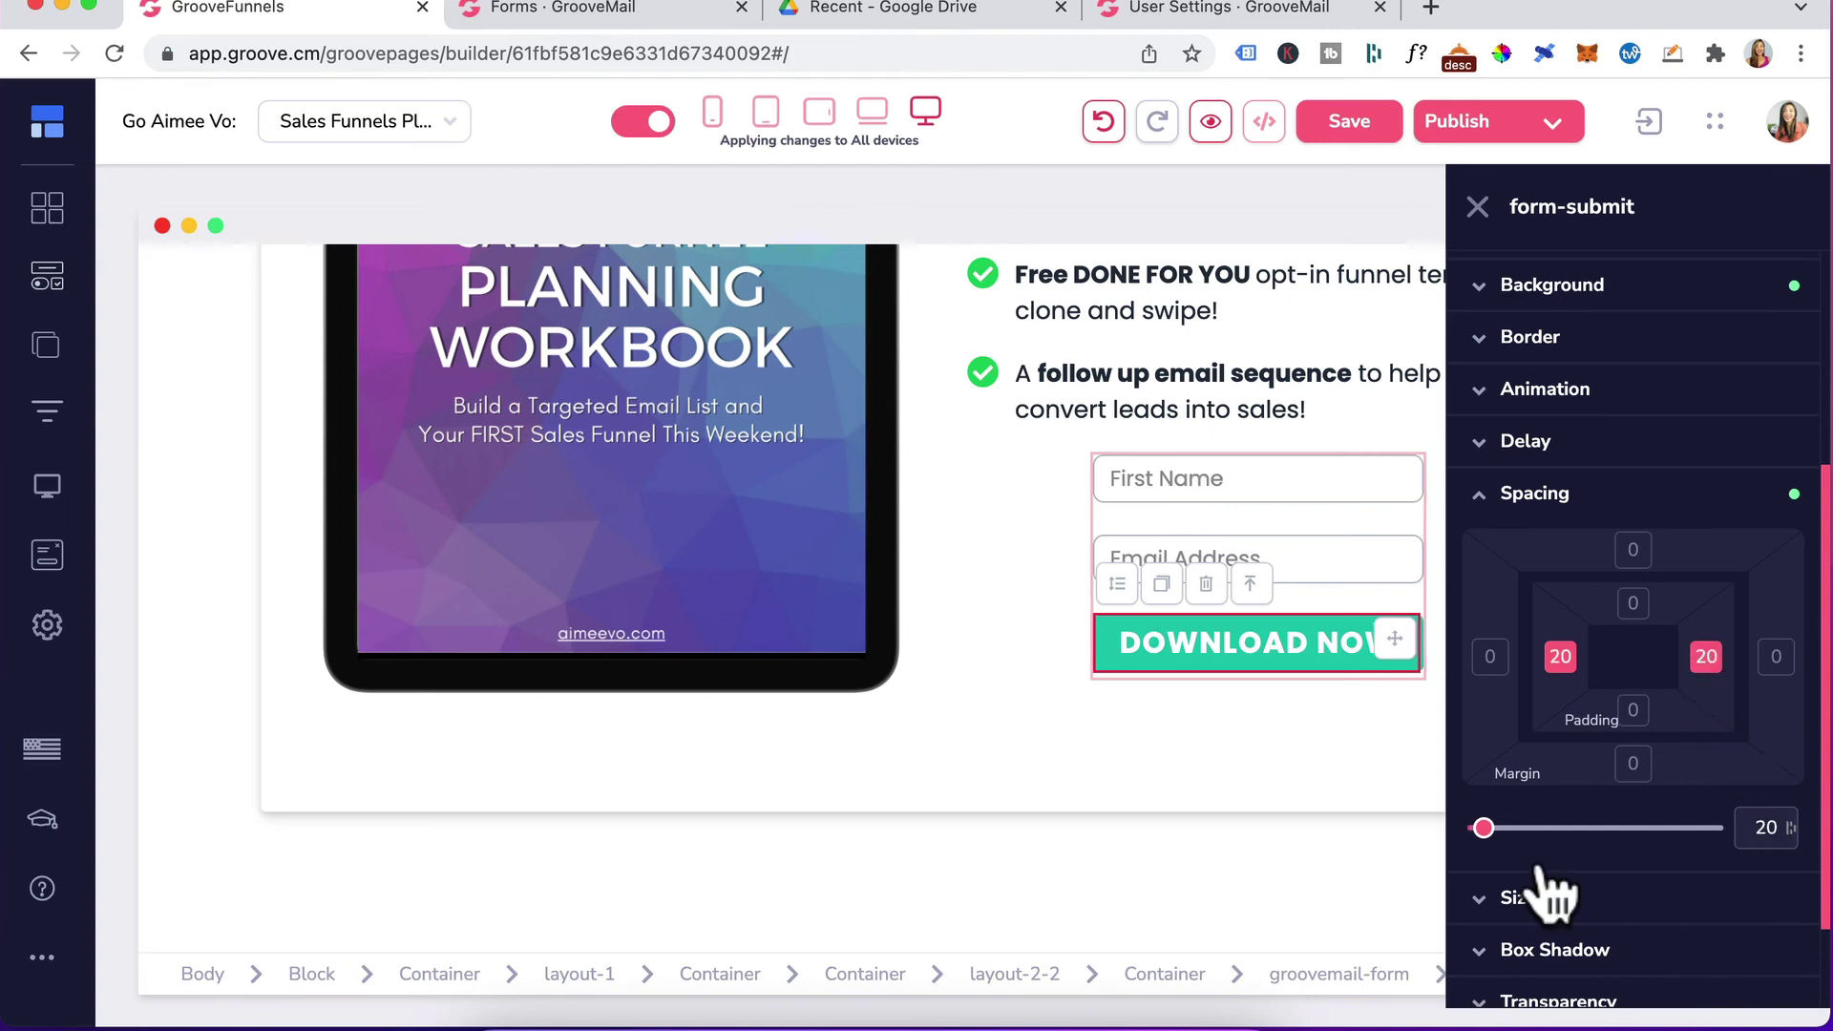
left_click(1560, 656)
left_click(1704, 657)
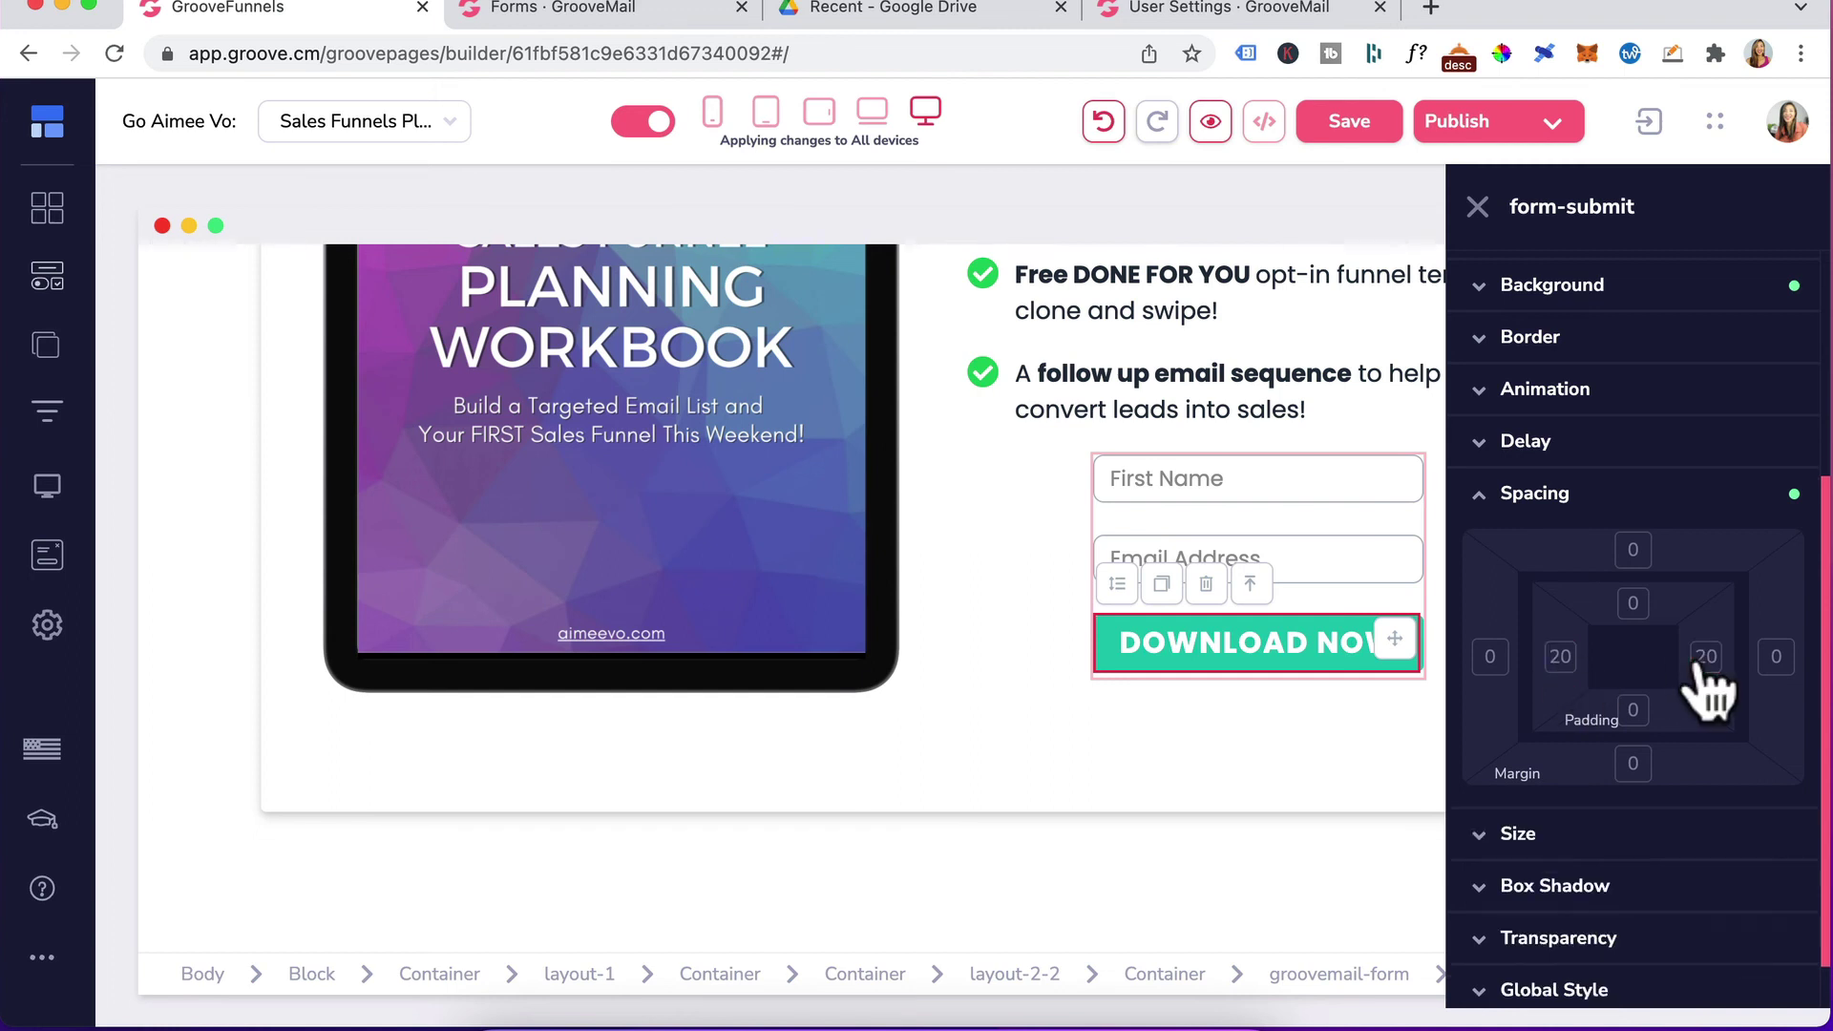
left_click(1632, 602)
left_click(1633, 709)
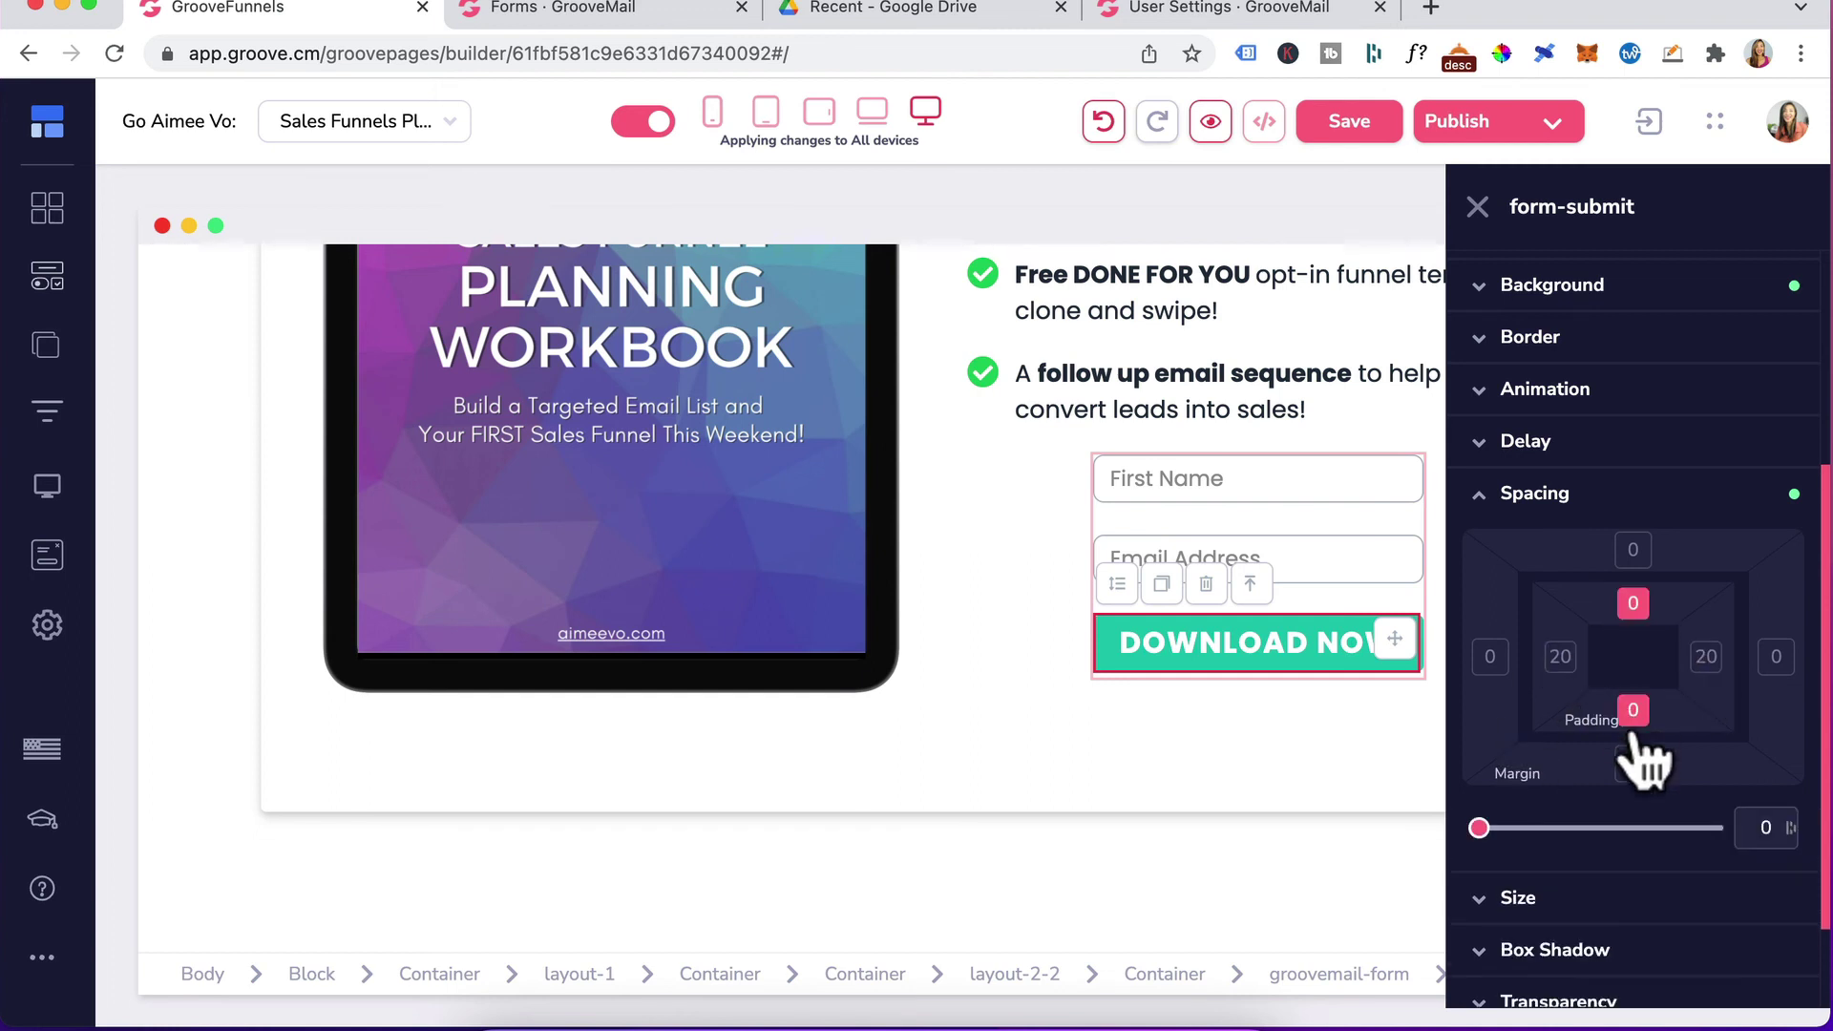
left_click(1789, 829)
Set the button's top and bottom padding to 15 and close its settings.
type("15")
left_click(1322, 584)
left_click(1350, 653)
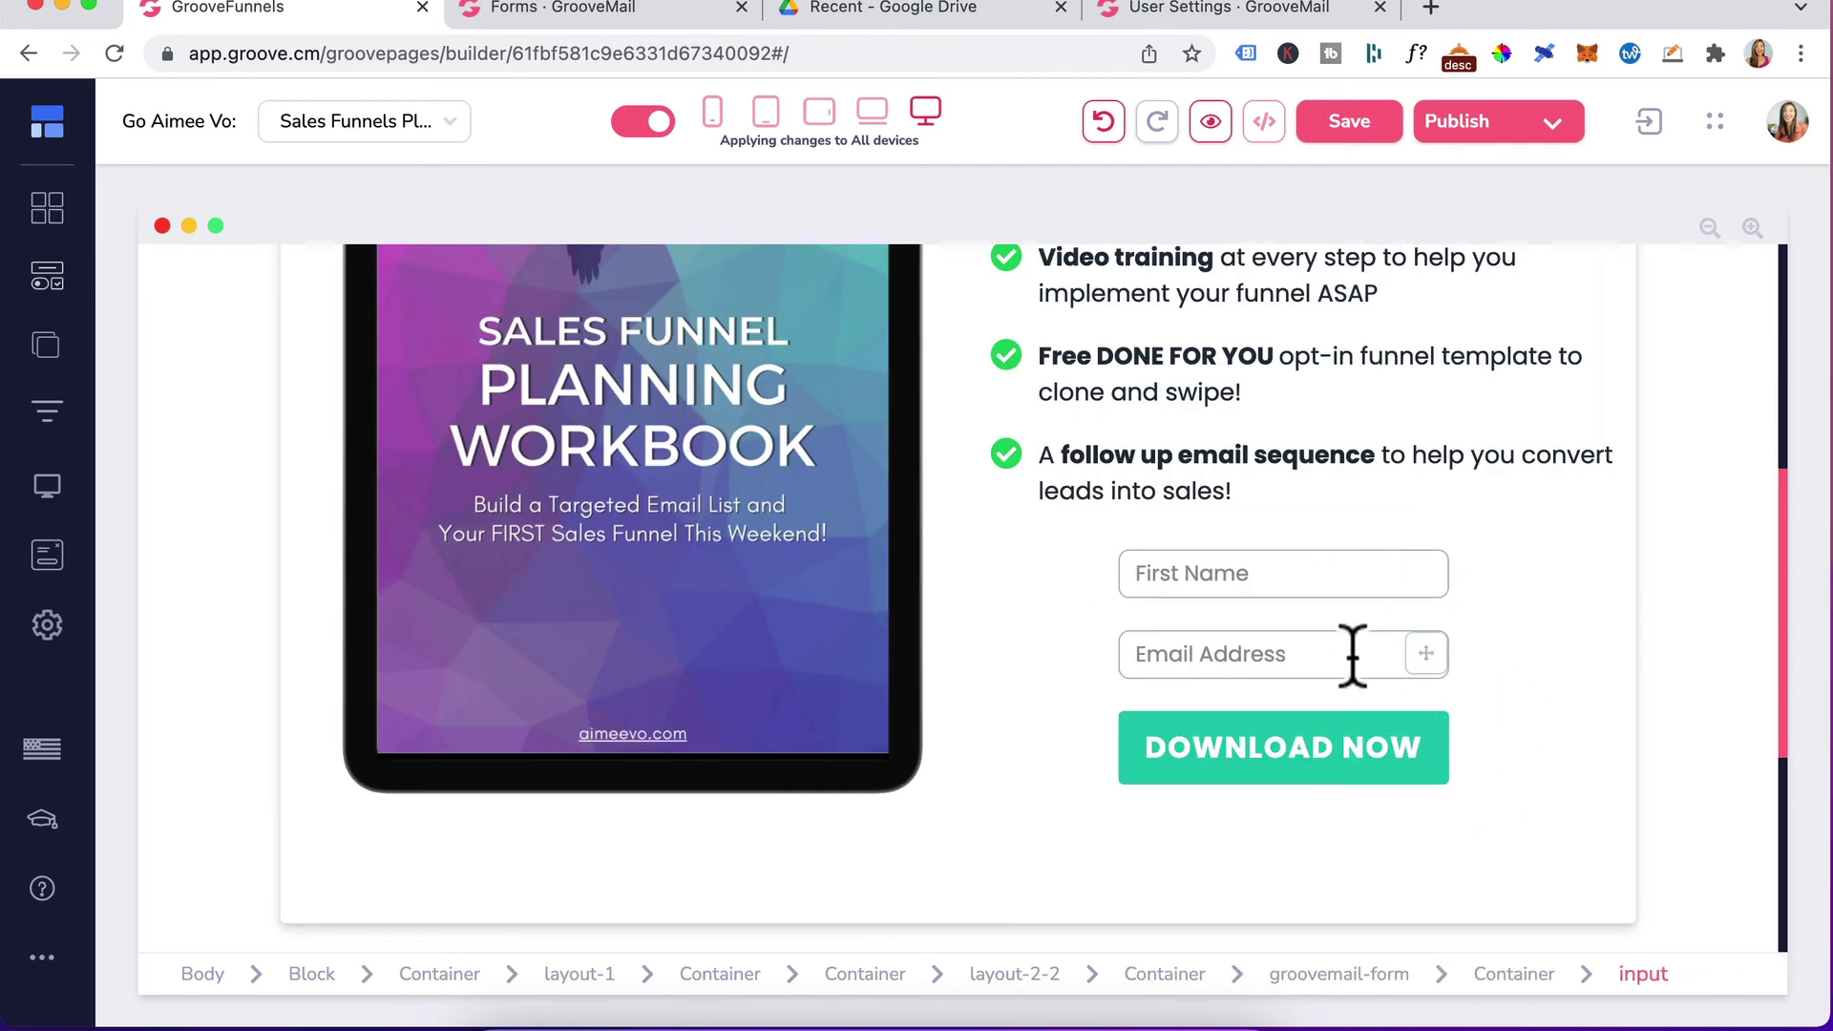
left_click(1341, 310)
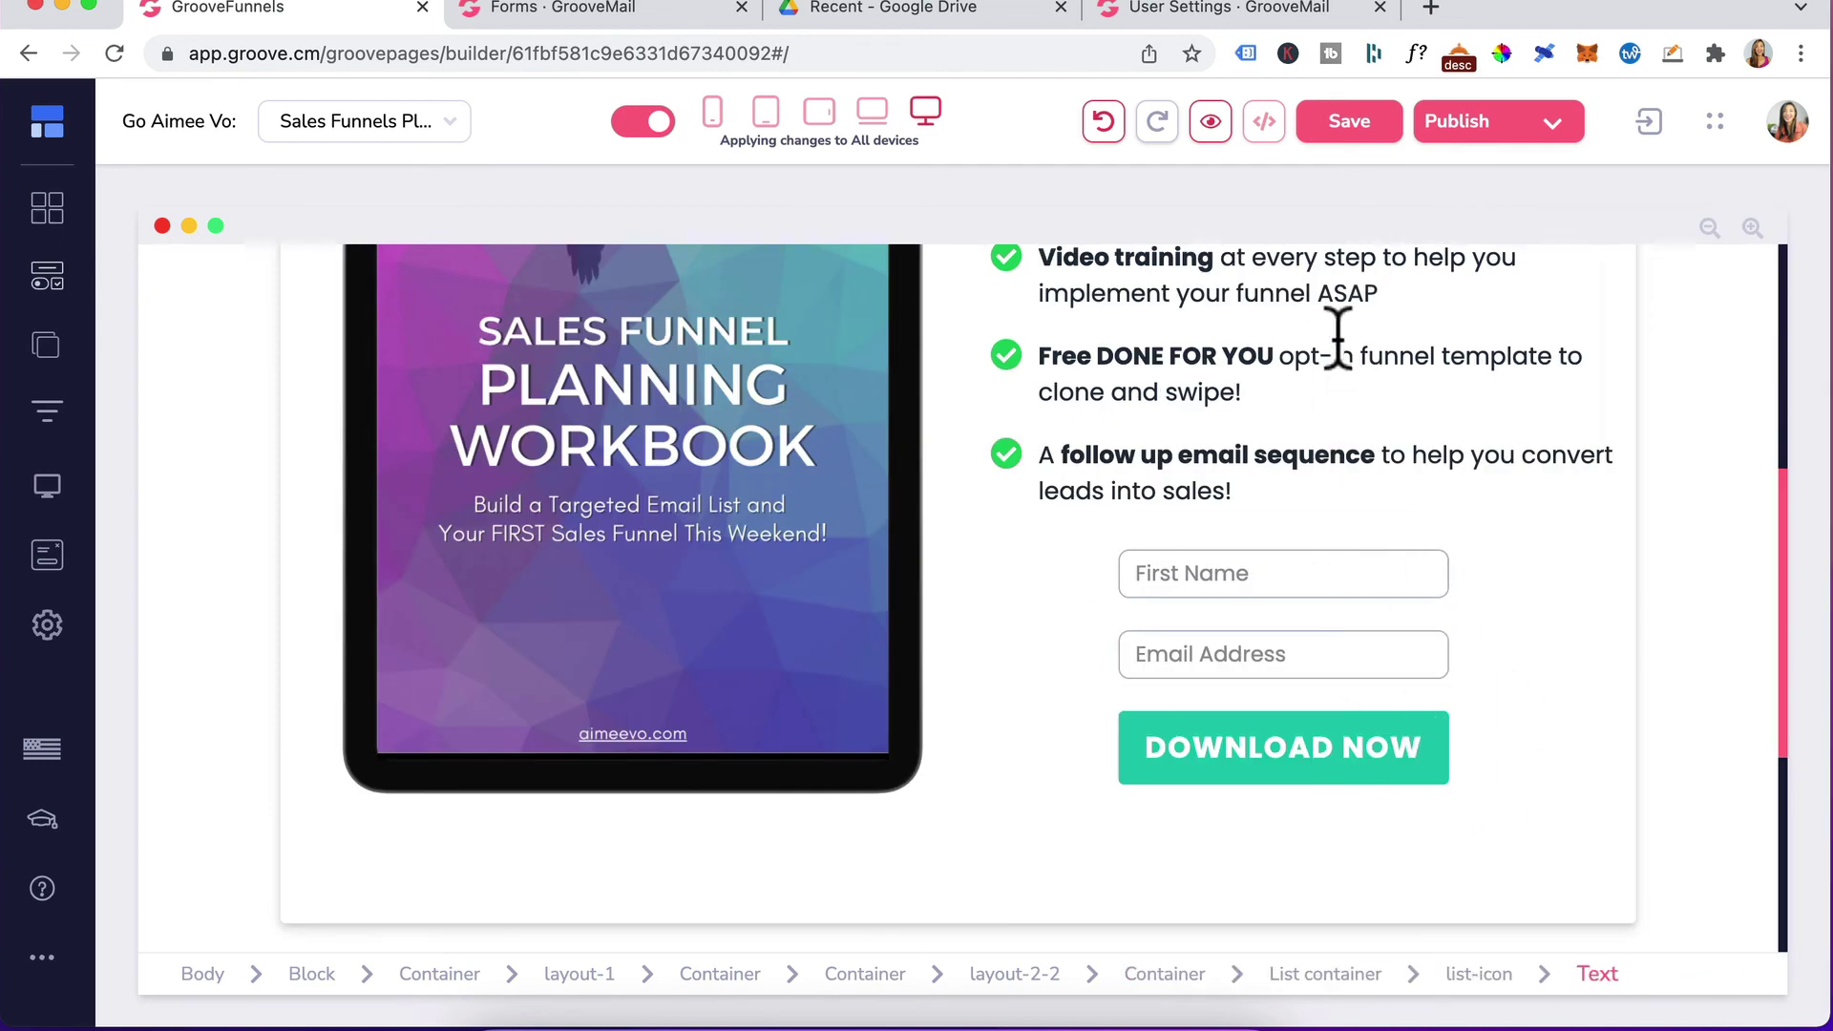
Save the landing page and publish the website.
left_click(1357, 126)
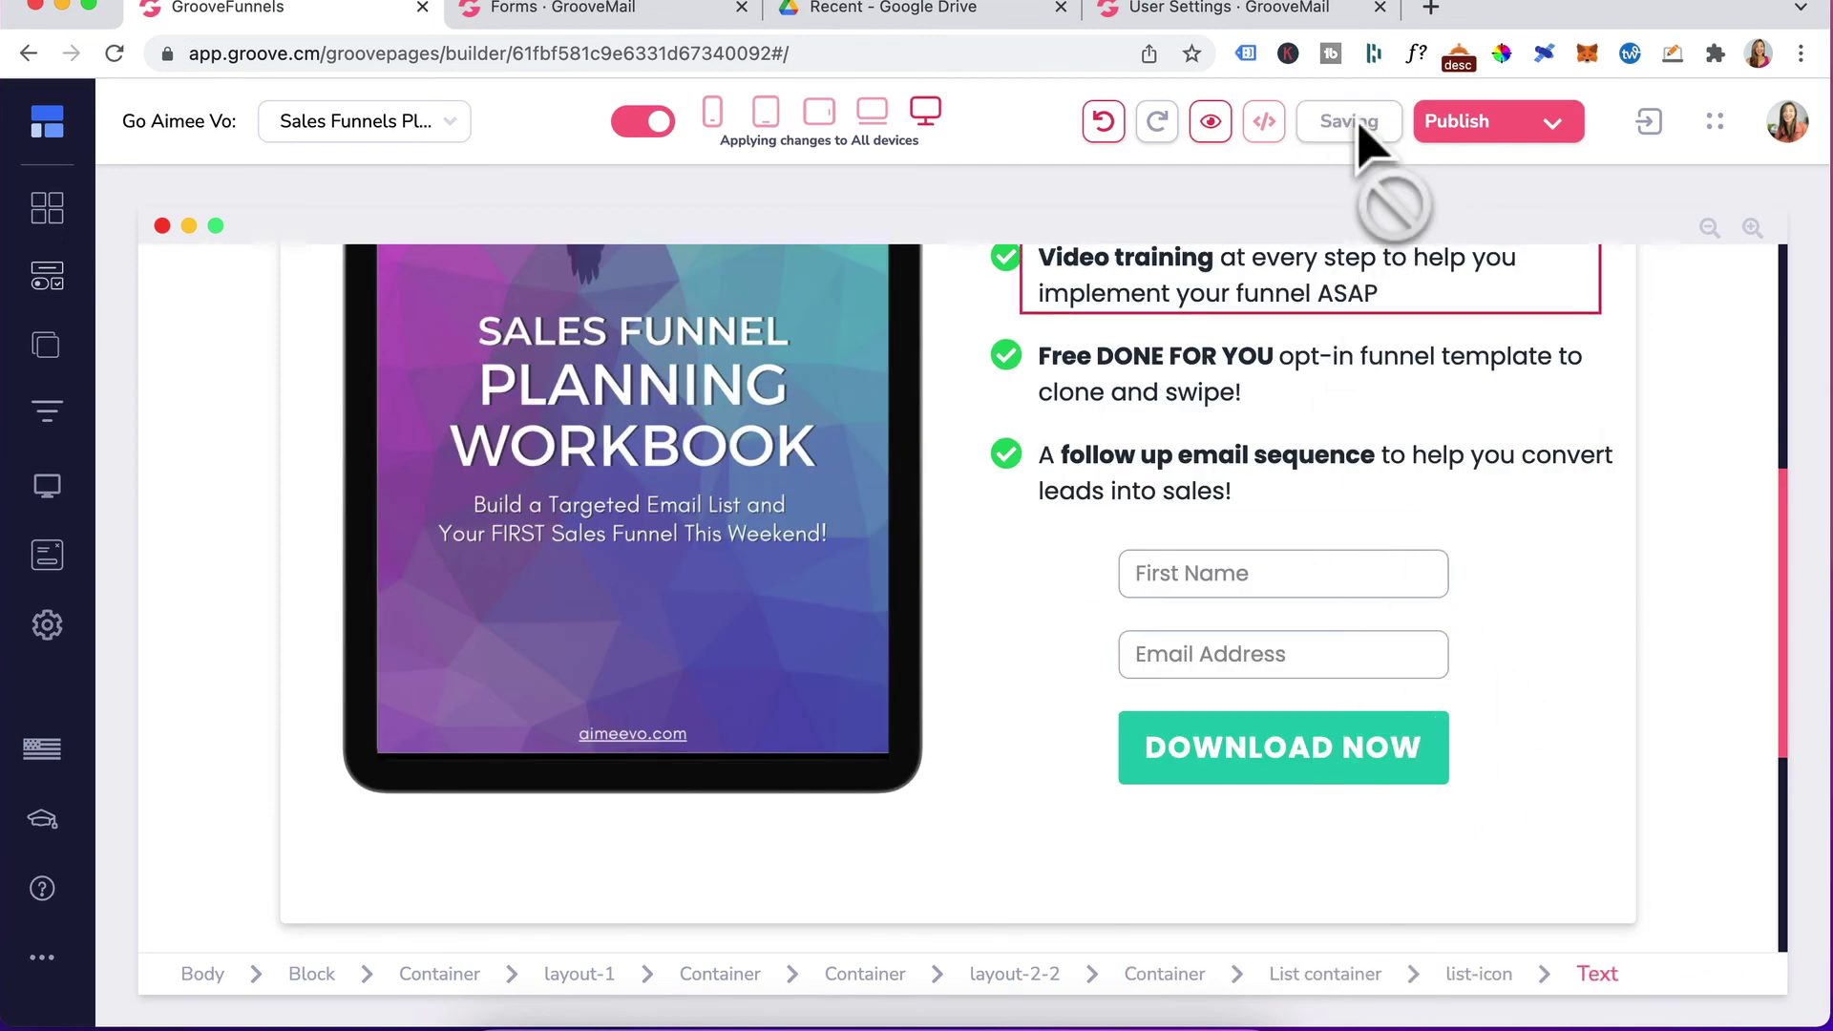
left_click(1553, 122)
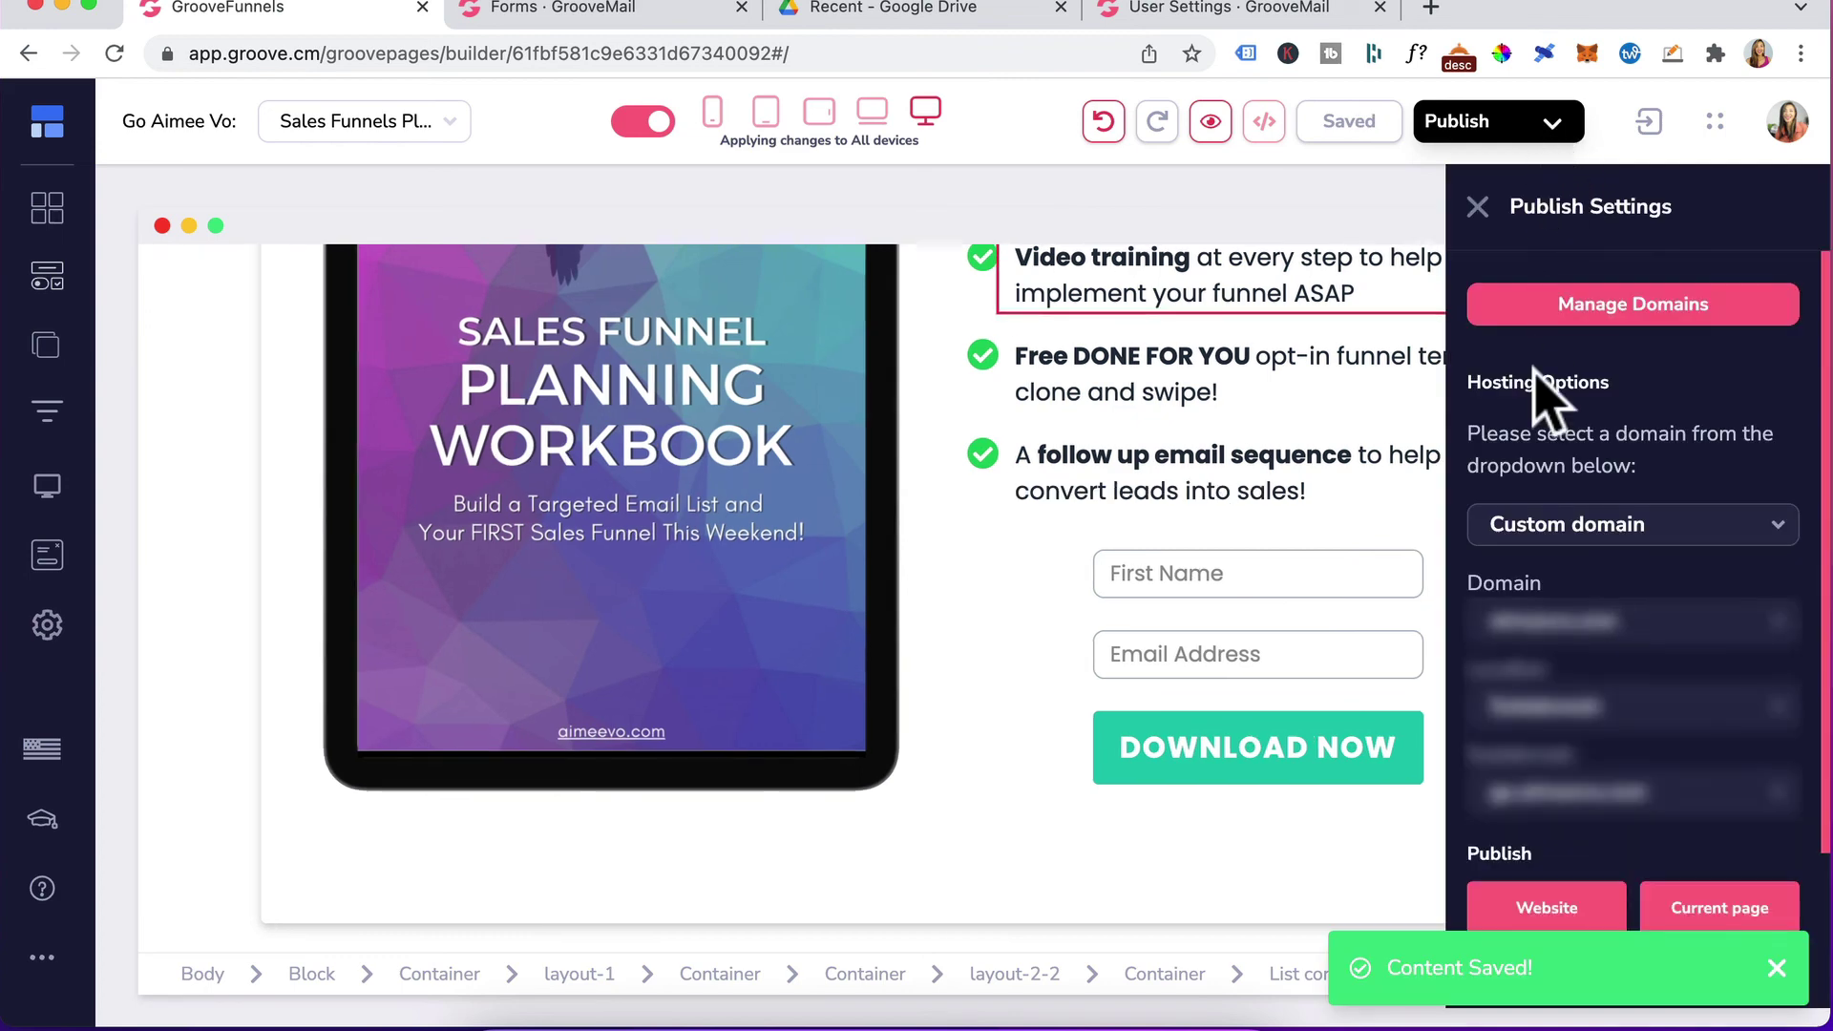
mouse_move(1492, 917)
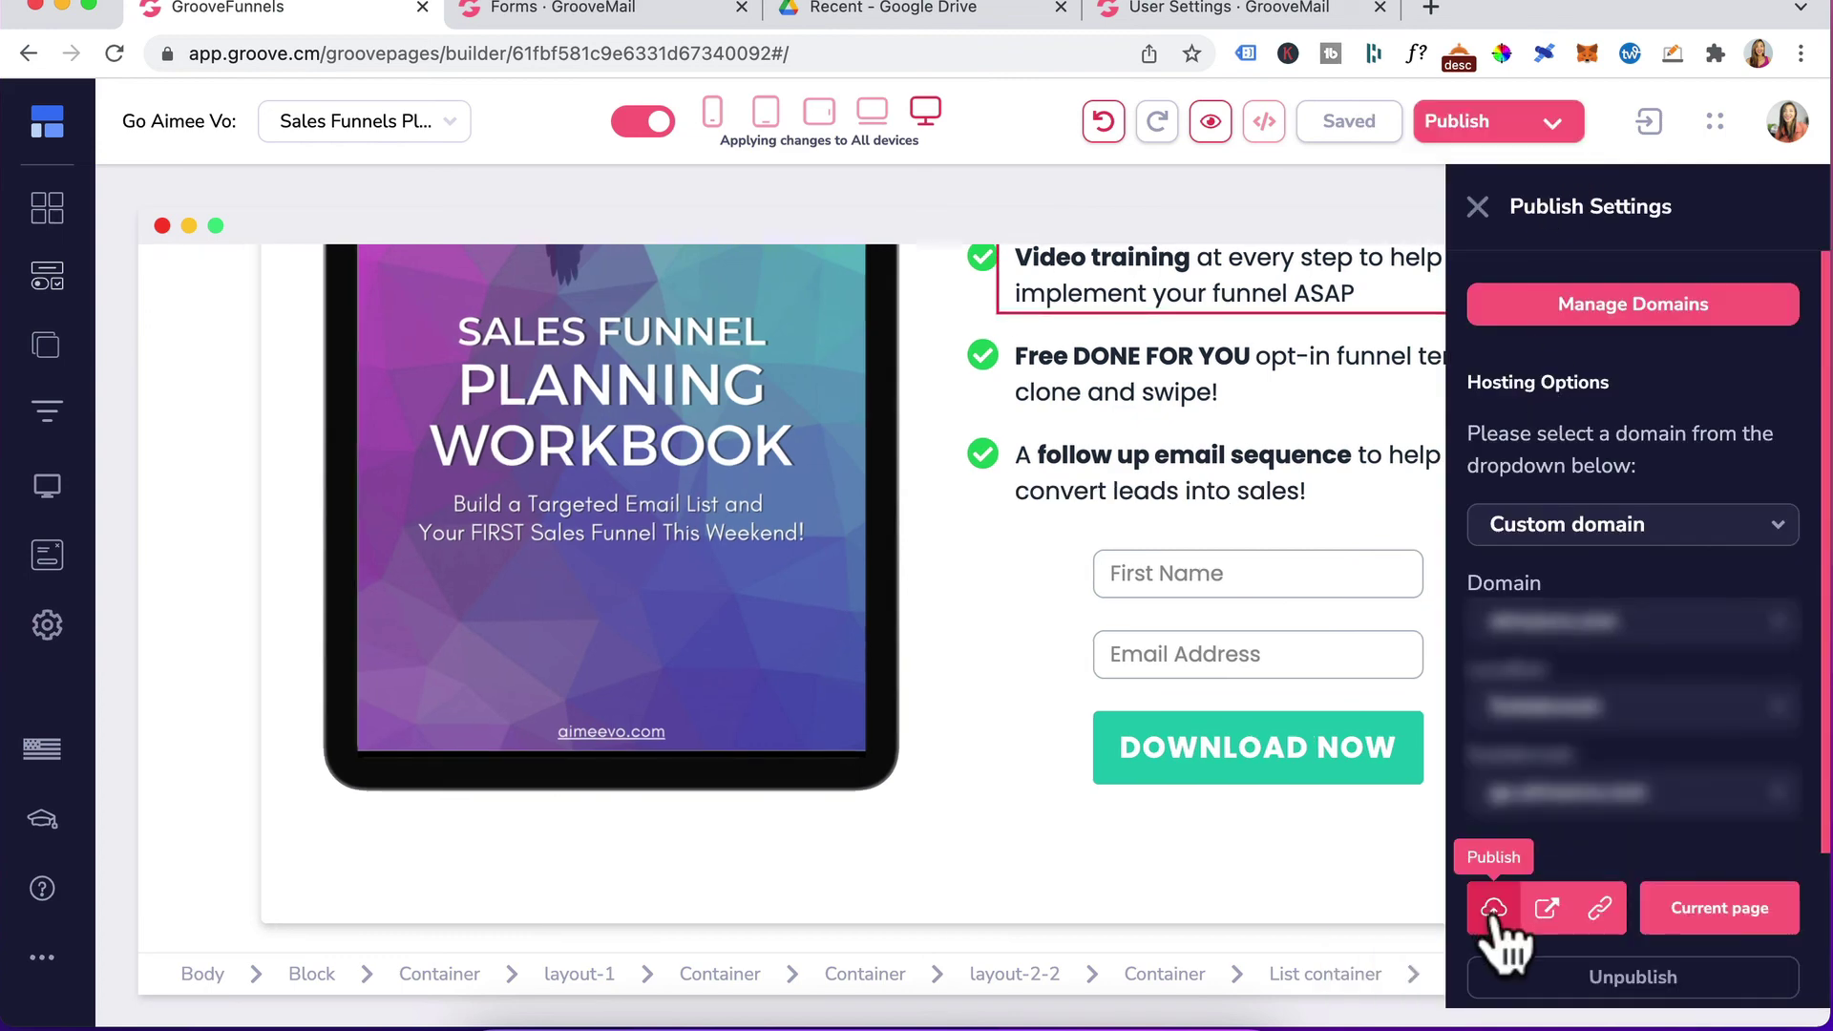
left_click(1495, 912)
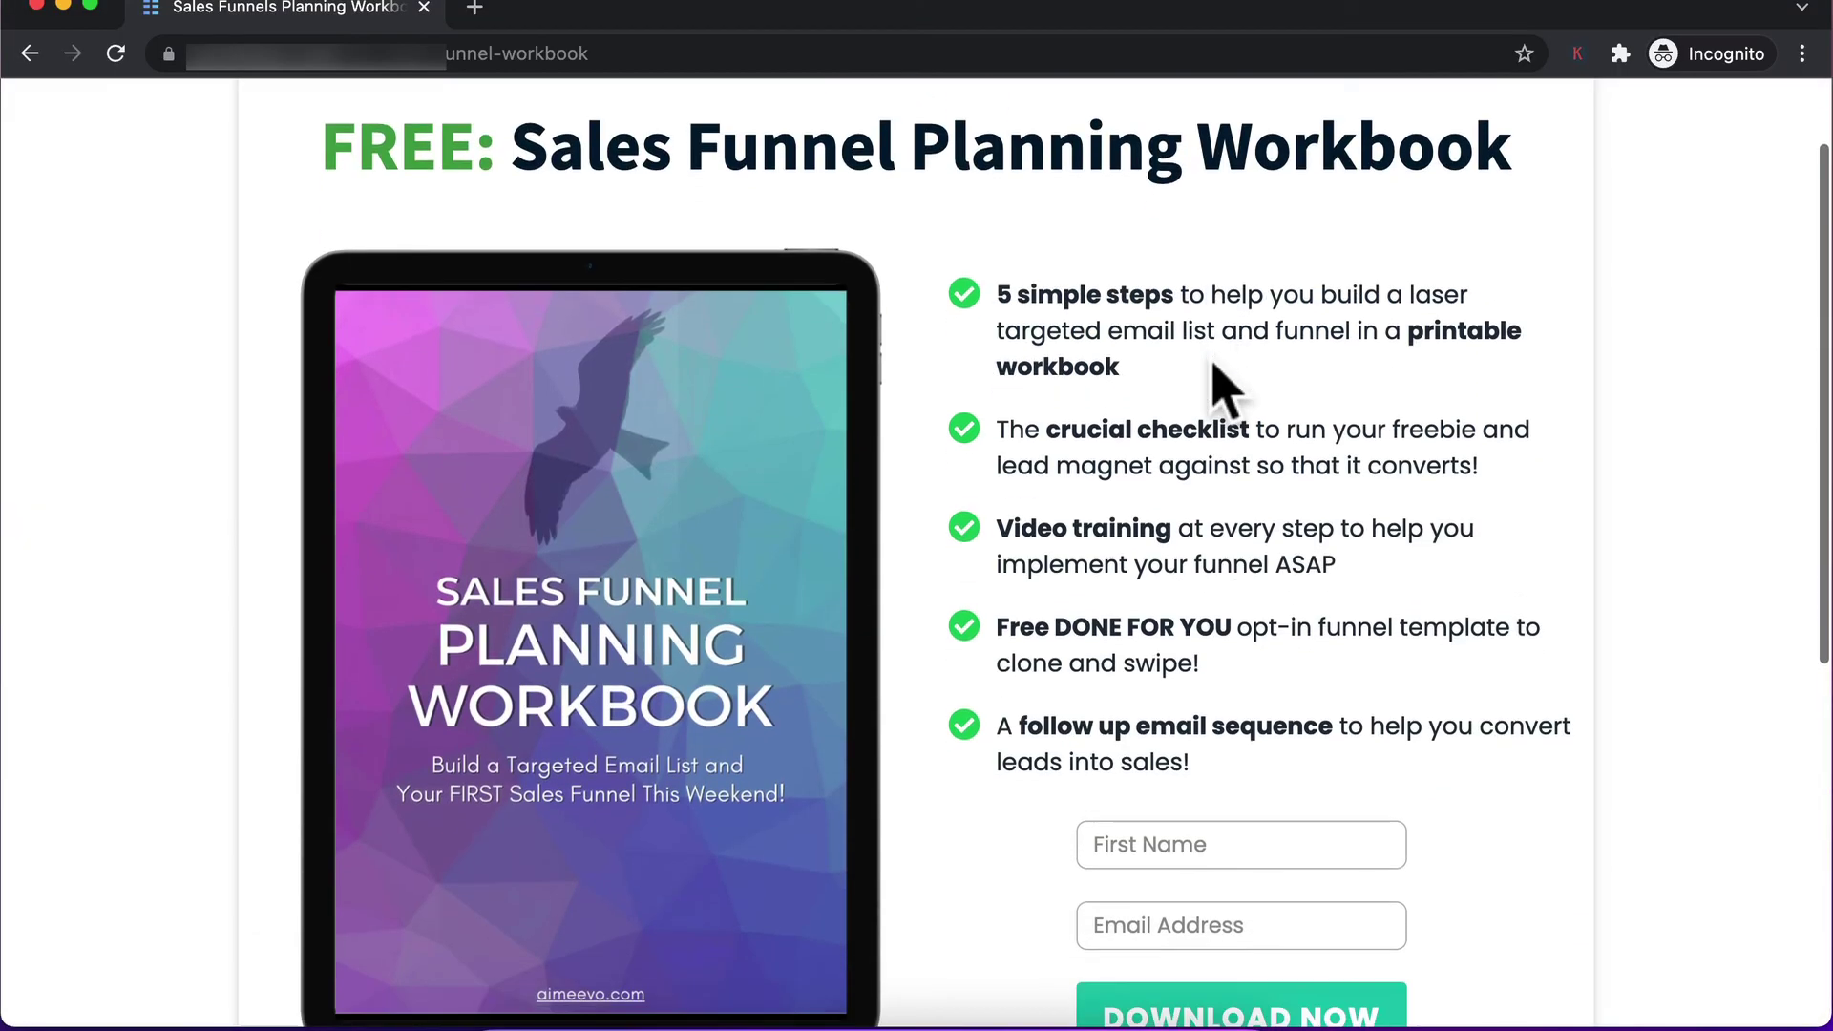
Submit a test sign-up on the live page and open the 'Here's your funnel workbook :)' email.
scroll(1227, 387, "down", 2)
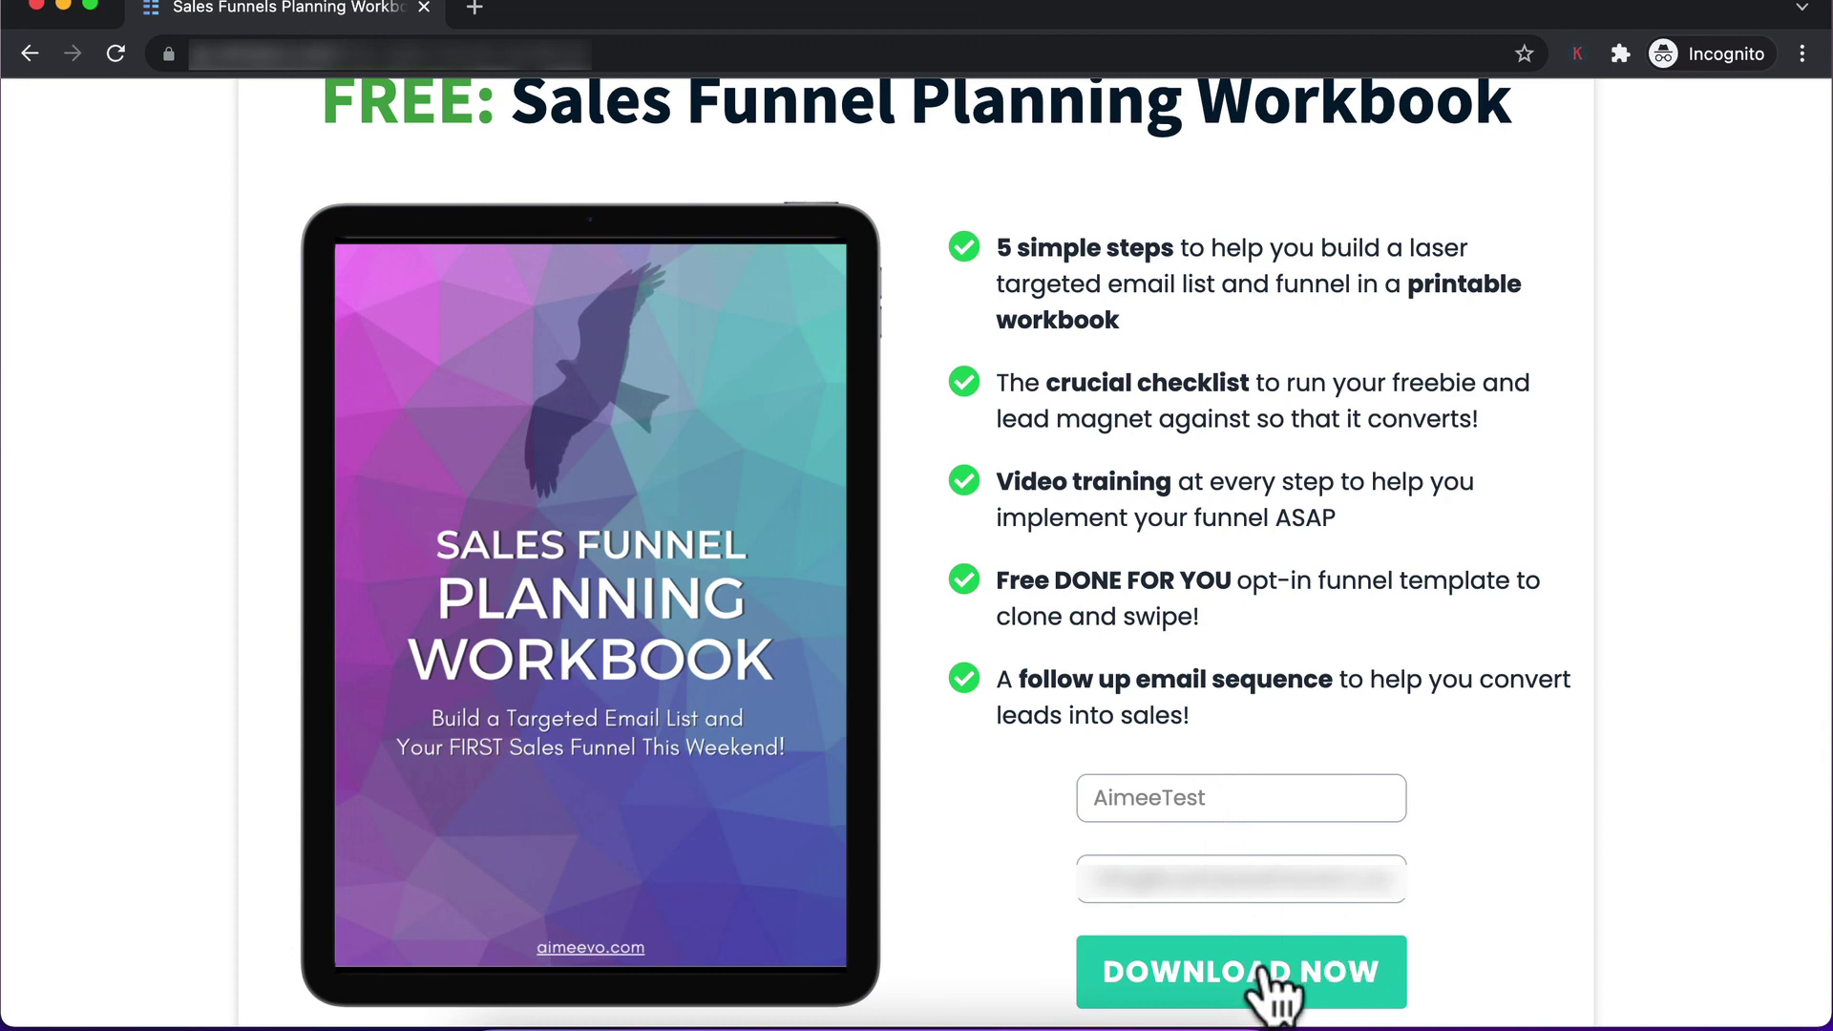
left_click(1274, 993)
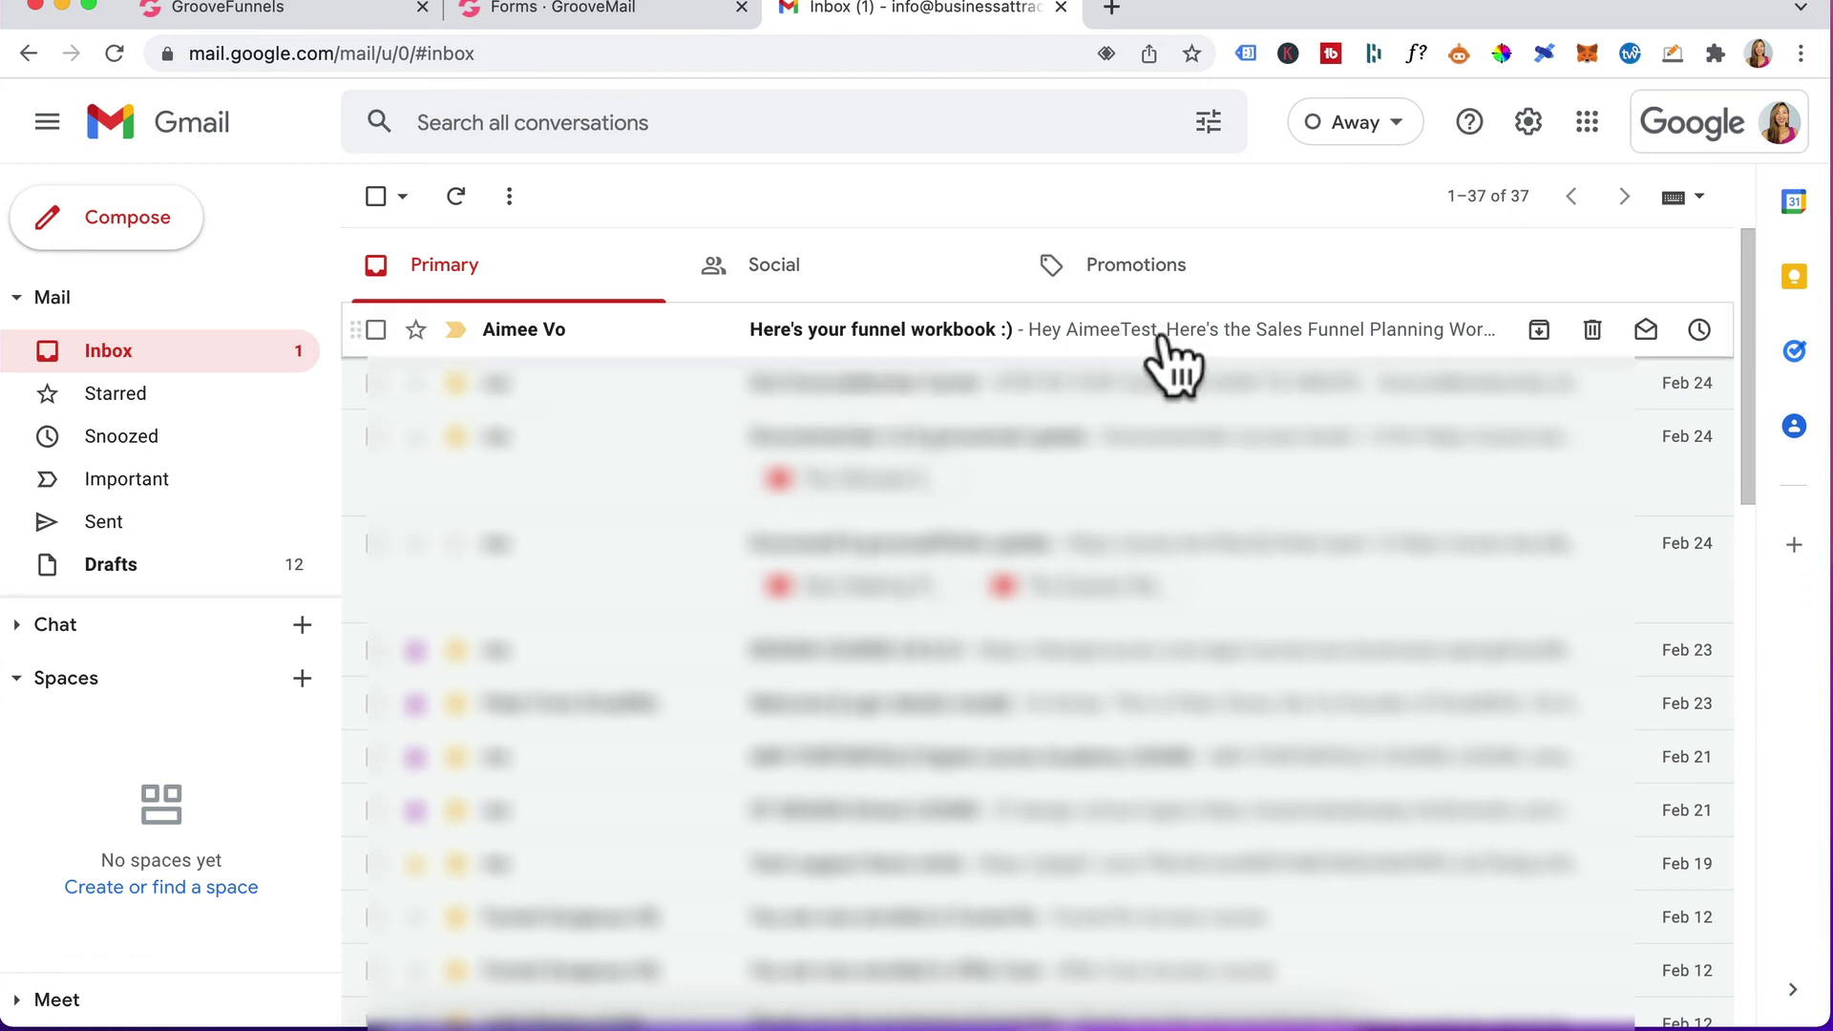
left_click(1156, 334)
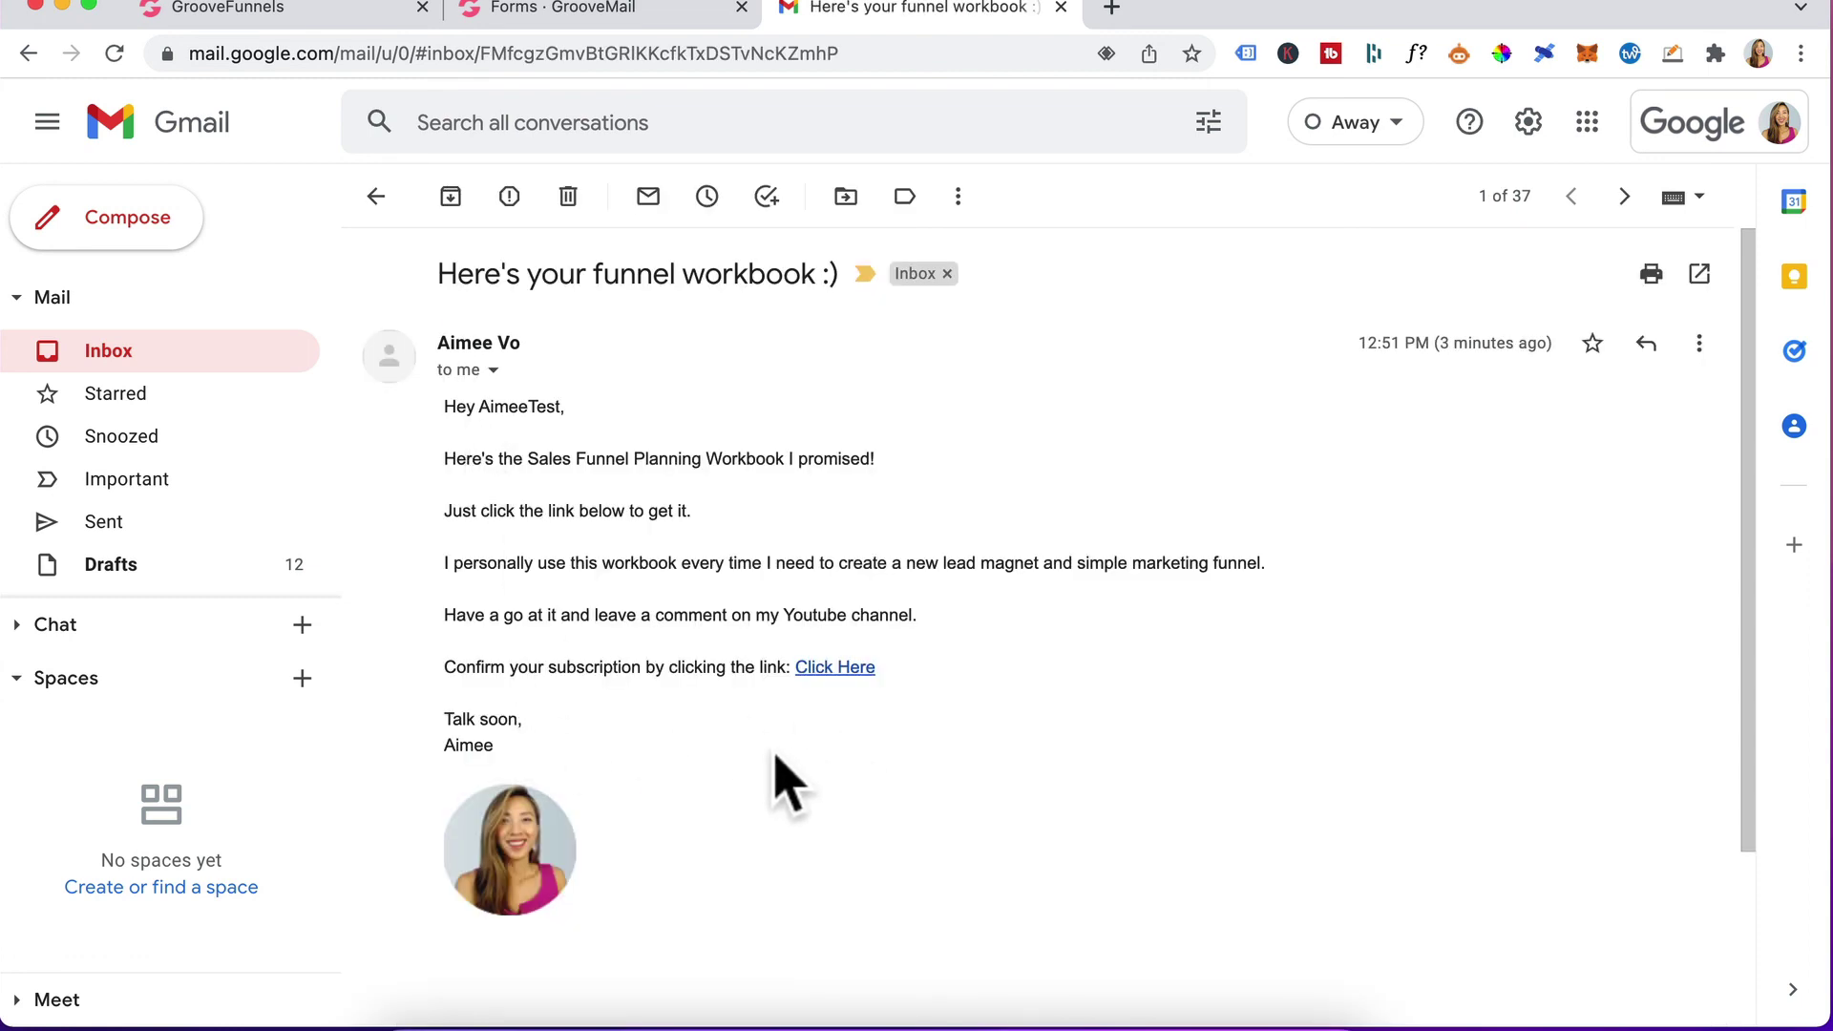